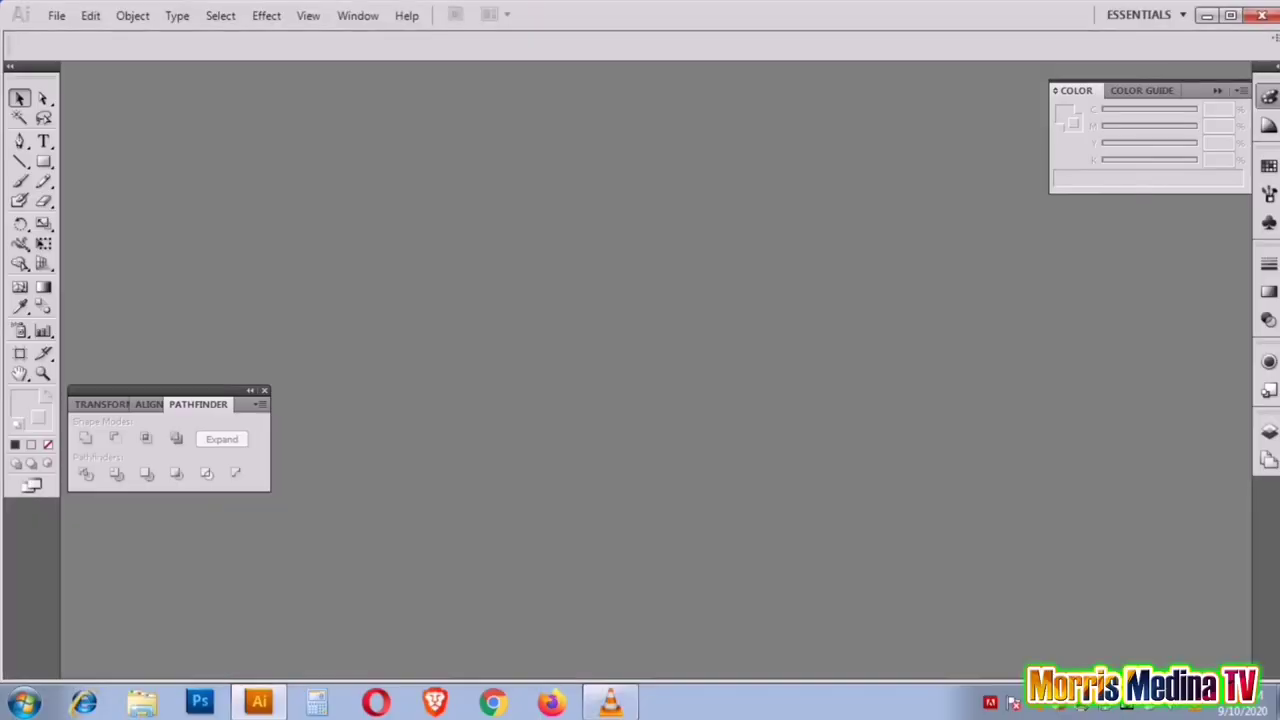
Step: Browse the File menu and the VECTORIZE folder, then close the browser without opening anything
click(57, 15)
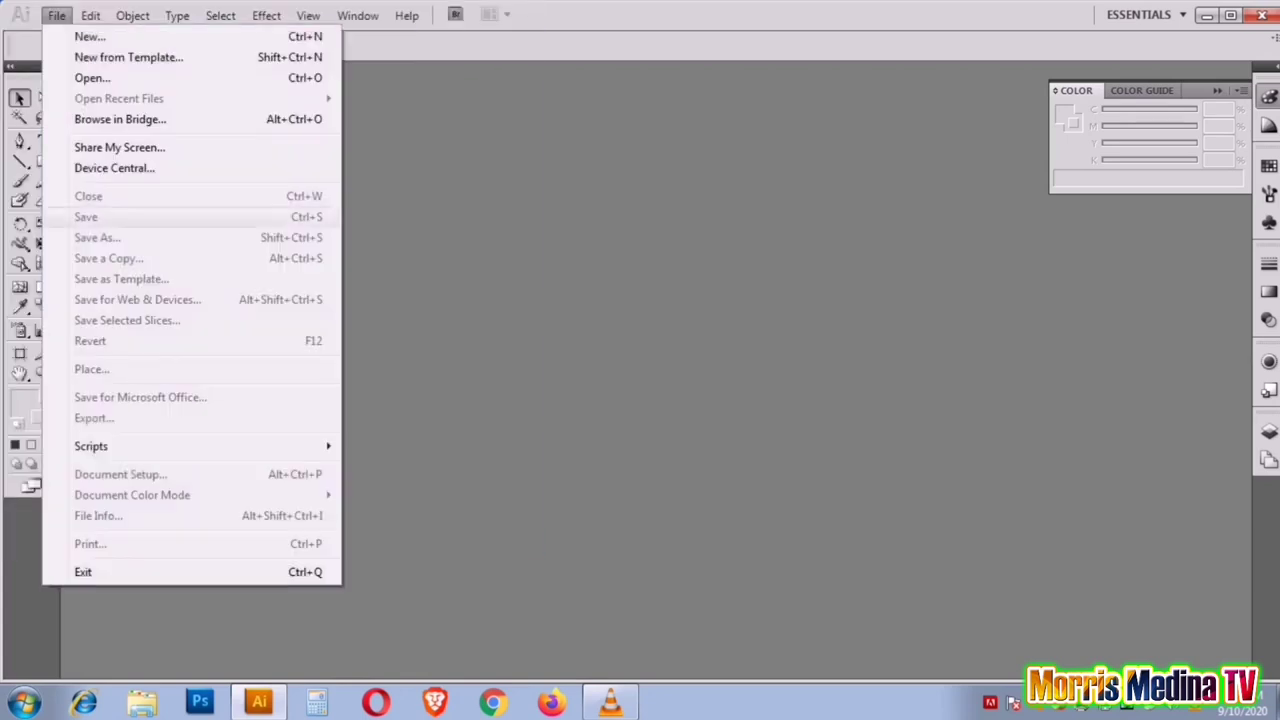
click(92, 77)
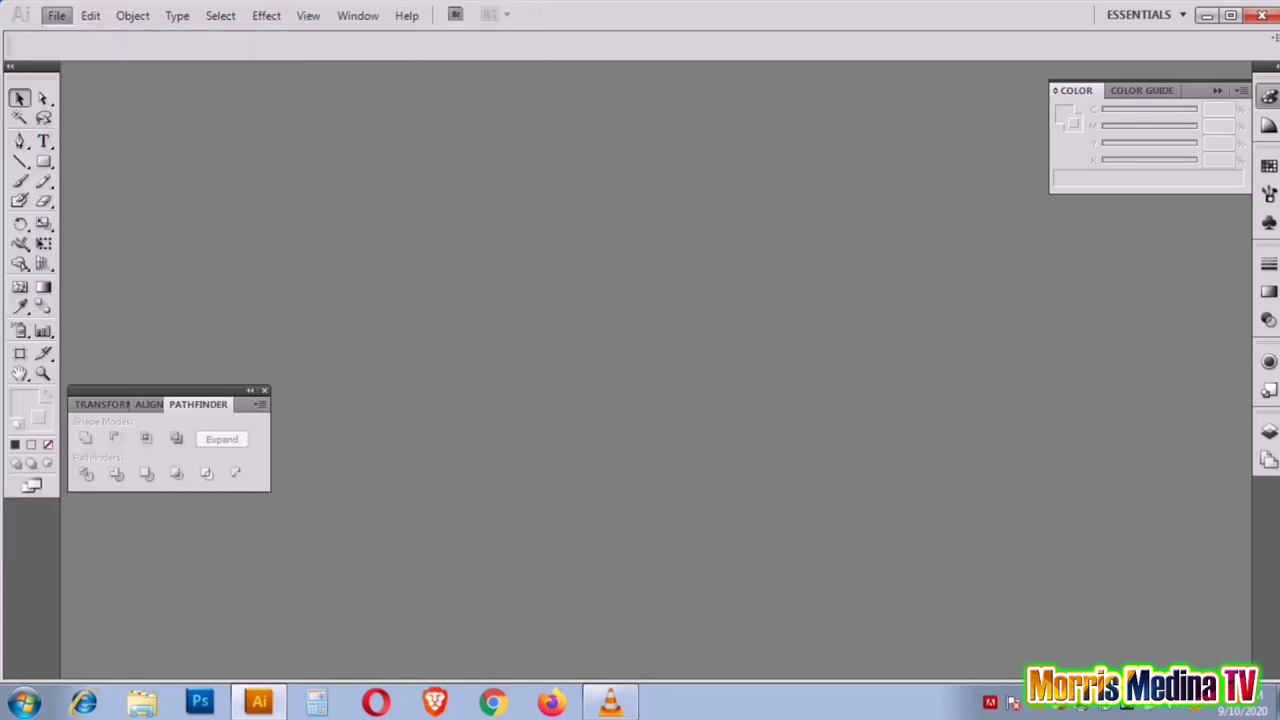
click(57, 15)
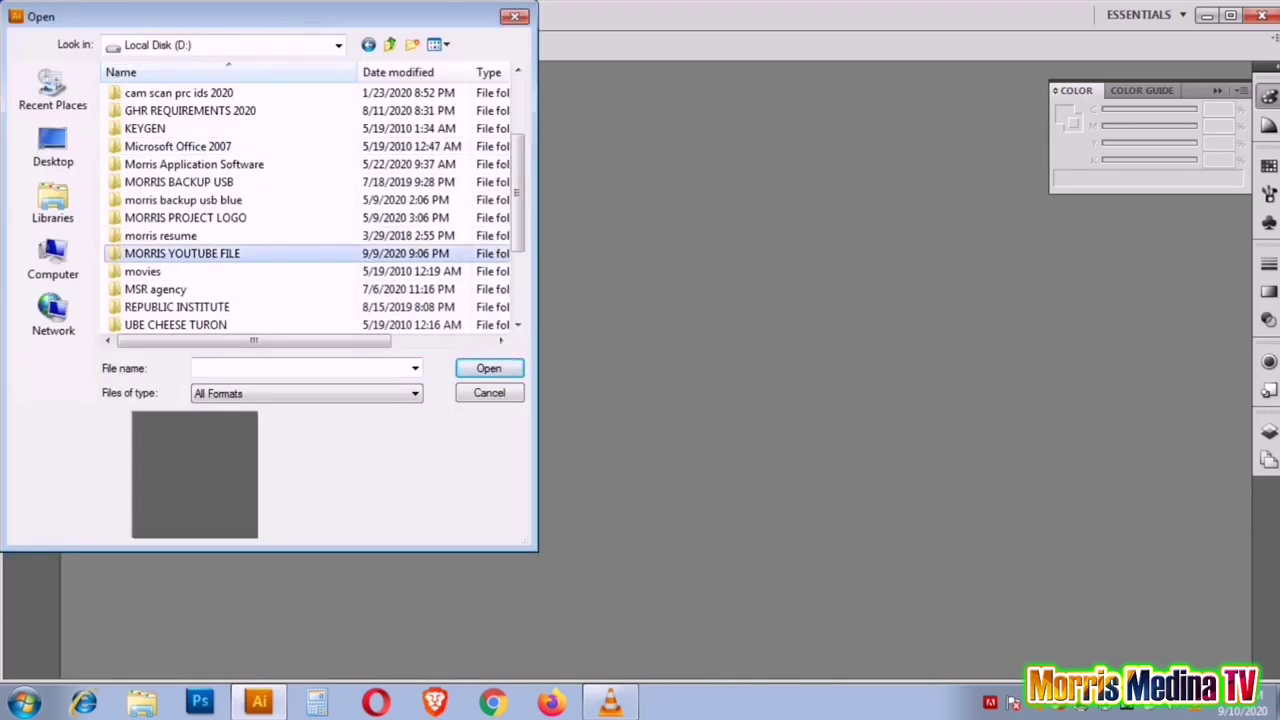
double_click(153, 128)
click(251, 120)
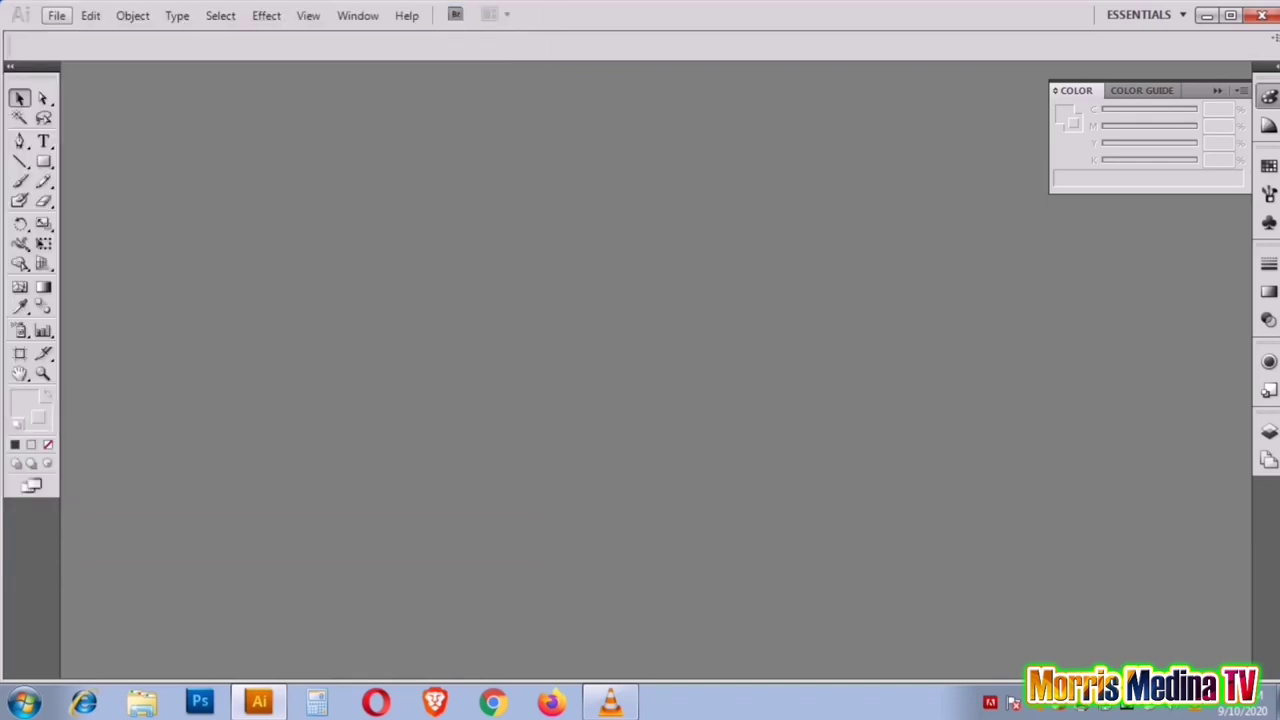
click(56, 15)
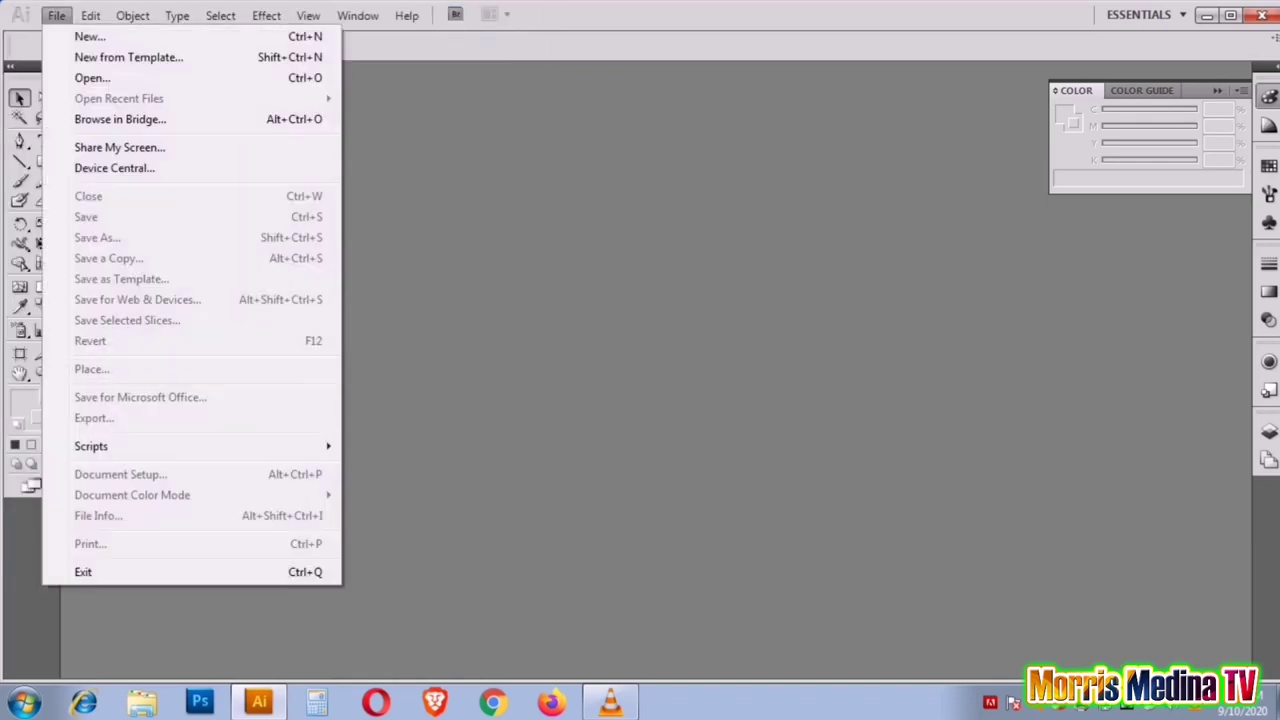
Step: Hide Illustrator, browse the Adobe Master Collection CS5 program list, and return to Illustrator
click(1262, 15)
click(259, 702)
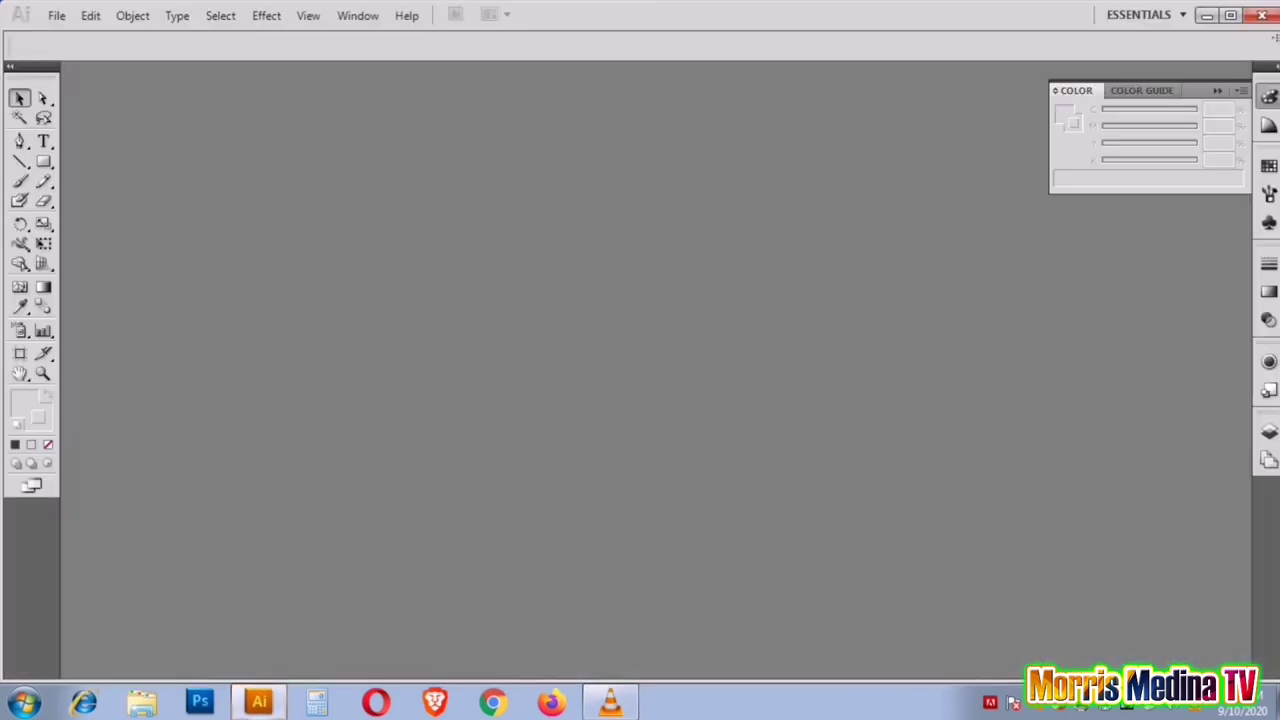
click(56, 15)
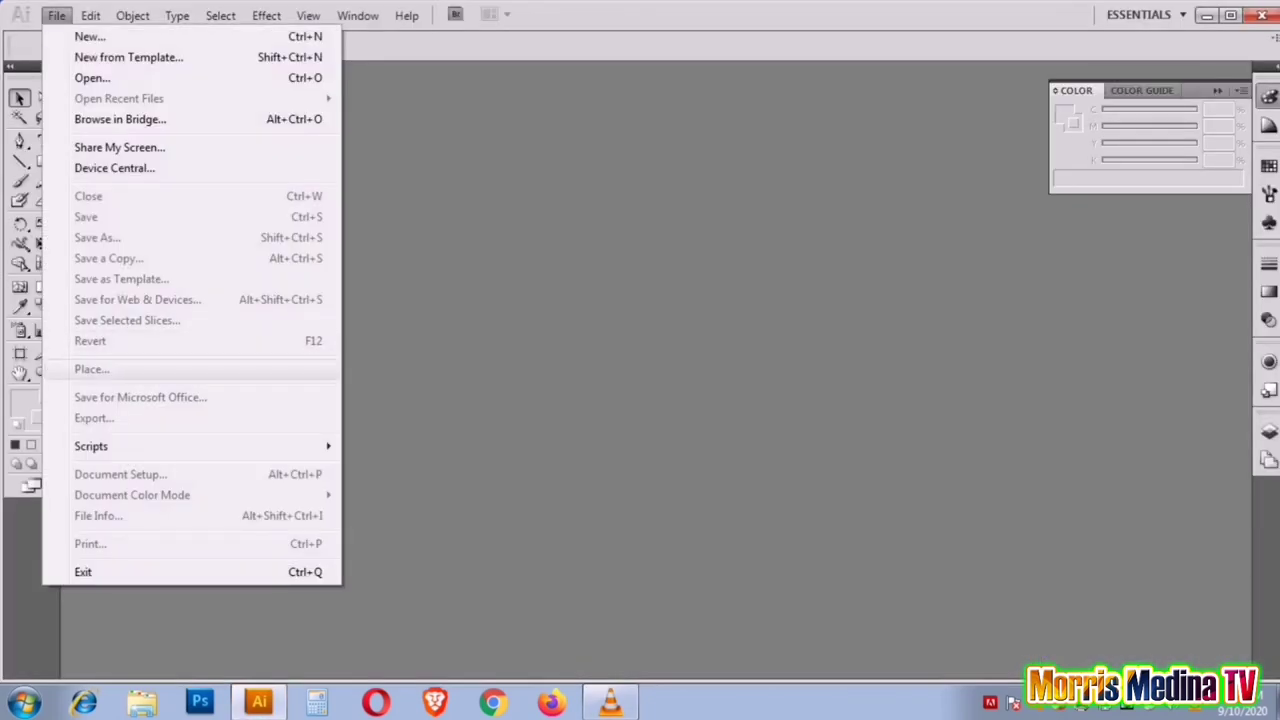
click(24, 702)
click(50, 614)
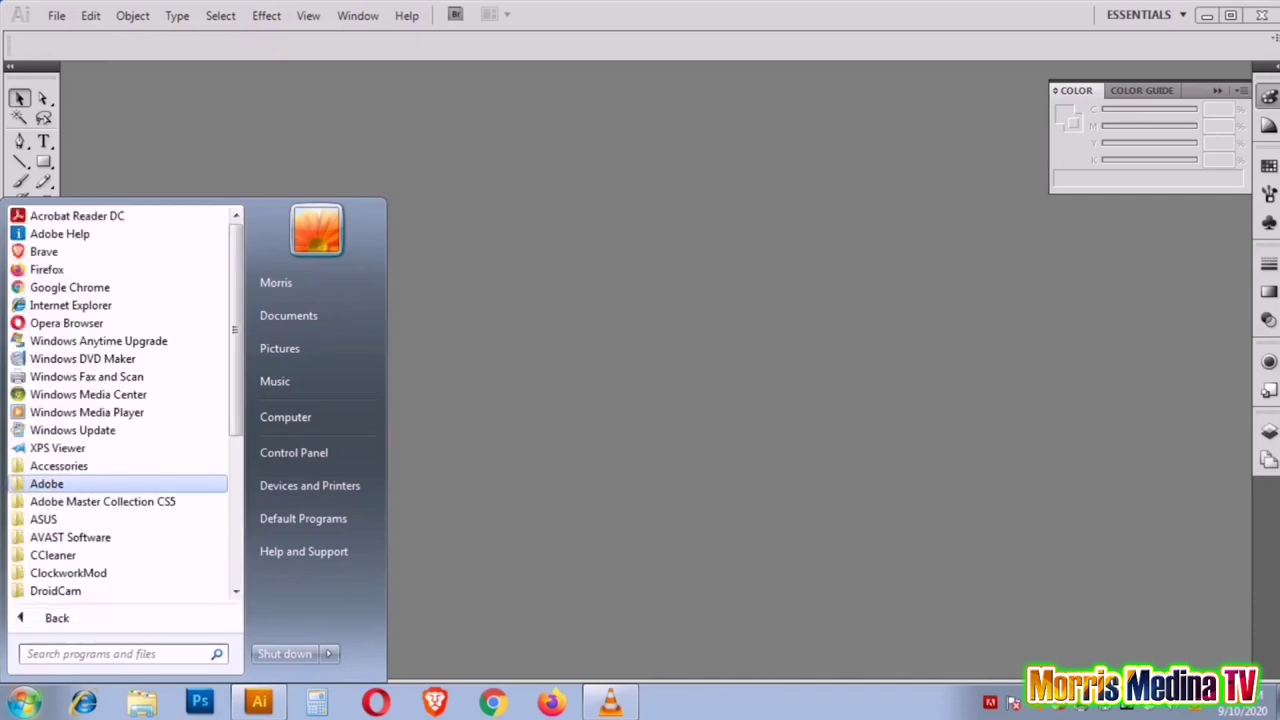
click(46, 483)
click(102, 519)
click(56, 15)
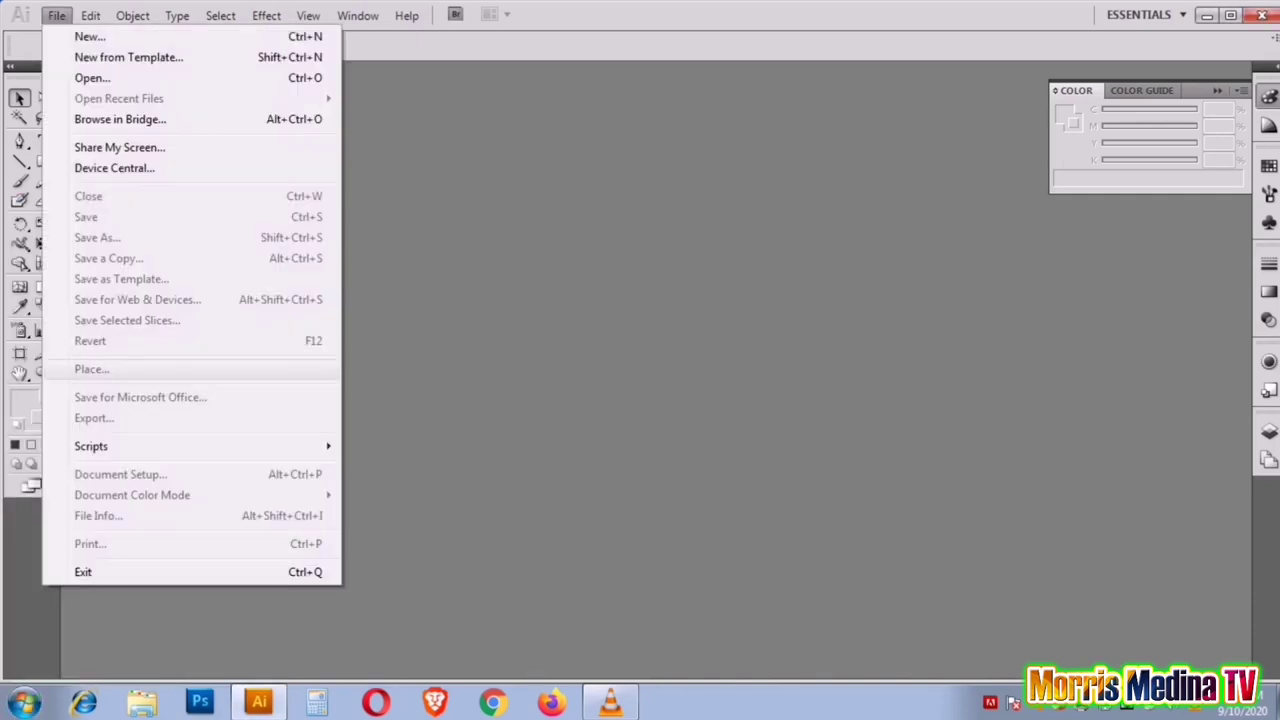
Step: Create a new document from the Bratz doll image in D:\MORRIS YOUTUBE FILE\VECTORIZE as template
click(128, 57)
click(53, 260)
double_click(190, 145)
scroll(300, 200, down, 2)
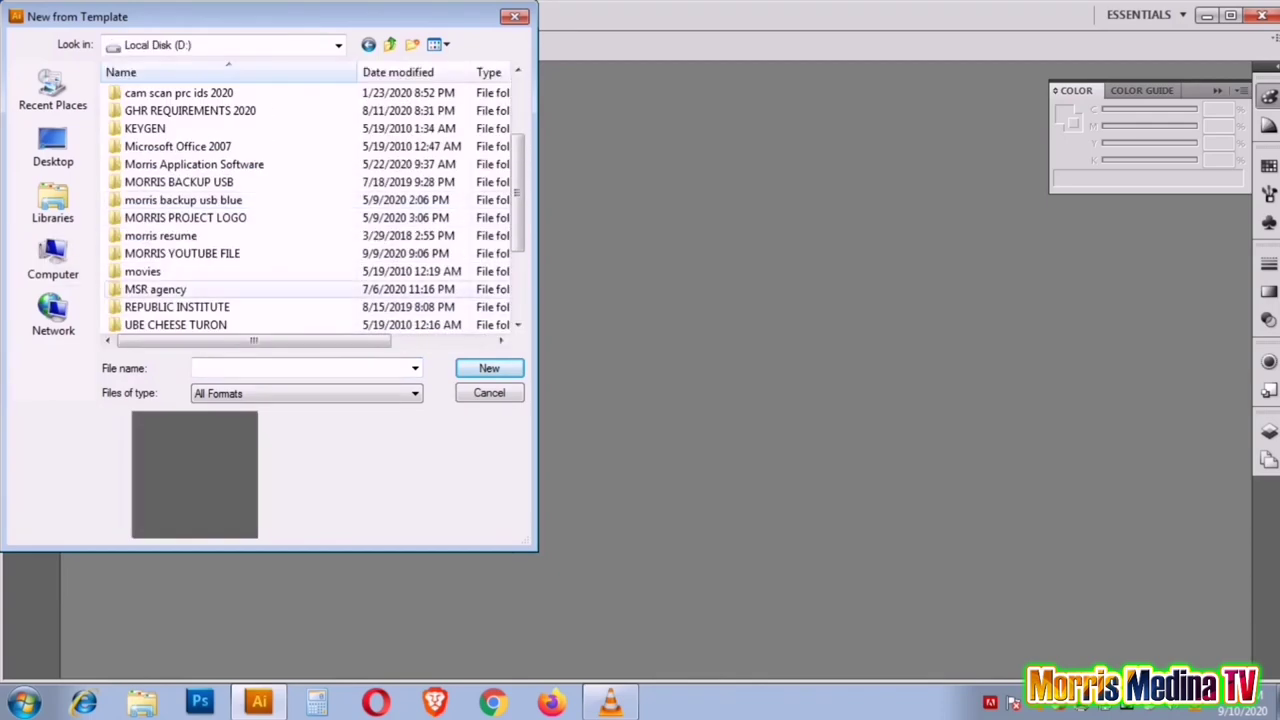
double_click(182, 253)
double_click(171, 126)
click(251, 130)
click(489, 368)
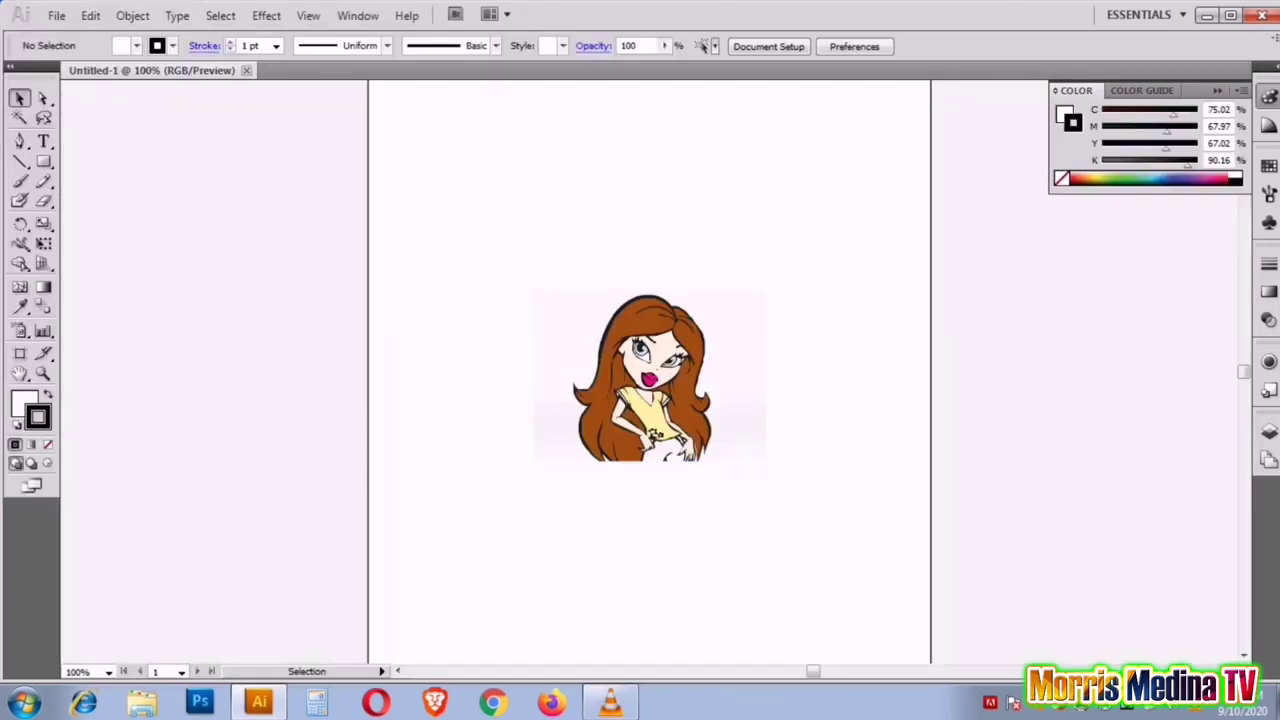
Step: Place the Bratz doll image onto the page and switch to the Pen tool
click(56, 15)
click(86, 369)
click(251, 129)
click(491, 346)
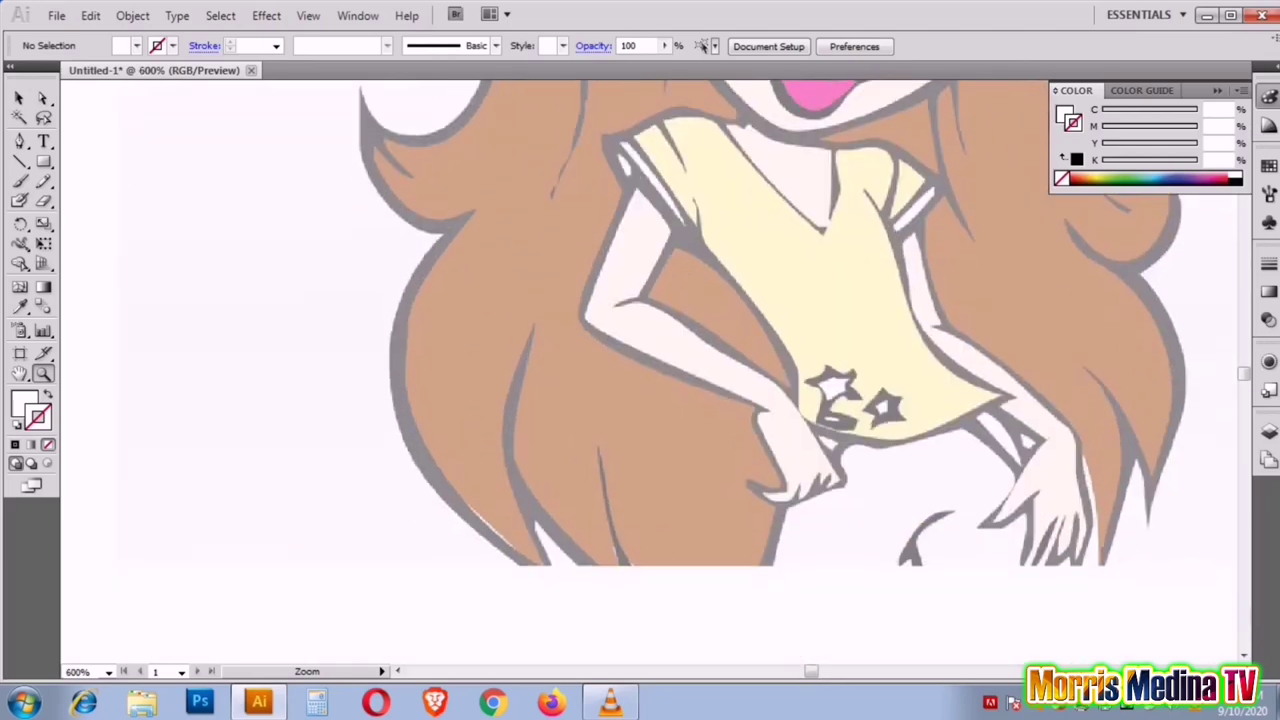
click(20, 141)
Step: Set the fill to black and start tracing the hair's left edge from the bottom
double_click(24, 402)
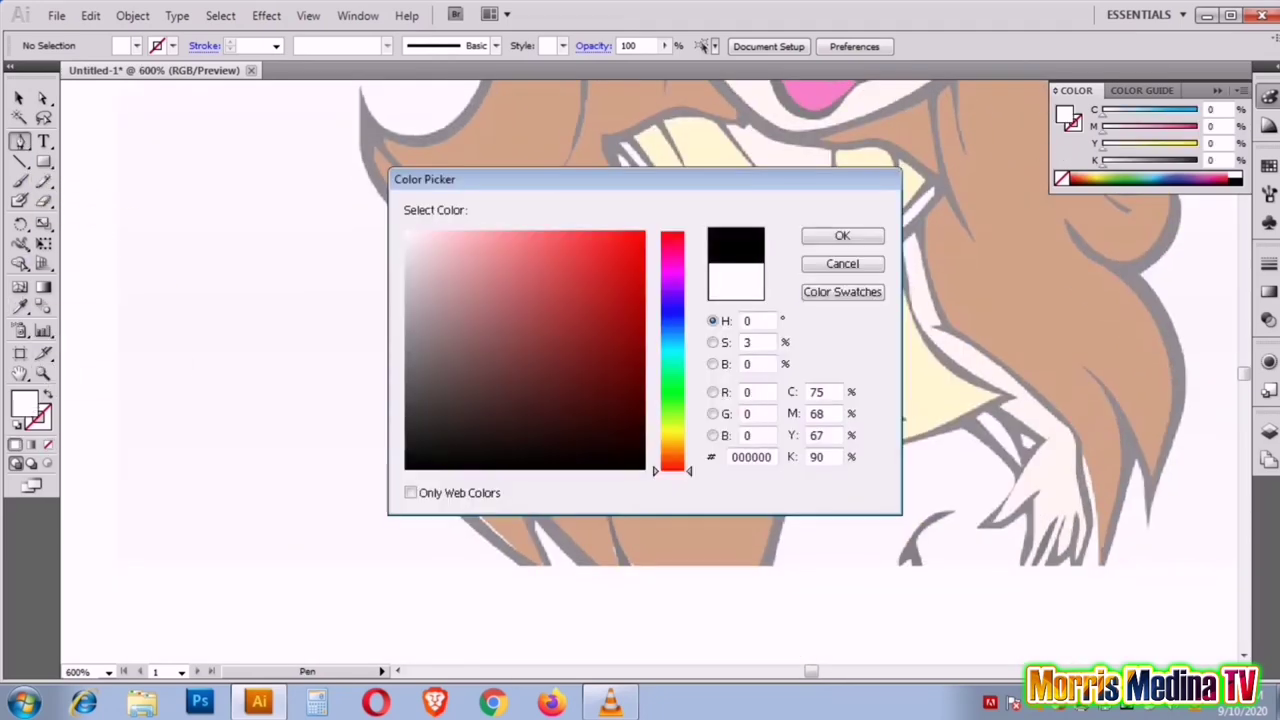
click(834, 234)
drag(530, 565, 396, 342)
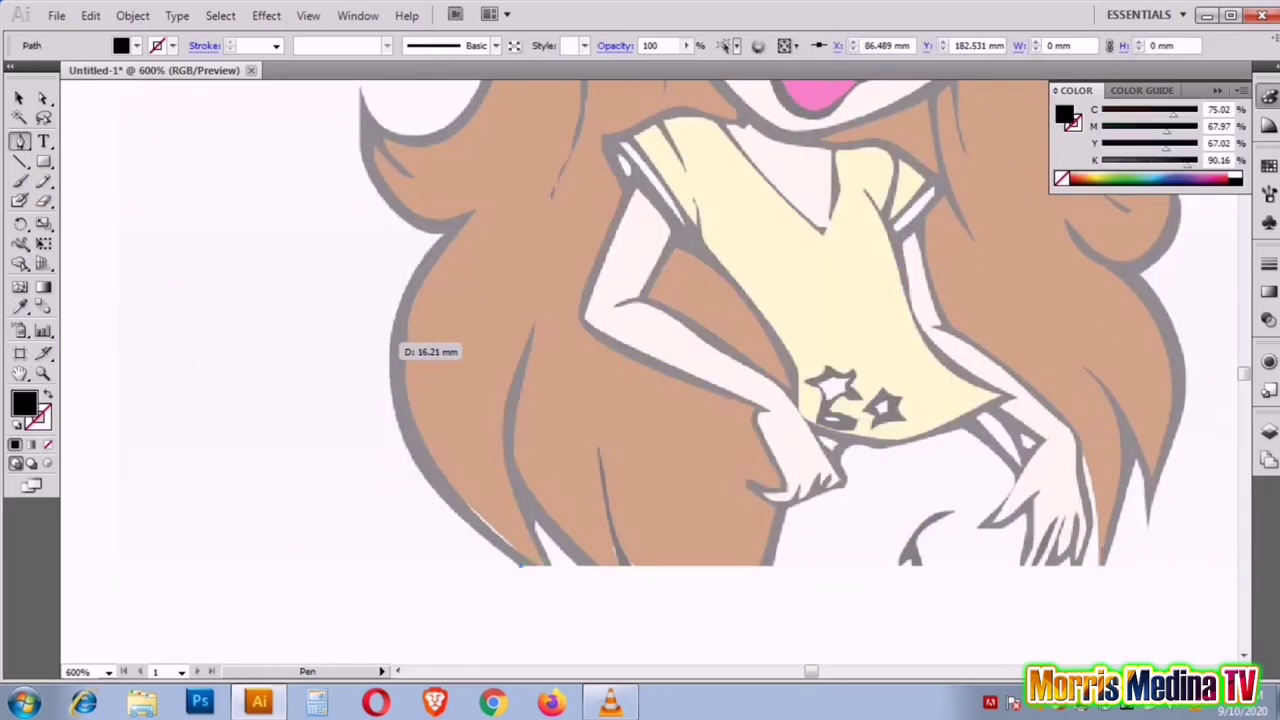
click(430, 485)
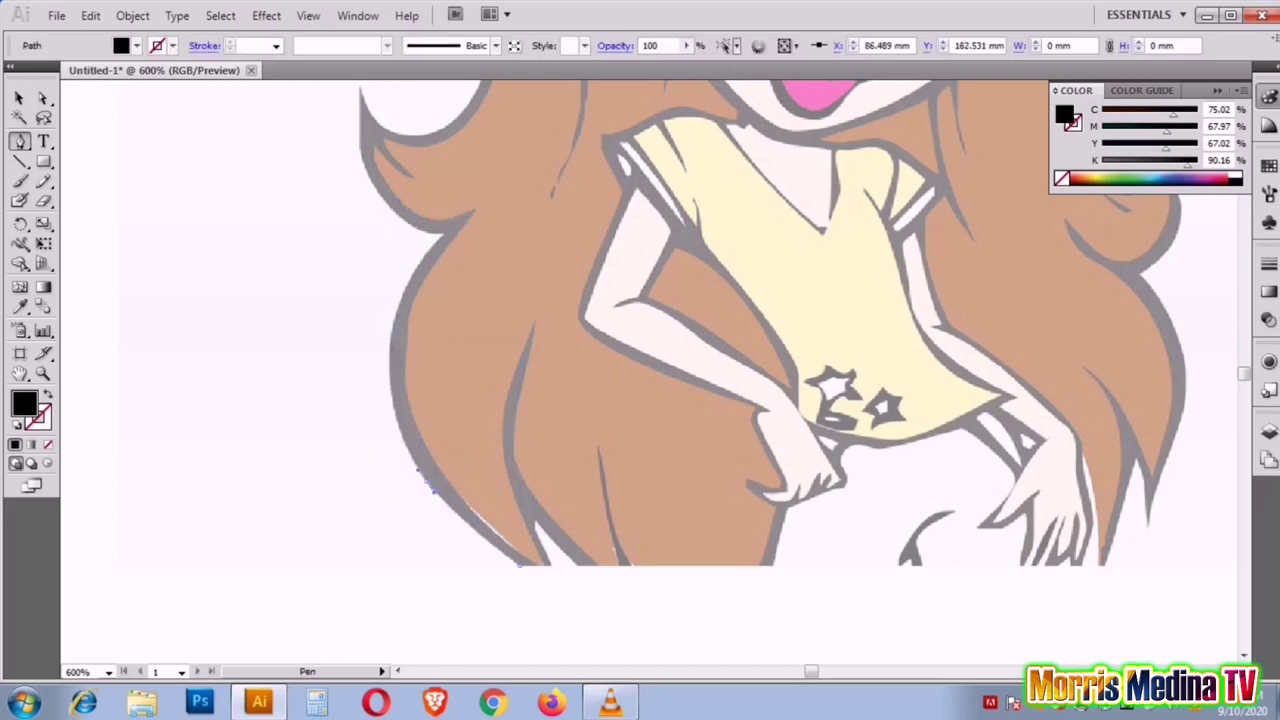
drag(441, 234, 543, 146)
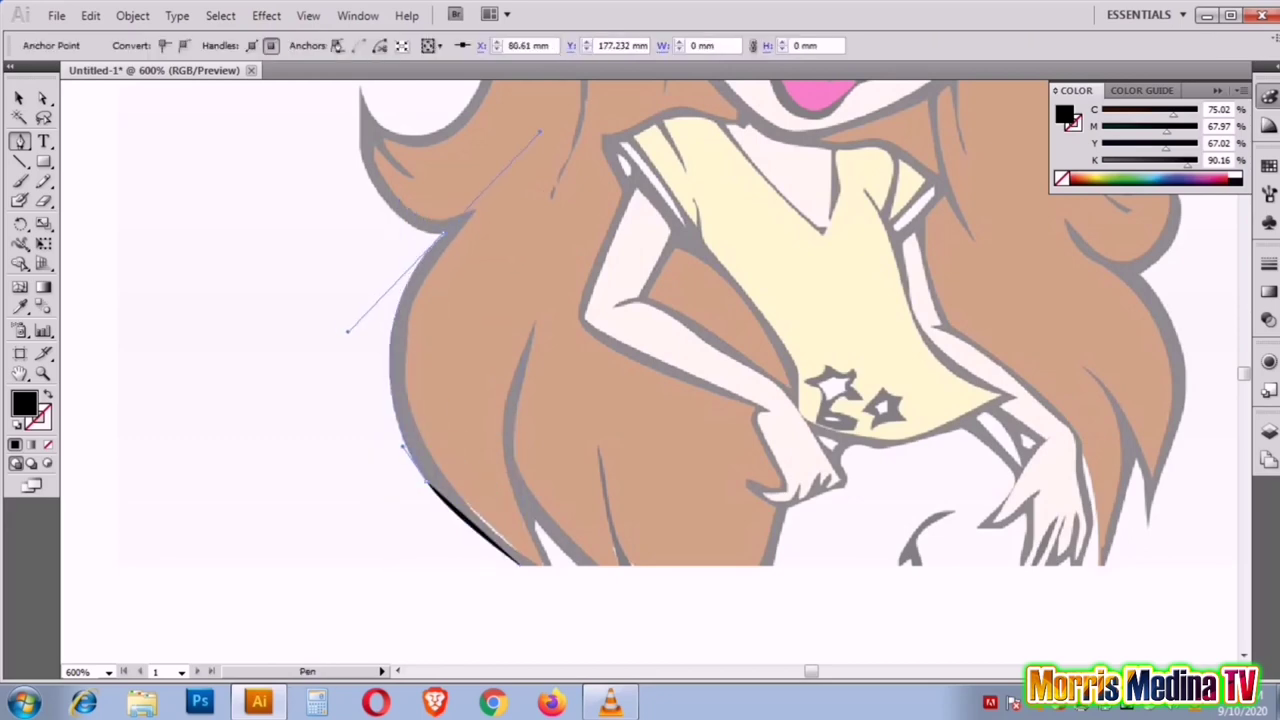
scroll(640, 370, up, 3)
key(ctrl+plus)
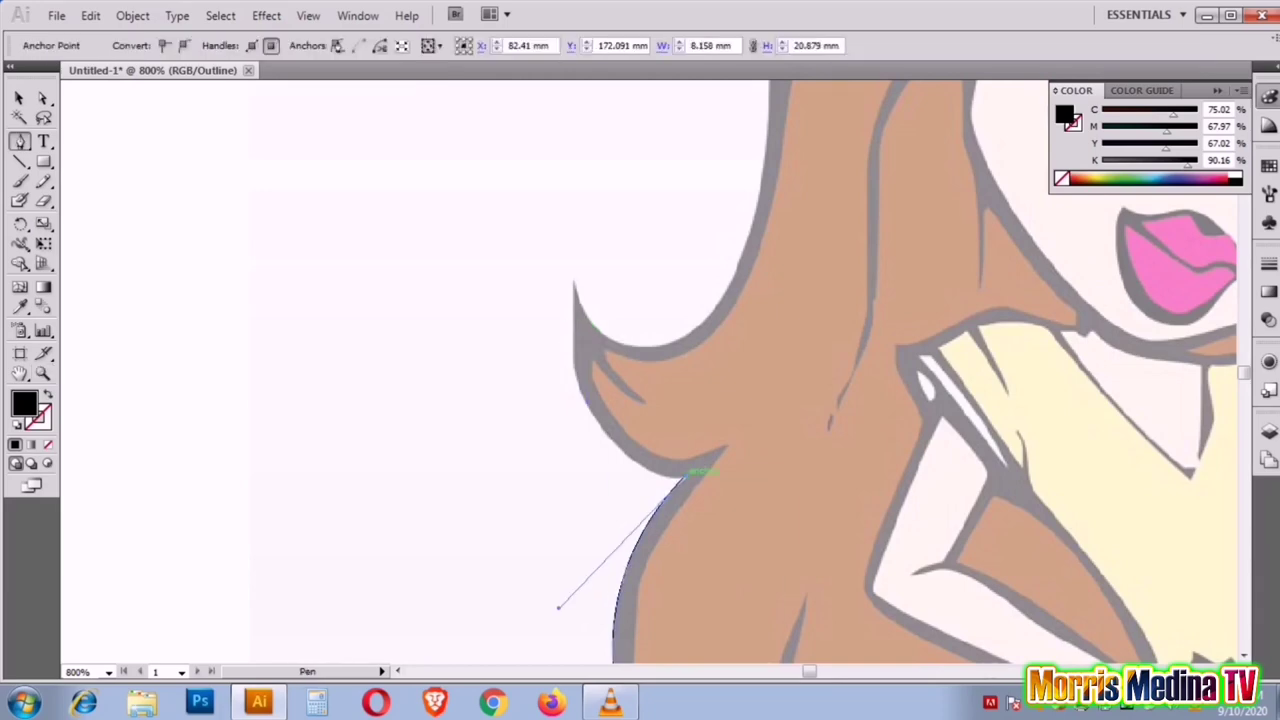
Step: Continue the hair outline up over the top of the head and onto the right side
mouse_move(576, 372)
mouse_down()
mouse_move(557, 292)
mouse_move(576, 283)
mouse_up()
scroll(580, 271, up, 3)
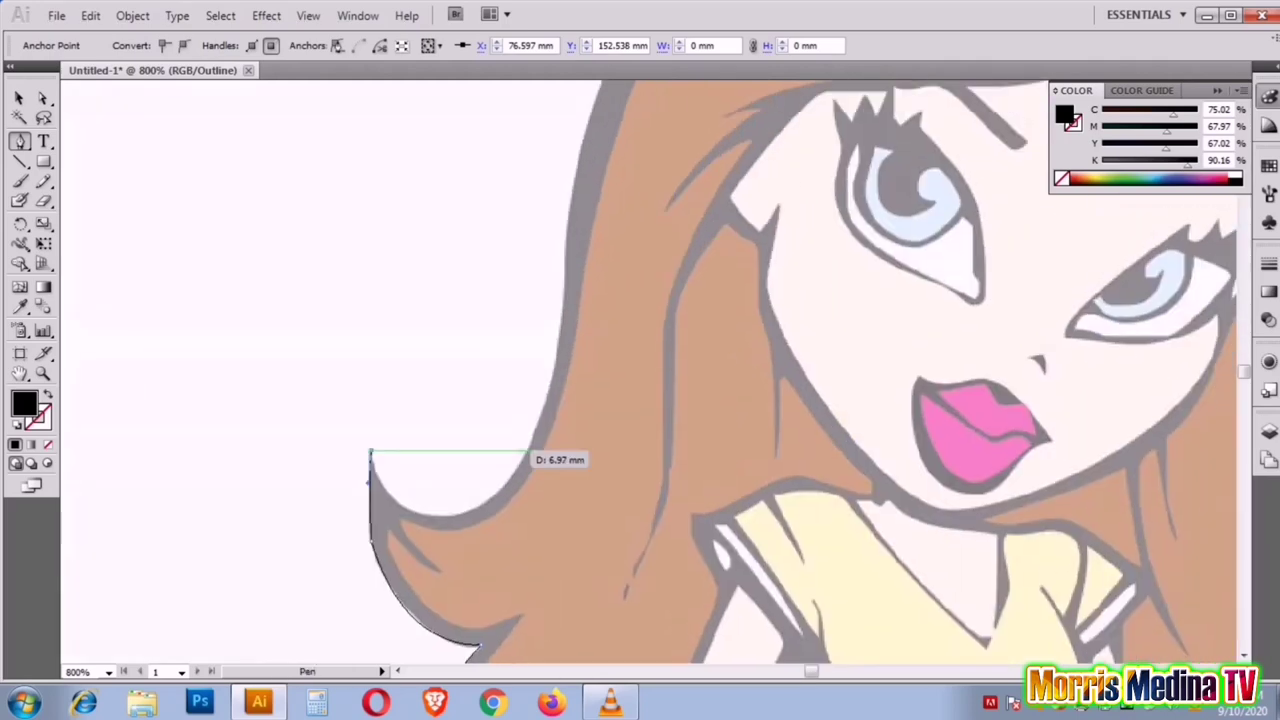
click(512, 470)
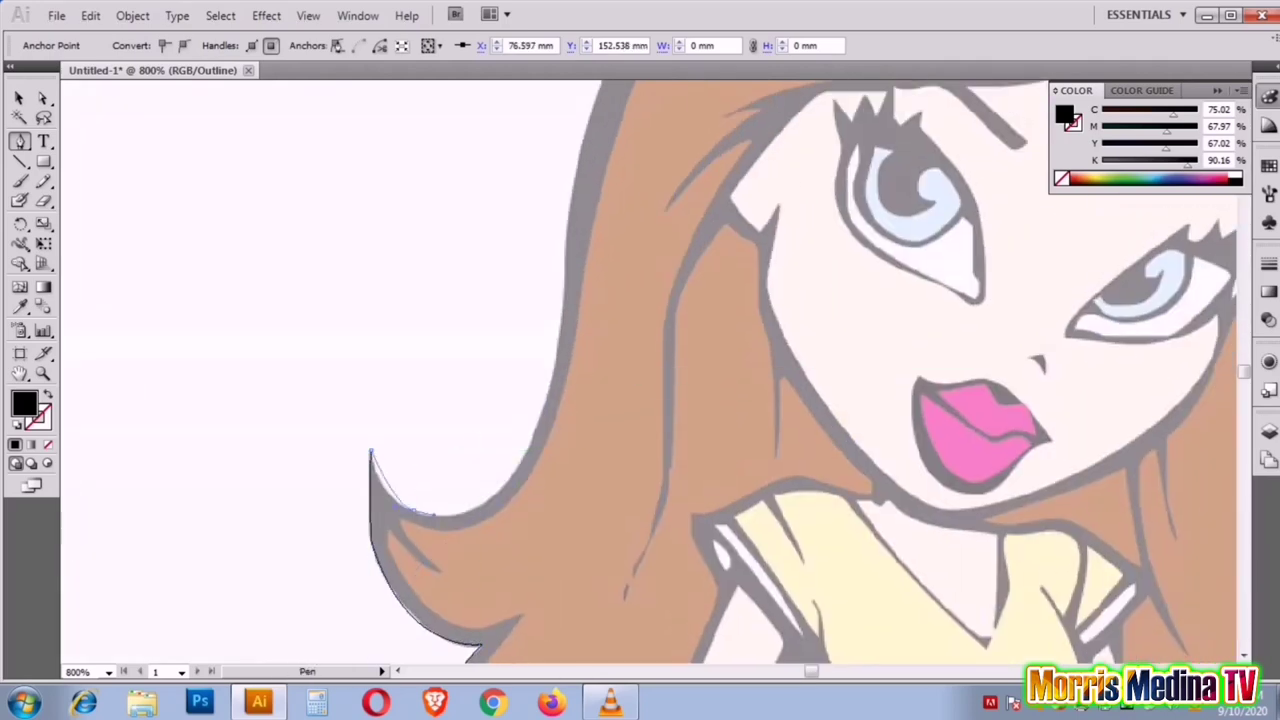
mouse_move(622, 368)
mouse_down()
mouse_move(522, 450)
mouse_move(572, 358)
mouse_up()
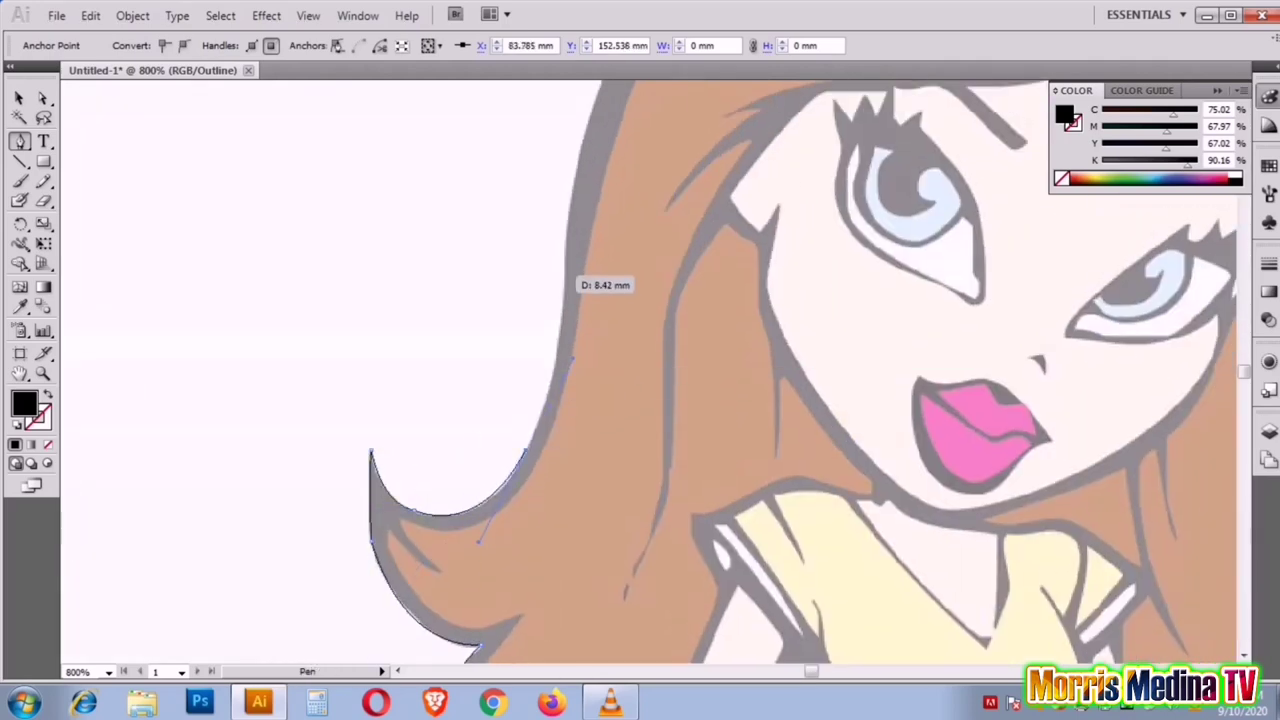
drag(525, 451, 577, 305)
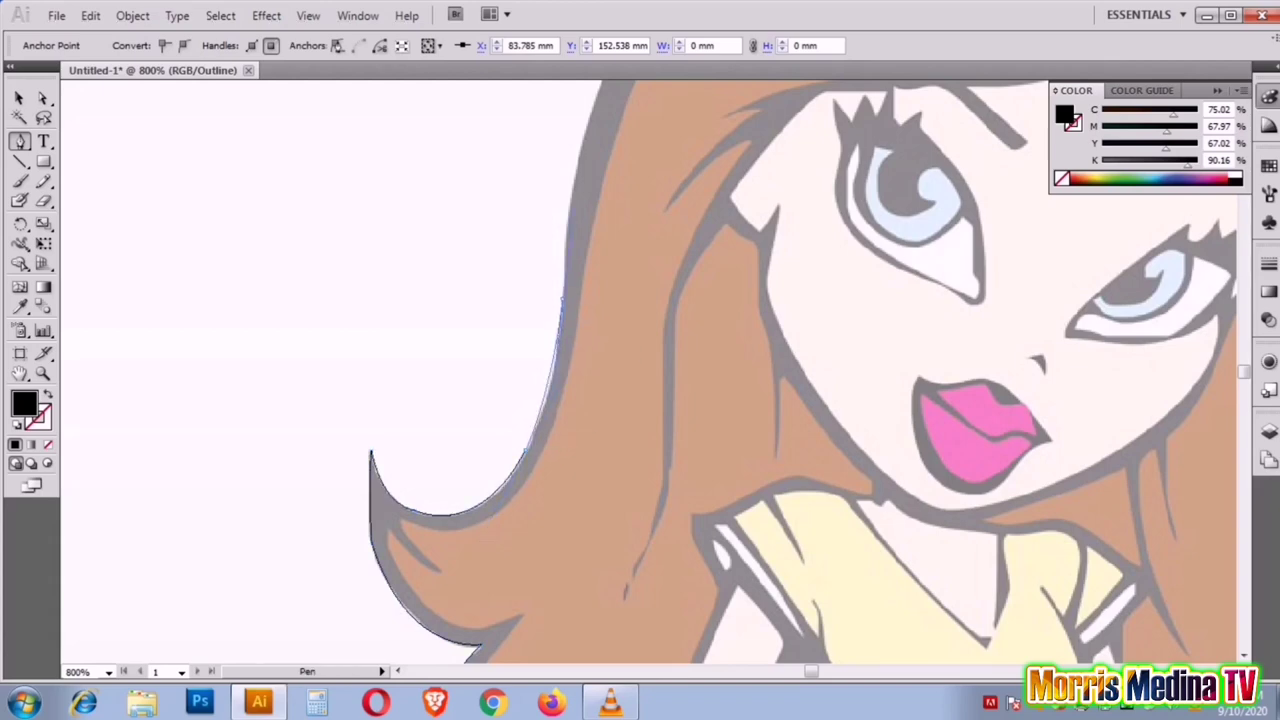
drag(572, 178, 568, 292)
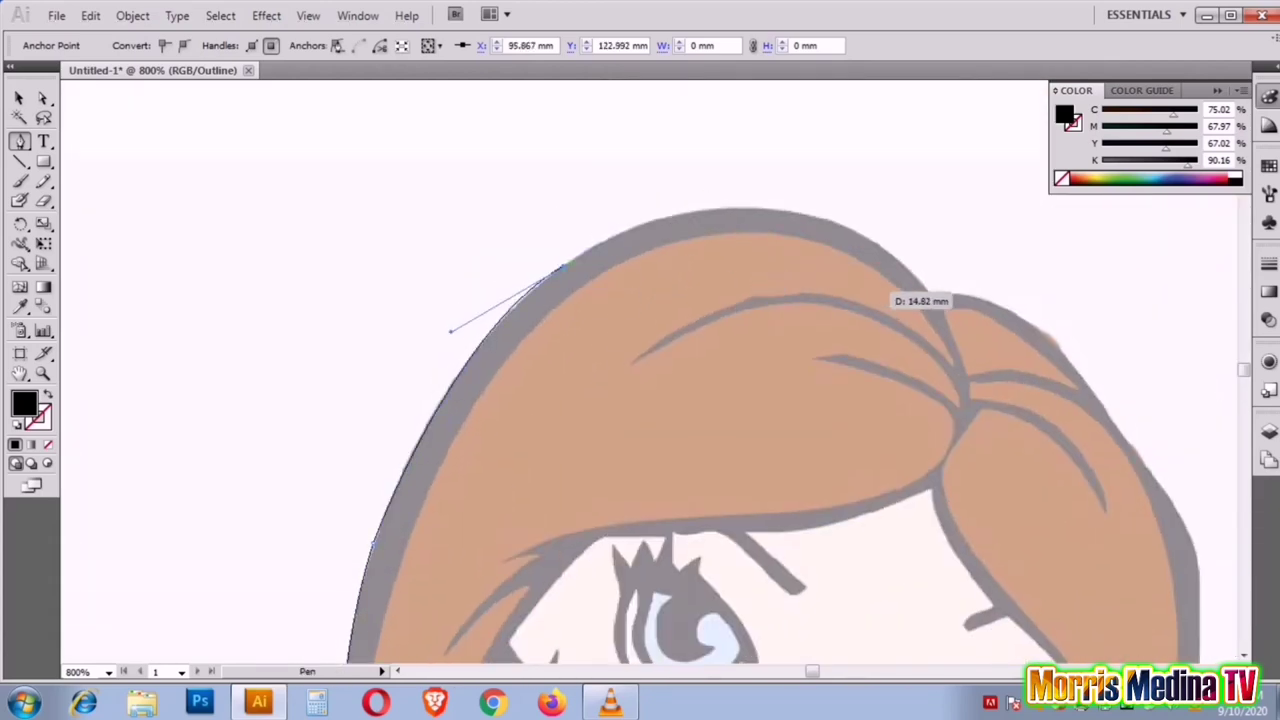
drag(783, 209, 910, 224)
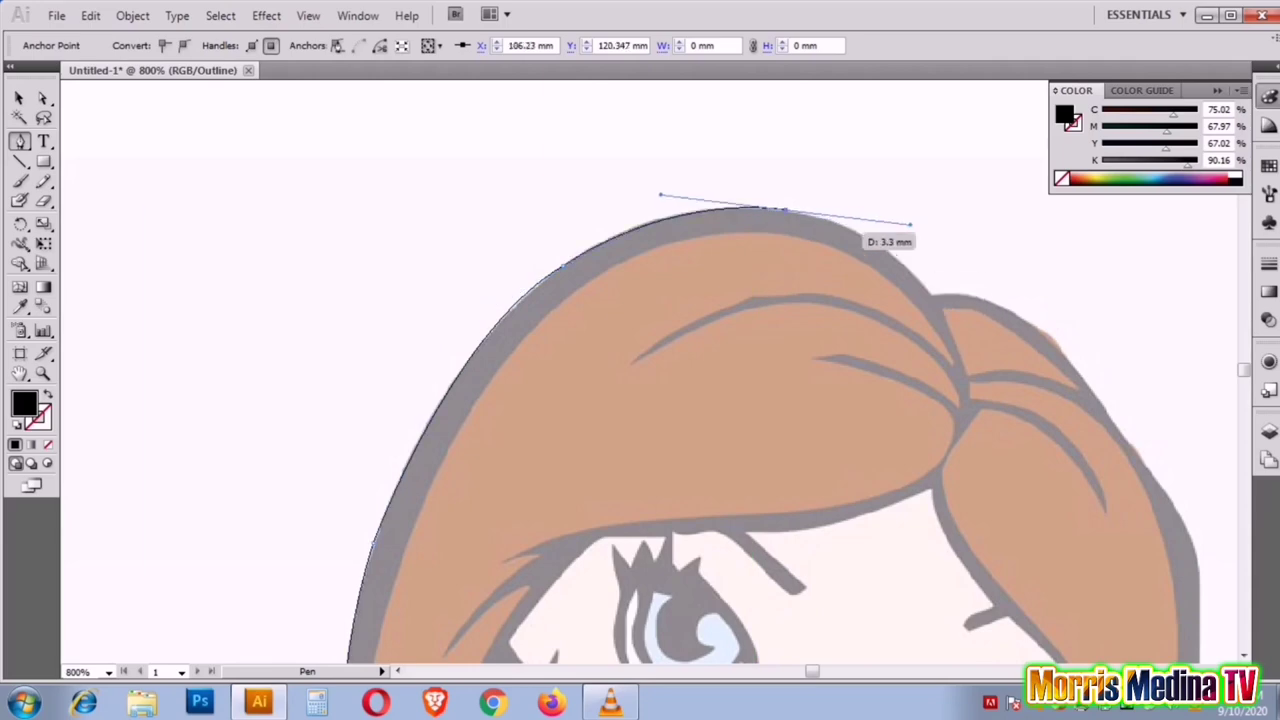
drag(930, 295, 970, 350)
drag(1088, 386, 770, 292)
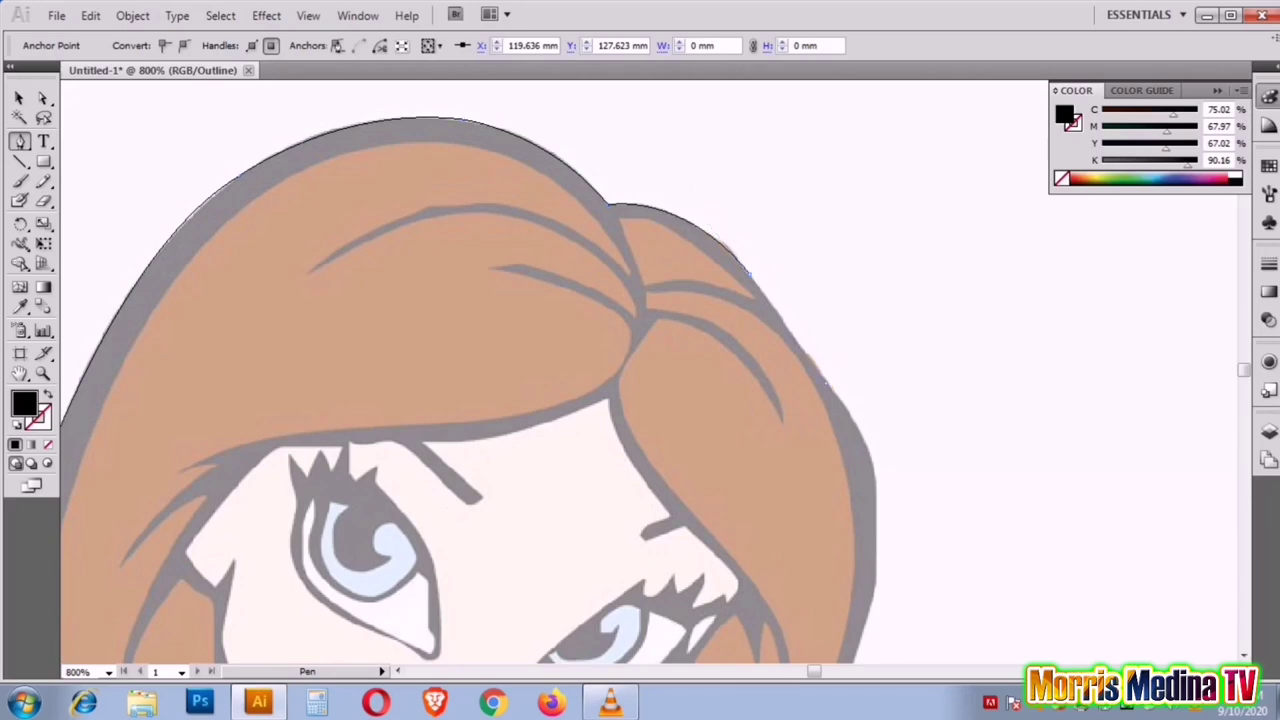
Step: Trace down the hair's right edge past the curl toward the bottom
scroll(880, 292, down, 3)
scroll(876, 350, down, 2)
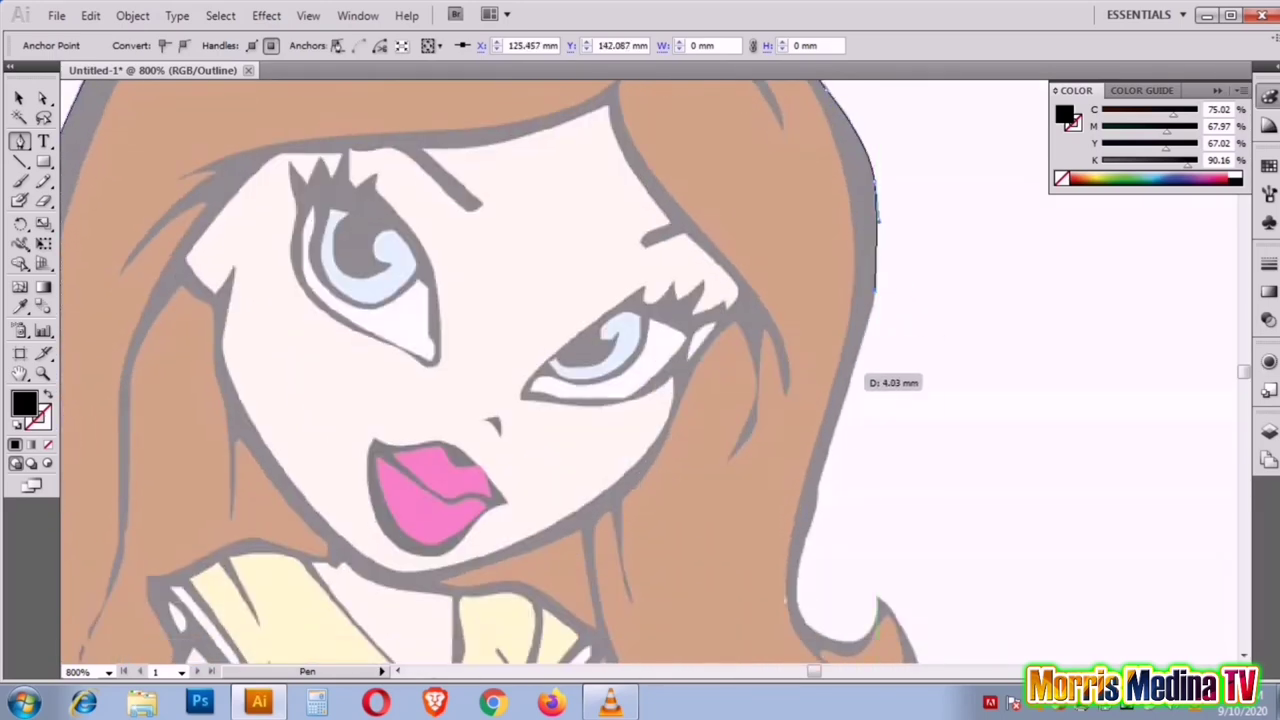
scroll(850, 385, down, 1)
scroll(830, 390, down, 2)
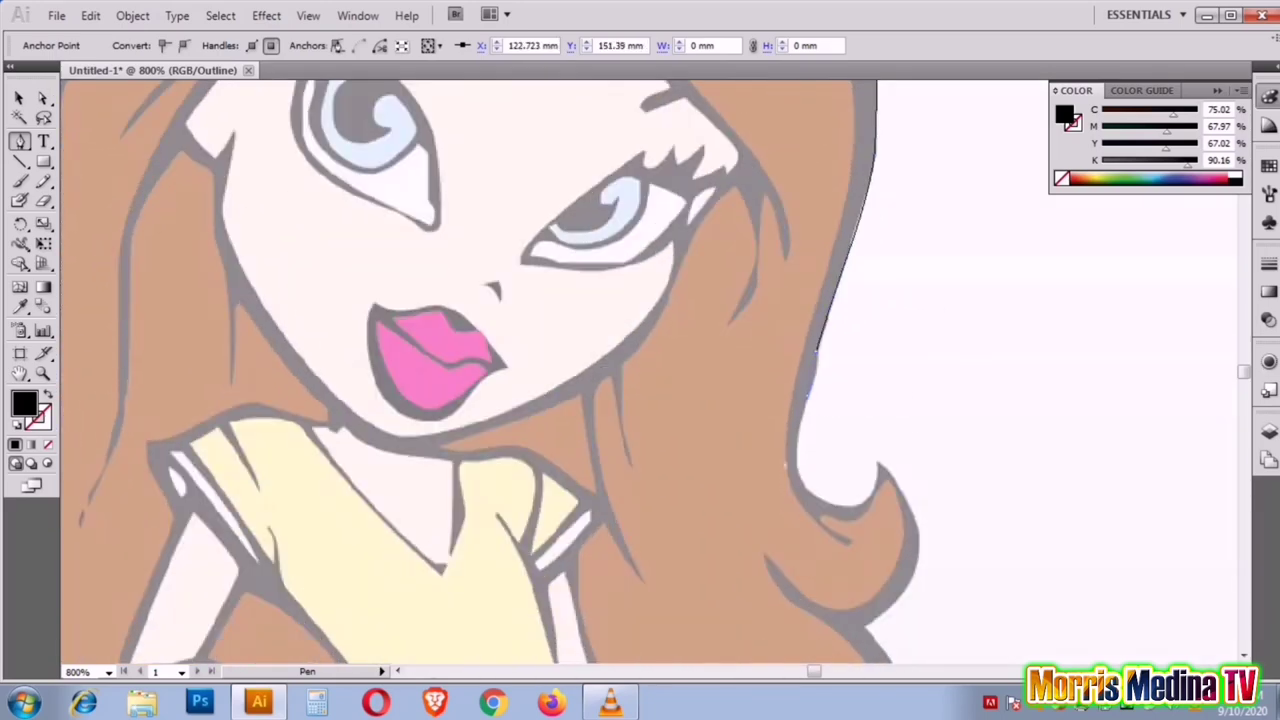
mouse_move(815, 372)
mouse_down()
mouse_move(812, 486)
mouse_move(920, 514)
mouse_up()
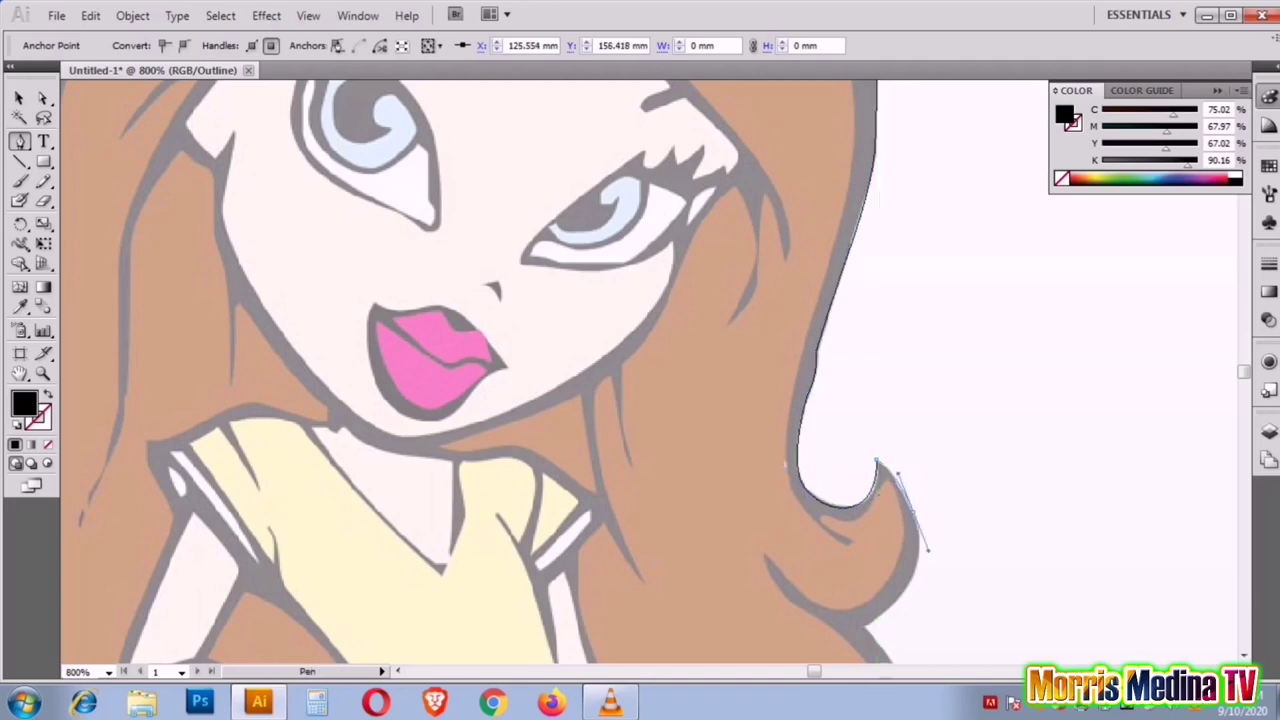
scroll(872, 494, down, 3)
scroll(928, 390, down, 5)
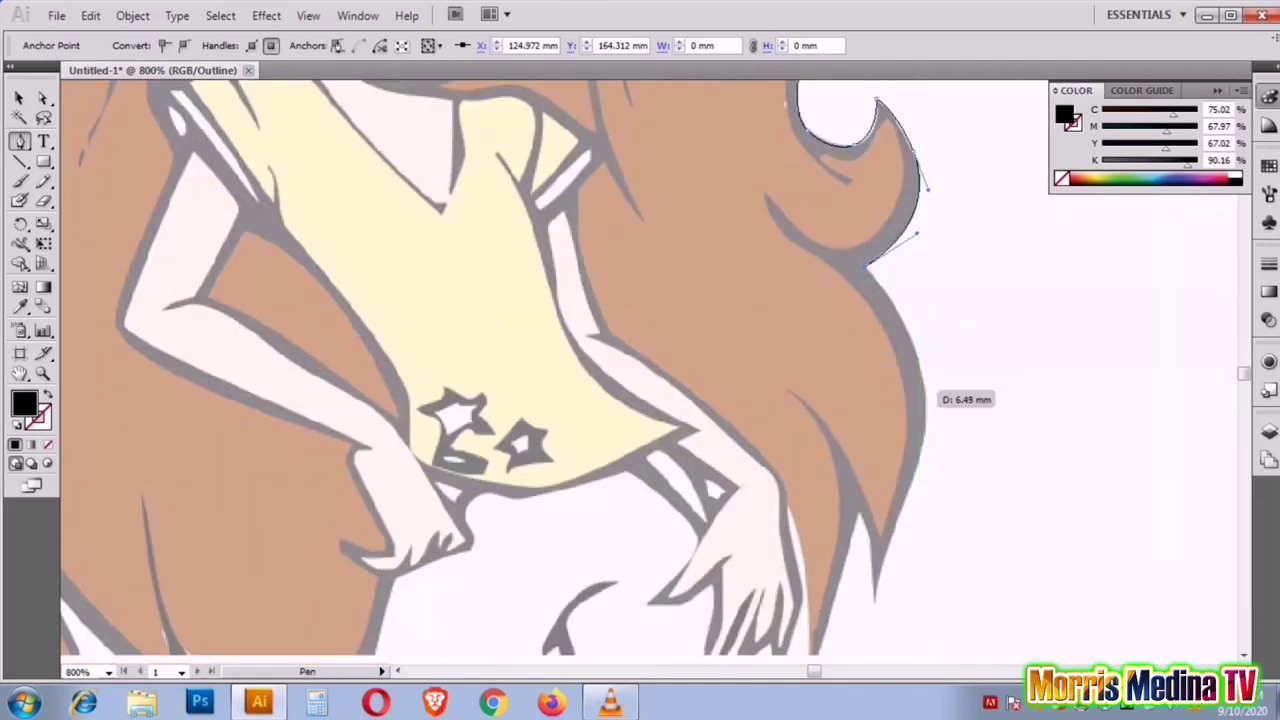
key(Escape)
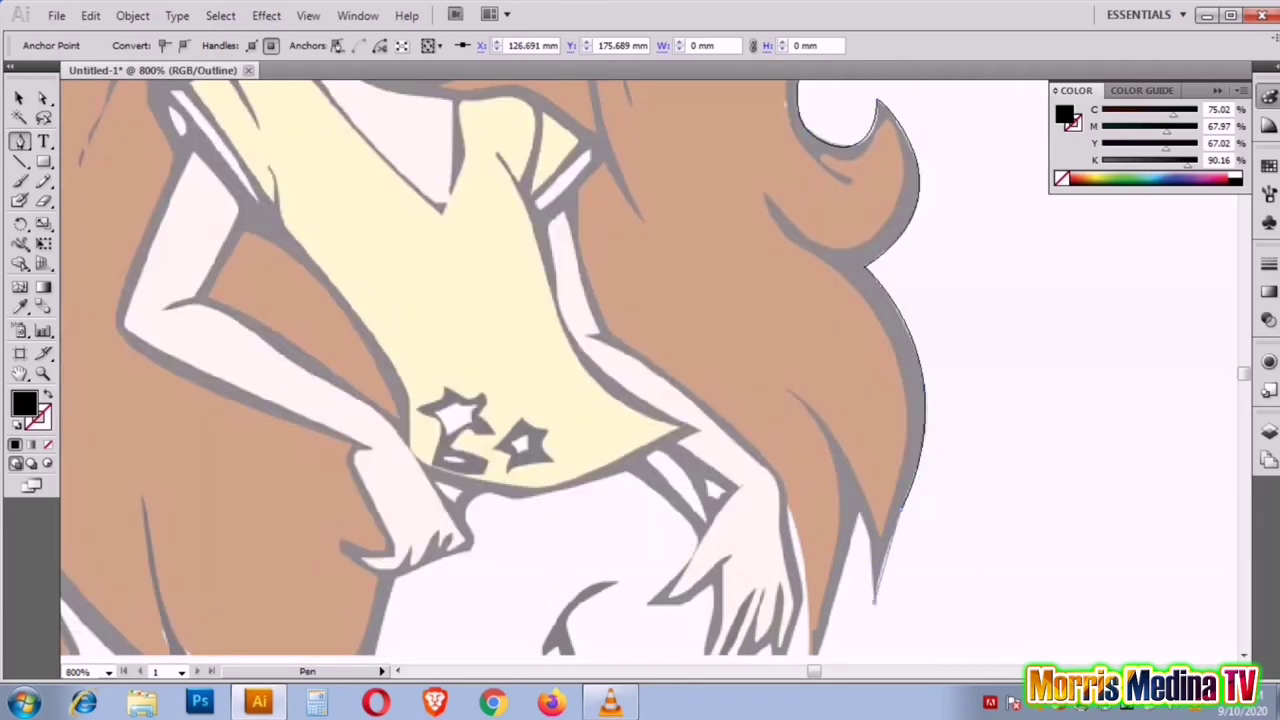
click(875, 600)
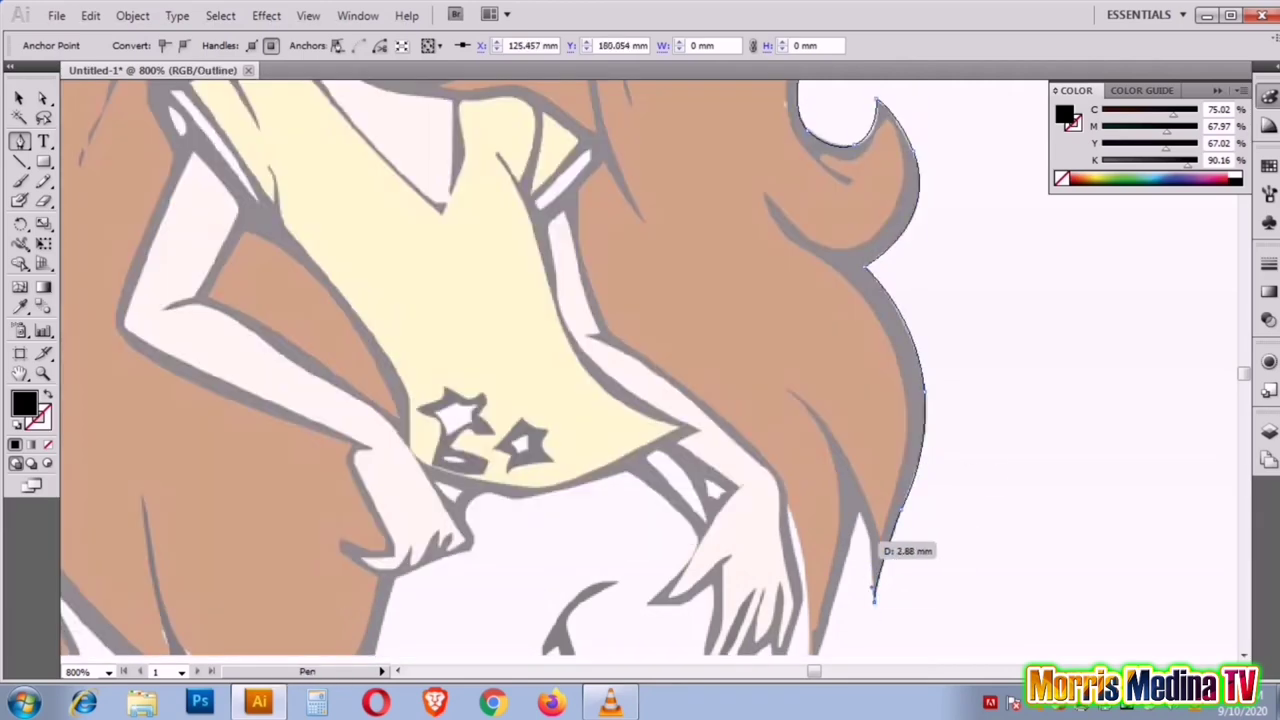
scroll(875, 540, down, 3)
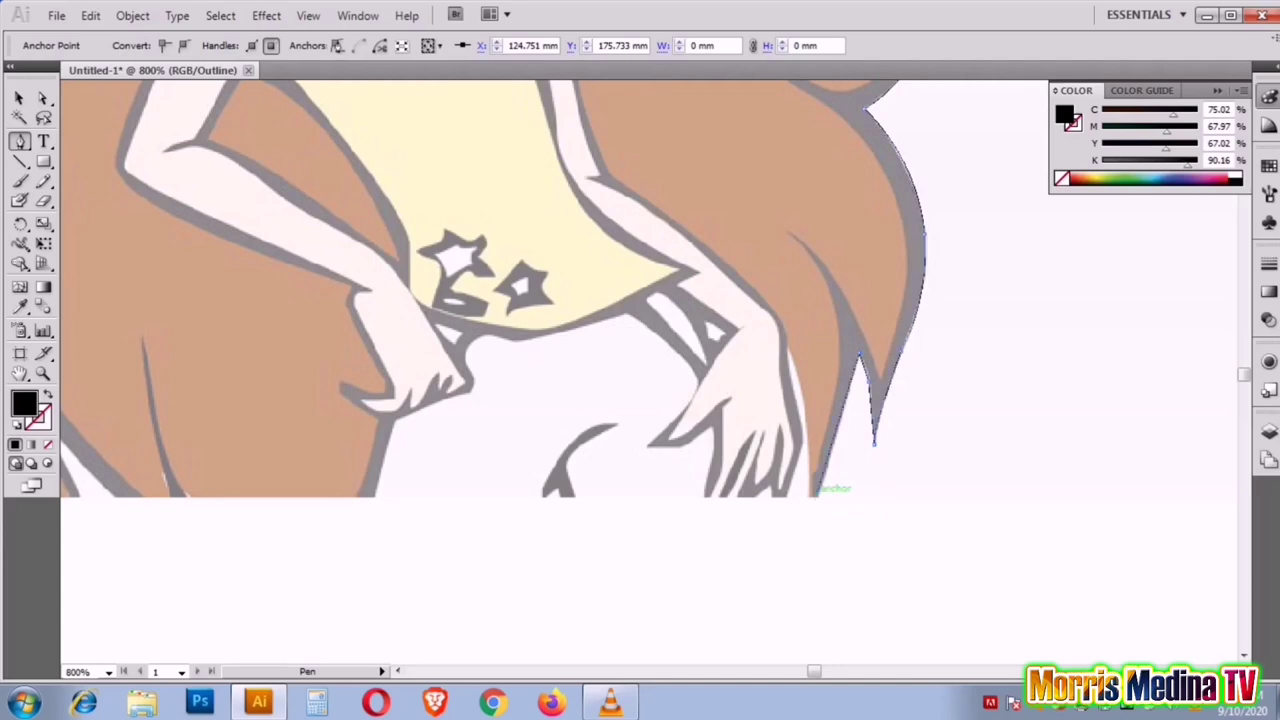
scroll(290, 523, left, 3)
scroll(300, 523, up, 3)
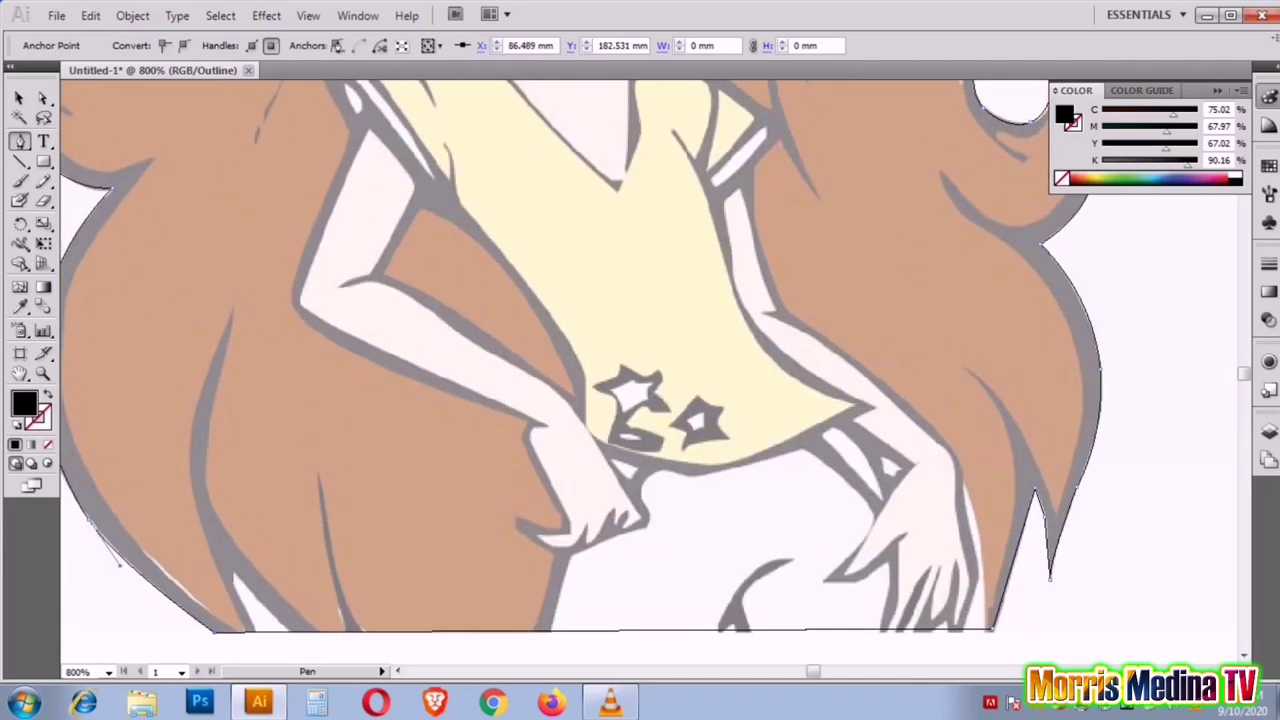
Step: Preview the fills, zoom out, and sample the original's brown hair as the fill colour
key(ctrl+minus)
key(ctrl+minus)
key(ctrl+minus)
key(ctrl+y)
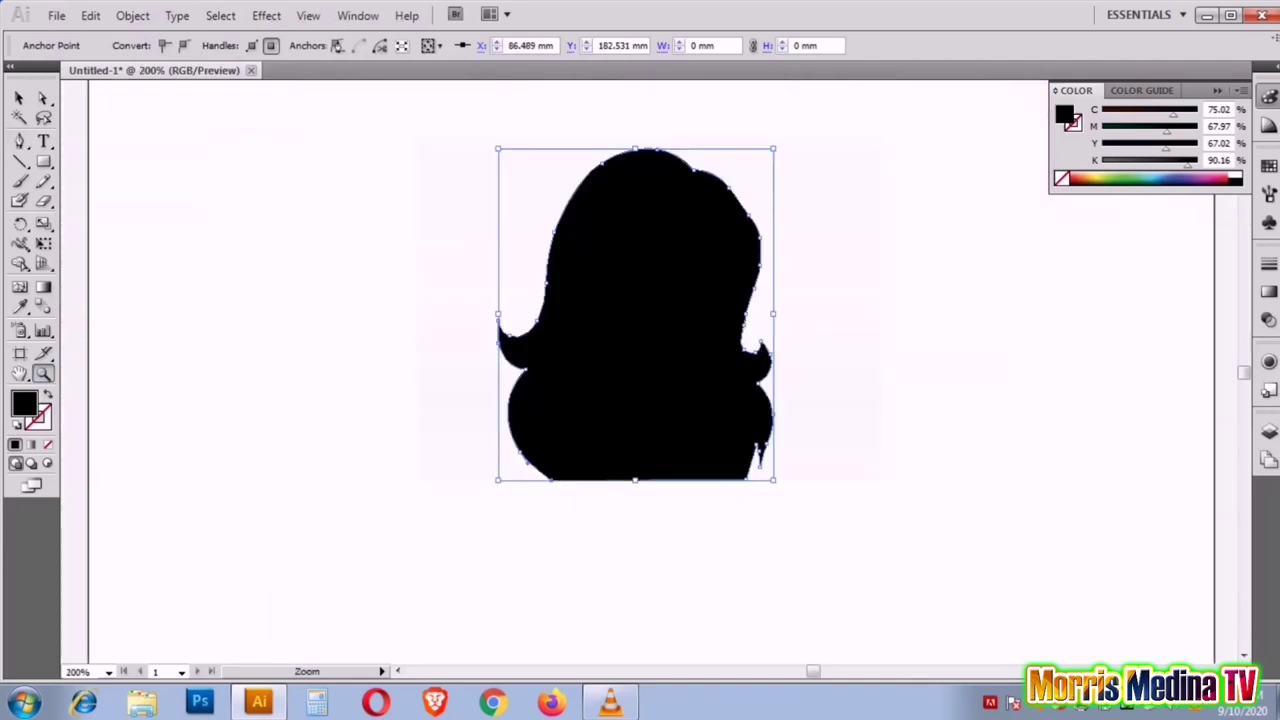
key(ctrl+y)
key(ctrl+minus)
key(ctrl+y)
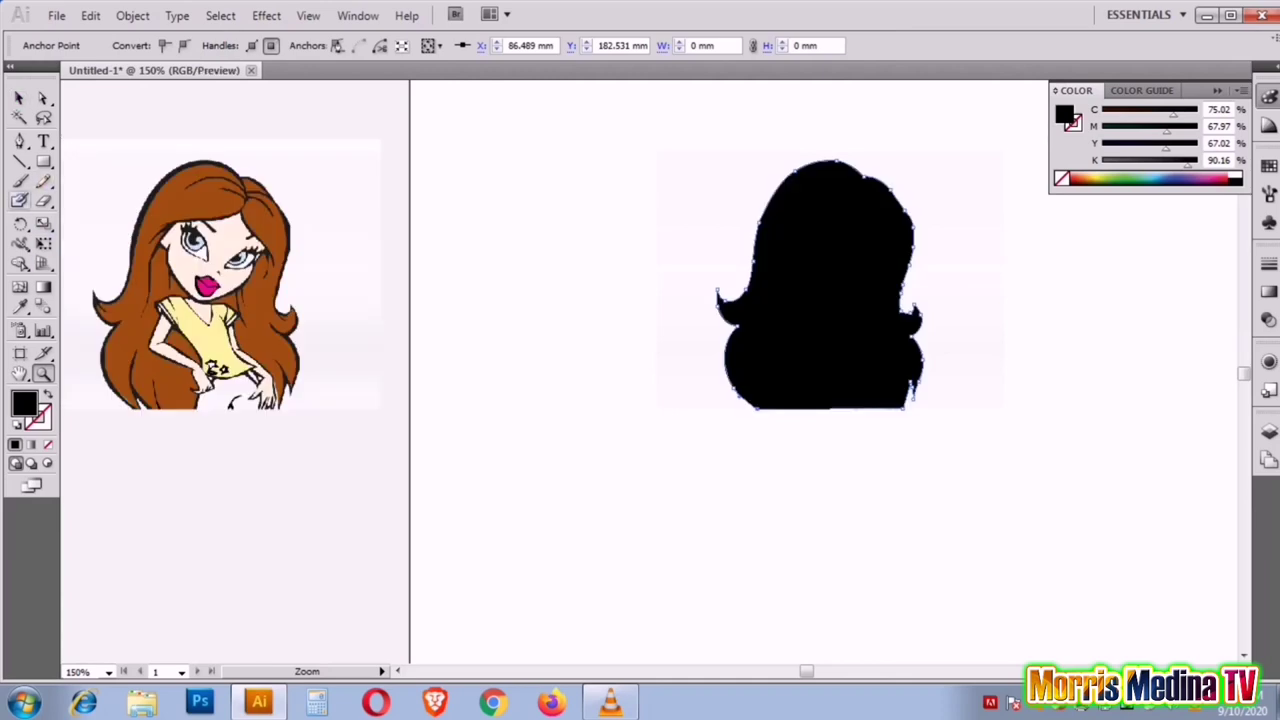
click(125, 330)
key(ctrl+z)
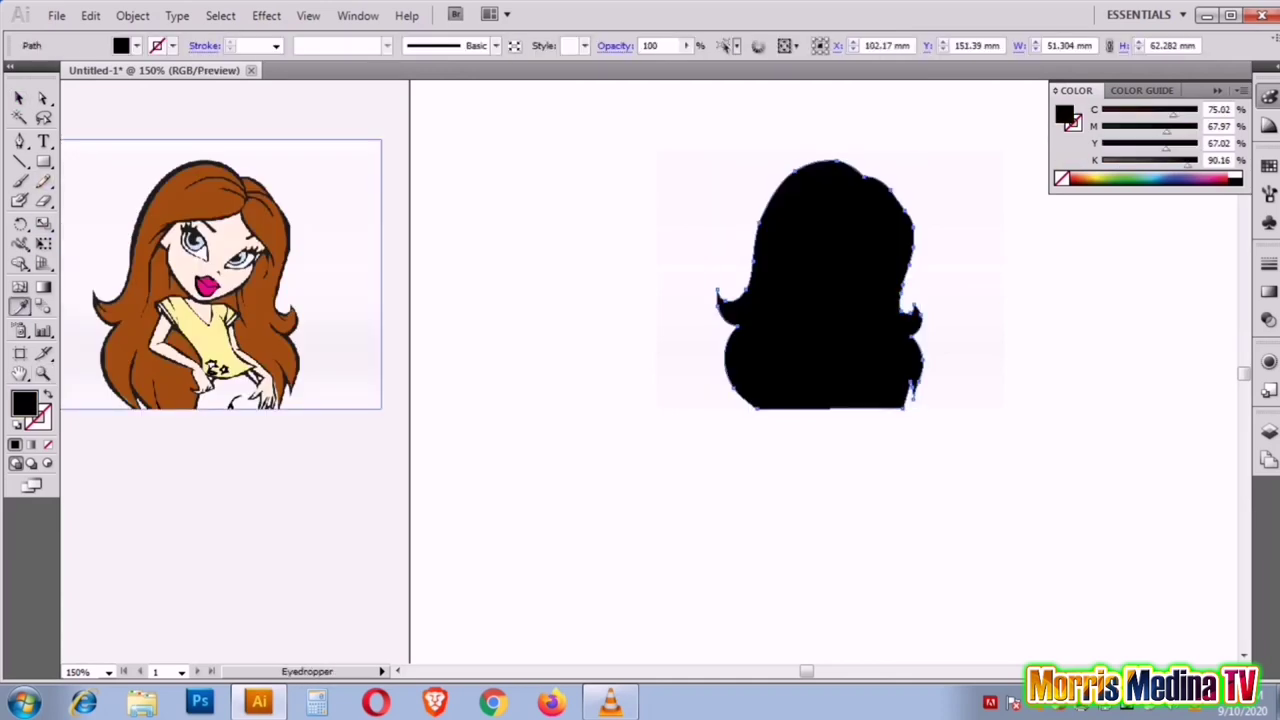
key(v)
key(ctrl+shift+a)
key(i)
Step: Return to Outline view and zoom in close on the face and collar
key(ctrl+y)
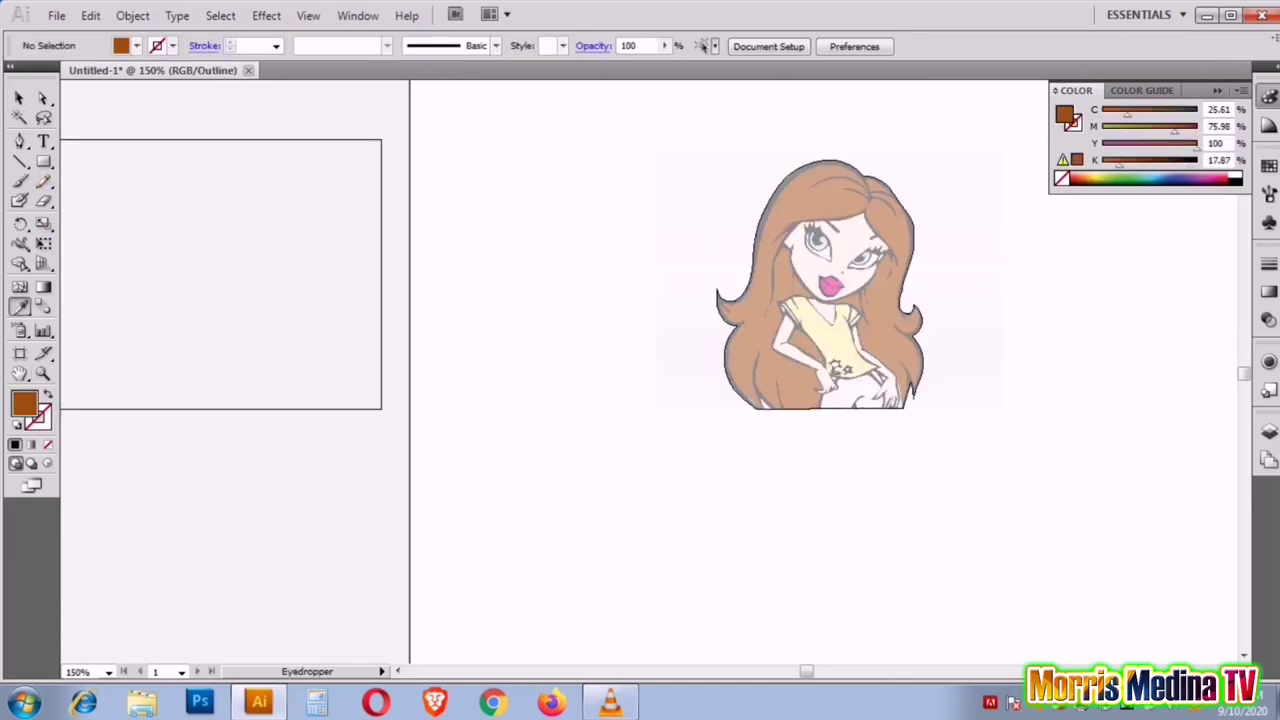
key(z)
key(ctrl+plus)
click(545, 235)
click(580, 220)
scroll(600, 370, down, 3)
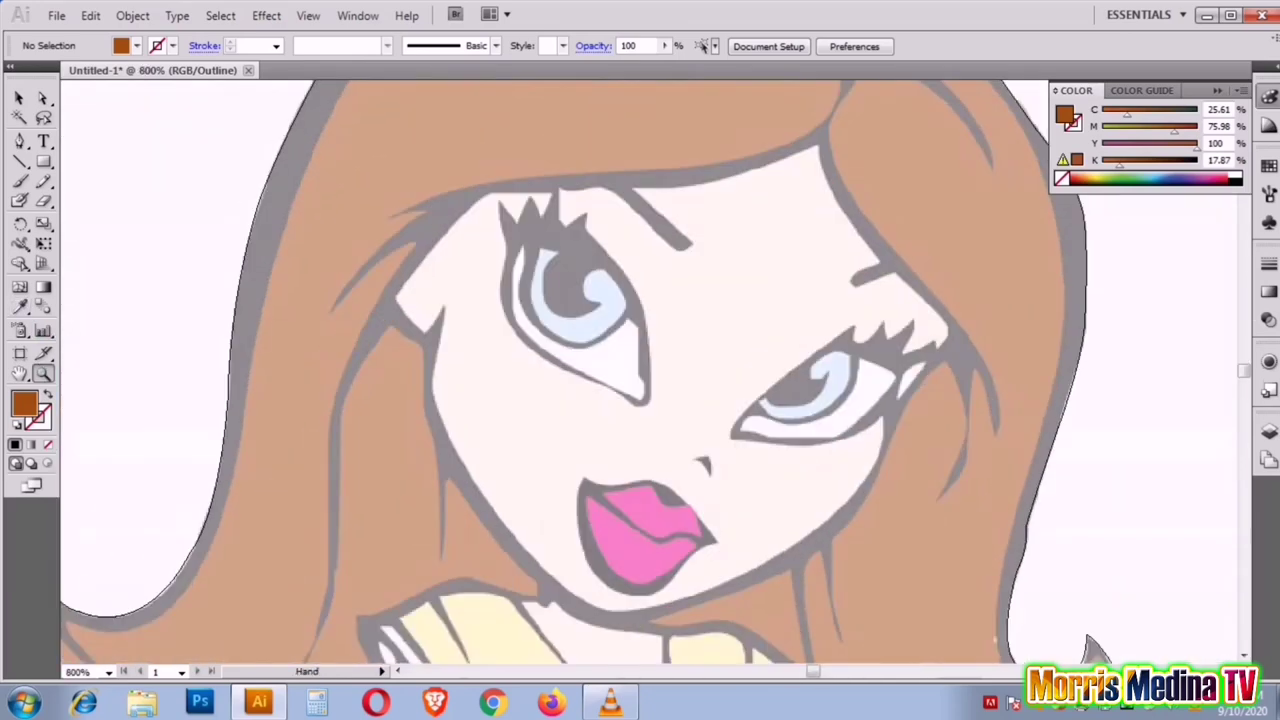
click(600, 380)
Step: Trace a small inner hair strand on the left
mouse_move(340, 522)
mouse_down()
mouse_move(412, 503)
mouse_move(372, 455)
mouse_up()
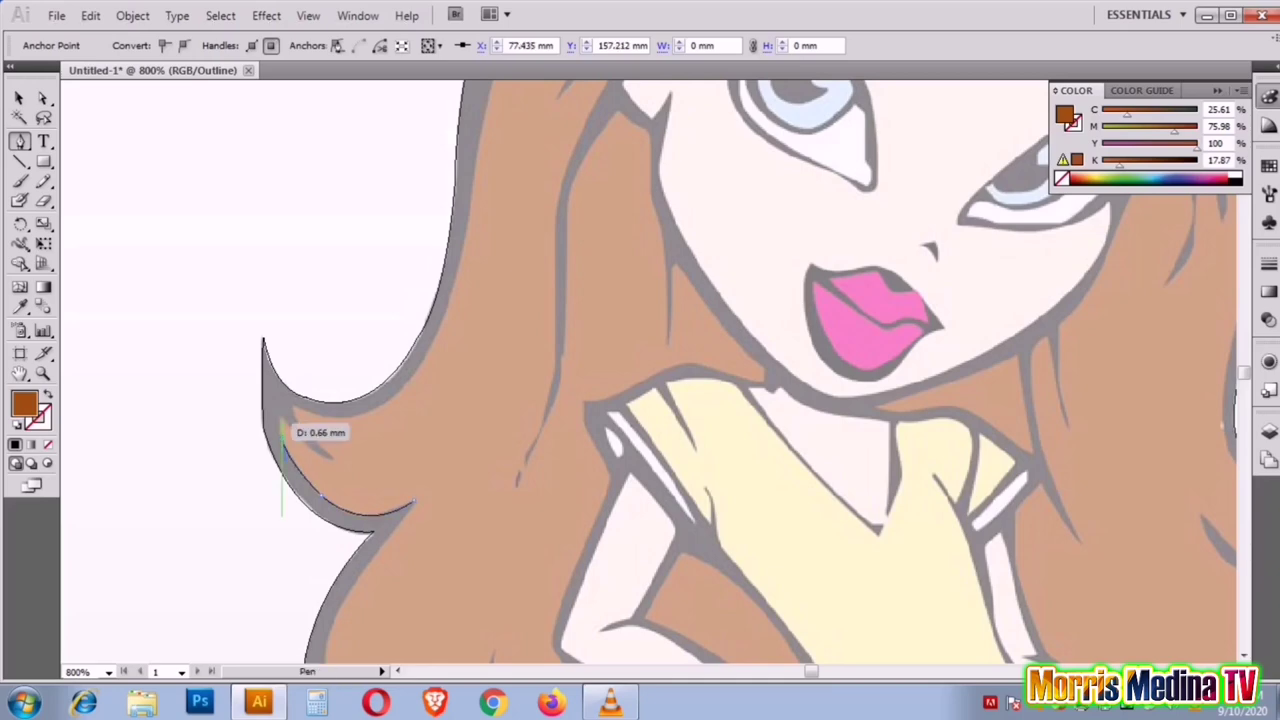
mouse_move(285, 428)
mouse_down()
mouse_move(336, 460)
mouse_move(318, 449)
mouse_up()
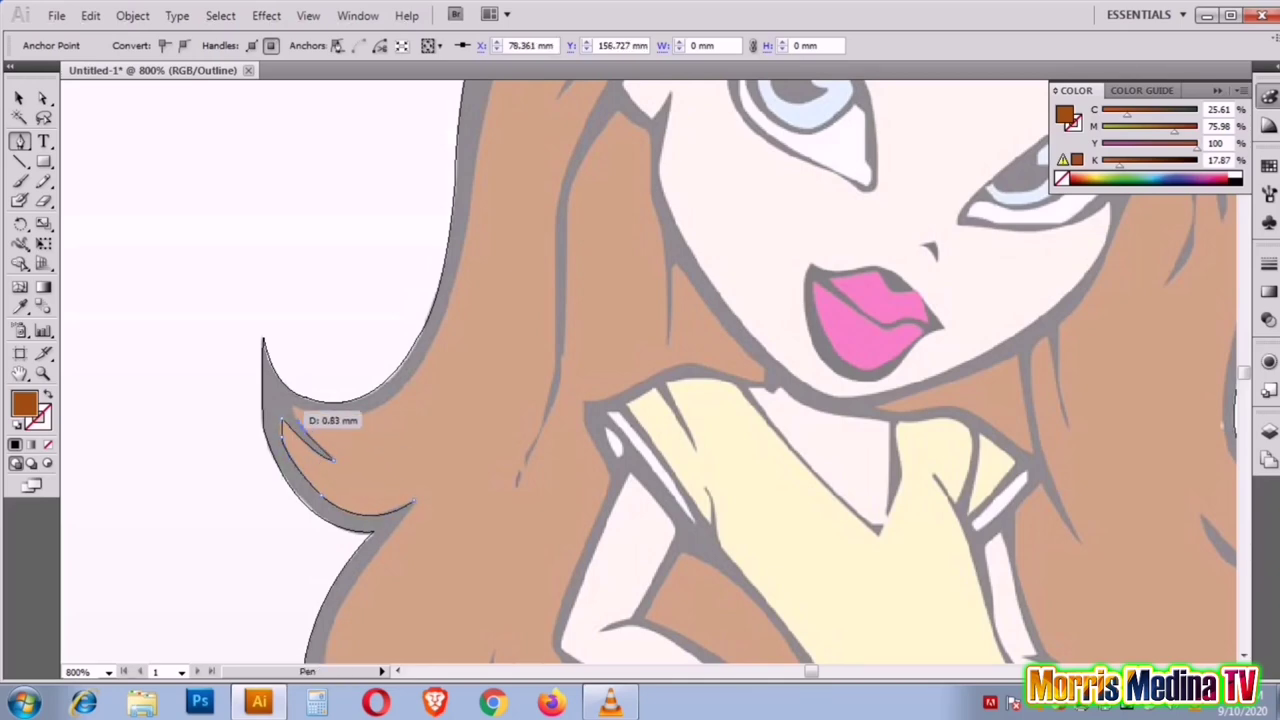
drag(296, 407, 410, 392)
scroll(460, 340, up, 3)
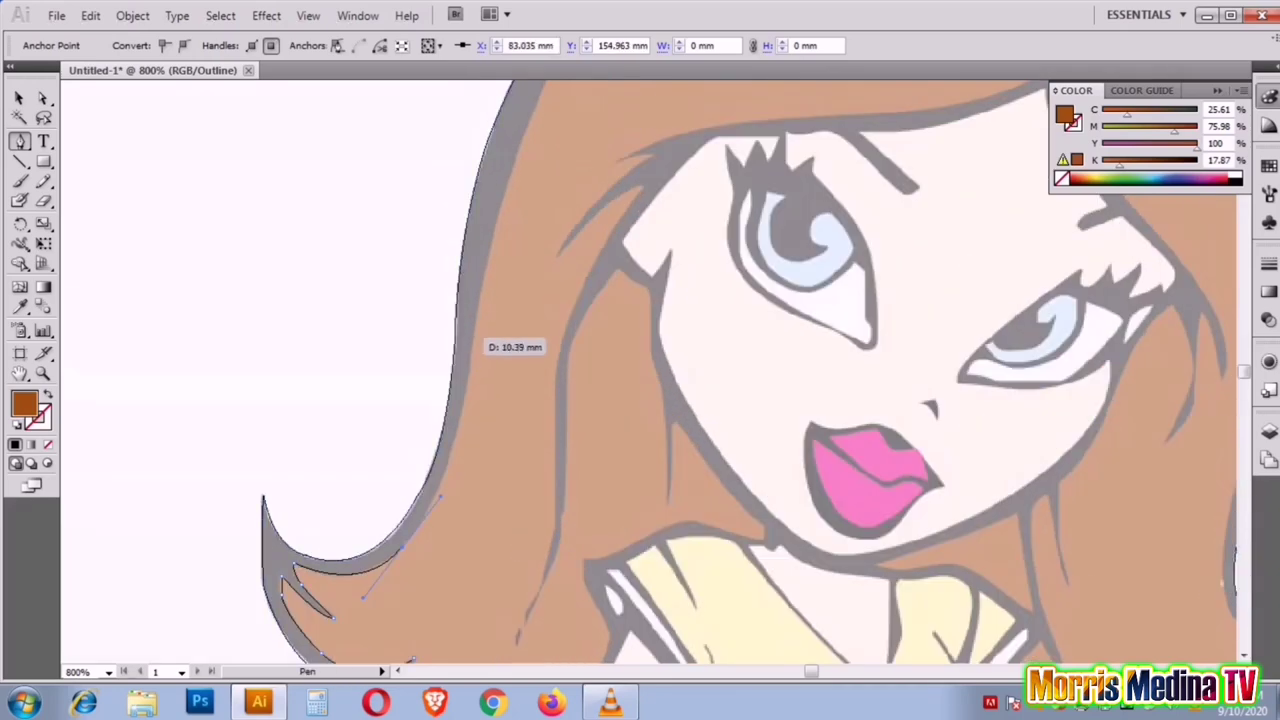
scroll(470, 335, up, 3)
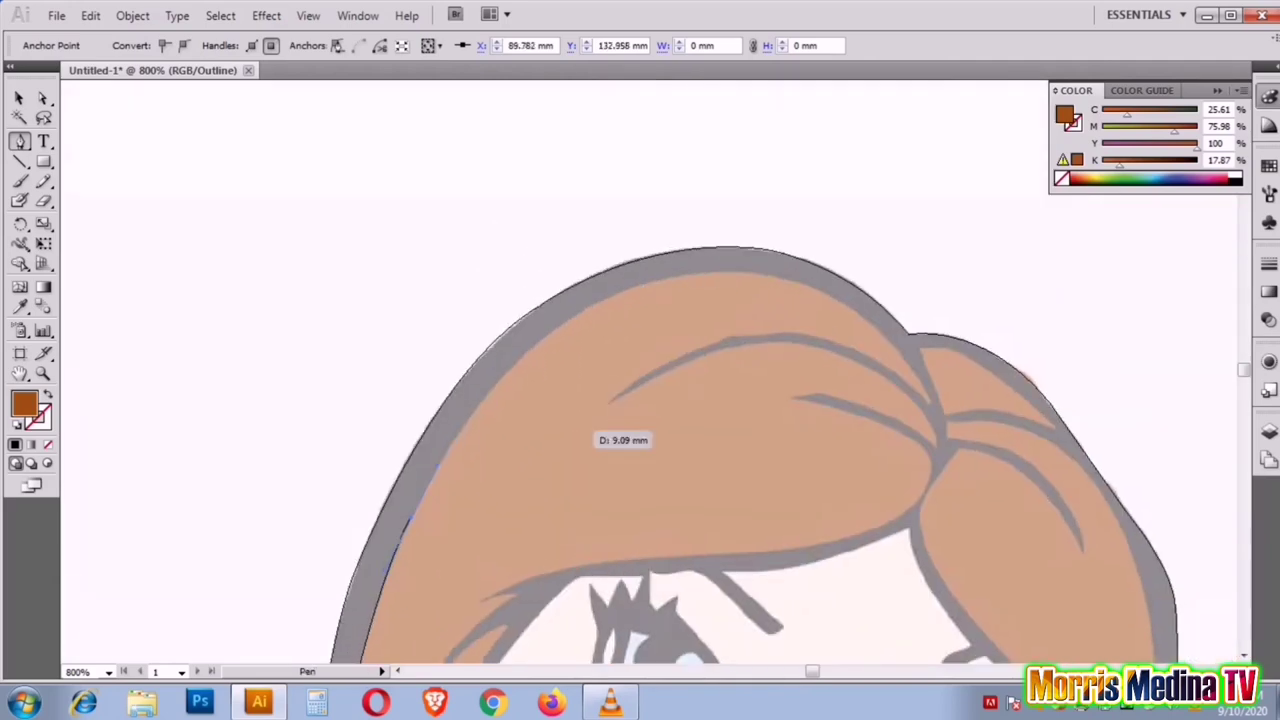
scroll(600, 440, up, 3)
Step: Trace the two curved hair strokes on top of the head
mouse_move(719, 270)
mouse_down()
mouse_move(891, 283)
mouse_move(938, 404)
mouse_up()
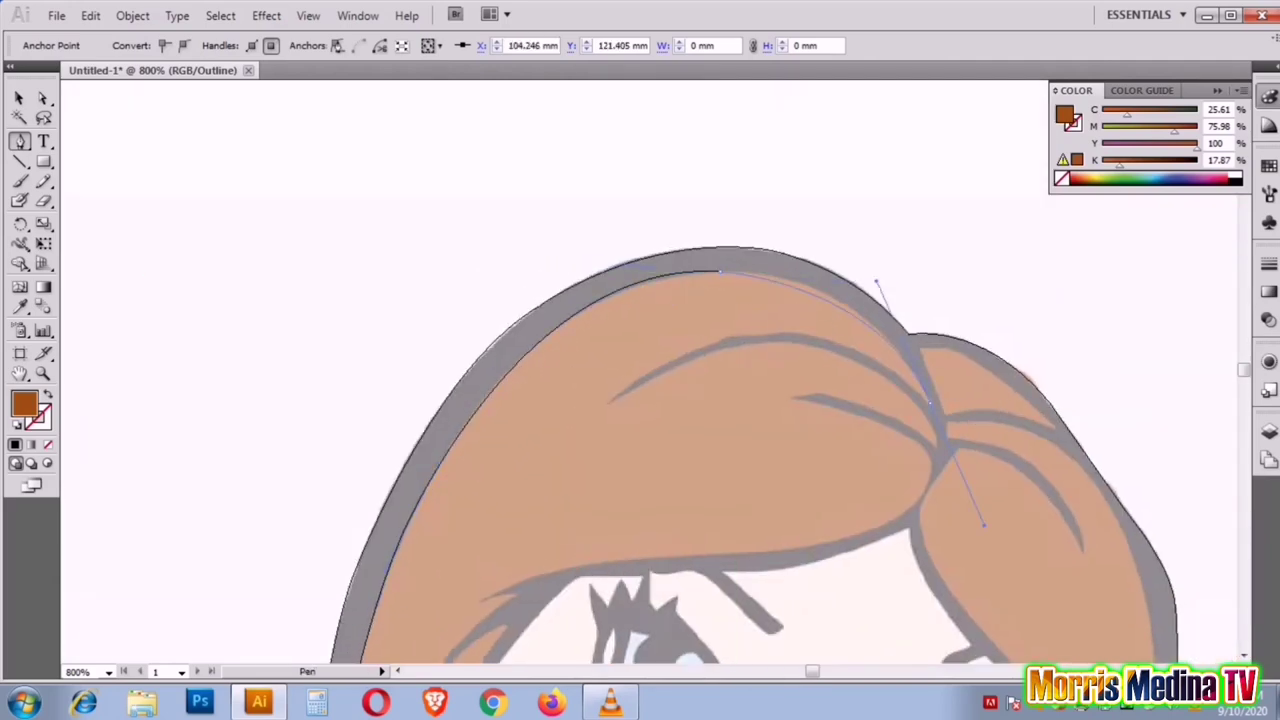
drag(877, 282, 868, 263)
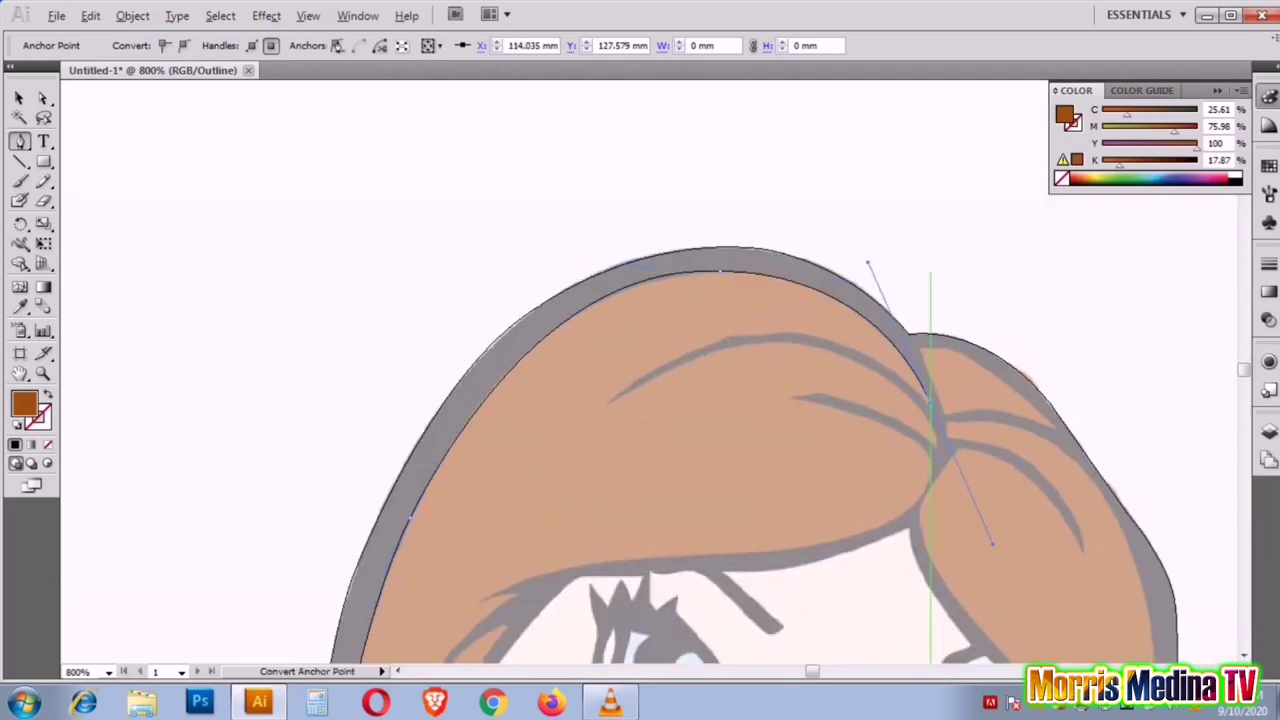
click(805, 333)
click(612, 400)
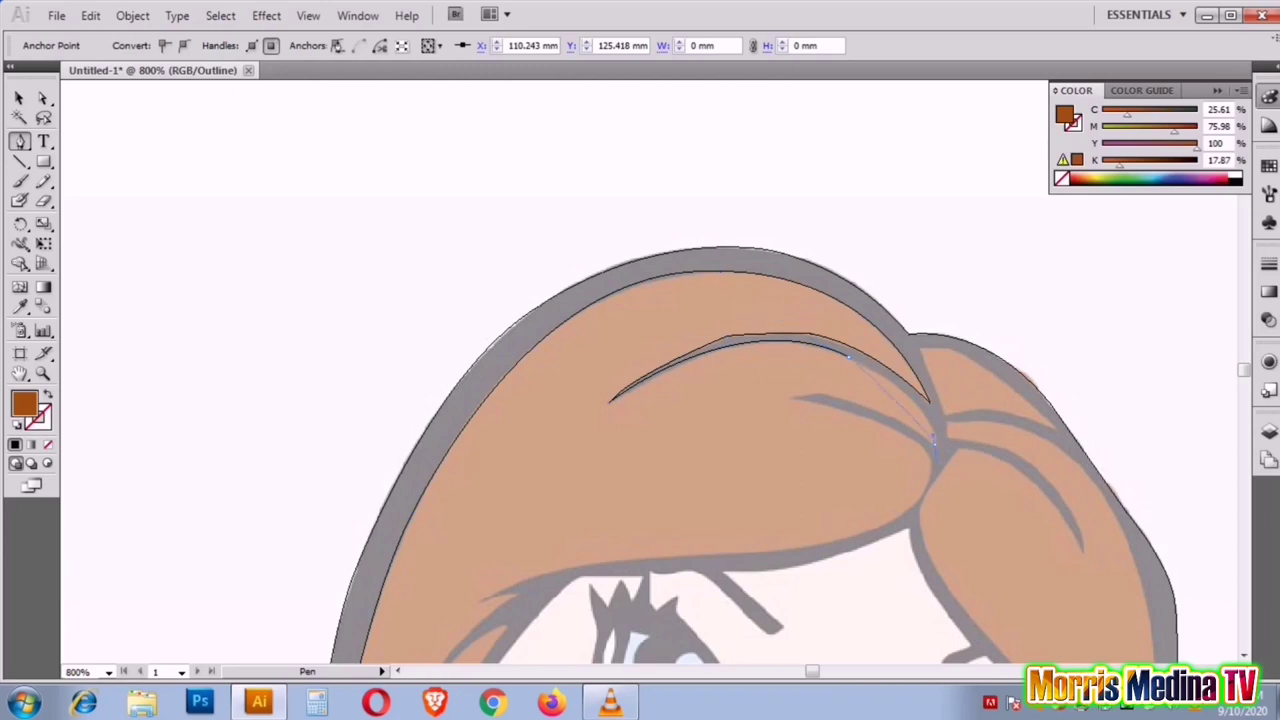
click(935, 440)
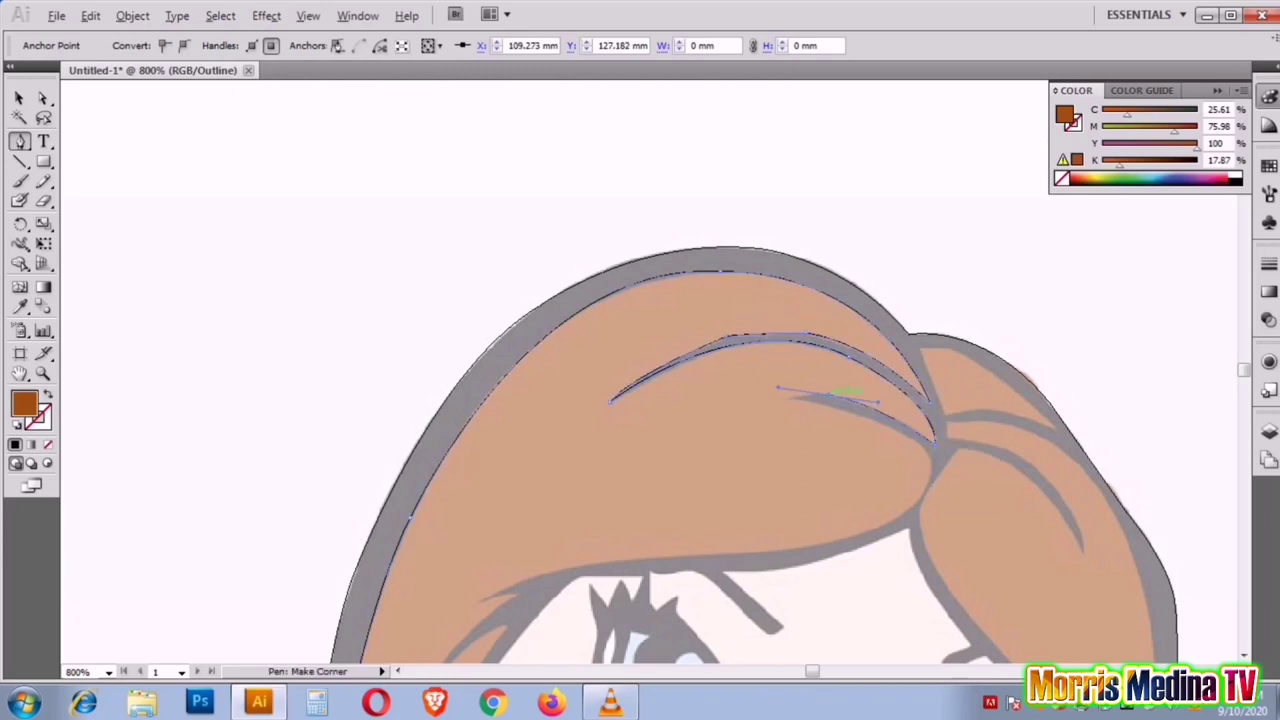
click(935, 442)
scroll(935, 440, down, 3)
drag(938, 364, 900, 430)
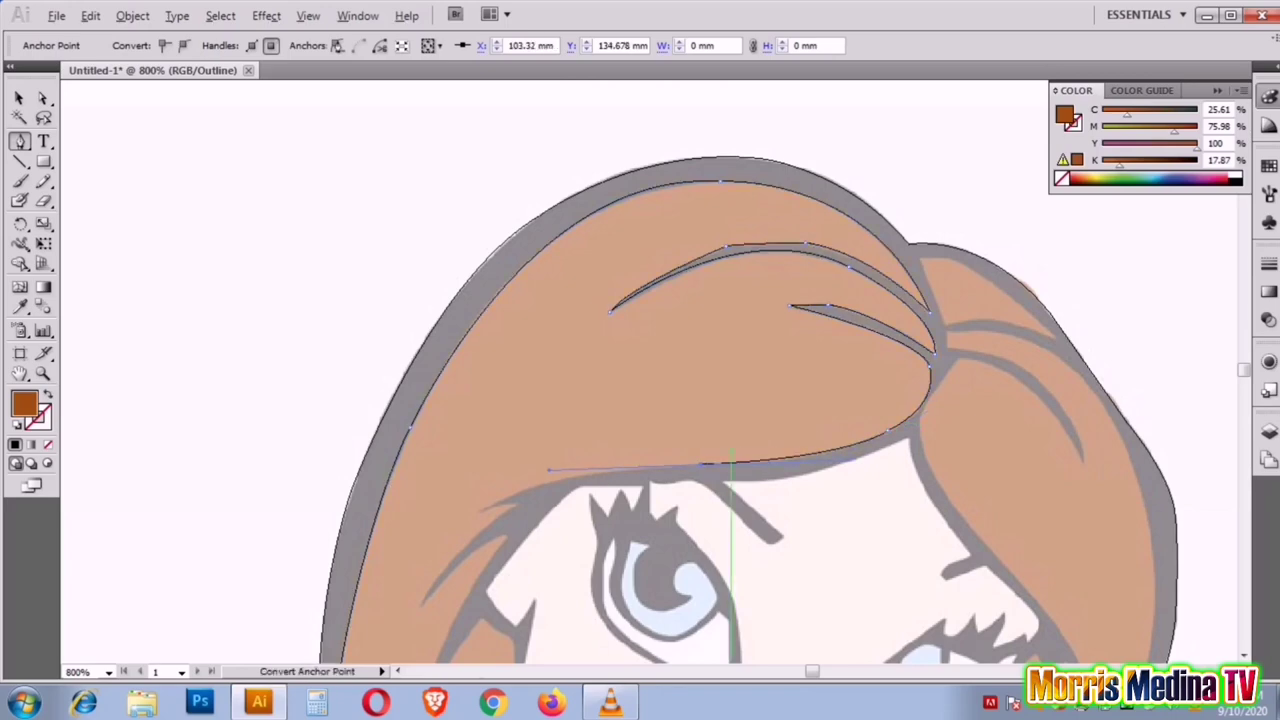
Step: Extend the fringe path above the eyes and down beside the face, then end it
drag(680, 268, 850, 123)
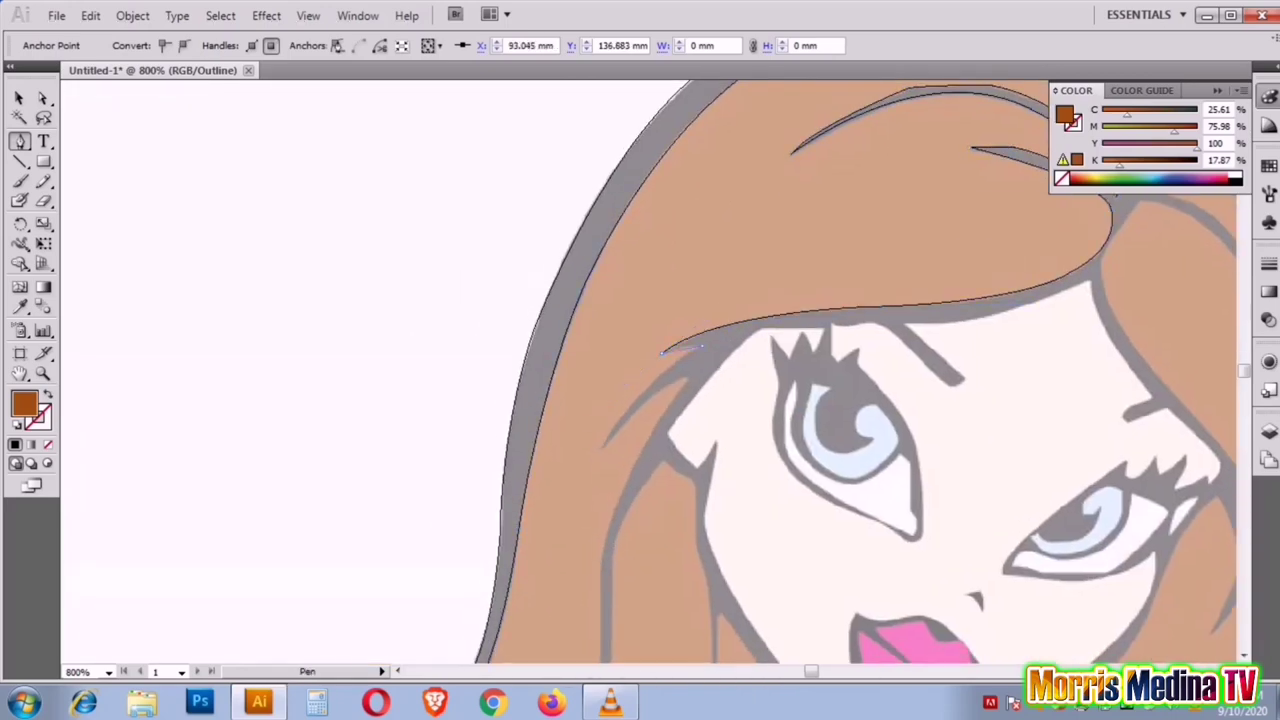
drag(662, 352, 596, 482)
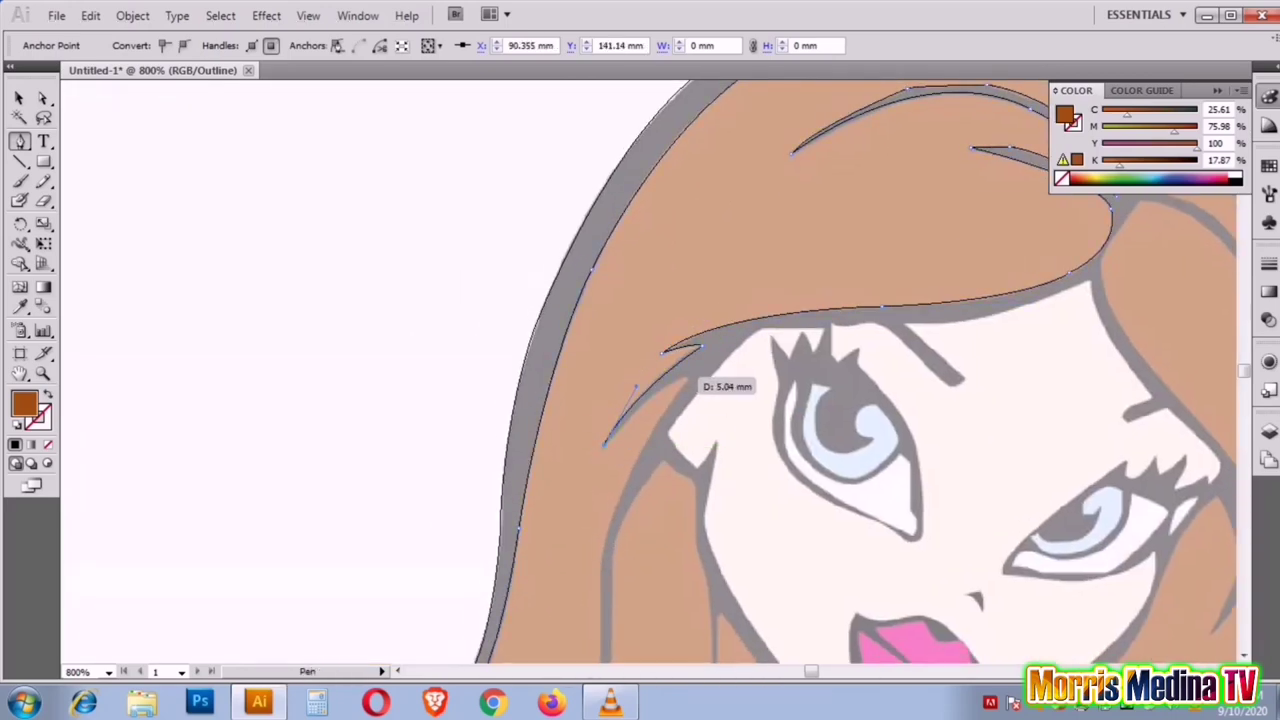
scroll(700, 366, down, 3)
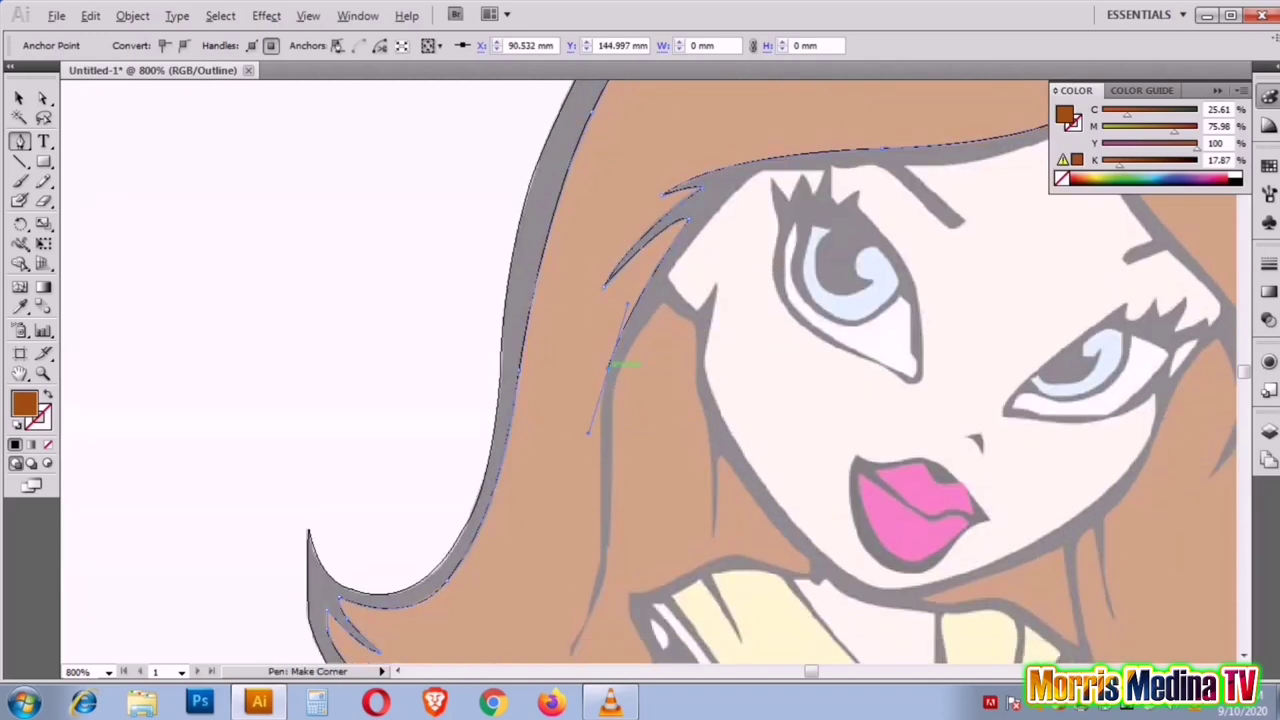
scroll(598, 410, down, 2)
drag(604, 350, 610, 372)
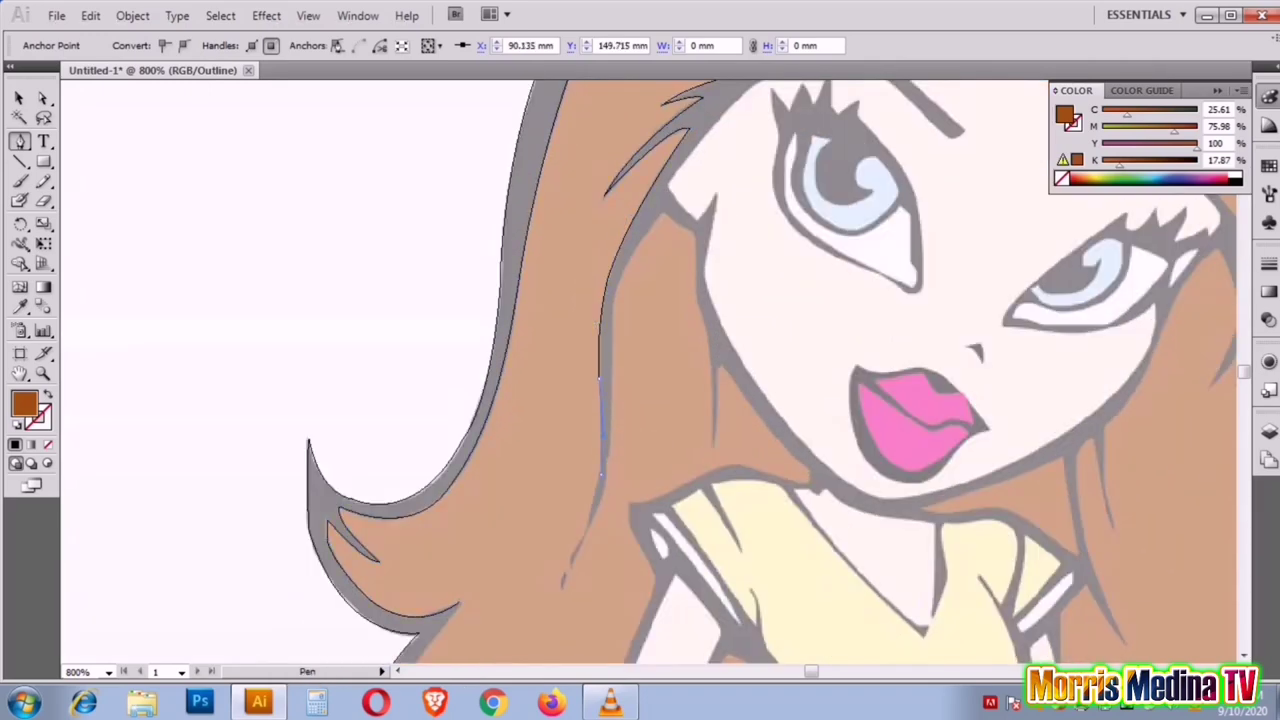
ctrl+click(642, 519)
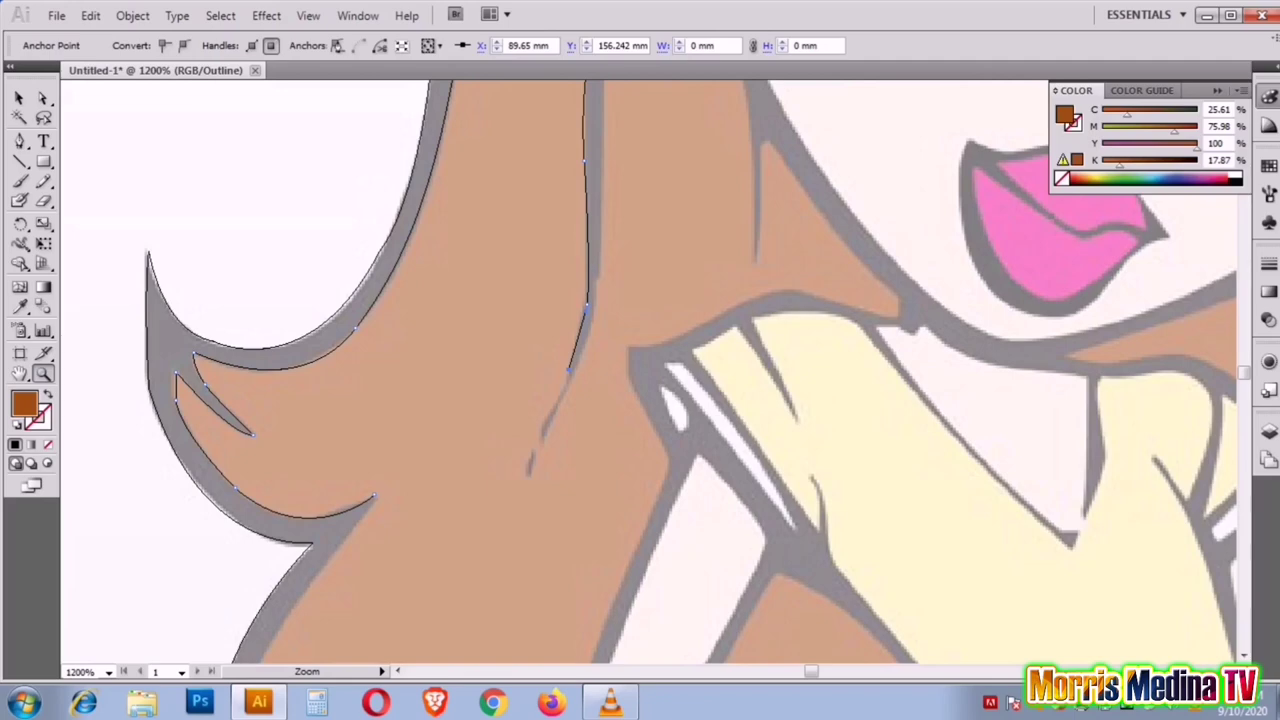
key(minus)
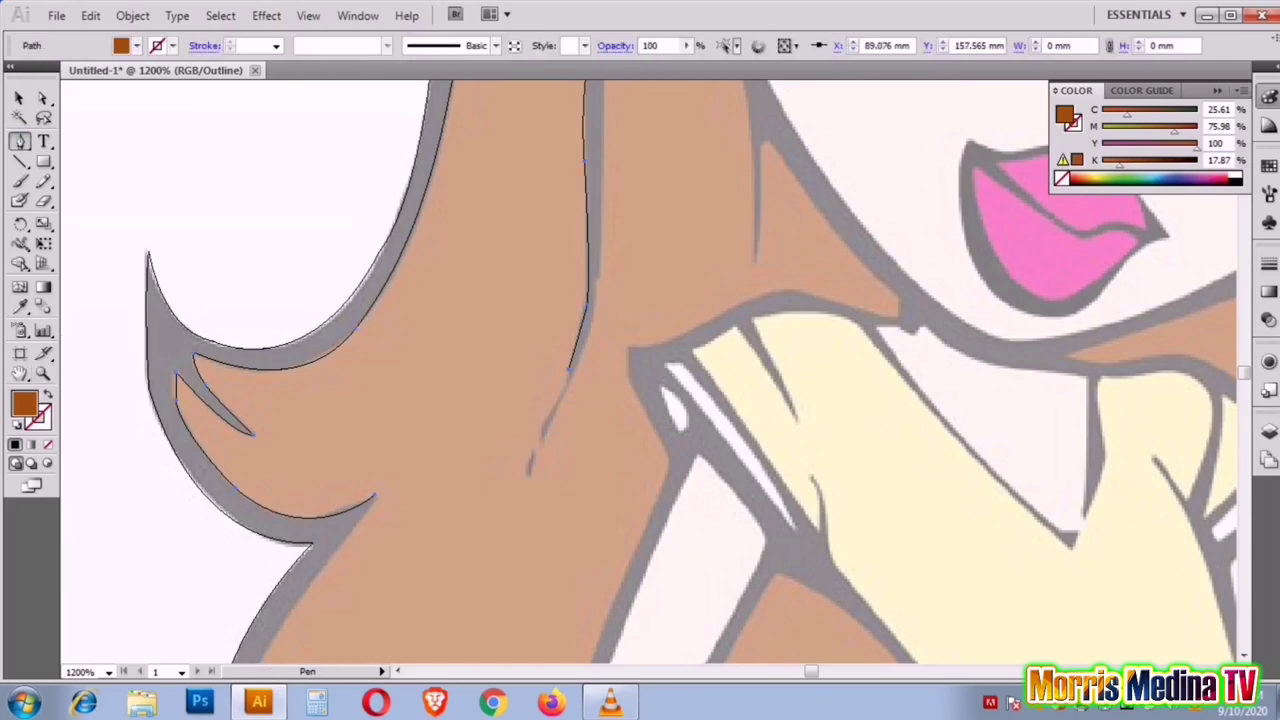
Step: Start a thin strand path beside the collar and trace it up to its top
drag(548, 418, 546, 436)
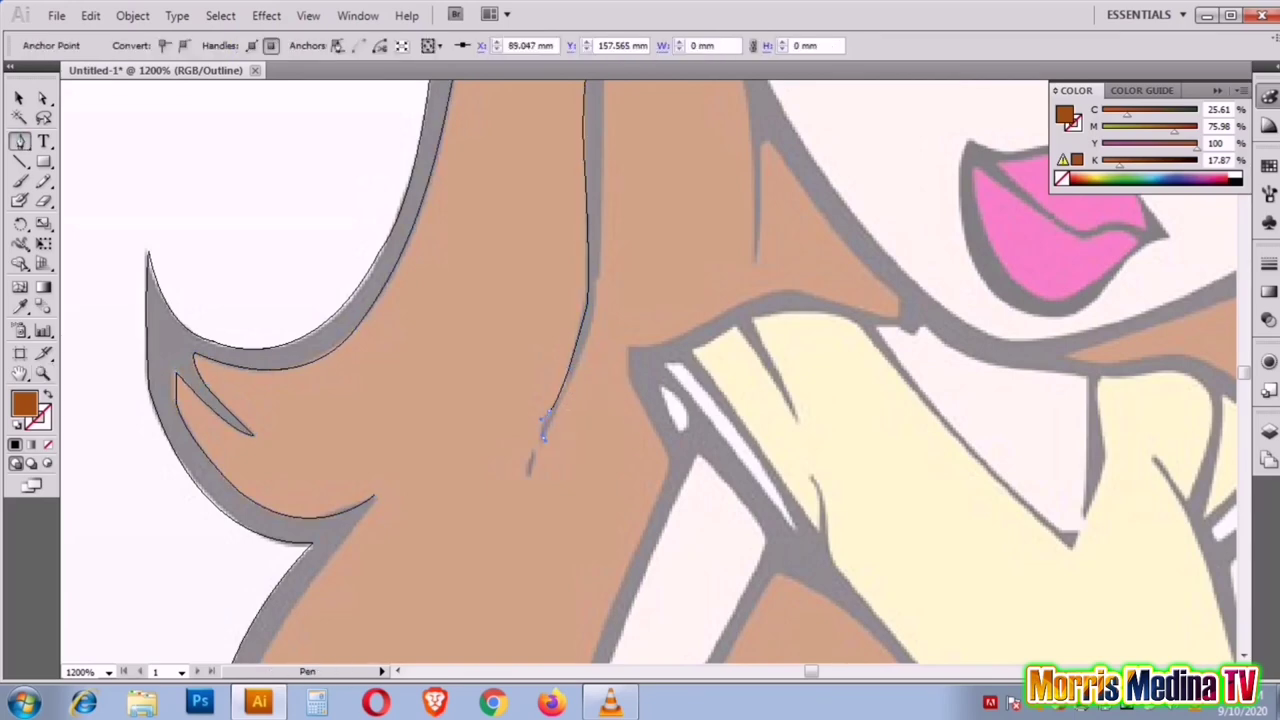
scroll(605, 305, up, 2)
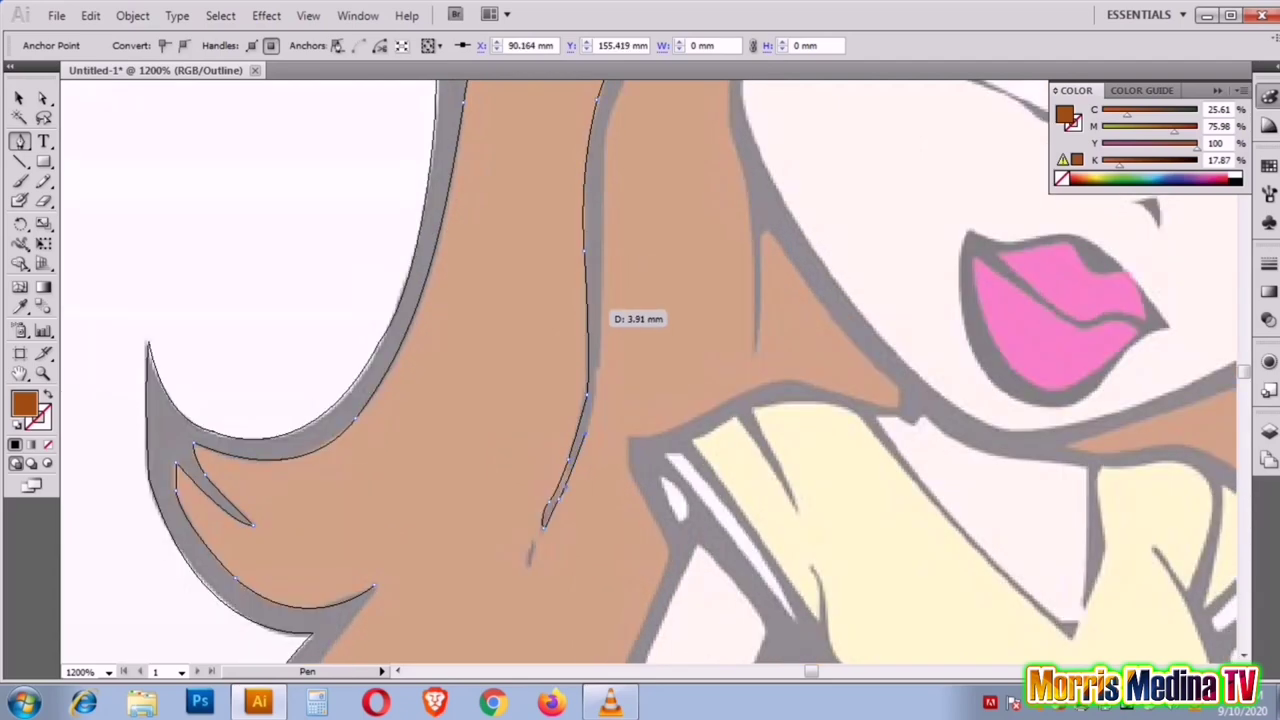
scroll(600, 310, up, 3)
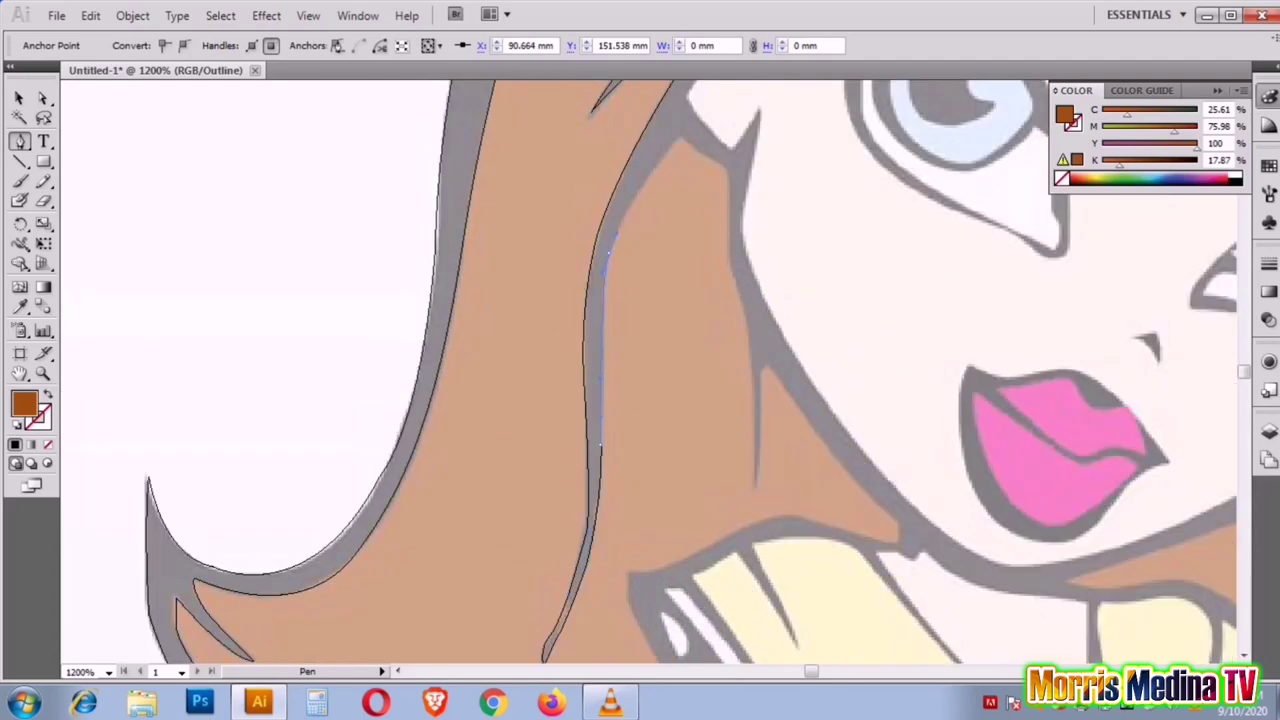
drag(722, 160, 727, 195)
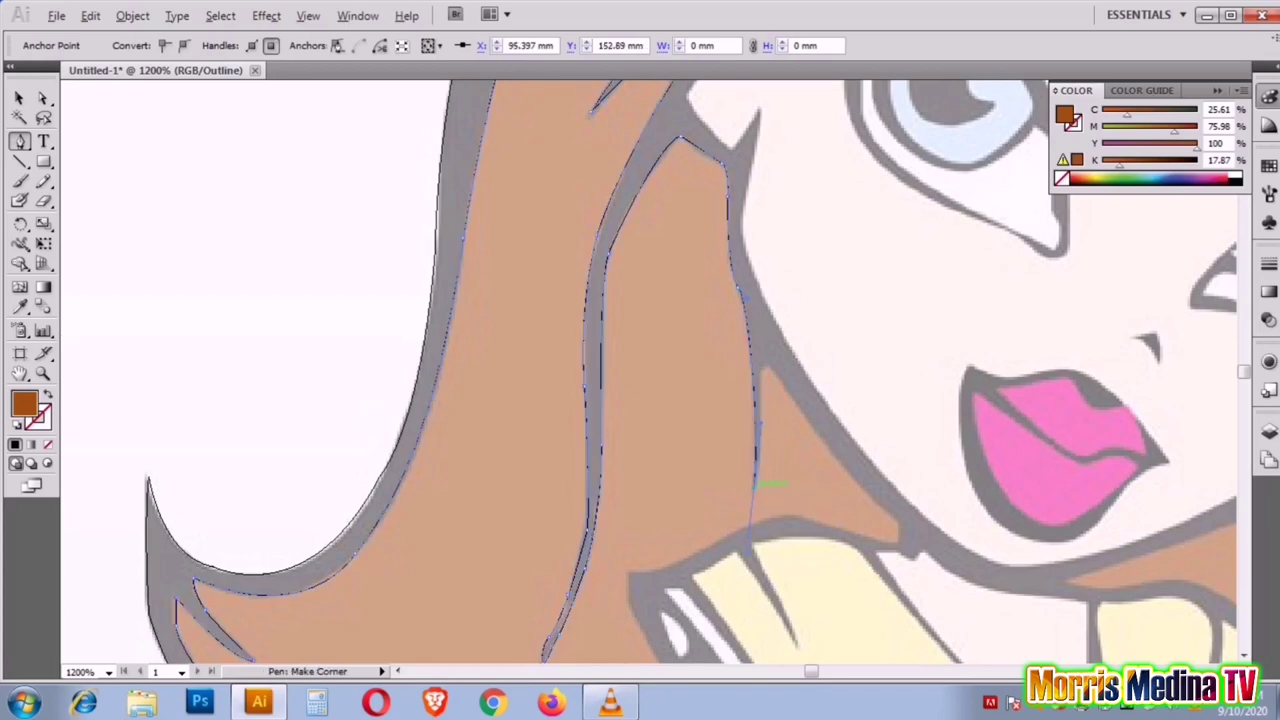
drag(754, 487, 761, 372)
click(762, 368)
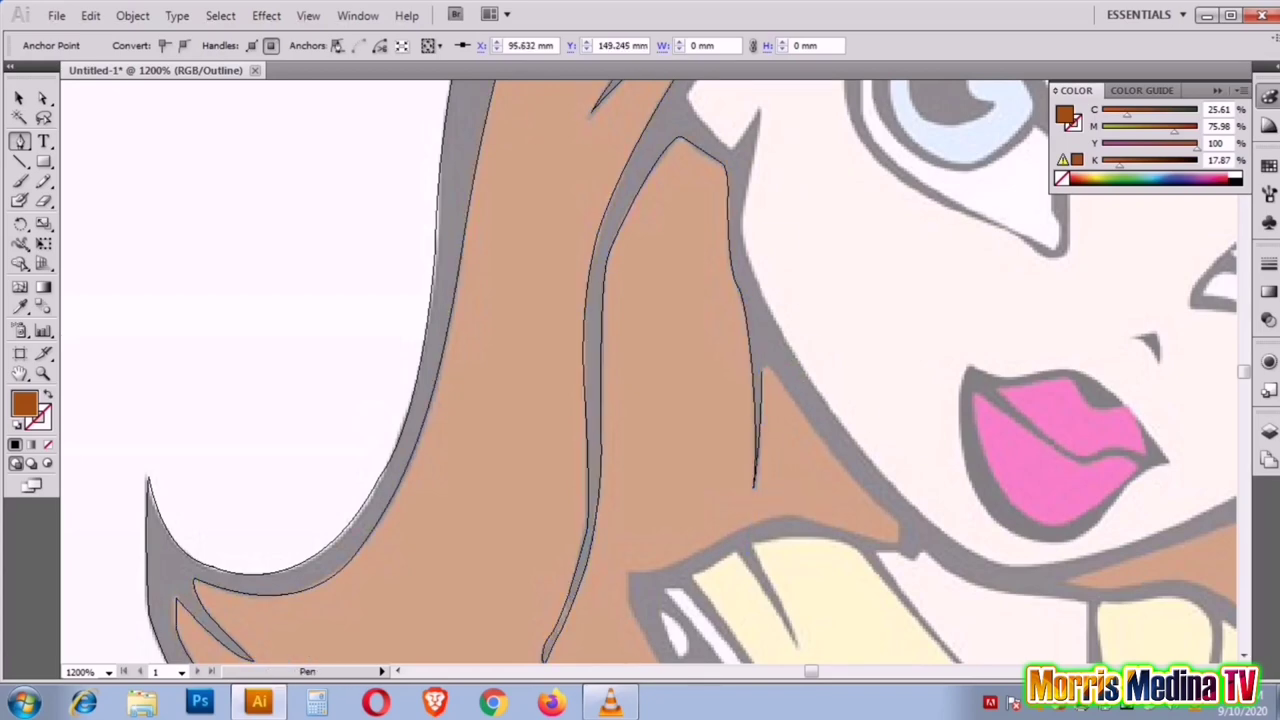
drag(885, 510, 912, 518)
Step: Continue the path down the hair edge along the collar to the elbow
scroll(900, 400, down, 3)
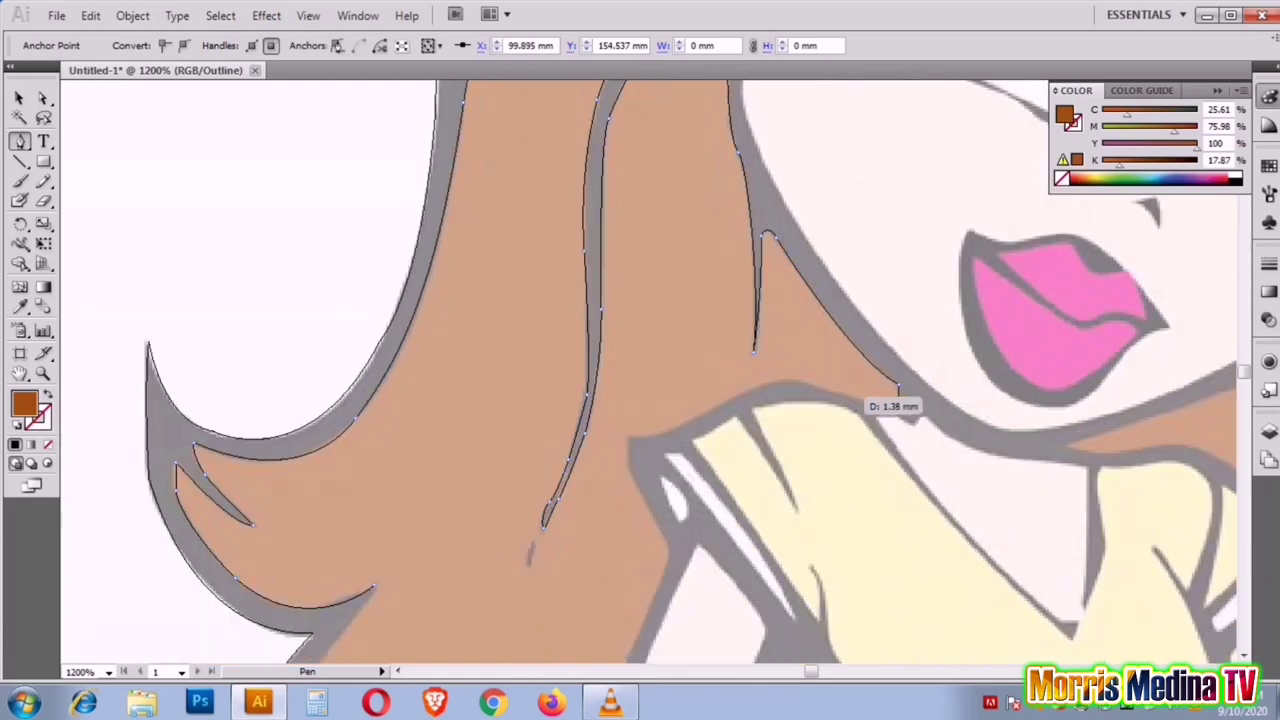
click(809, 382)
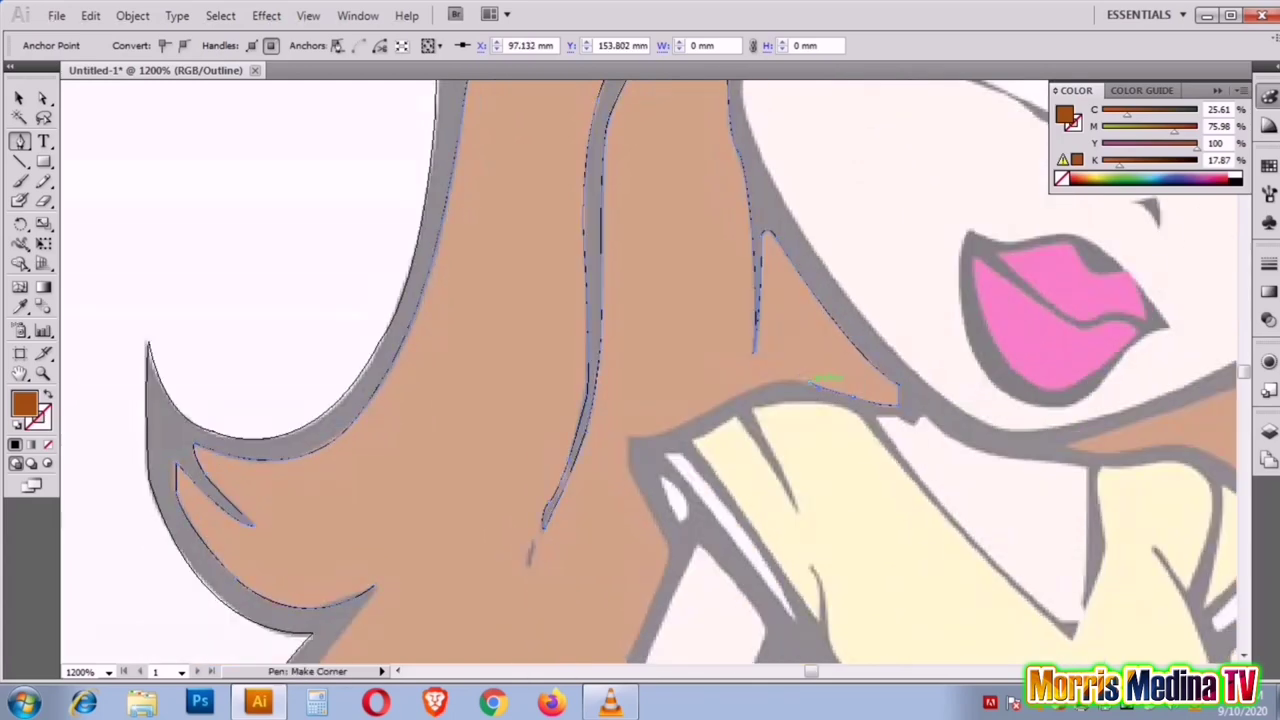
drag(713, 398, 686, 423)
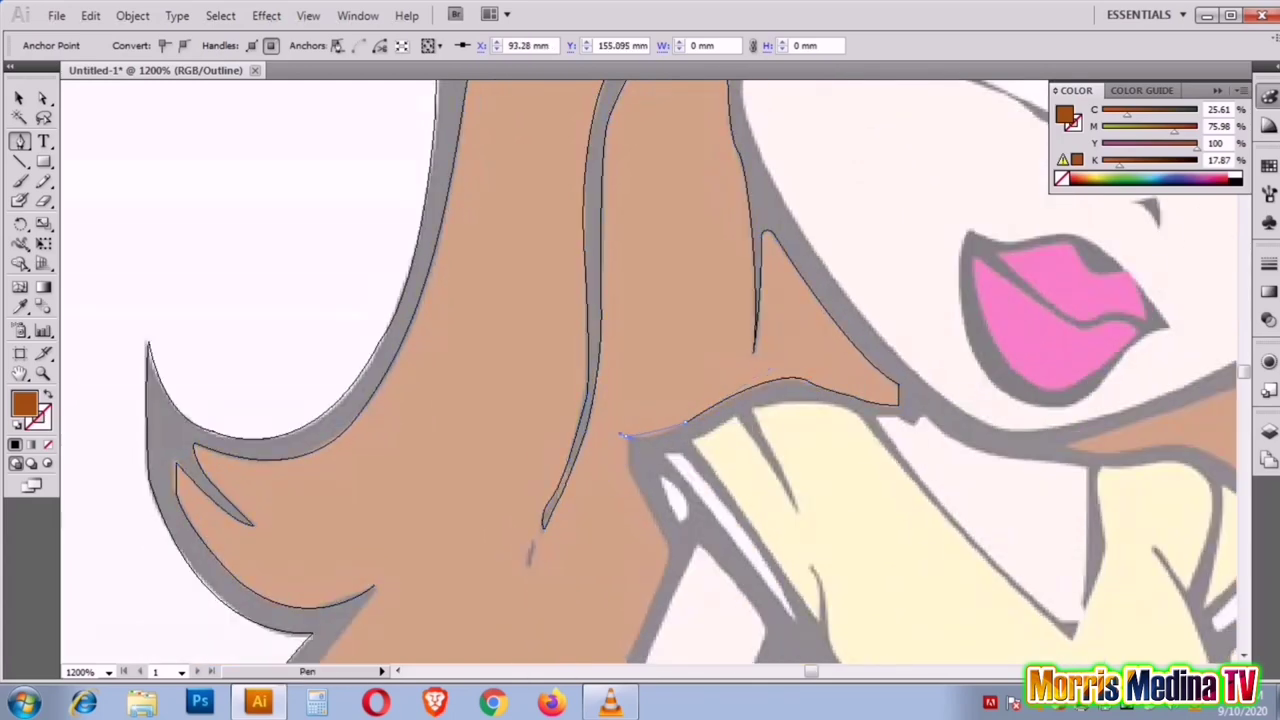
scroll(628, 440, down, 3)
drag(628, 325, 630, 328)
scroll(665, 416, down, 3)
drag(665, 416, 662, 354)
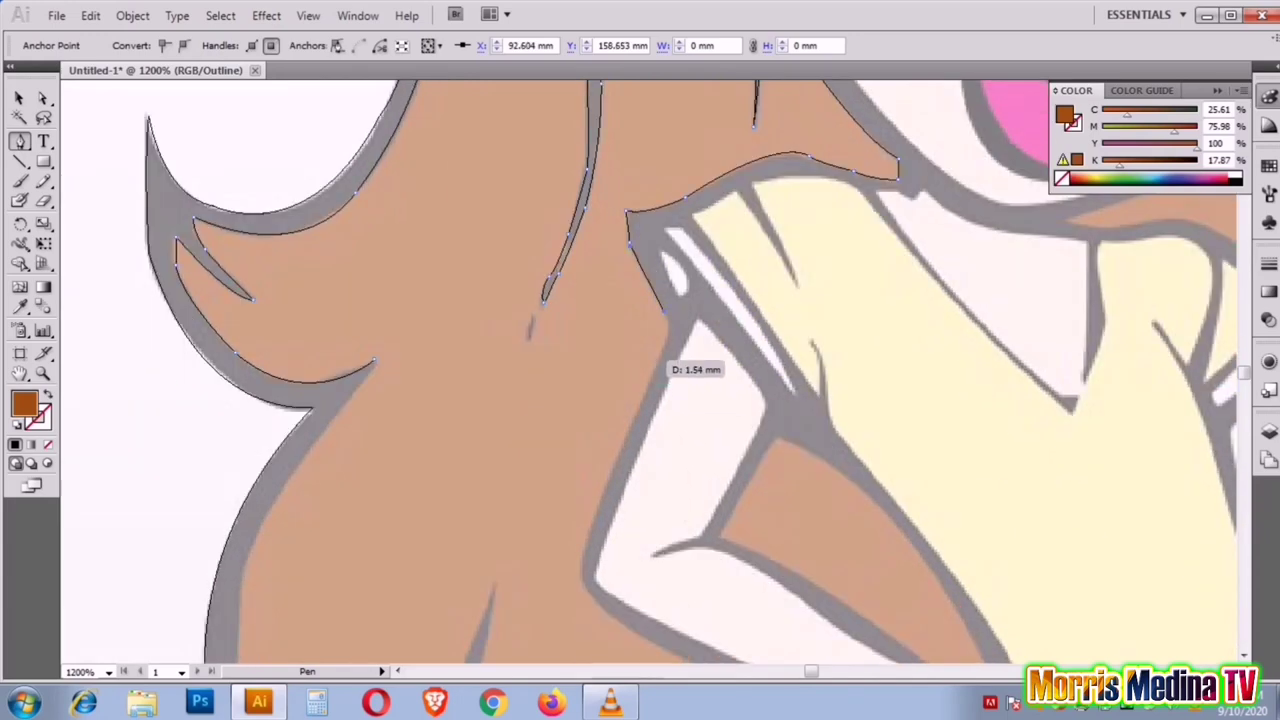
scroll(581, 552, down, 6)
drag(581, 552, 598, 372)
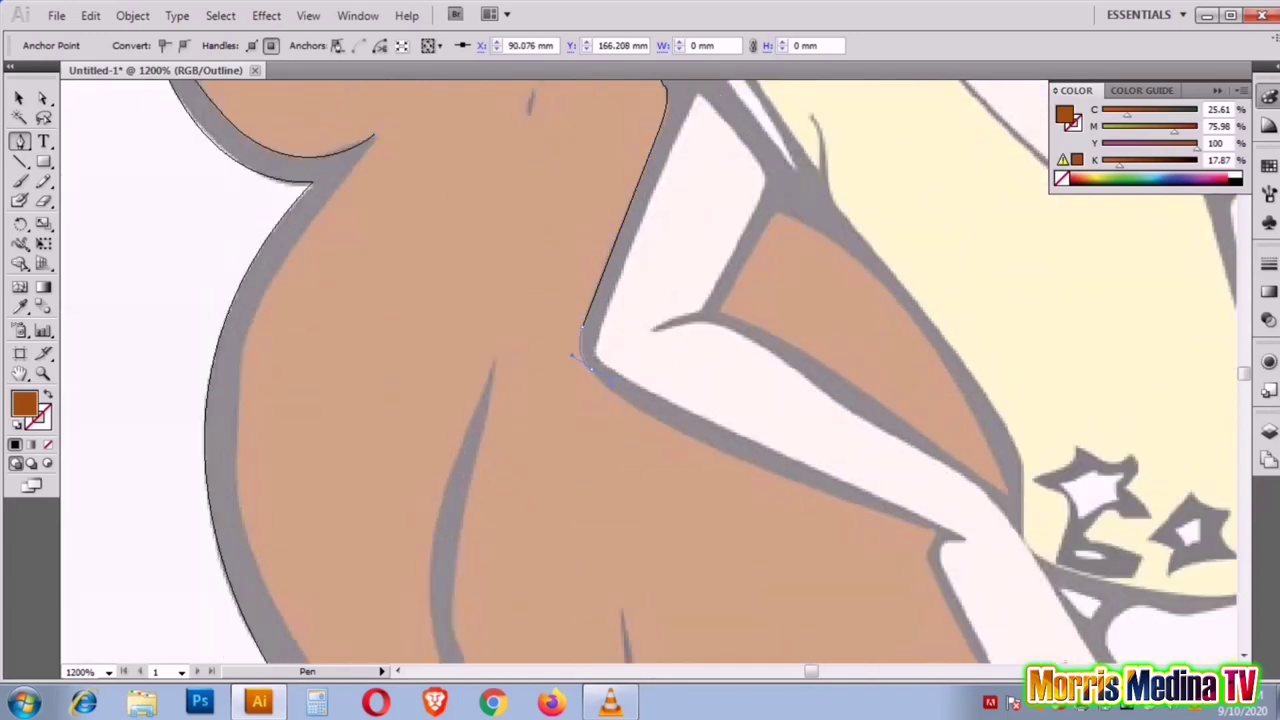
Step: Place anchors down along the edge of the hand
scroll(800, 480, down, 6)
mouse_move(930, 318)
mouse_down()
mouse_move(968, 405)
mouse_move(1020, 470)
mouse_move(956, 486)
mouse_up()
click(990, 462)
click(920, 450)
scroll(956, 486, down, 4)
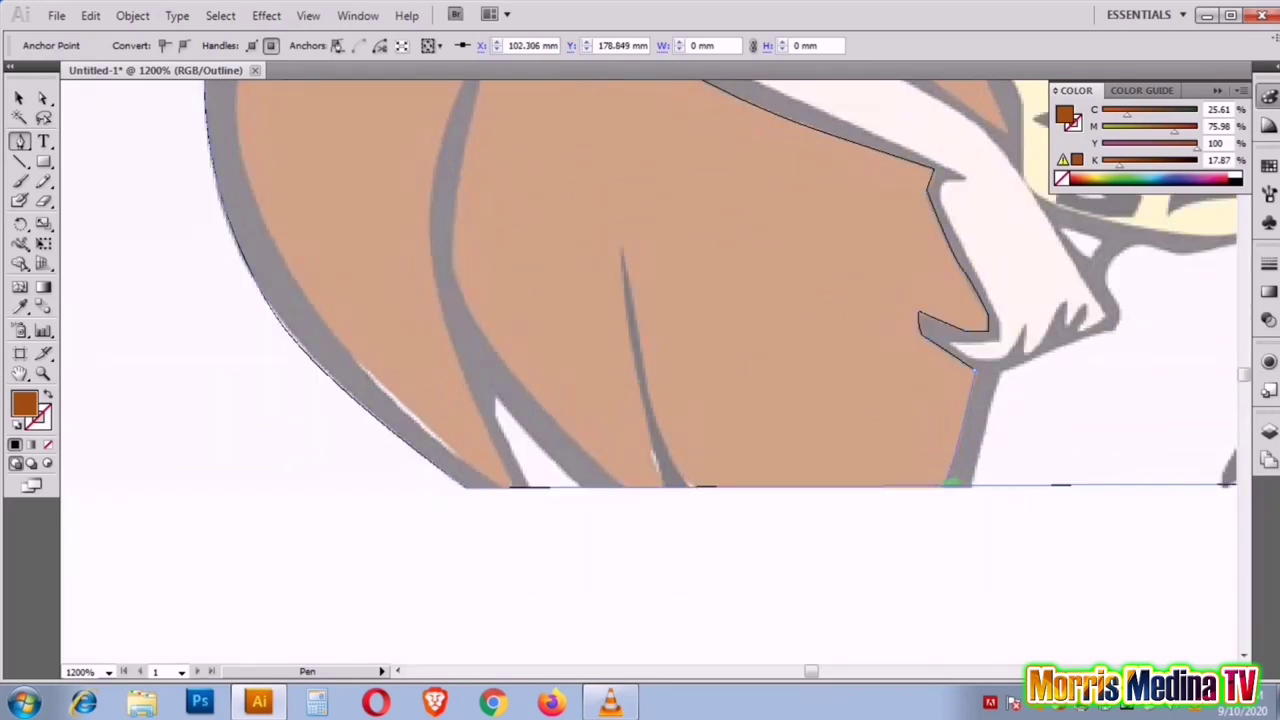
Step: Trace along the bottom edge and curve up to the left hair strand's tip
drag(690, 487, 655, 380)
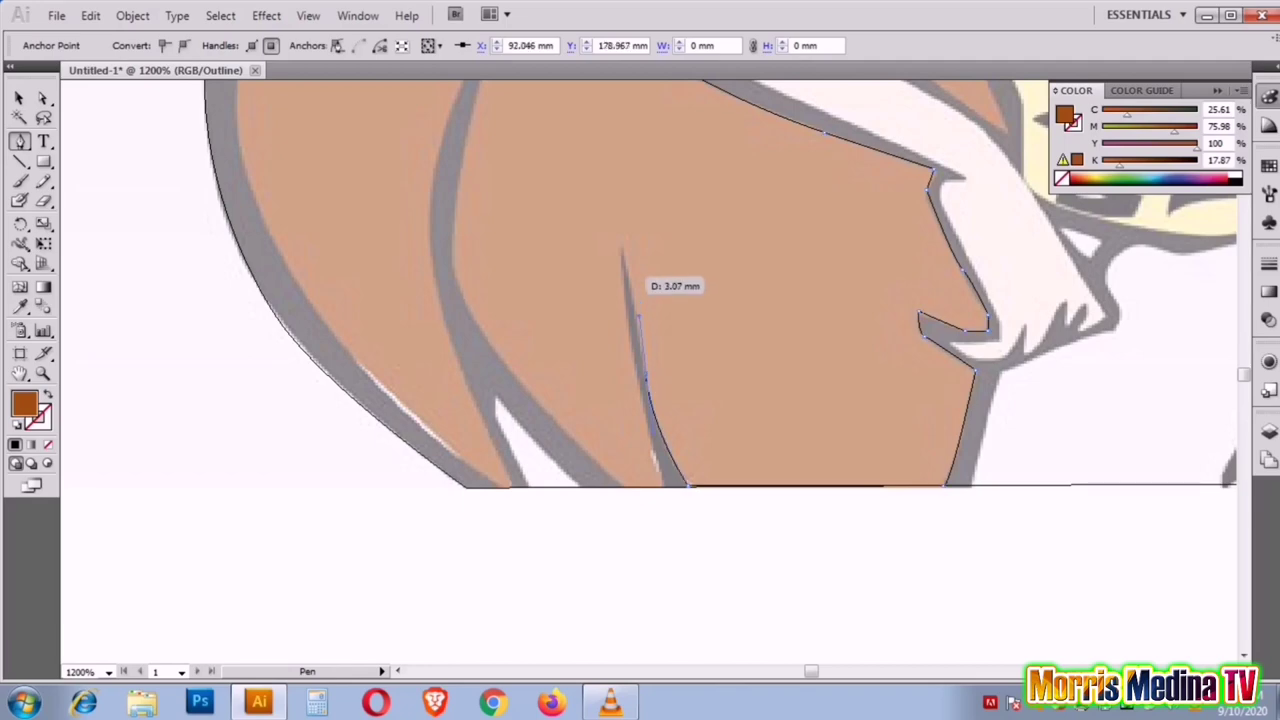
drag(625, 487, 512, 371)
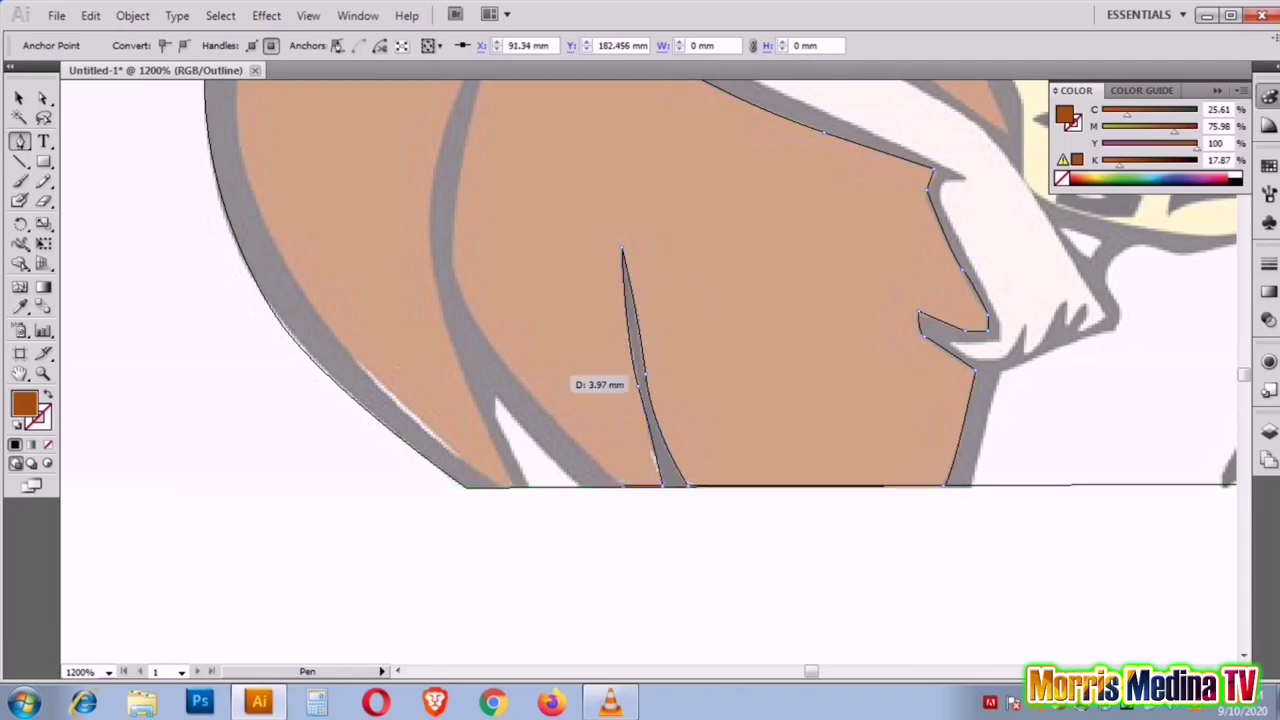
scroll(512, 371, up, 4)
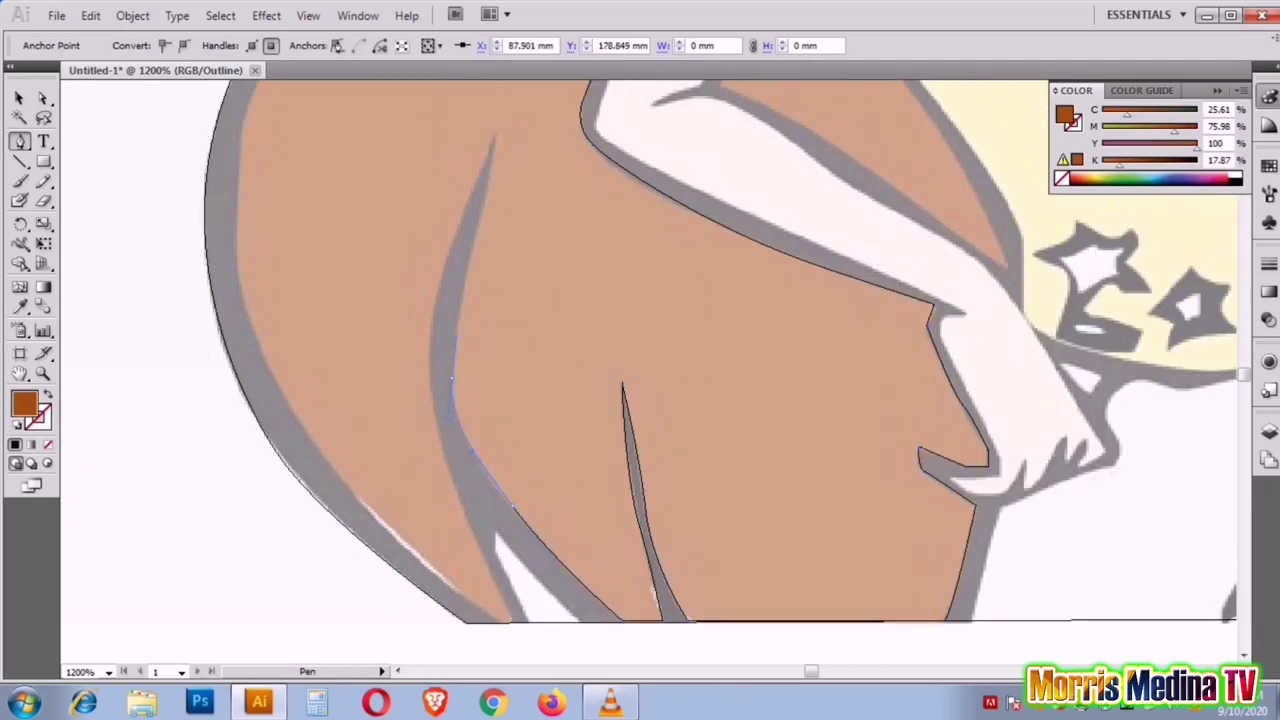
mouse_move(493, 130)
mouse_down()
mouse_move(438, 322)
mouse_move(420, 290)
mouse_up()
scroll(445, 408, down, 3)
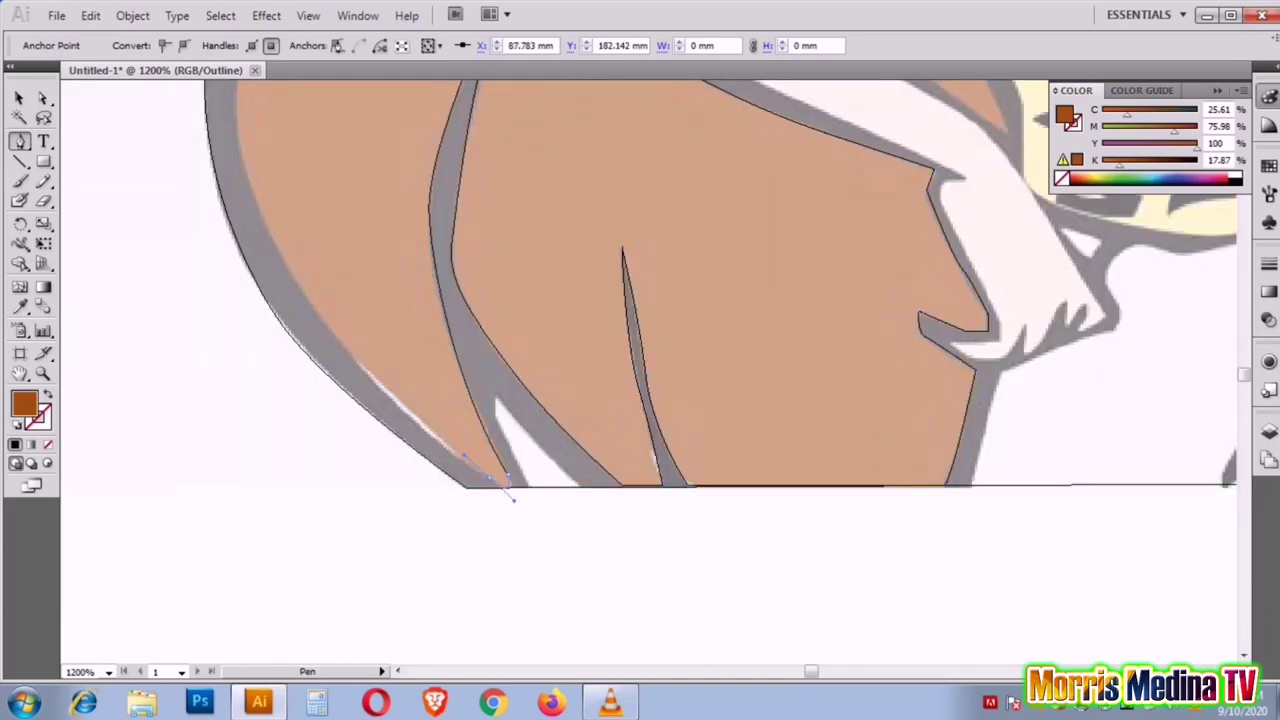
scroll(290, 410, up, 5)
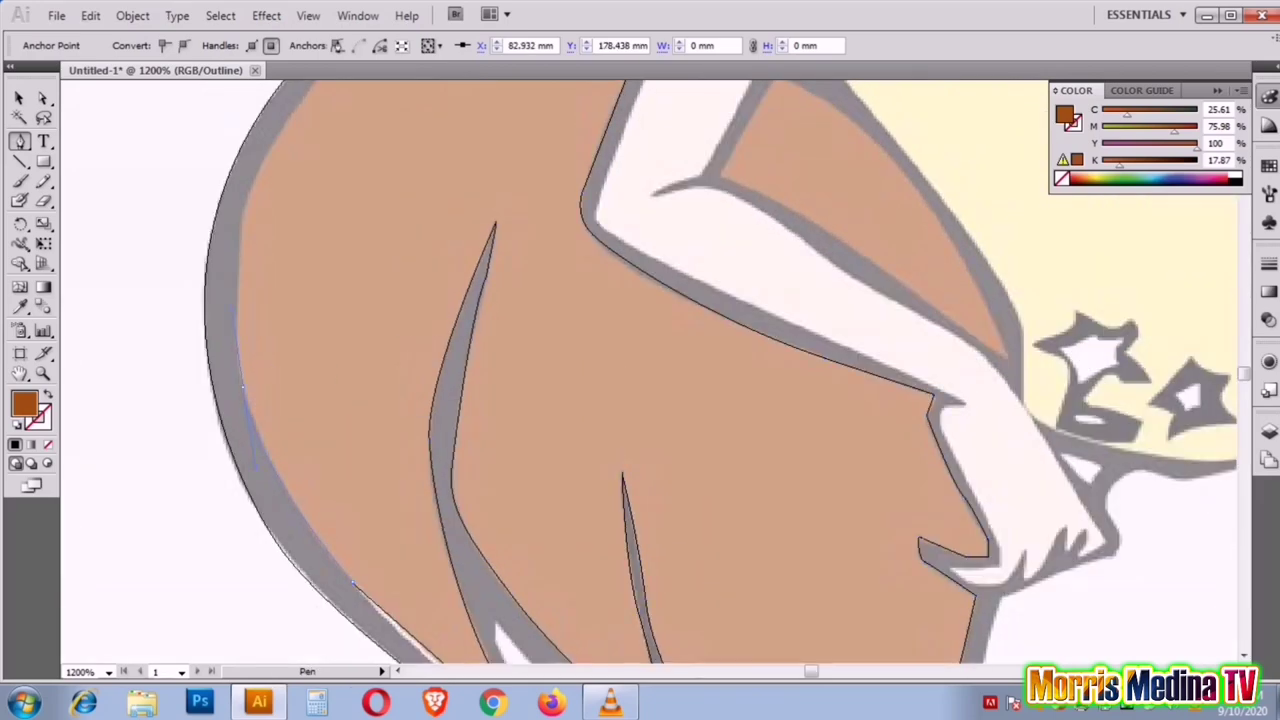
scroll(244, 375, up, 3)
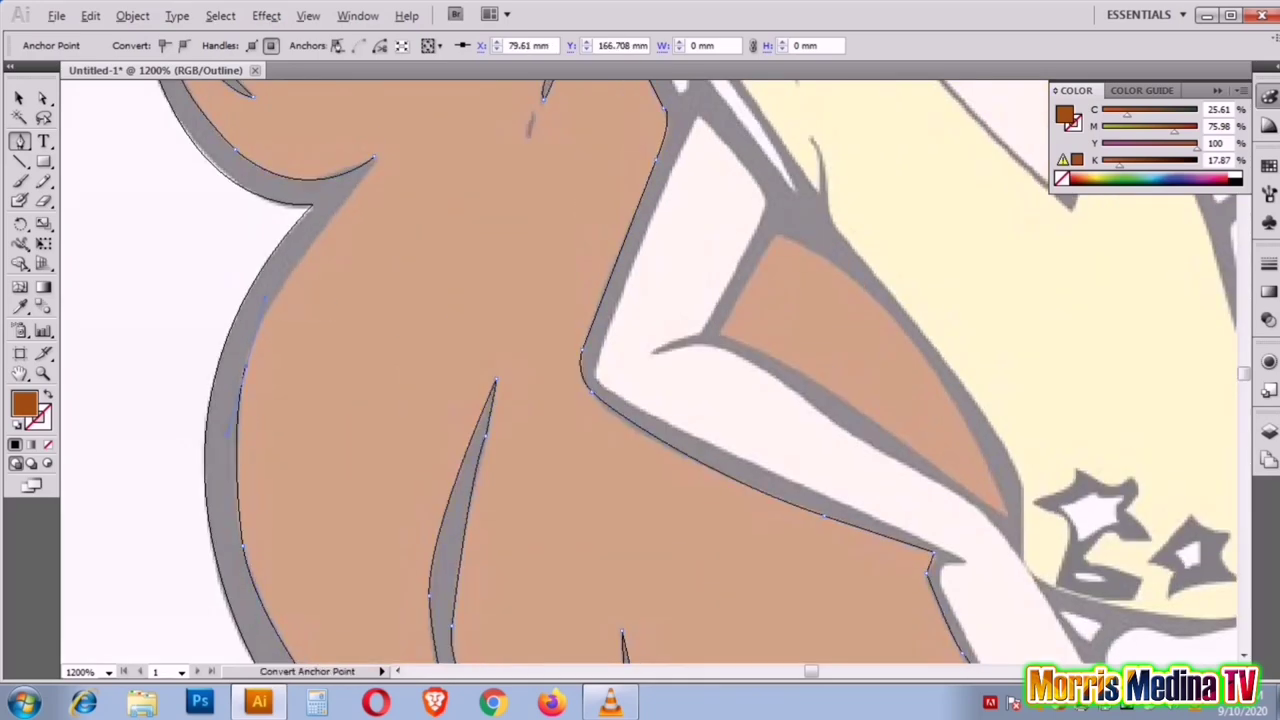
scroll(338, 378, up, 3)
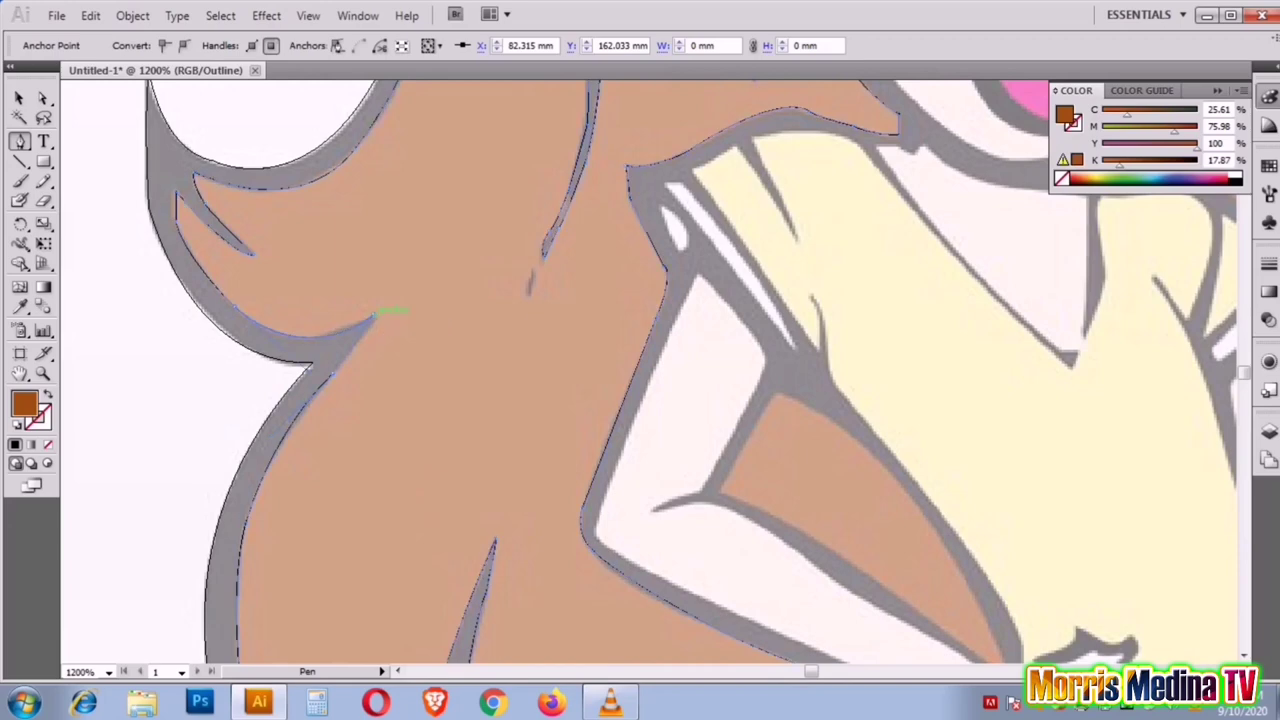
Step: Deselect the finished hair path and zoom from the whole character into the crown
ctrl+alt+click(598, 500)
key(ctrl+minus)
key(ctrl+minus)
key(ctrl+minus)
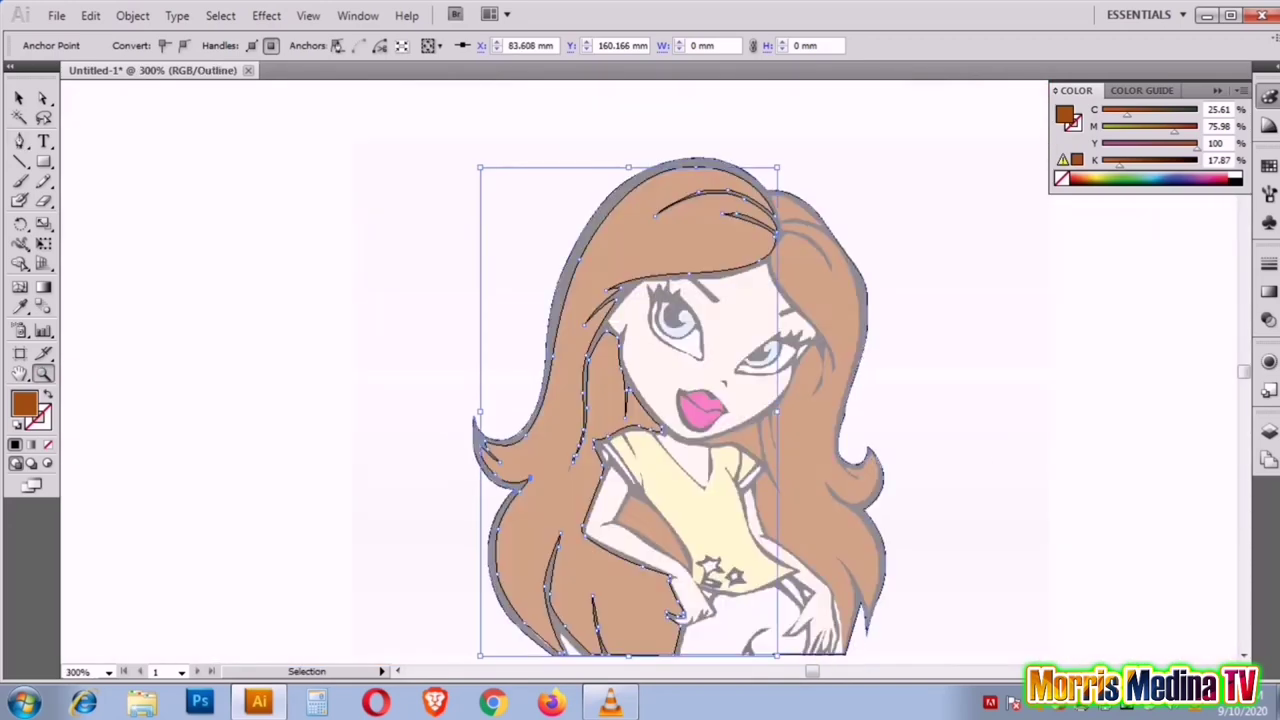
key(ctrl+shift+a)
key(ctrl+plus)
key(ctrl+plus)
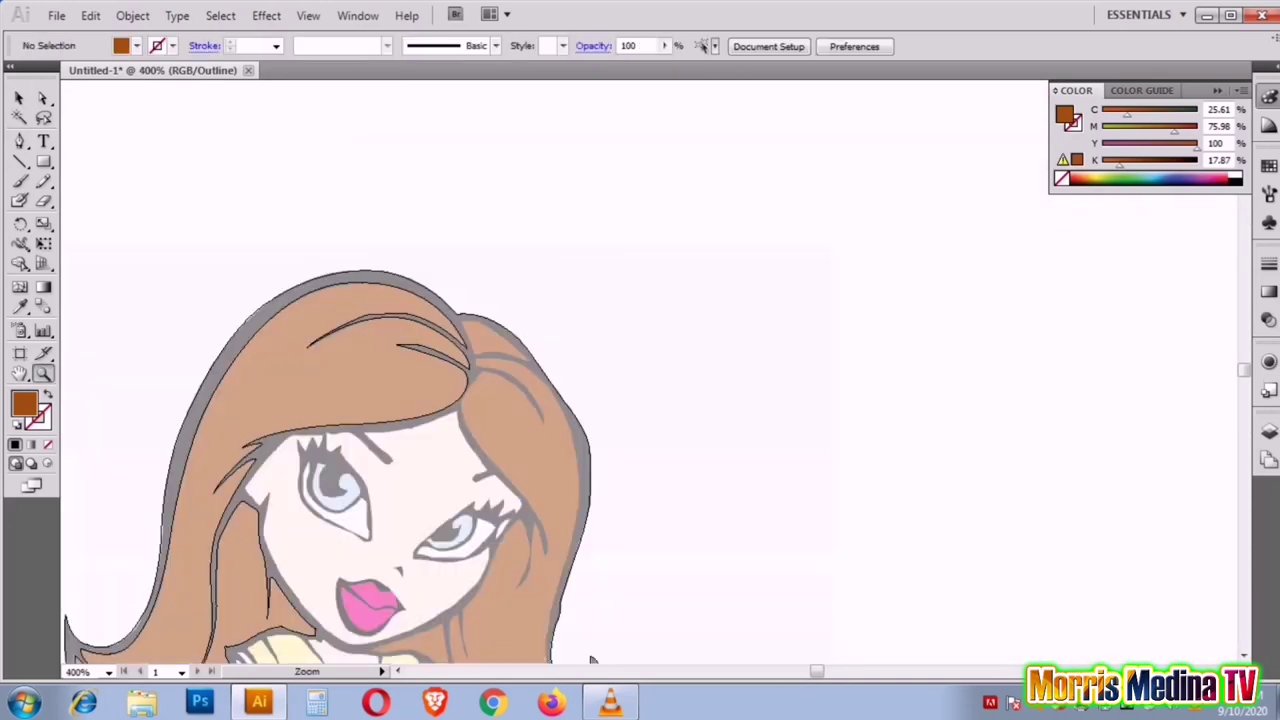
key(ctrl+plus)
key(ctrl+plus)
key(p)
Step: Draw the small crown strand shape and dismiss the anchor point warning
click(482, 340)
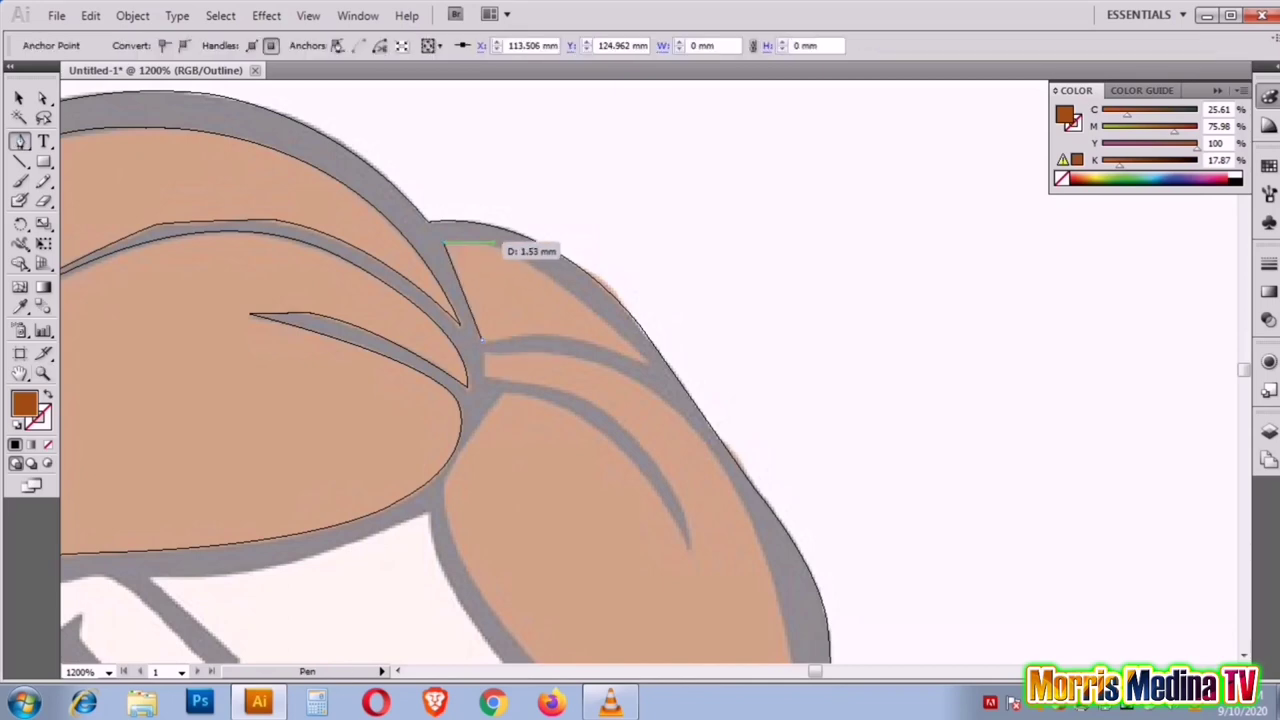
click(650, 360)
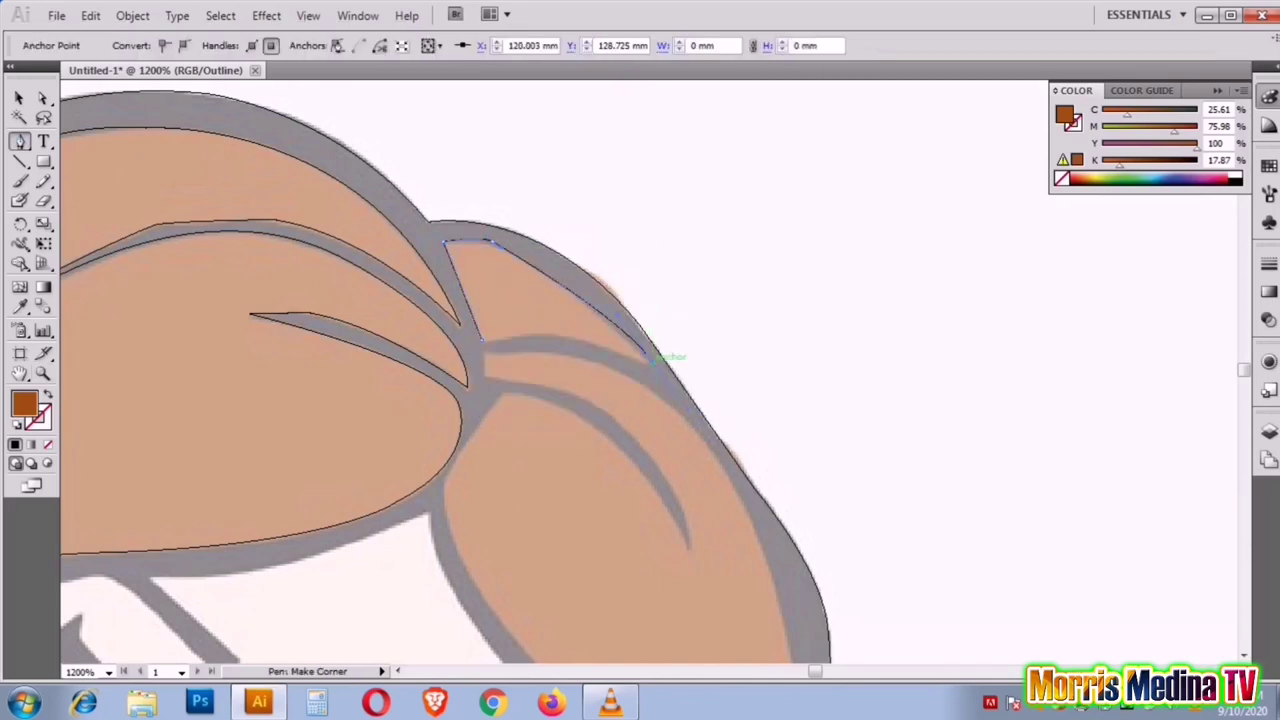
scroll(482, 338, down, 2)
drag(485, 268, 735, 380)
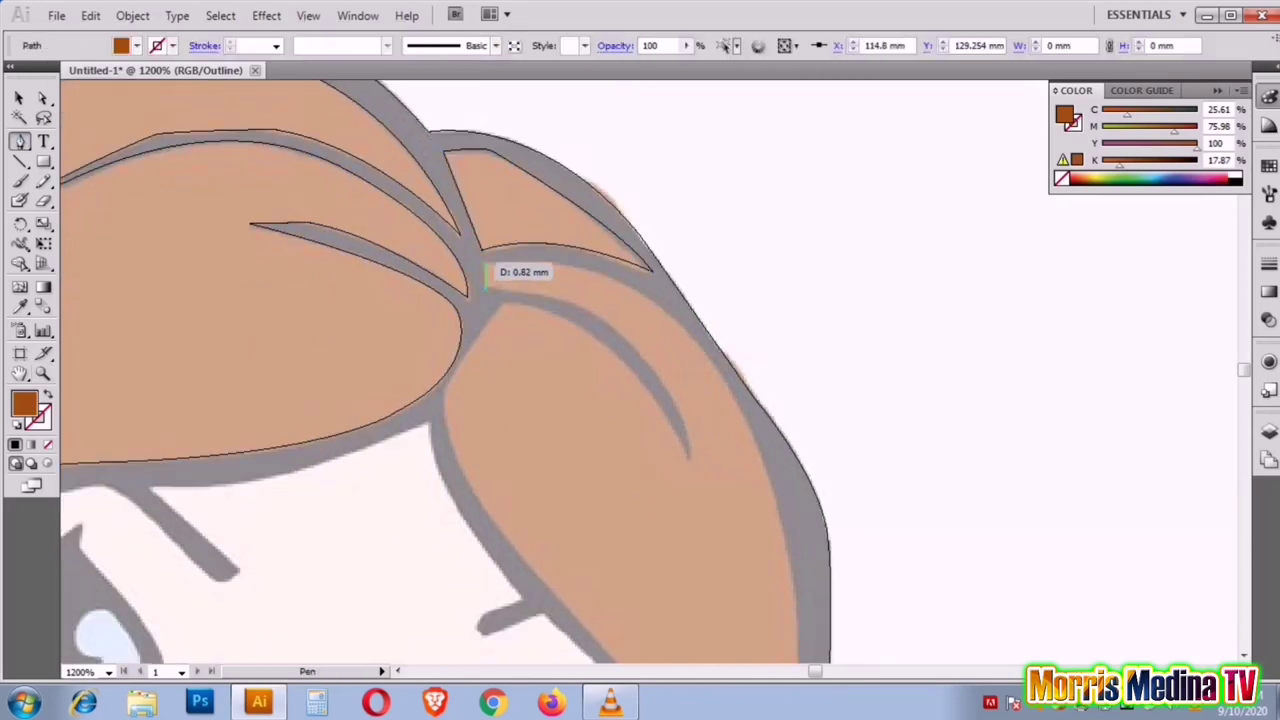
alt+click(727, 379)
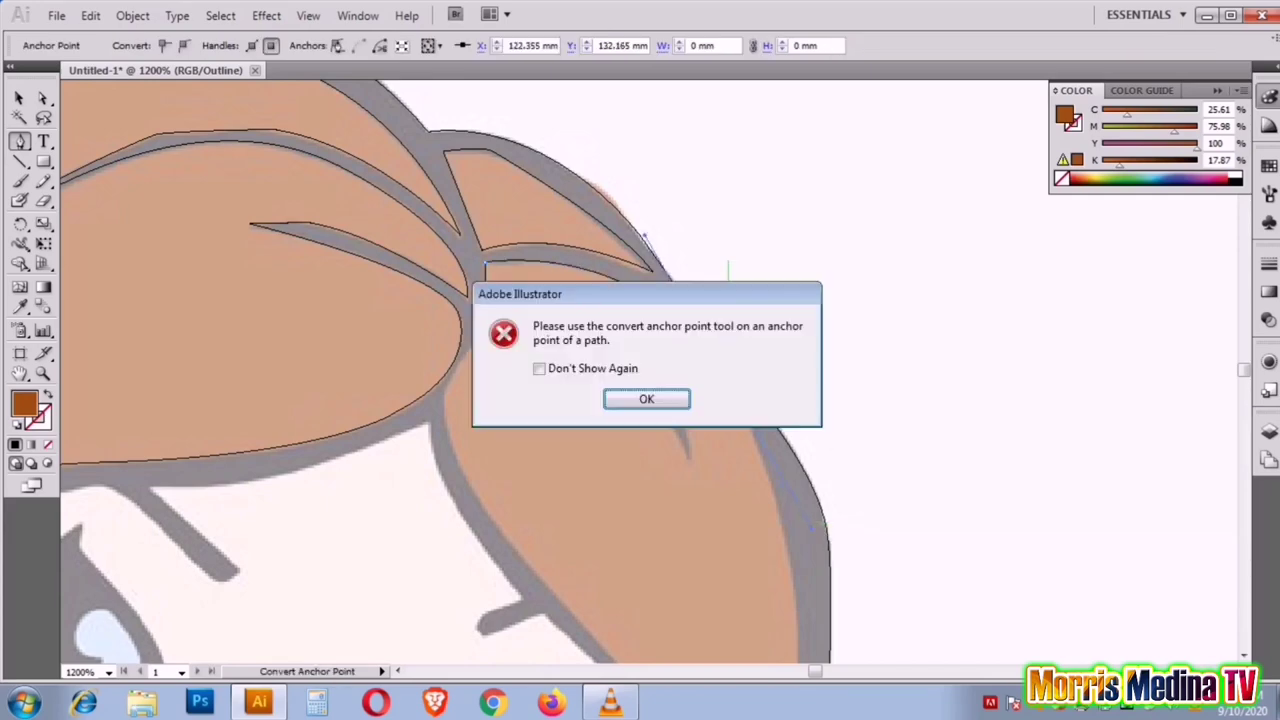
key(Return)
scroll(735, 378, down, 5)
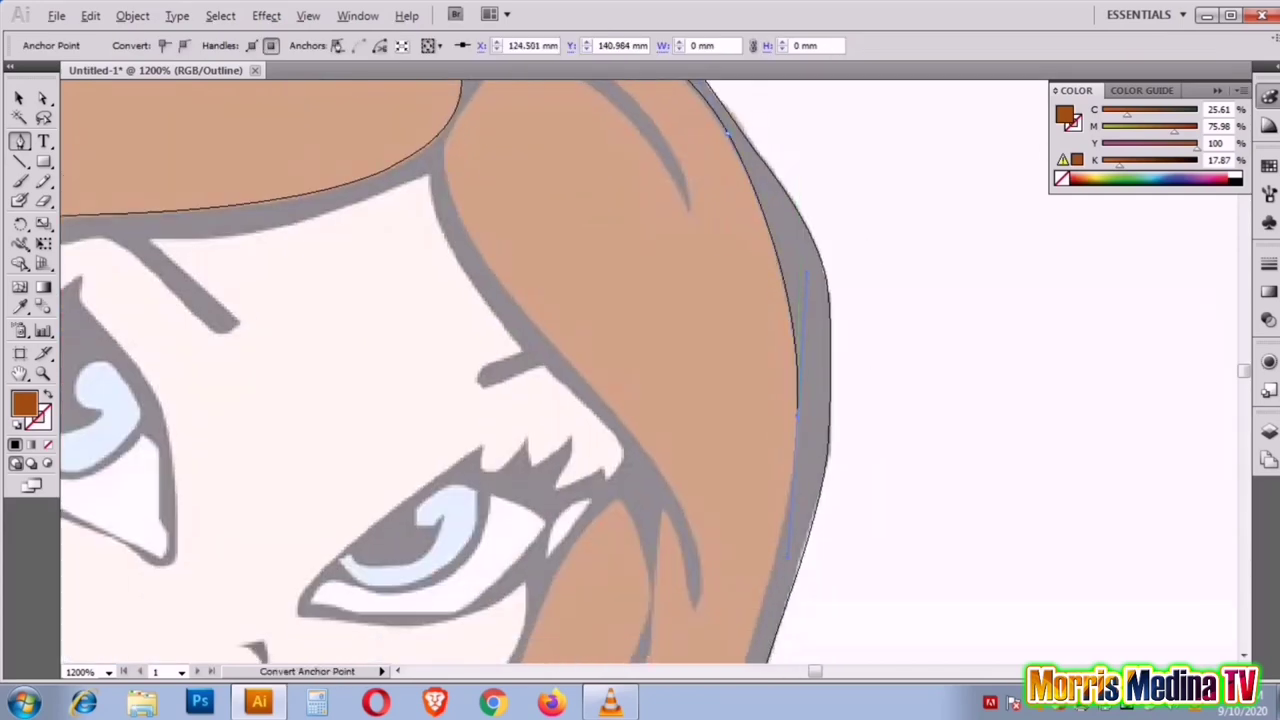
Step: Trace the curl at the bottom of a right-side hair strand, with a sharp anchor
scroll(800, 350, down, 5)
drag(672, 648, 674, 650)
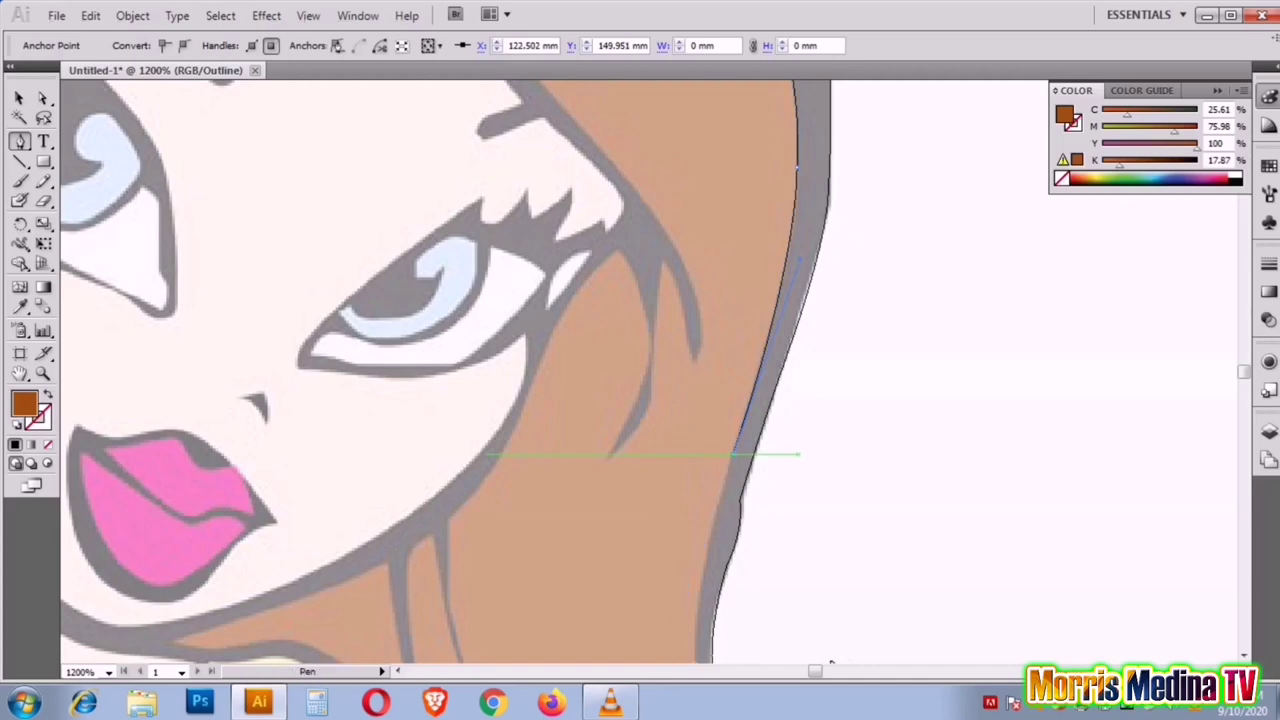
scroll(700, 500, down, 5)
mouse_move(798, 460)
mouse_down()
mouse_move(800, 516)
mouse_move(825, 532)
mouse_up()
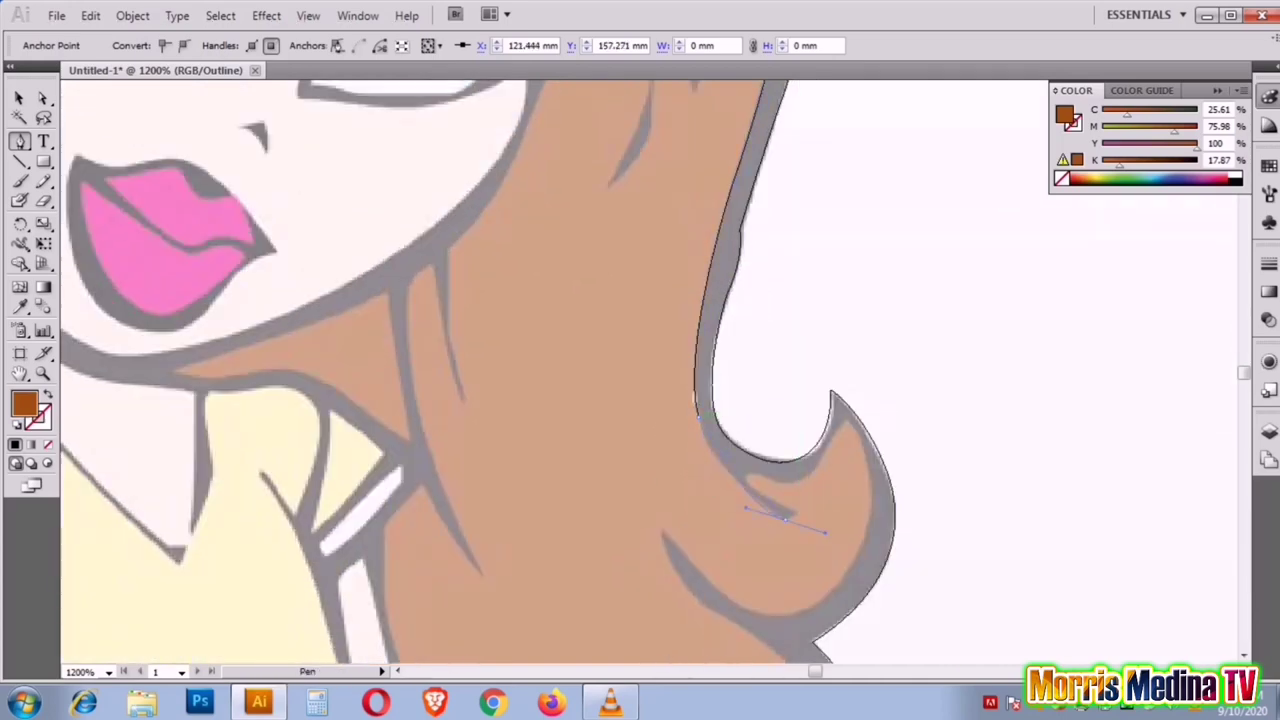
alt+click(785, 518)
drag(714, 476, 826, 472)
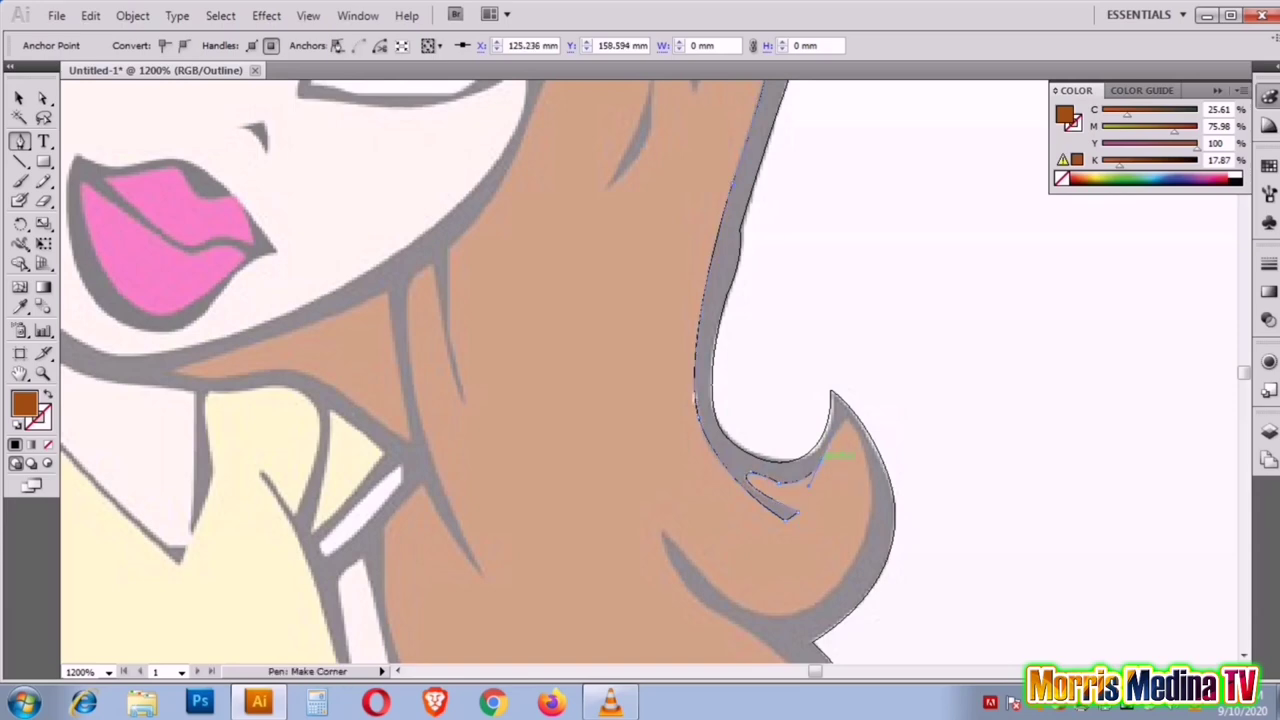
scroll(850, 425, down, 3)
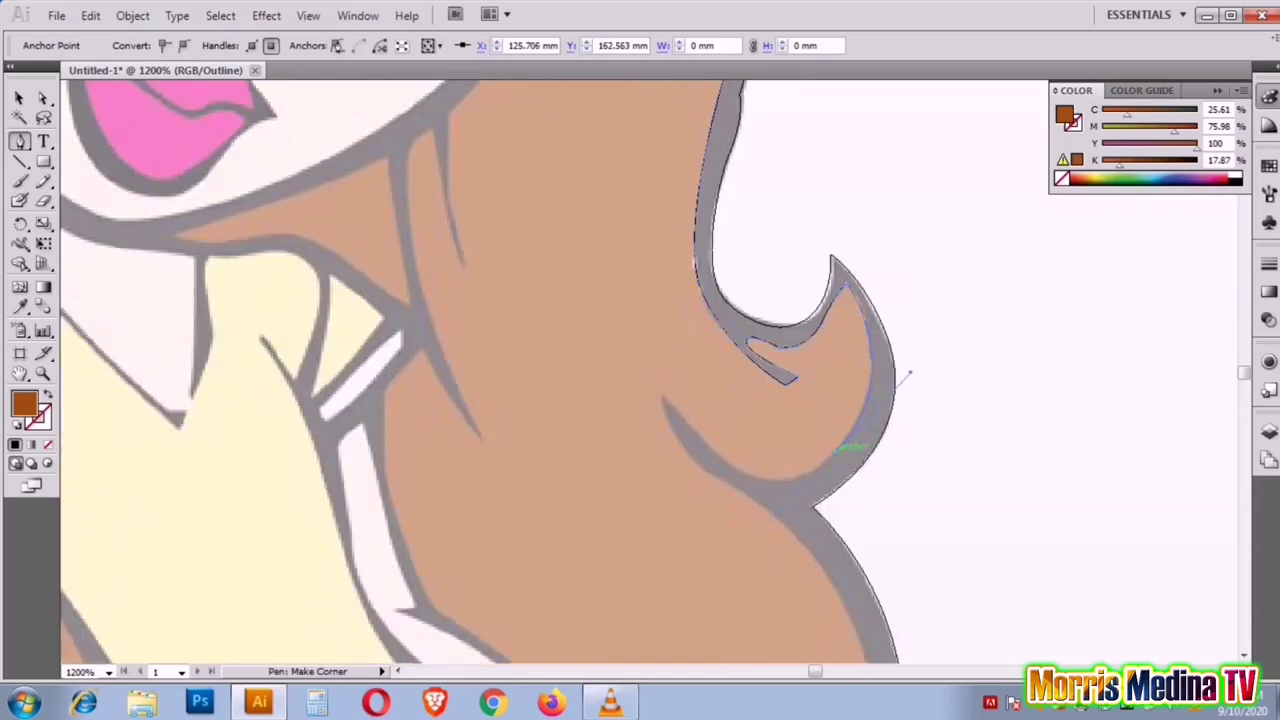
click(716, 454)
drag(659, 390, 716, 481)
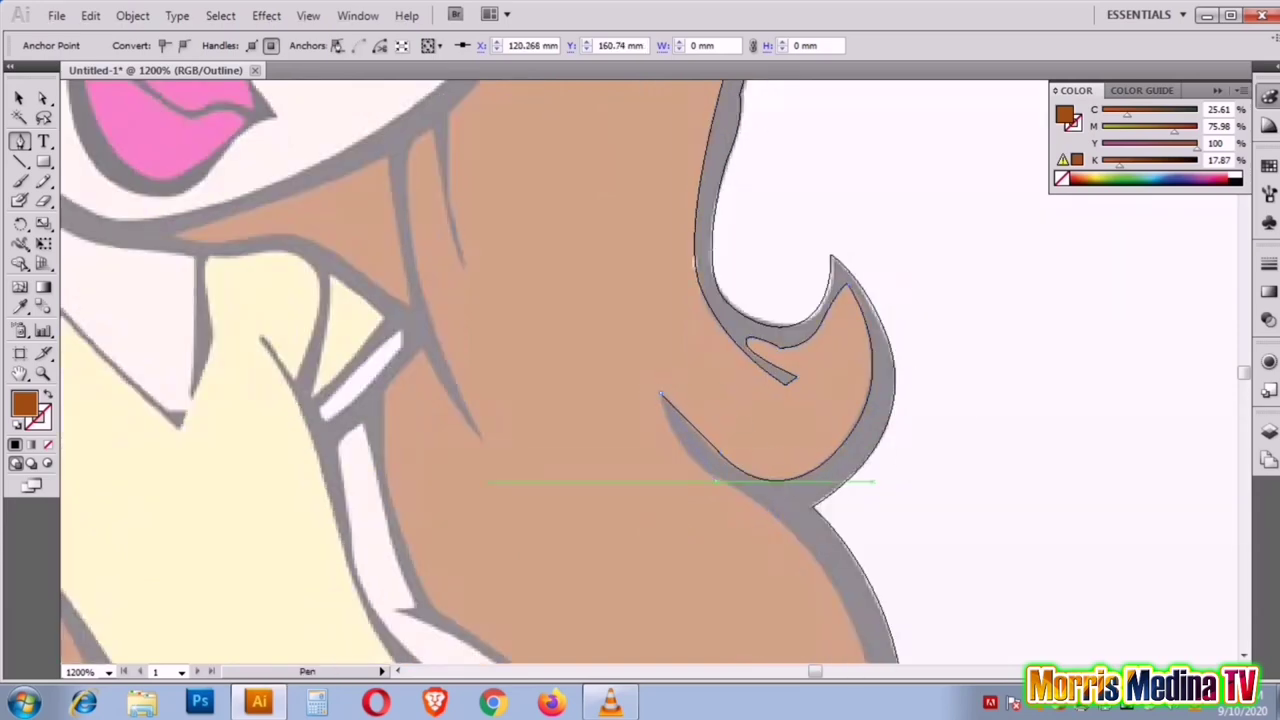
Step: Continue the strand outline to the hair tip and back up its curved edge
scroll(866, 455, down, 6)
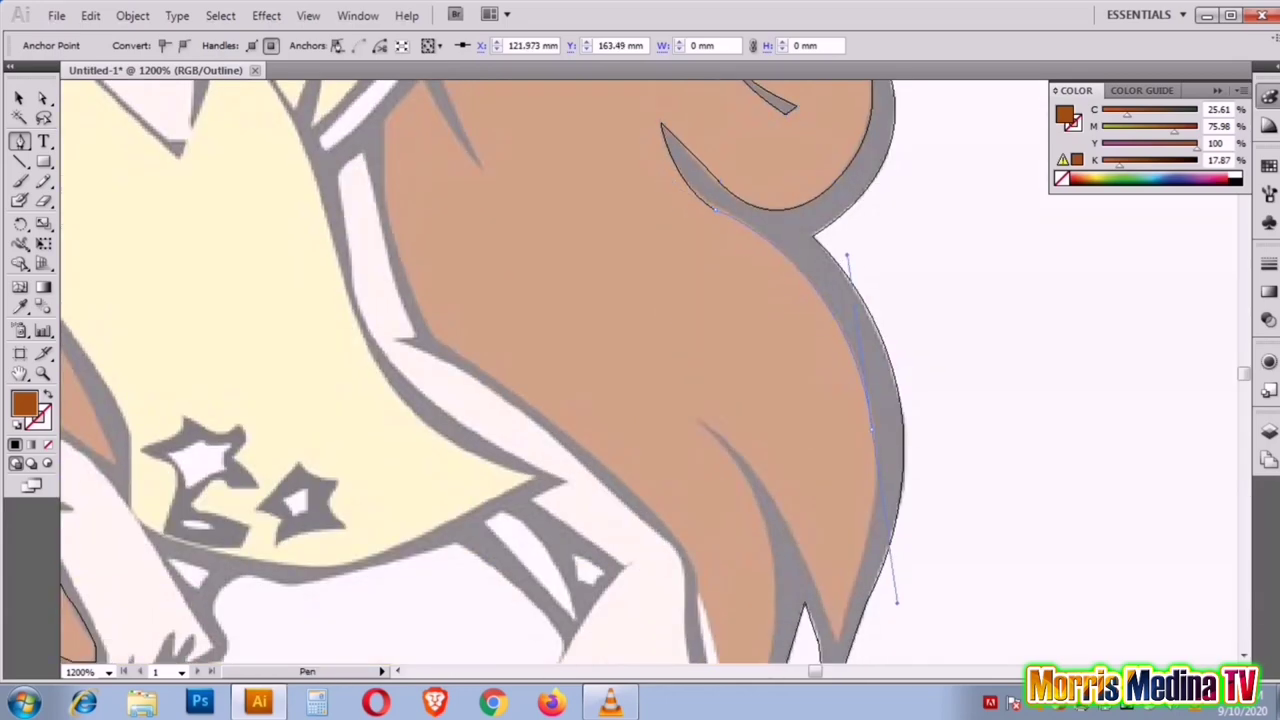
scroll(872, 425, down, 3)
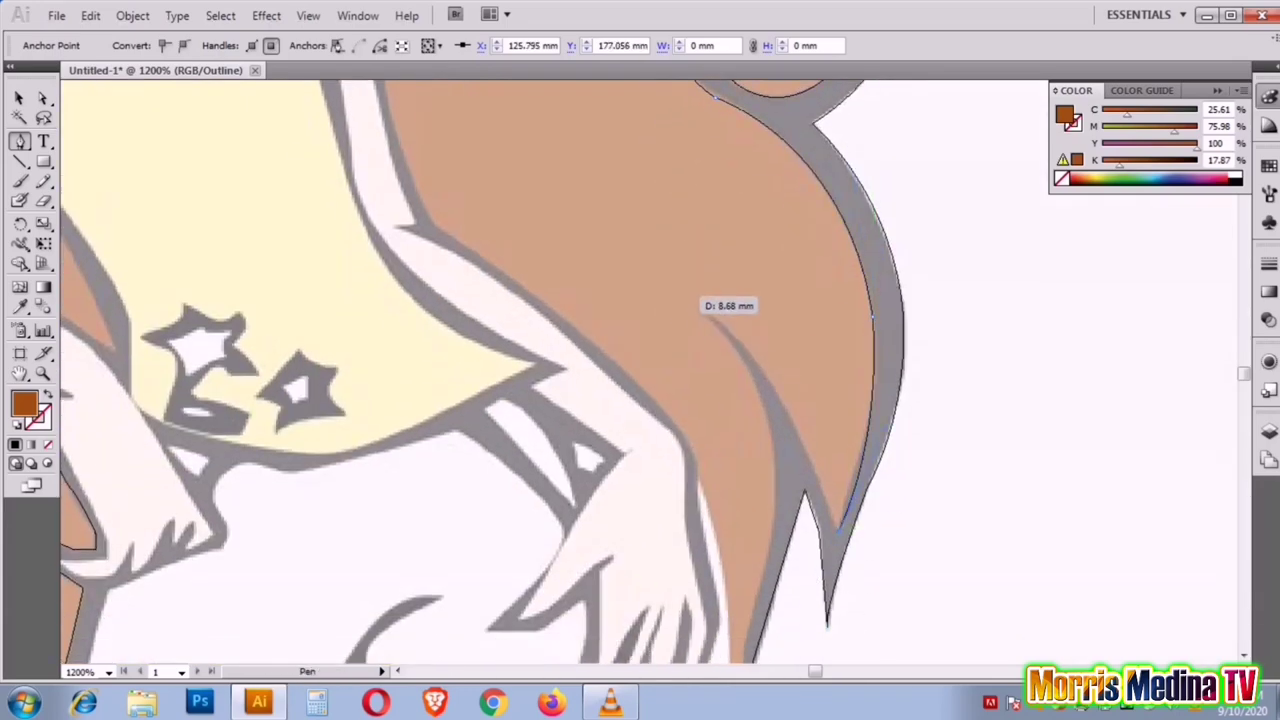
scroll(838, 530, down, 3)
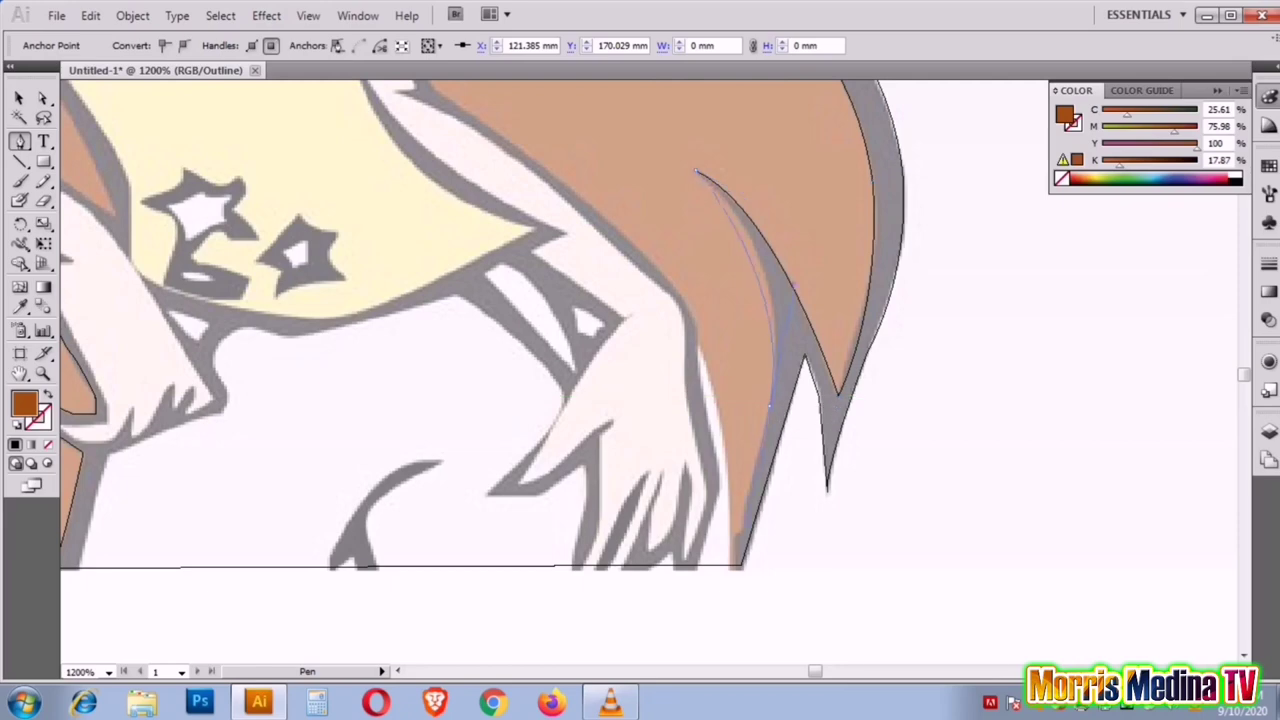
click(838, 398)
click(735, 558)
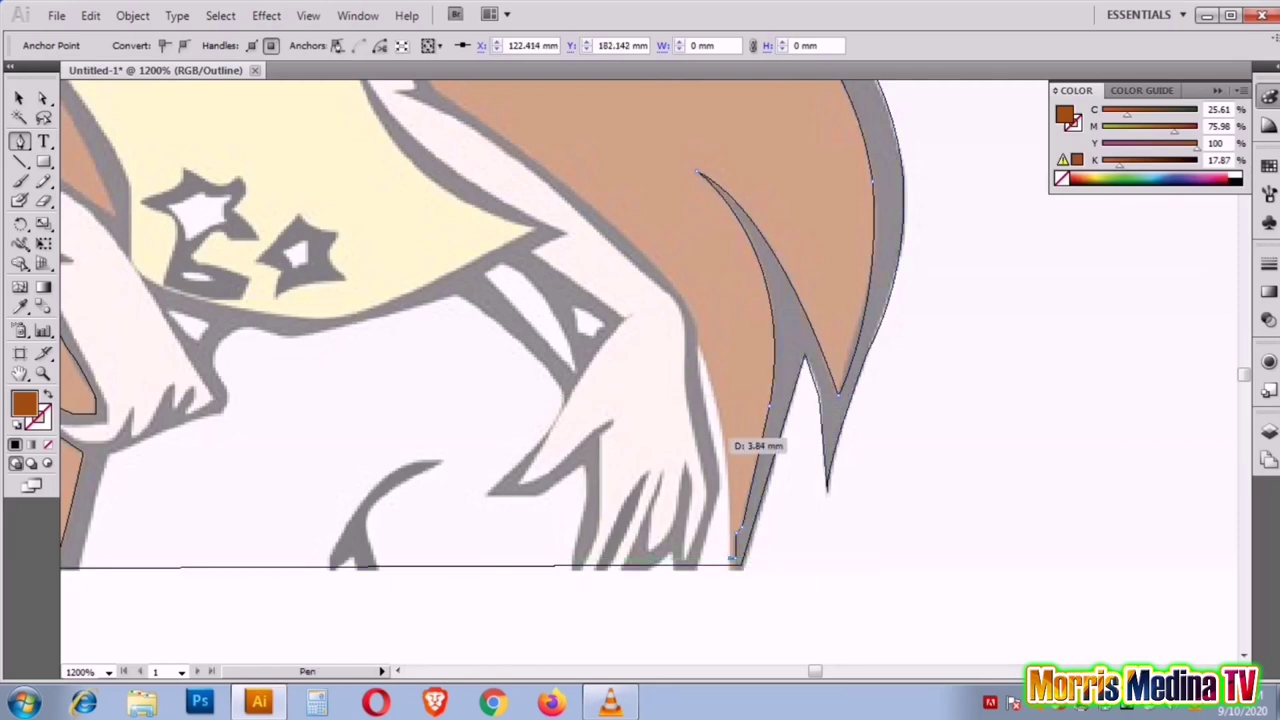
click(701, 345)
drag(701, 345, 705, 285)
scroll(705, 285, up, 3)
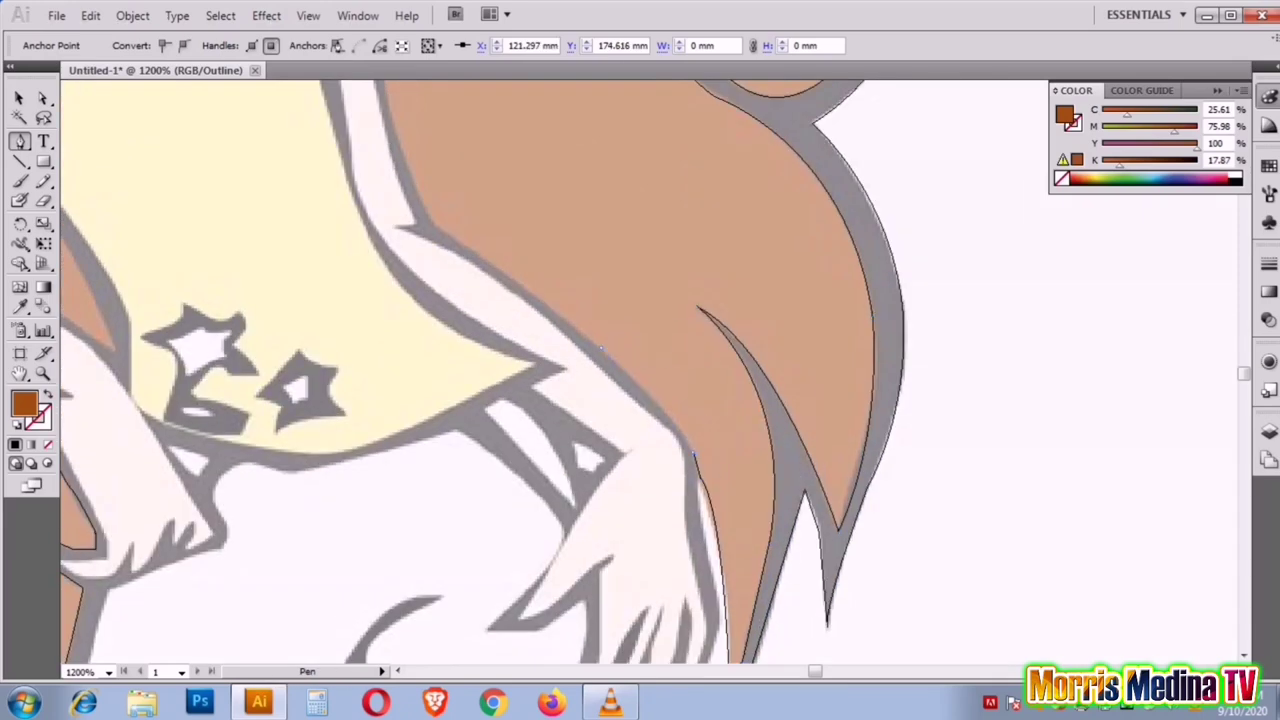
drag(640, 375, 560, 305)
drag(447, 235, 410, 396)
scroll(480, 300, up, 5)
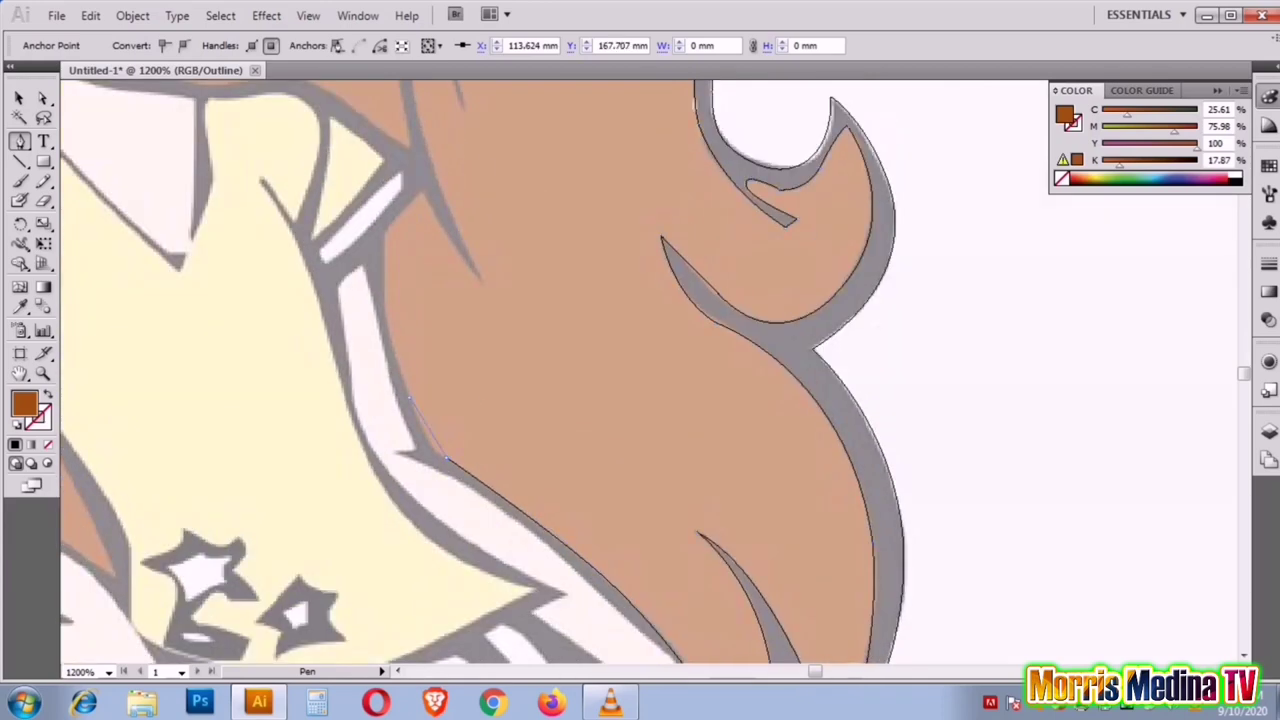
drag(393, 320, 430, 279)
scroll(430, 279, up, 3)
key(Return)
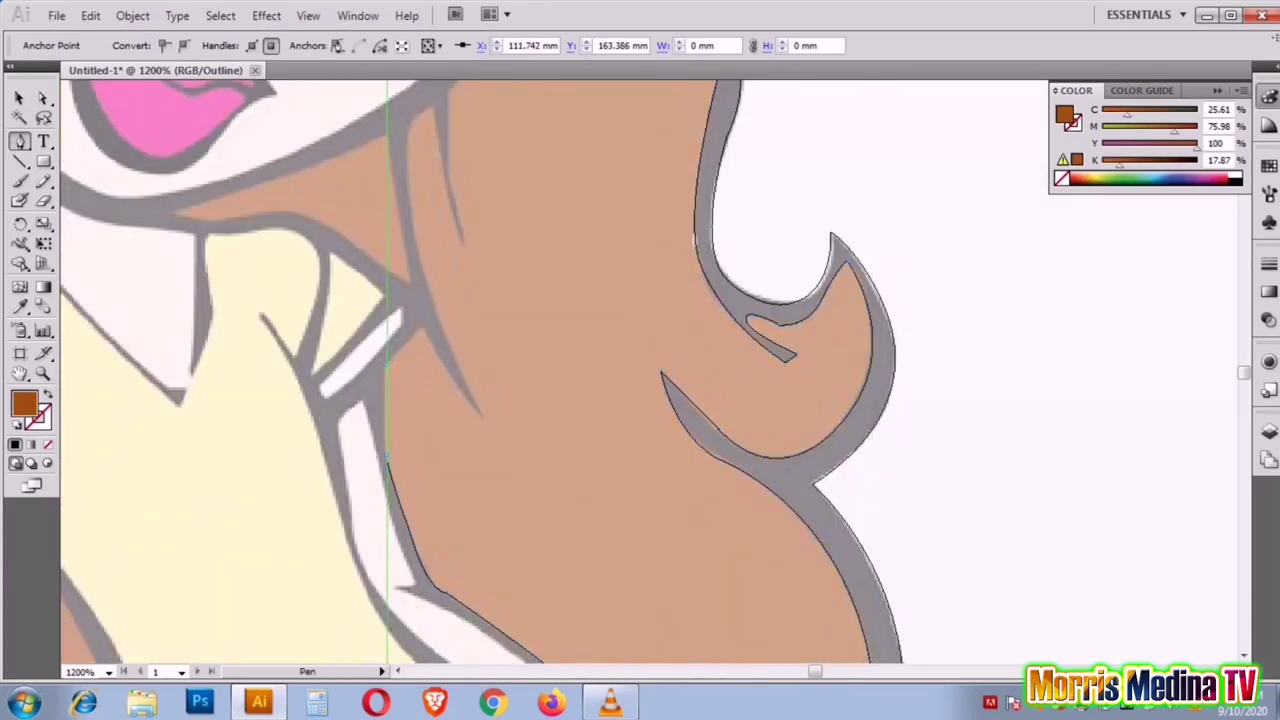
Step: Curve the hair beside the face and eye, then trace another crown strand
drag(478, 414, 420, 370)
scroll(420, 370, up, 3)
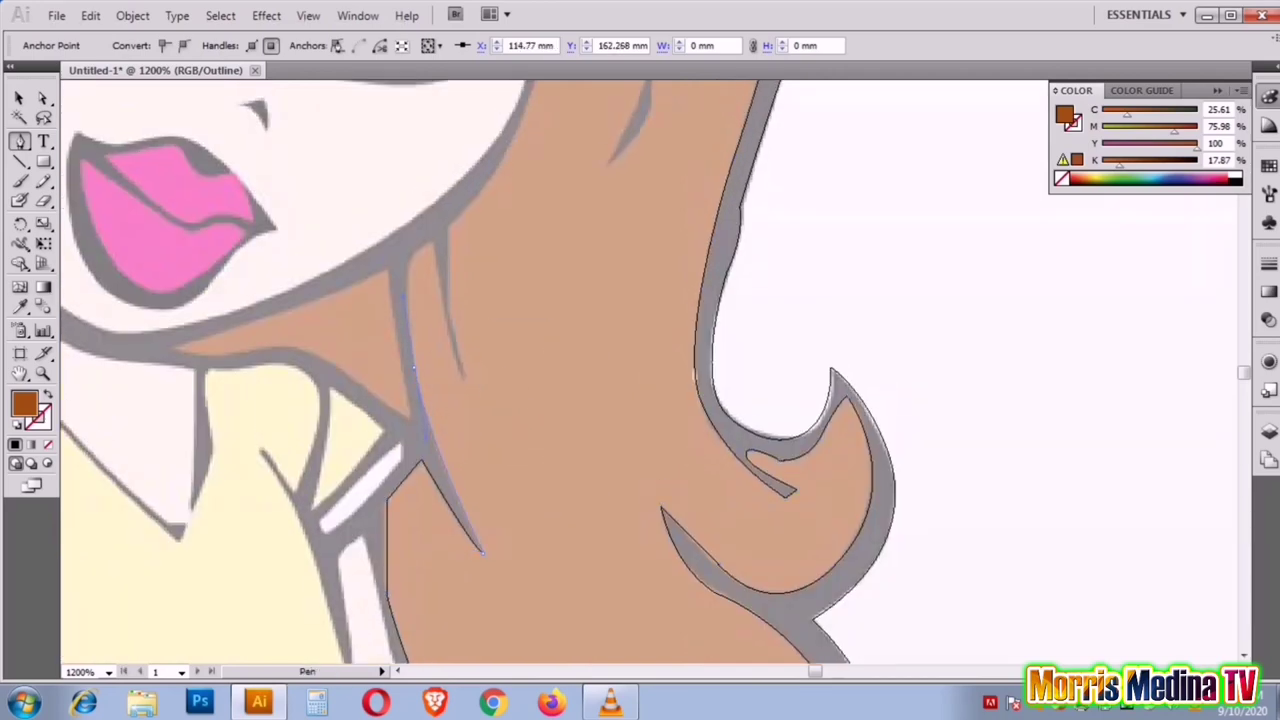
mouse_move(440, 241)
mouse_down()
mouse_move(469, 382)
mouse_move(471, 234)
mouse_up()
scroll(471, 234, up, 5)
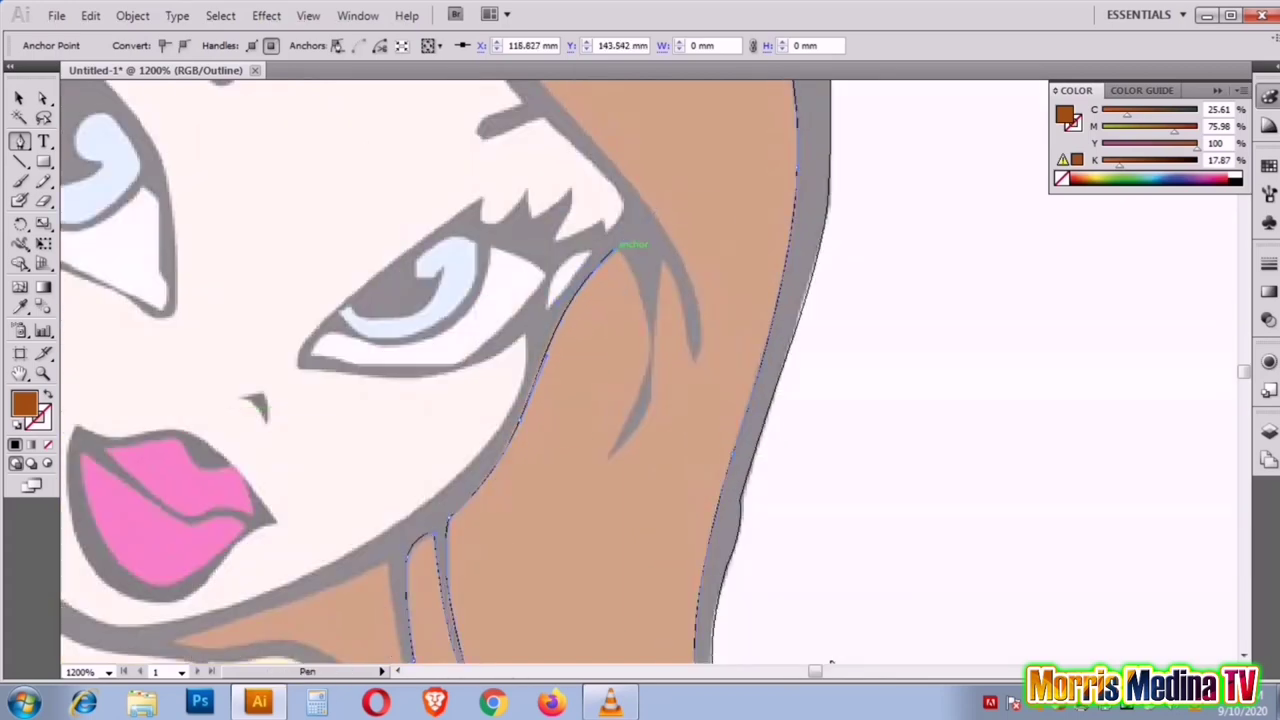
drag(604, 460, 697, 335)
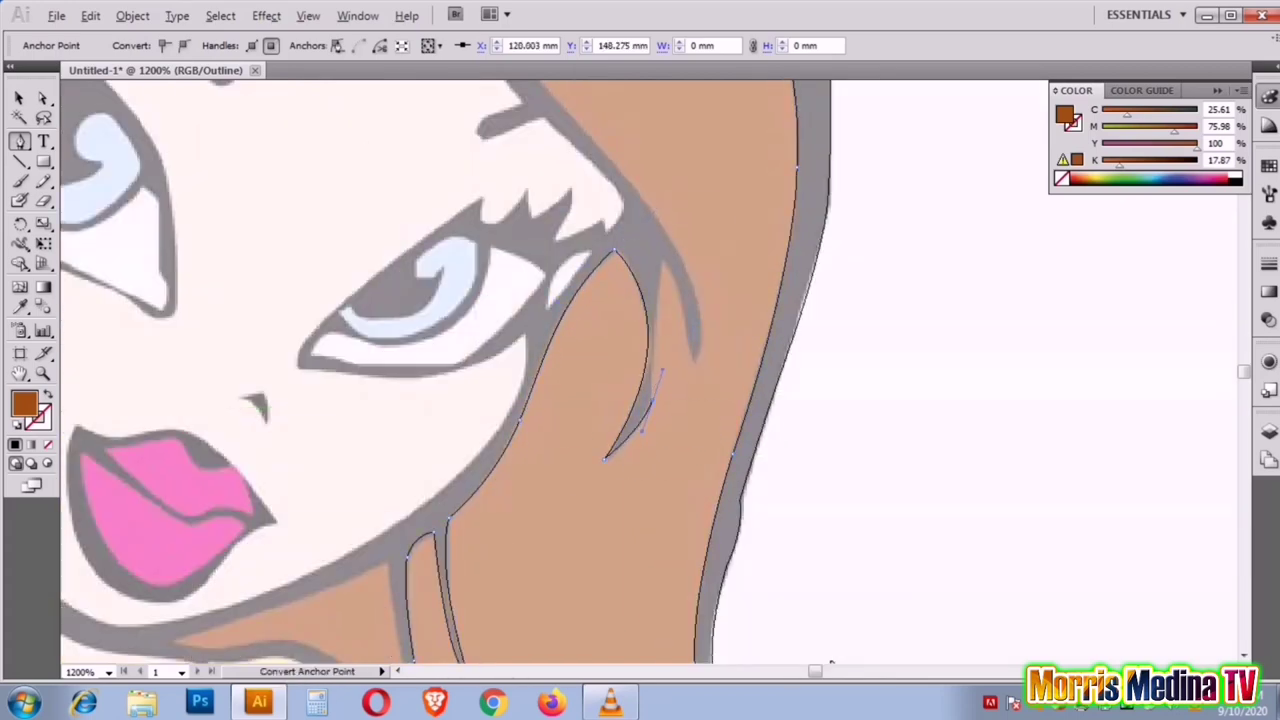
drag(660, 262, 693, 360)
scroll(690, 300, up, 5)
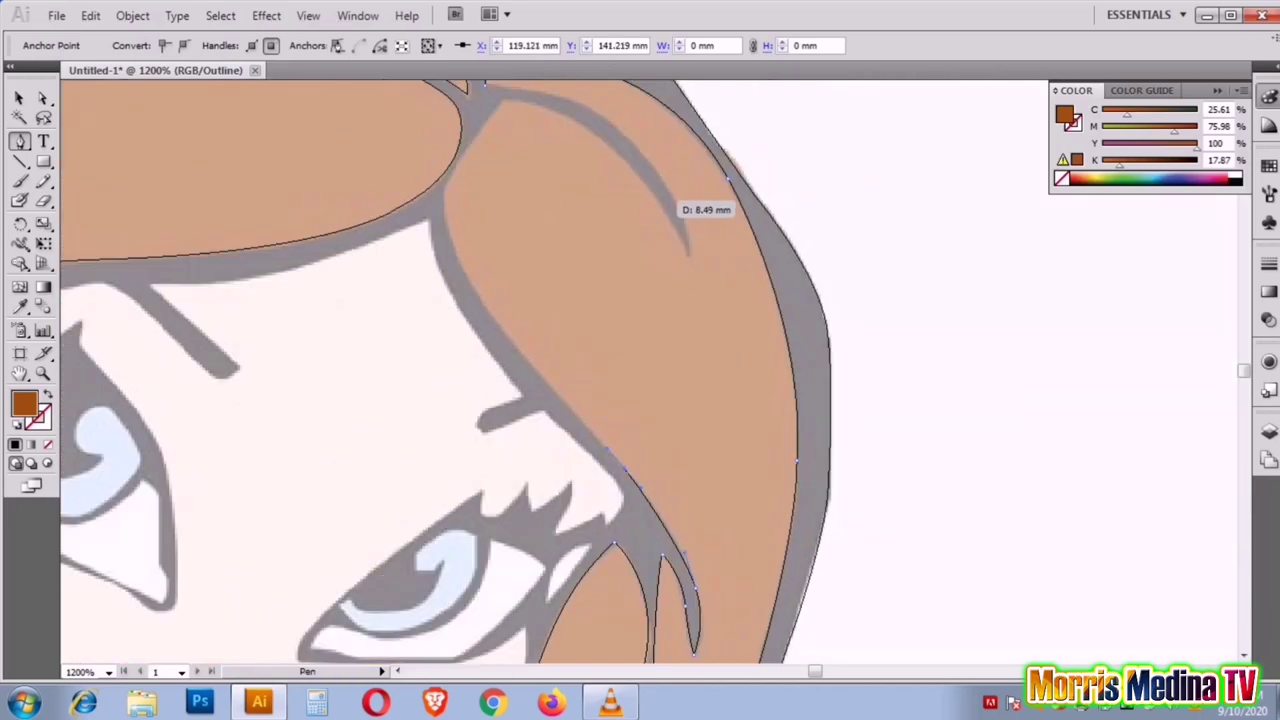
scroll(690, 300, up, 1)
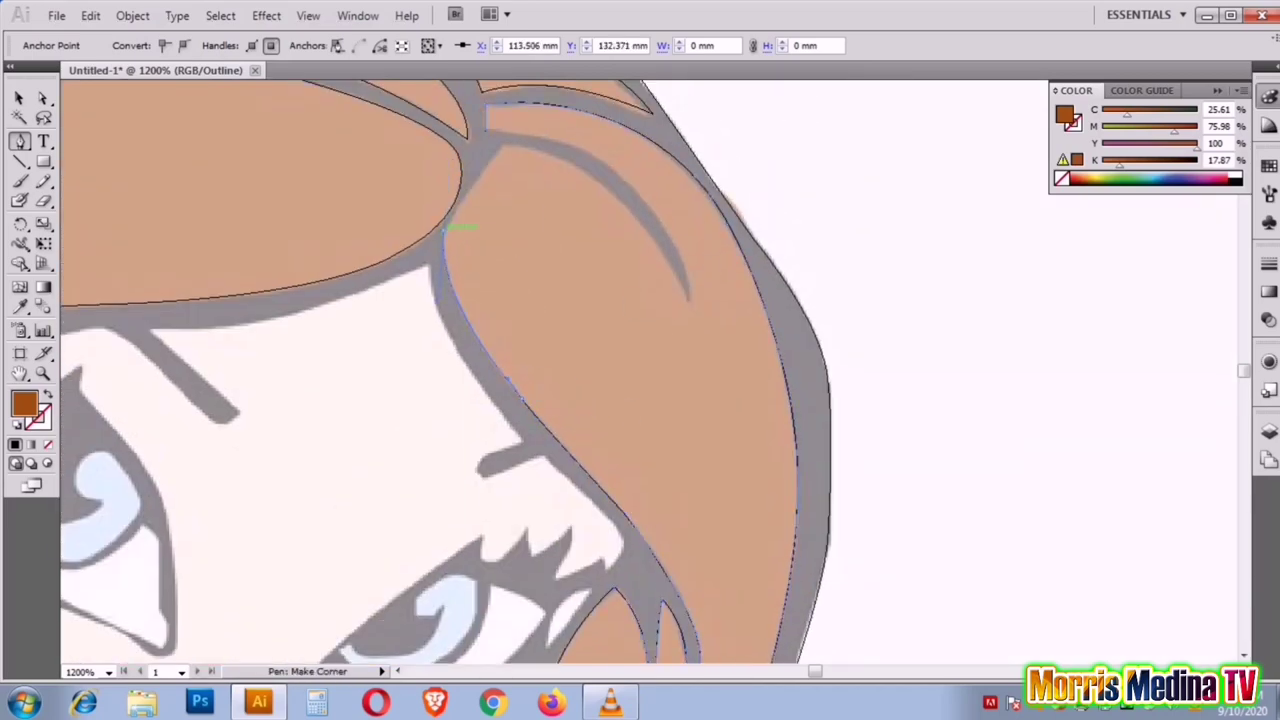
click(502, 147)
drag(690, 298, 740, 440)
scroll(640, 370, up, 3)
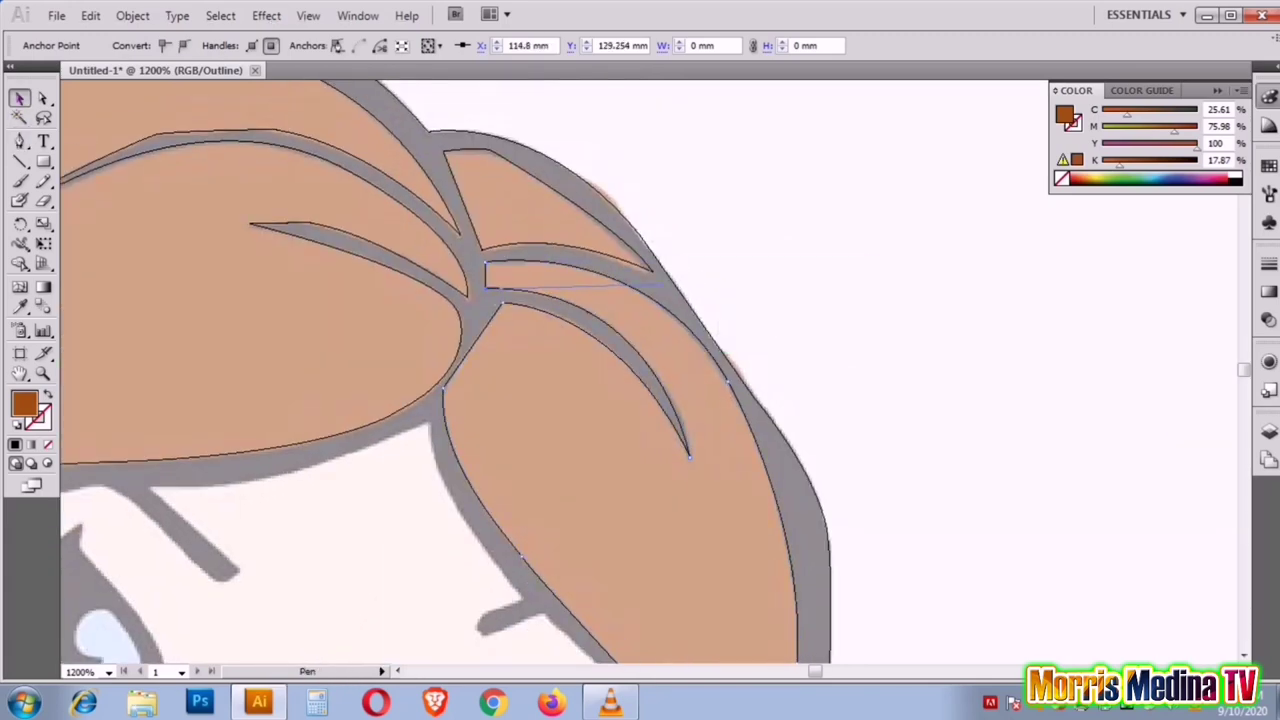
Step: Zoom out to check the brown hair trace, then eyedrop the shirt's pale yellow as fill
key(ctrl+shift+a)
key(ctrl+minus)
key(ctrl+minus)
key(ctrl+minus)
key(ctrl+minus)
key(ctrl+minus)
key(ctrl+minus)
key(ctrl+y)
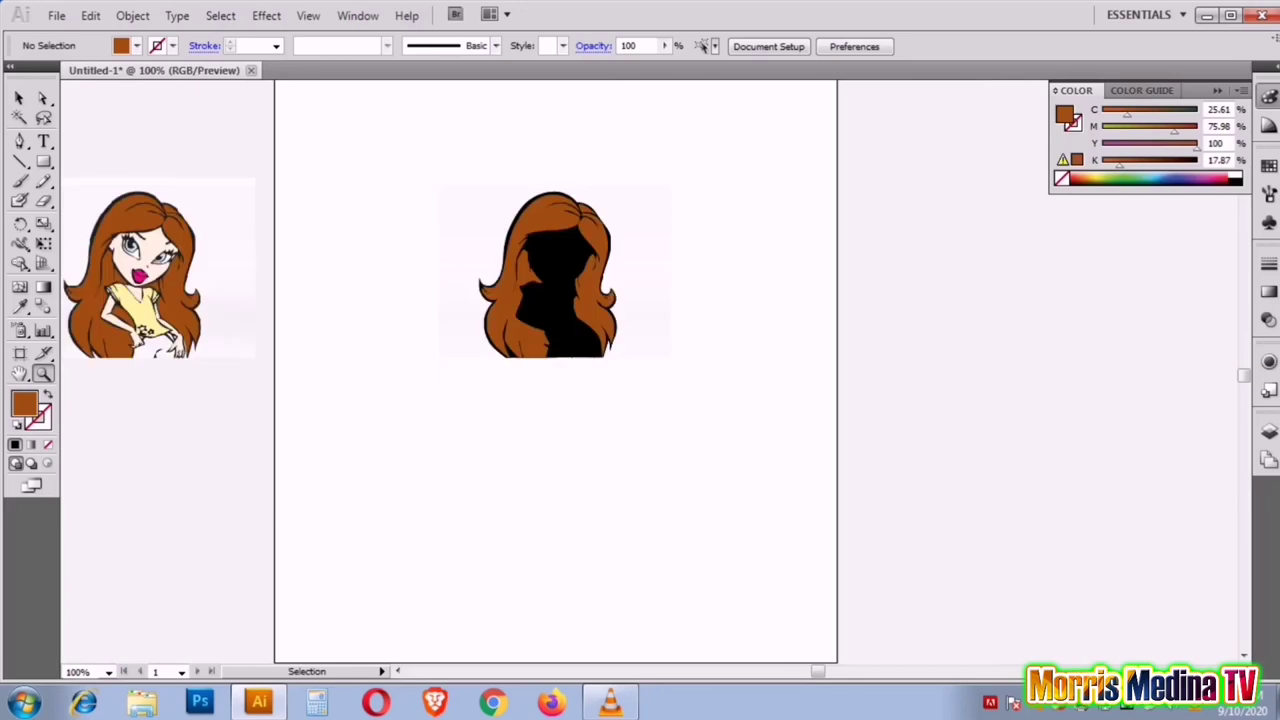
key(ctrl+y)
key(ctrl+plus)
key(ctrl+plus)
key(ctrl+plus)
scroll(700, 370, left, 5)
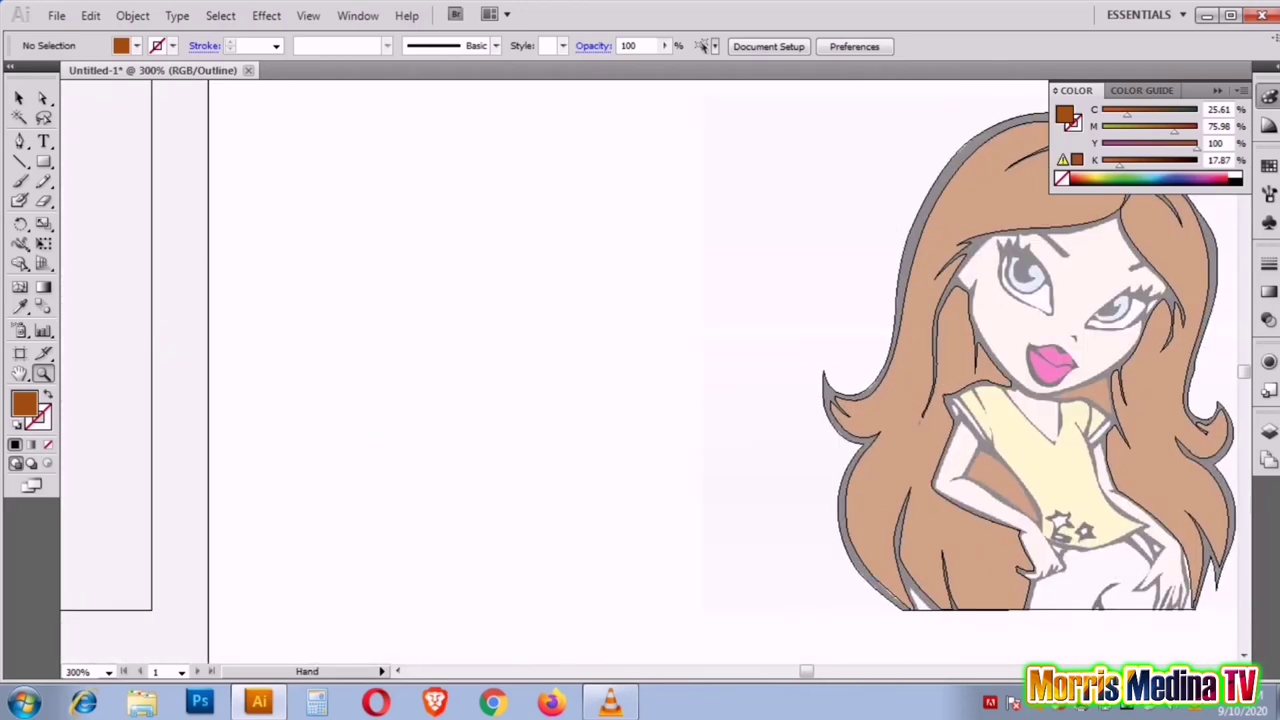
scroll(700, 370, left, 5)
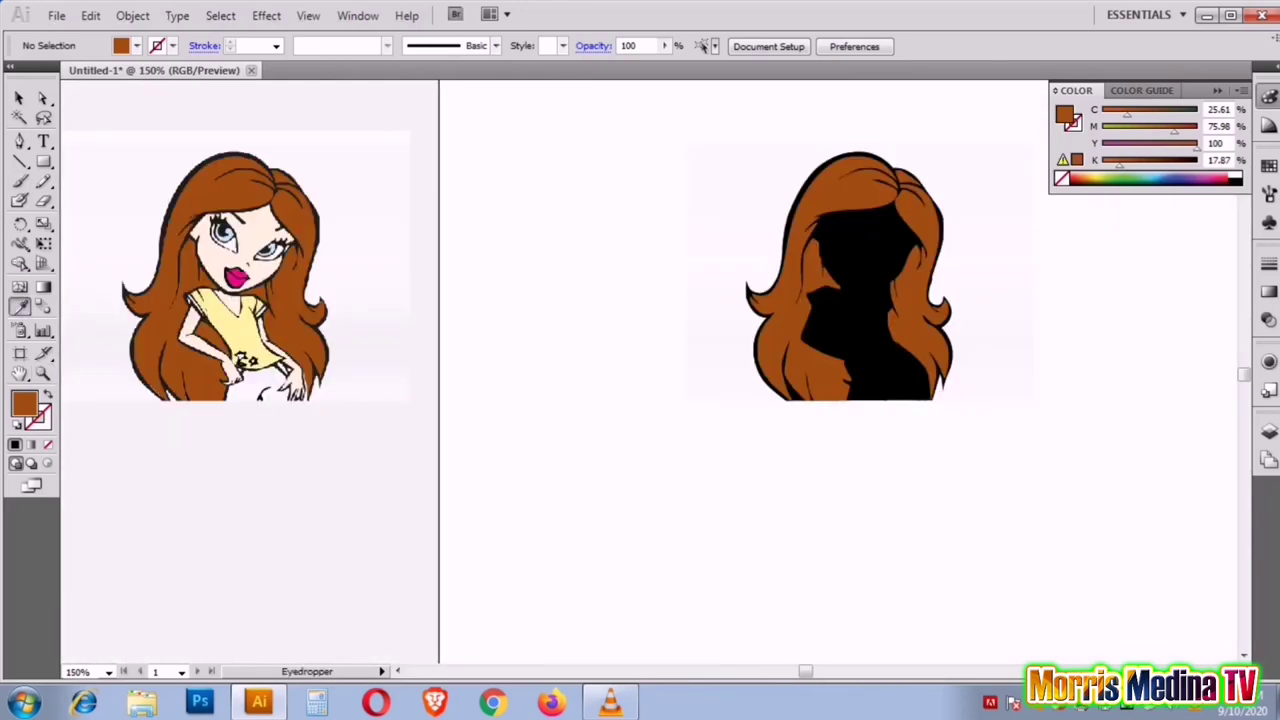
click(235, 320)
Step: Zoom in on the shirt and trace the collar down to a sharp V-neck point
key(z)
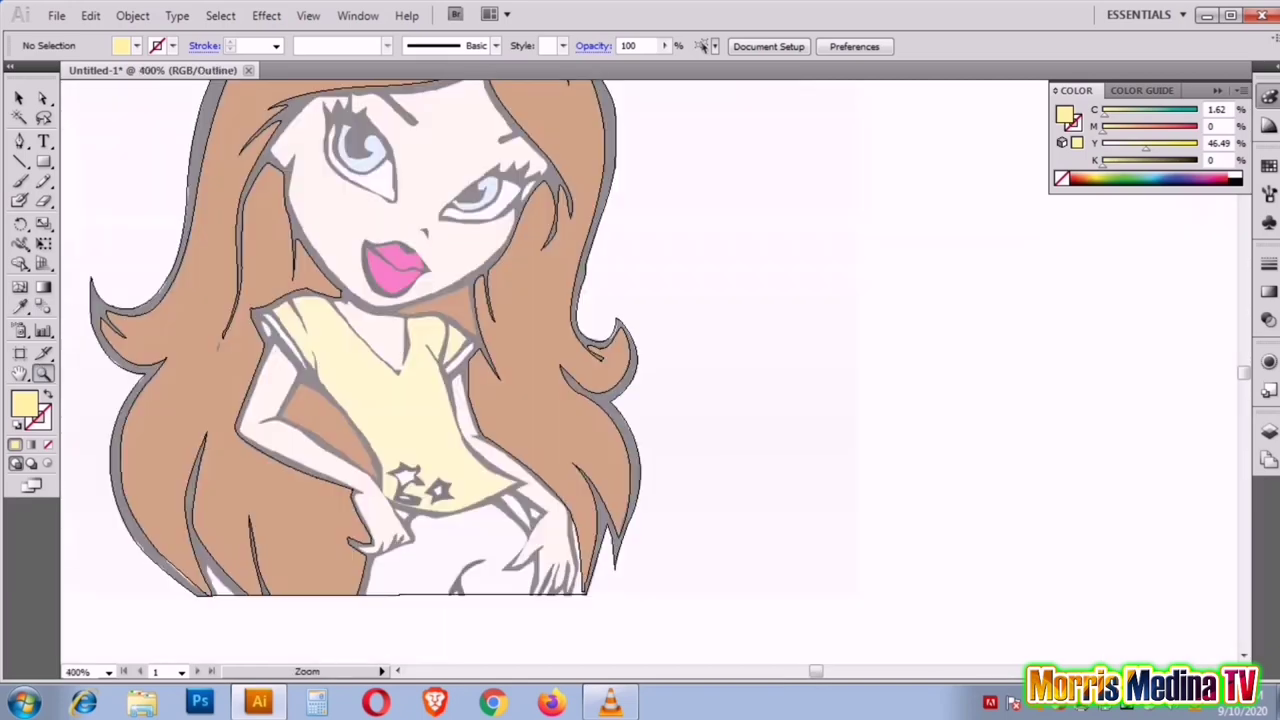
click(300, 365)
click(222, 277)
click(377, 363)
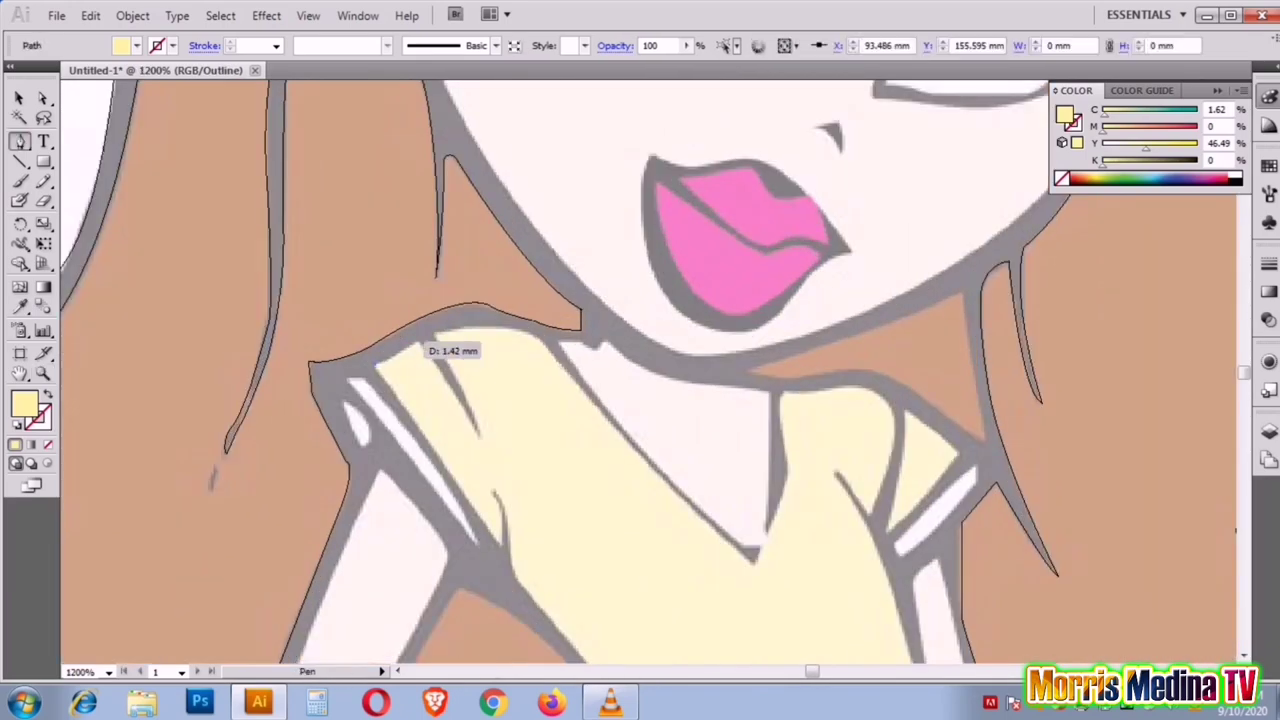
click(412, 346)
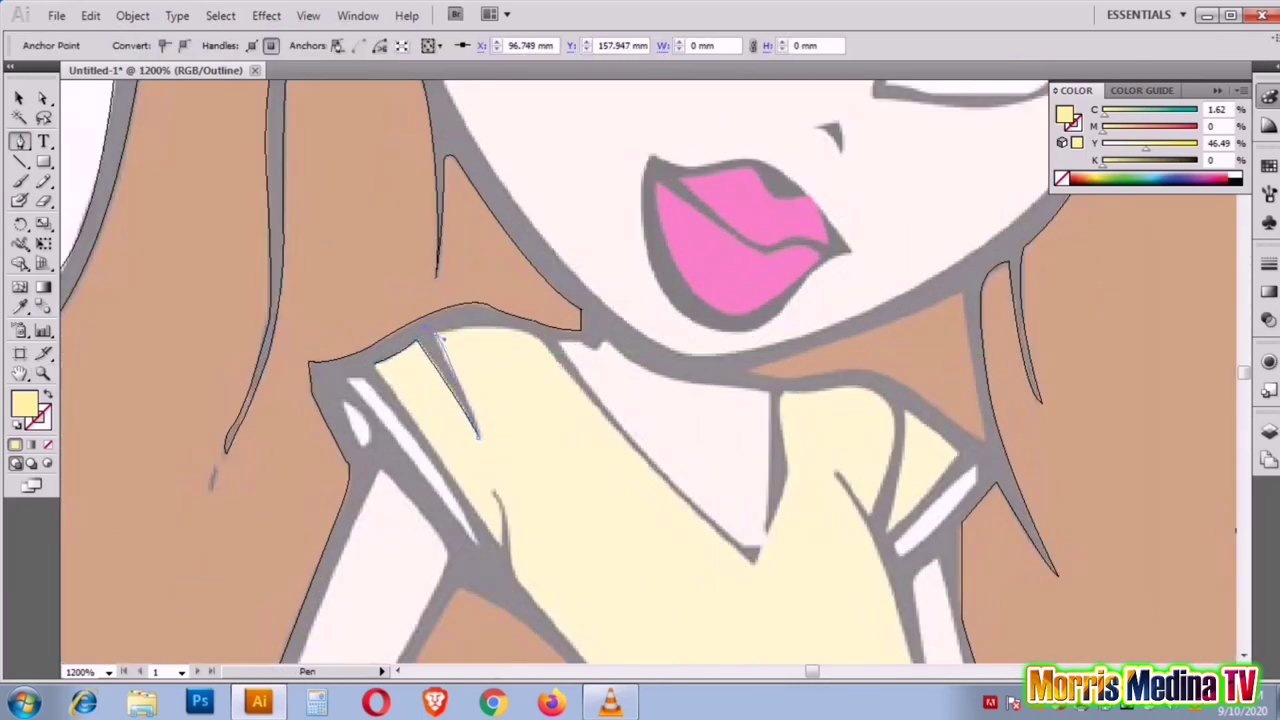
click(437, 335)
drag(540, 329, 576, 347)
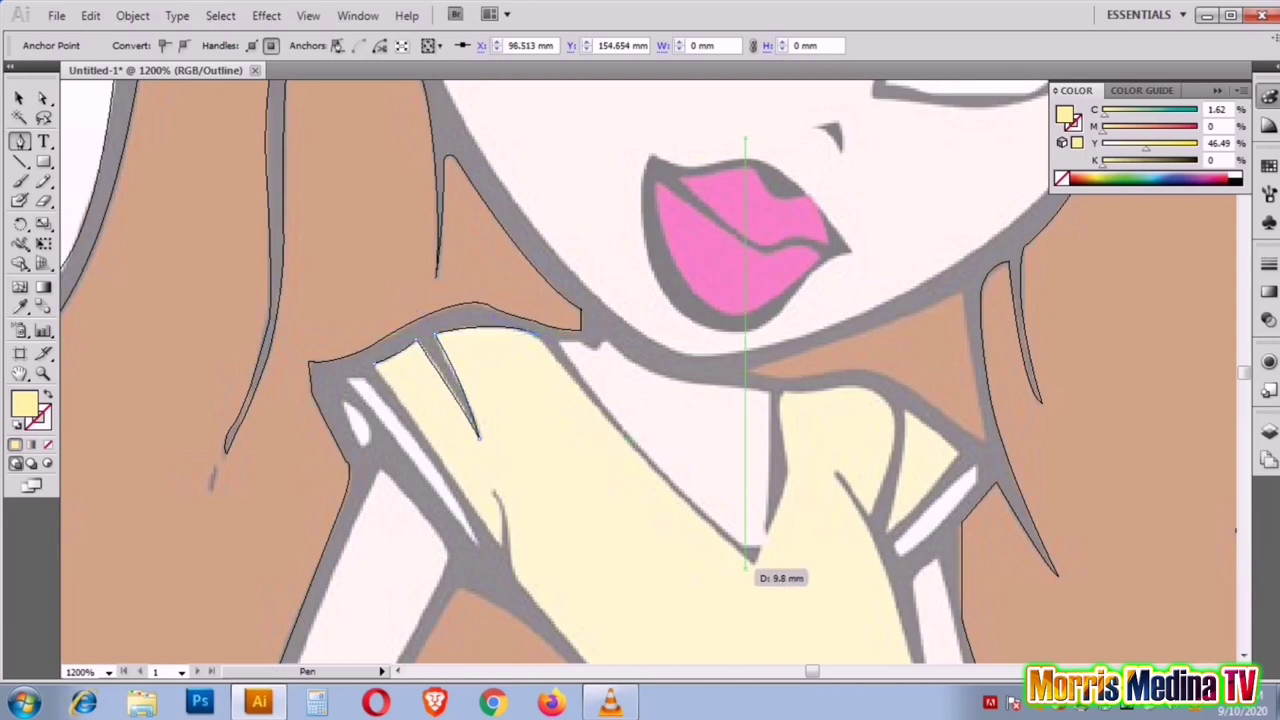
click(752, 556)
click(752, 556)
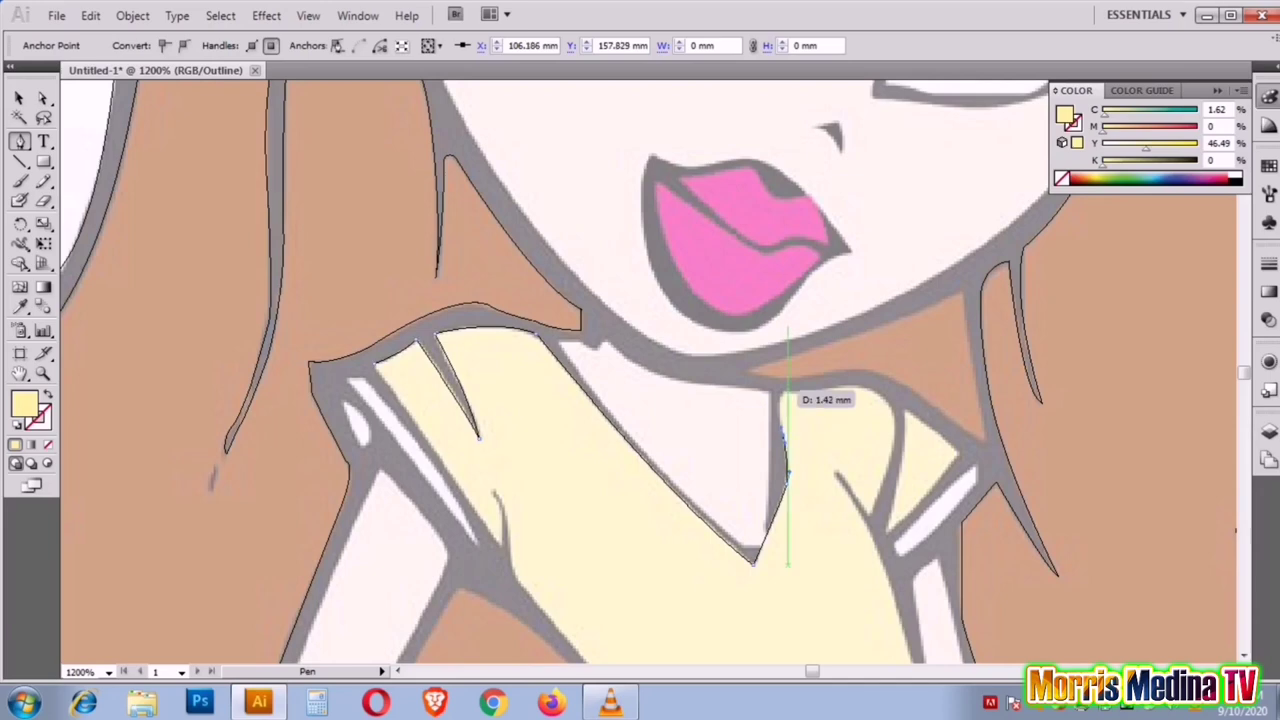
click(783, 393)
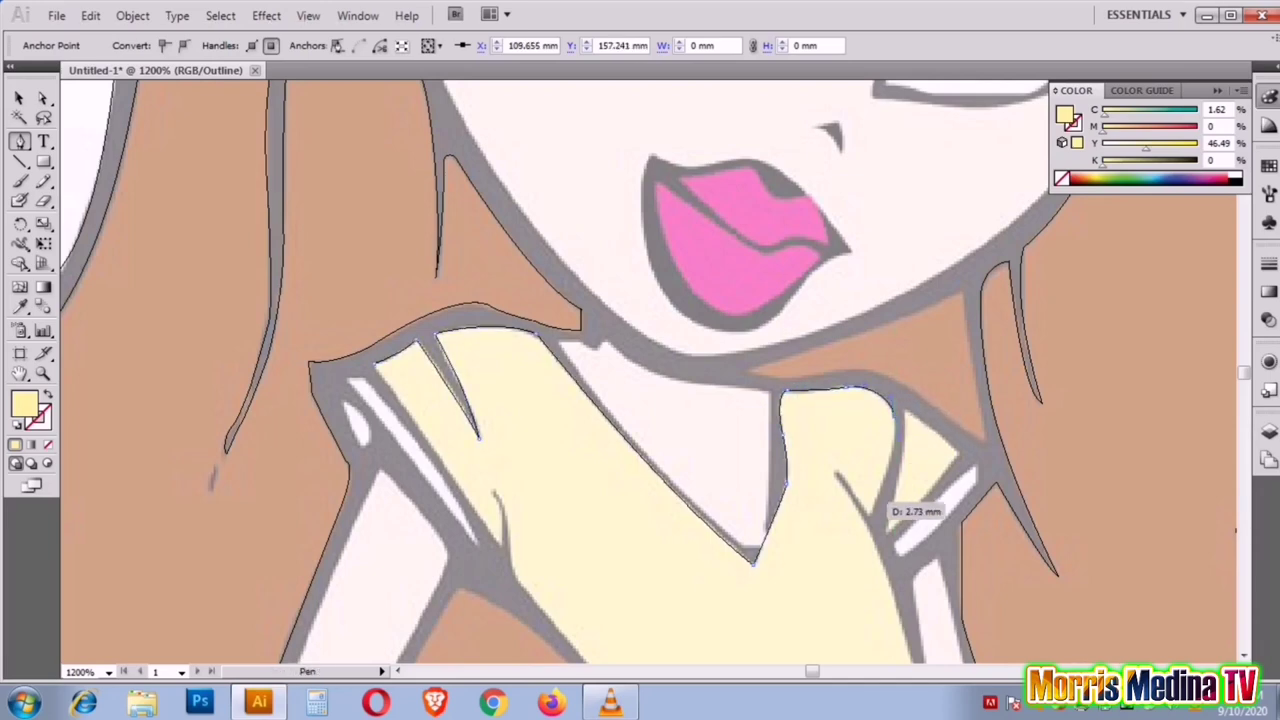
Step: Trace the shirt's right side, hem and left side, close at the collar, and zoom out
click(835, 466)
scroll(900, 420, down, 5)
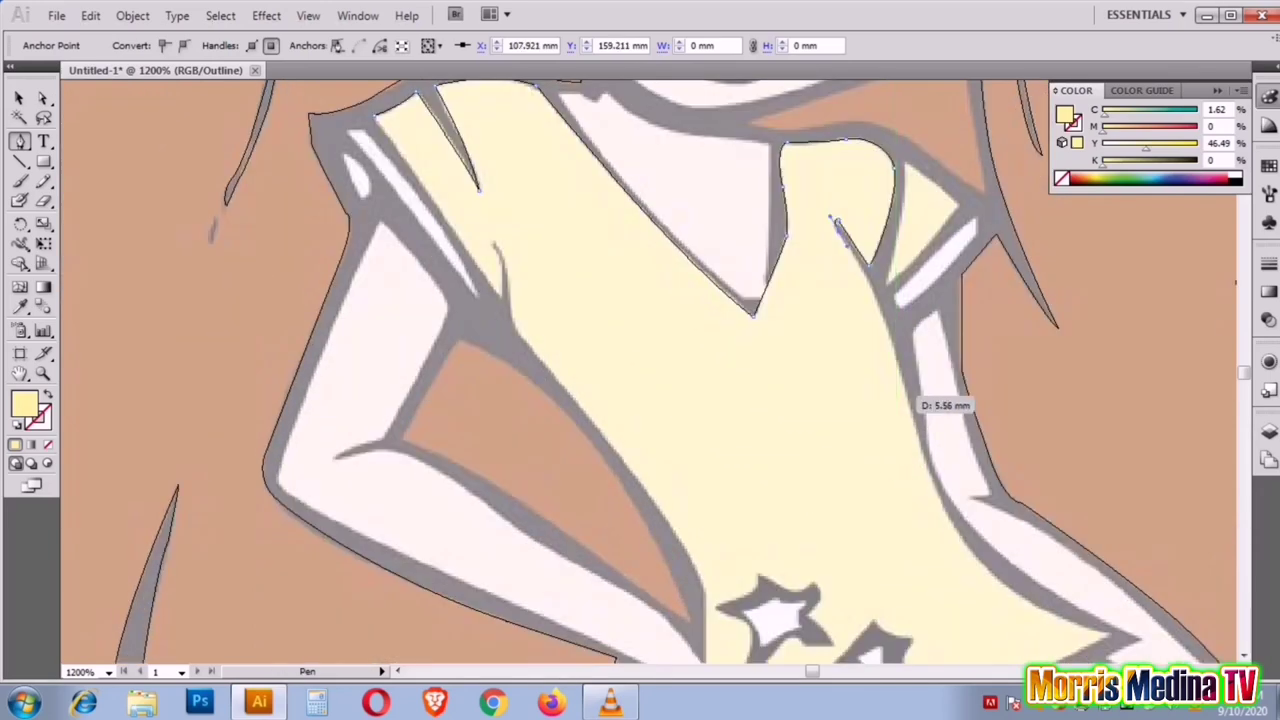
click(996, 556)
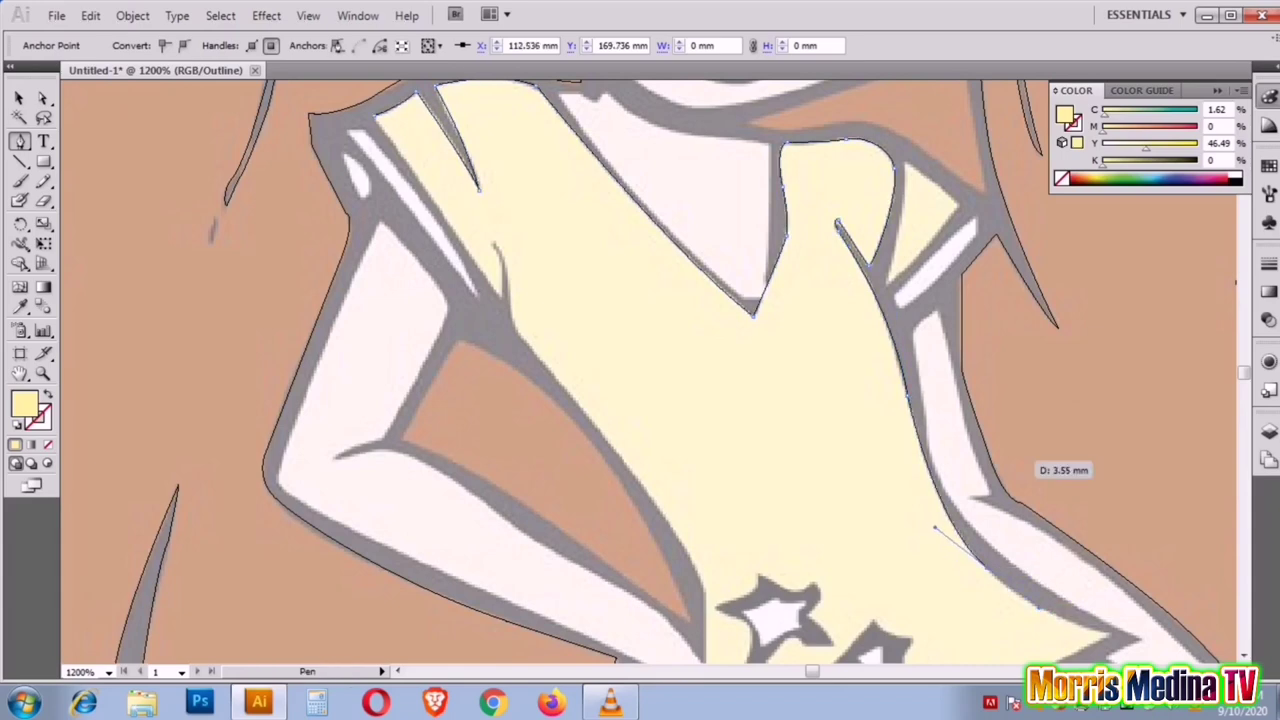
scroll(1050, 470, down, 3)
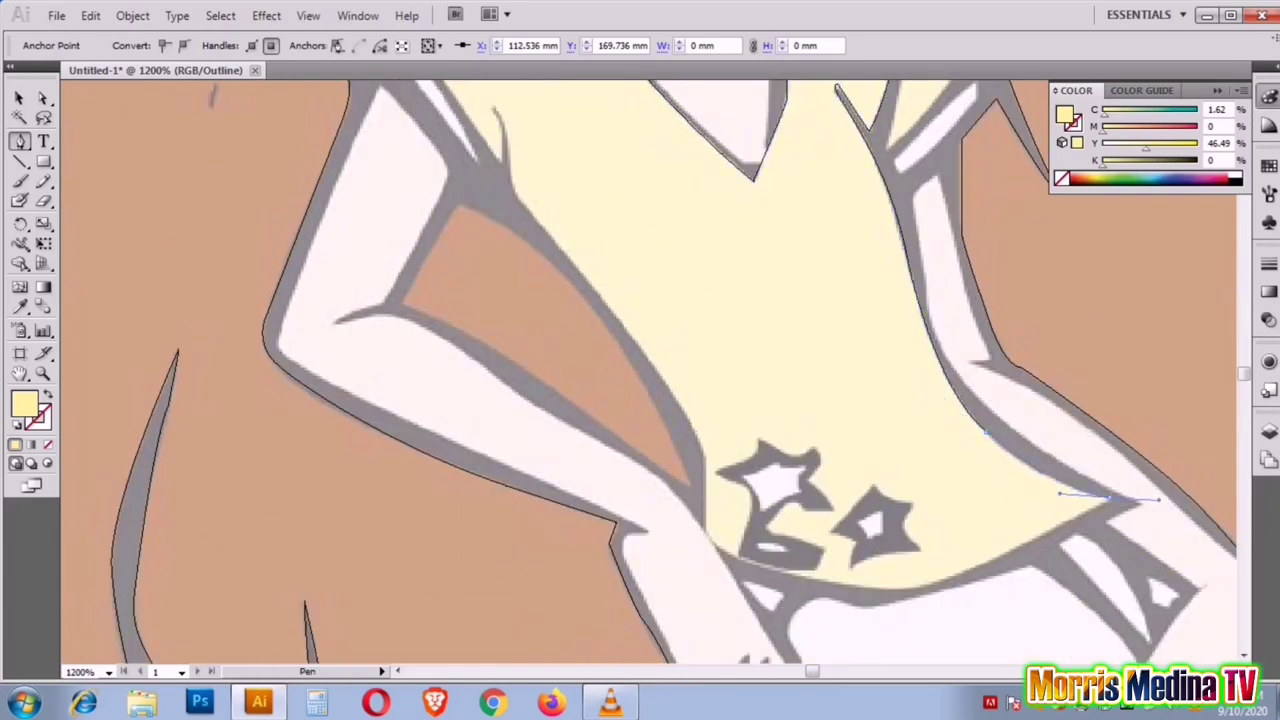
click(915, 587)
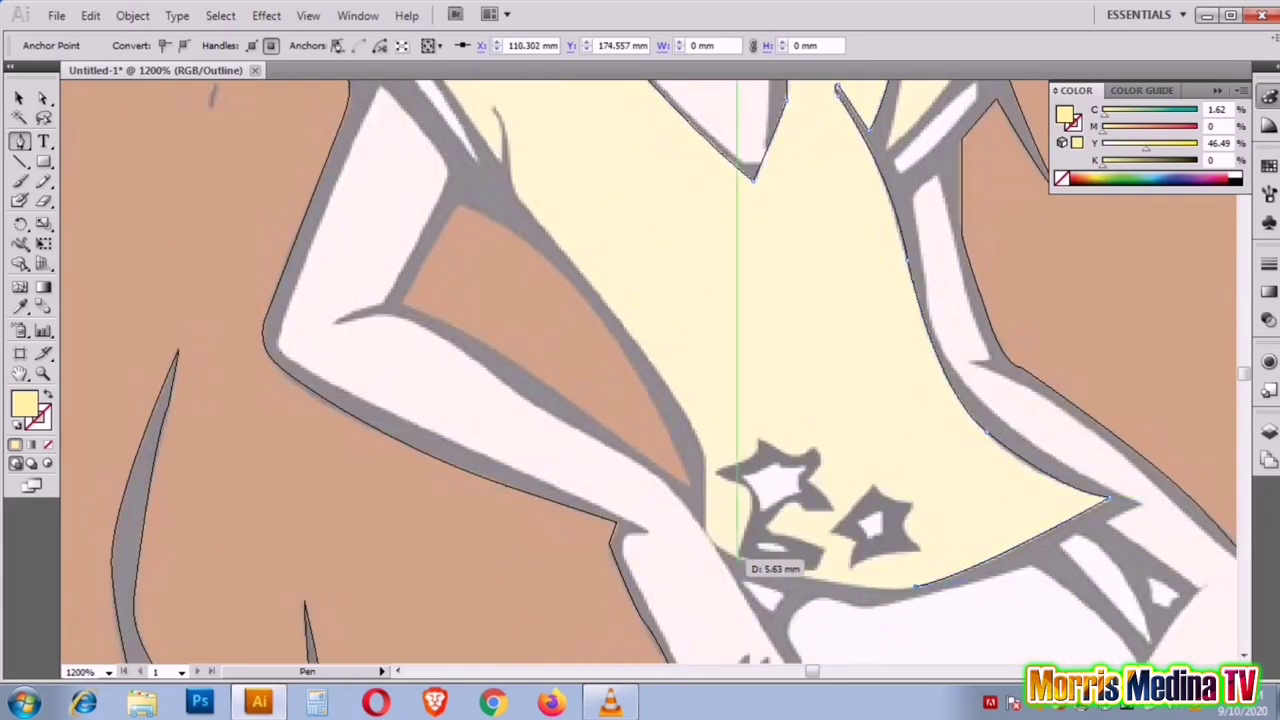
click(710, 546)
click(705, 462)
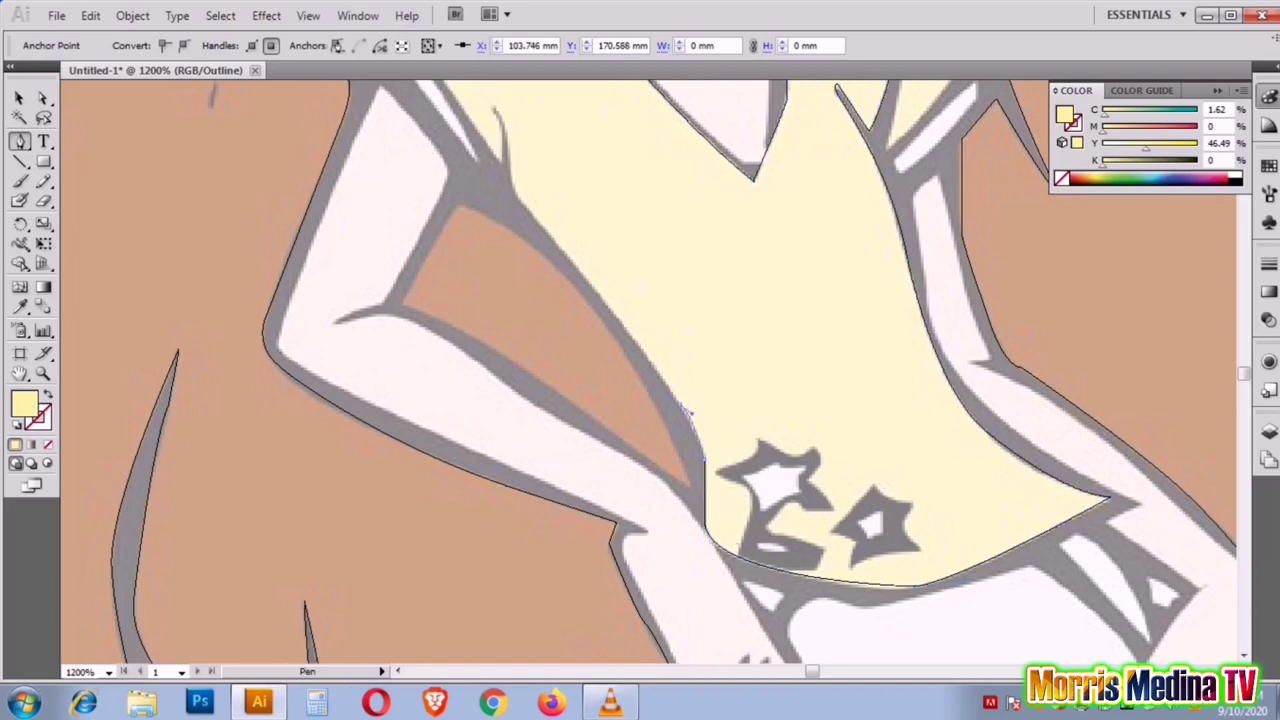
scroll(548, 372, up, 6)
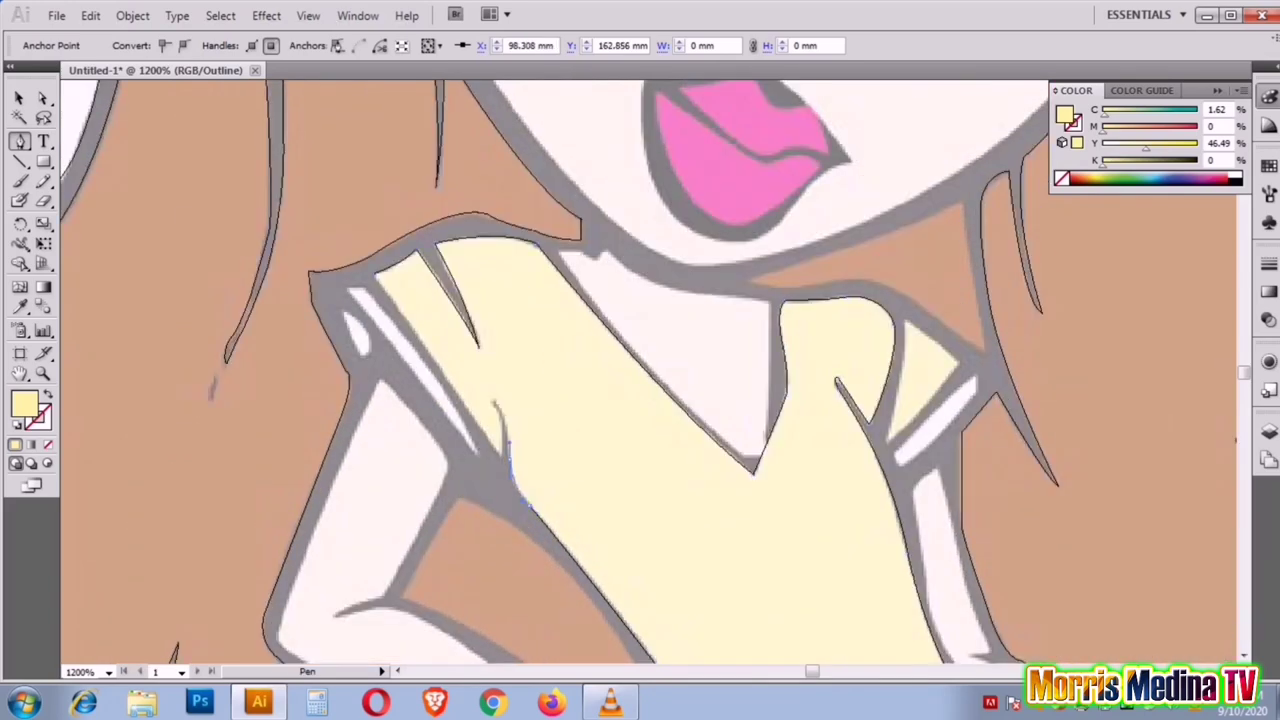
click(492, 398)
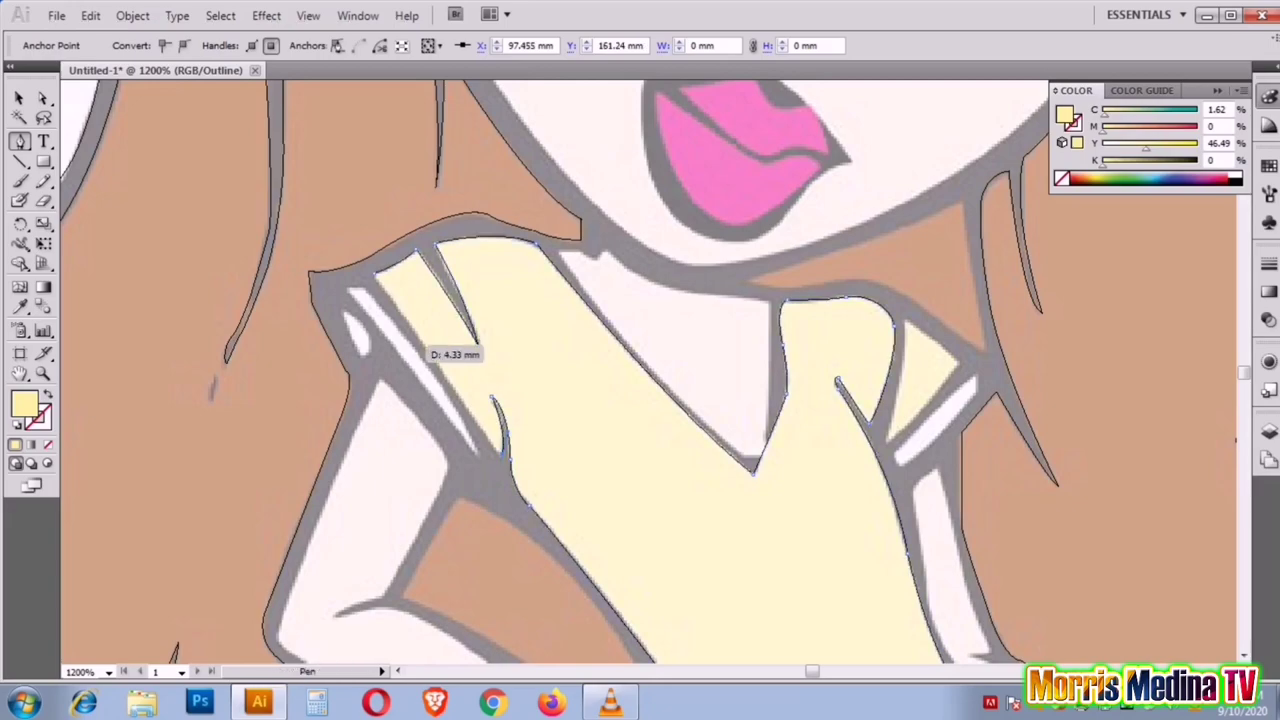
alt+click(208, 372)
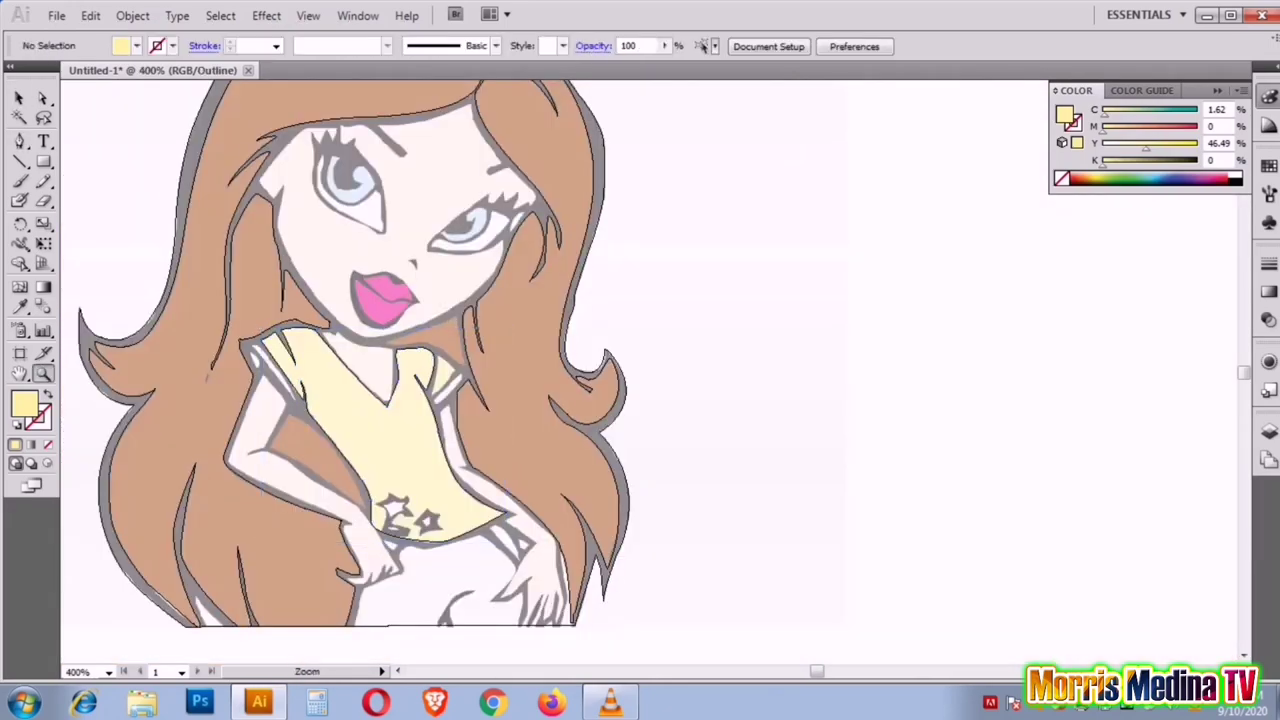
Step: Zoom in on the shirt stars and set the fill colour to black
drag(227, 431, 521, 577)
double_click(24, 402)
click(410, 462)
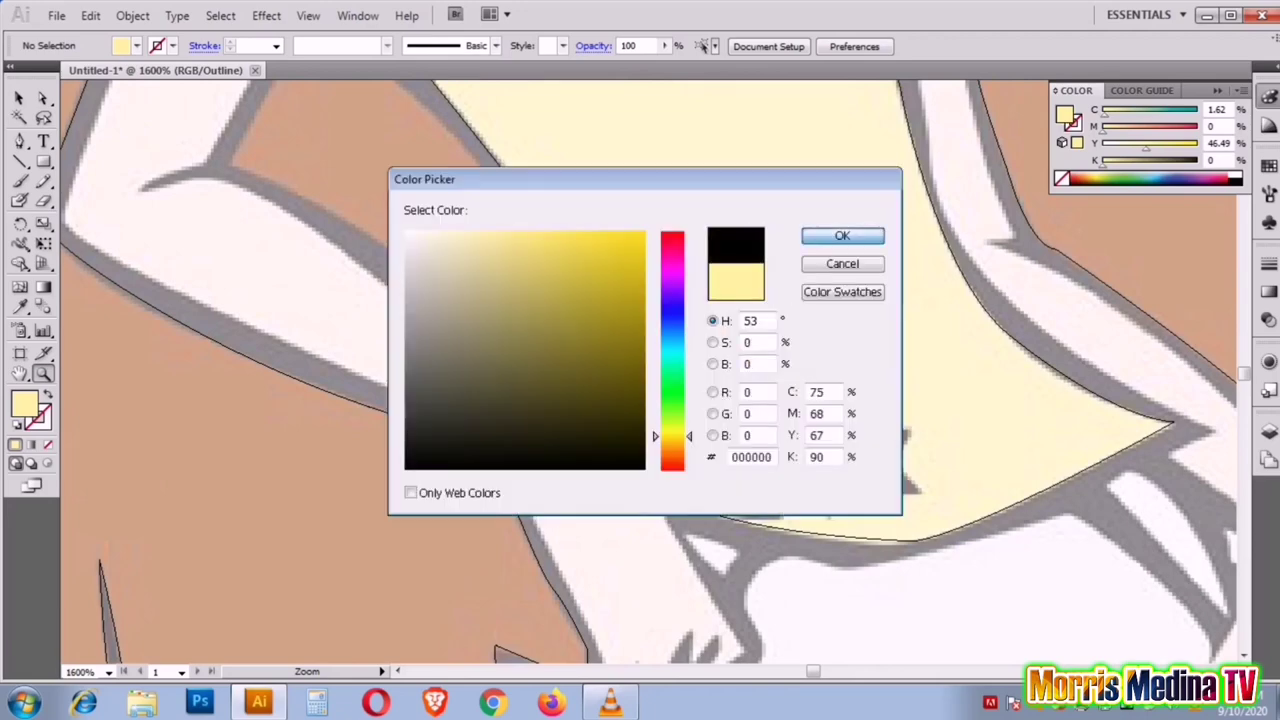
click(834, 234)
Step: Outline the first star with corner and curved anchors around its points
click(647, 388)
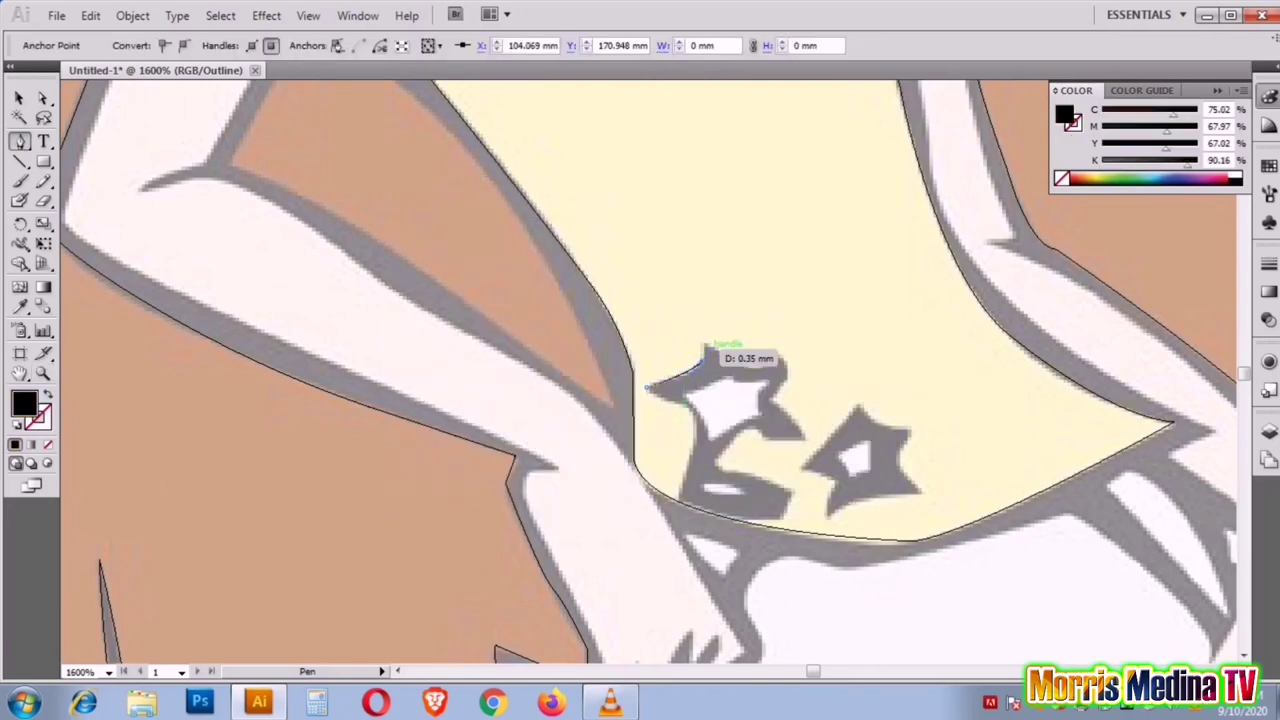
click(703, 350)
click(785, 365)
drag(790, 400, 812, 443)
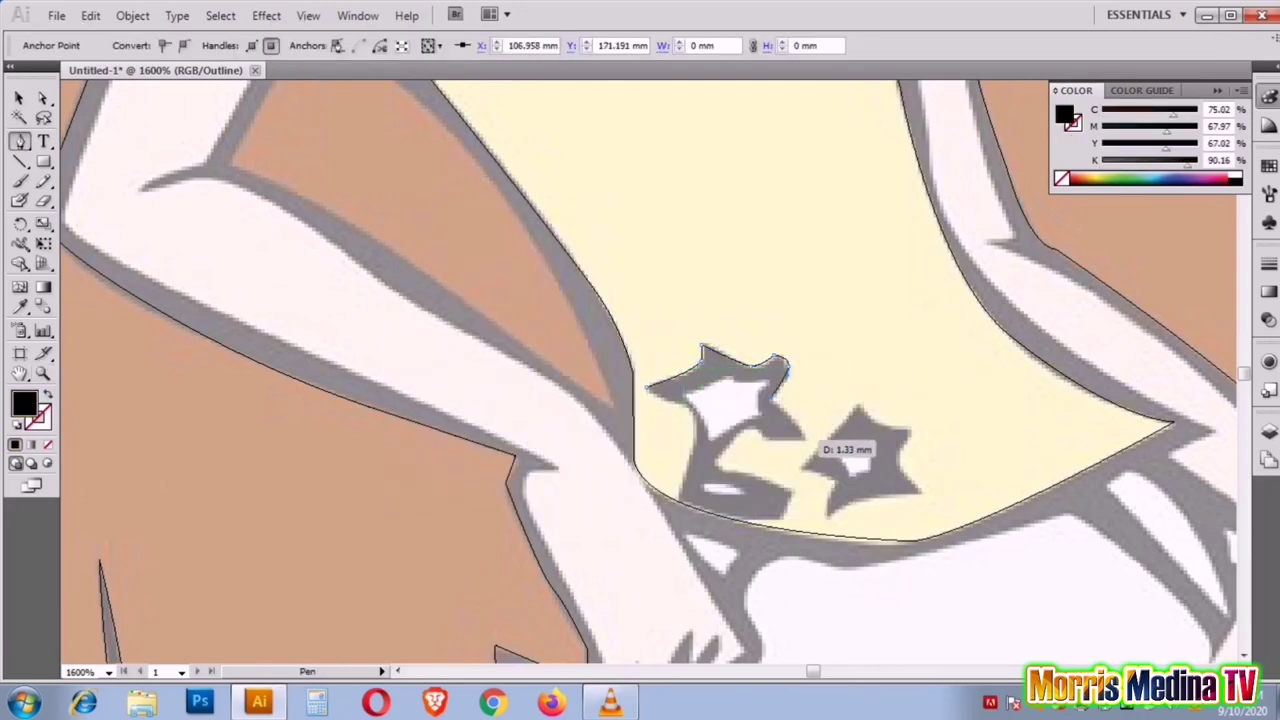
click(738, 437)
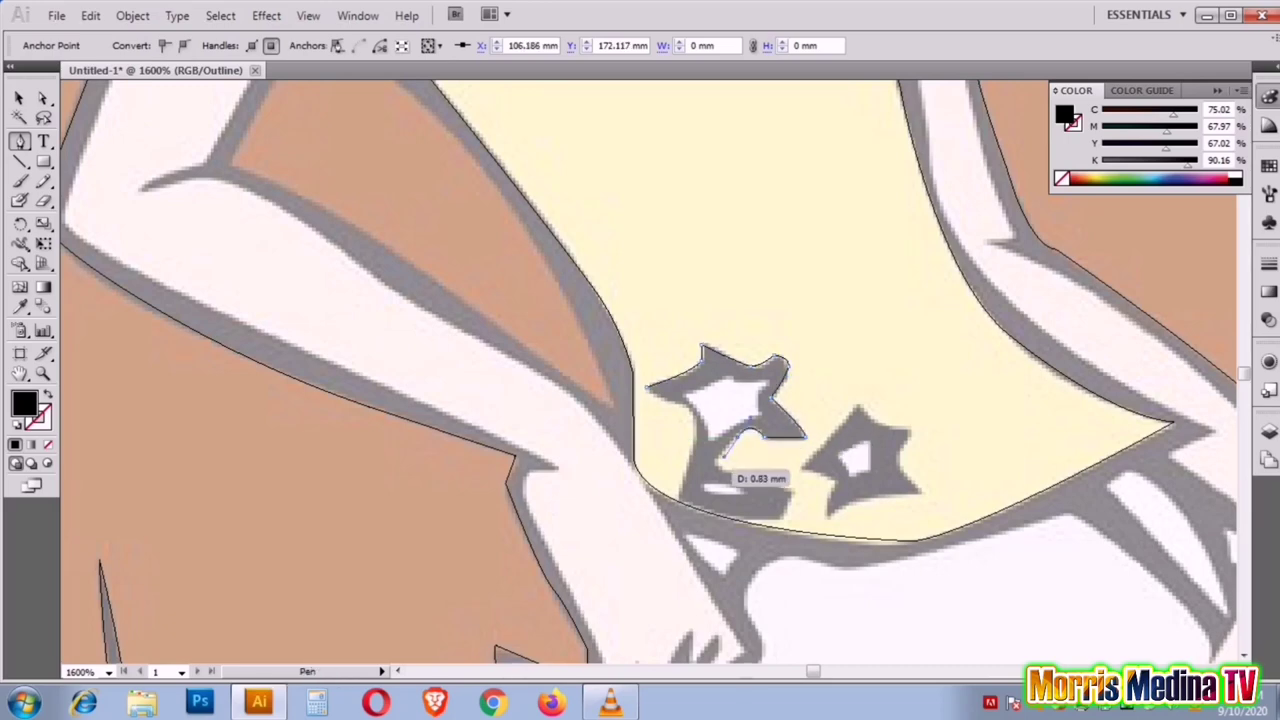
drag(749, 480, 677, 495)
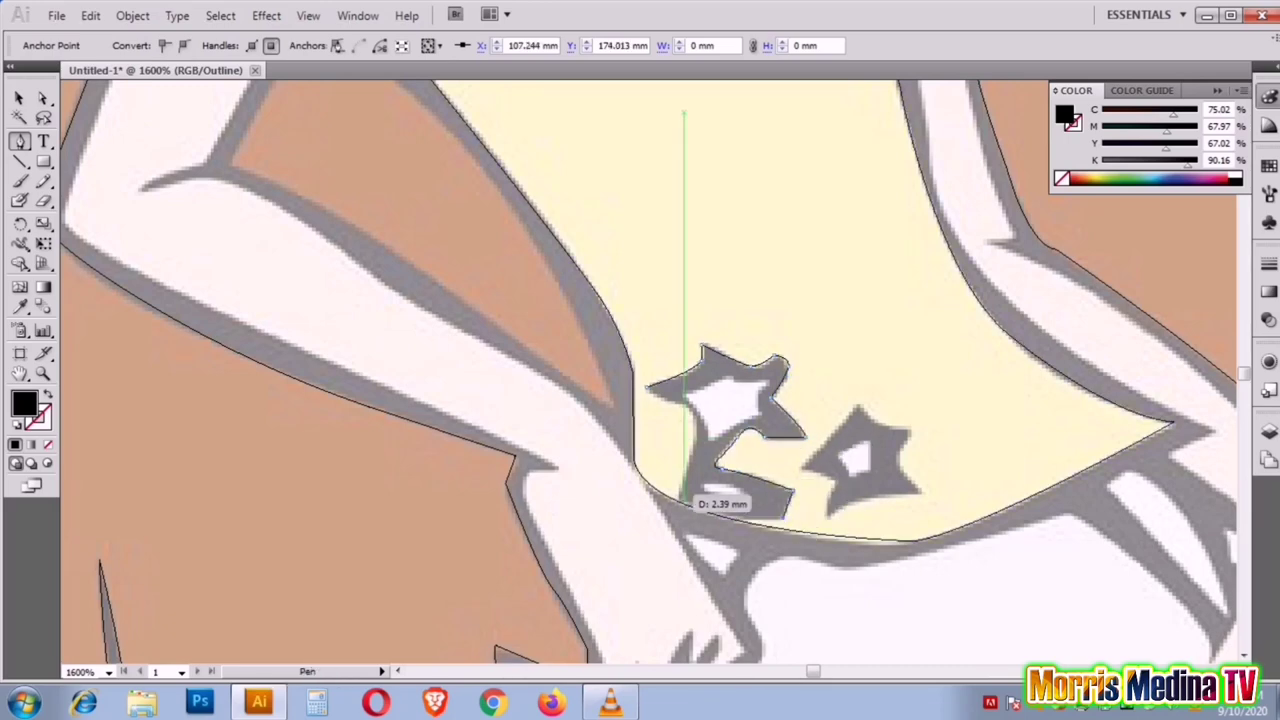
click(676, 496)
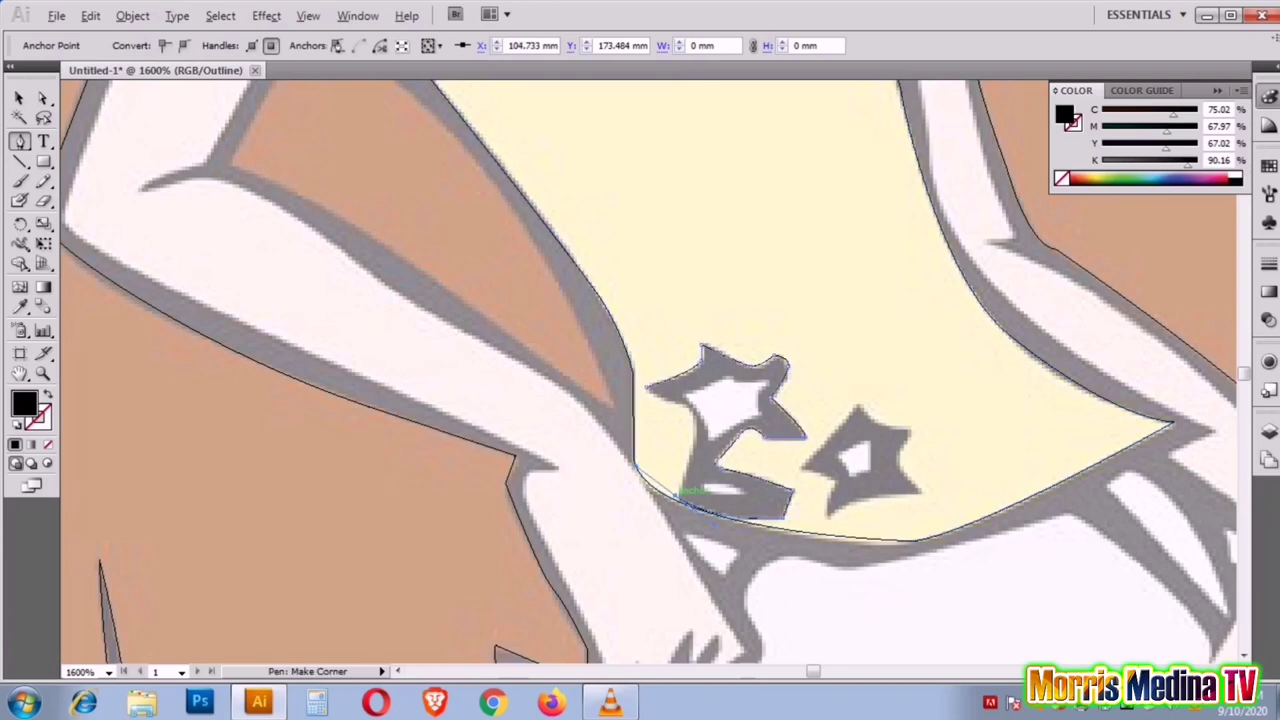
drag(700, 418, 703, 420)
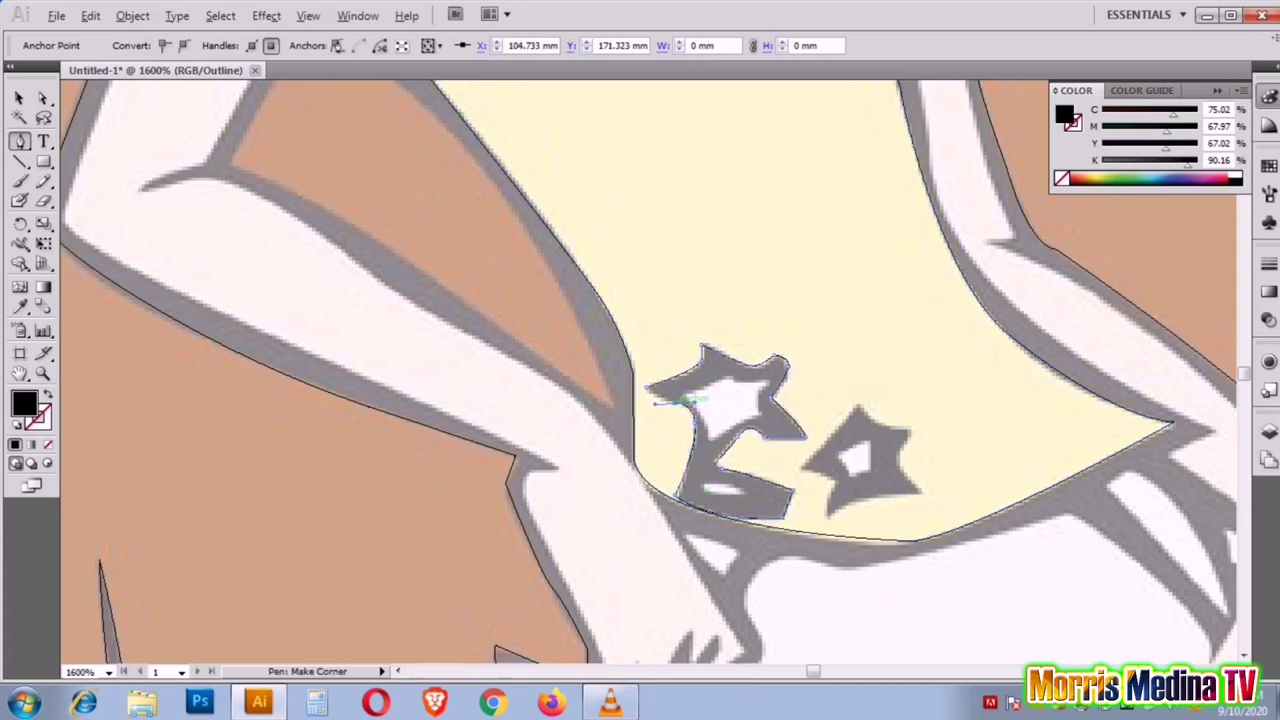
click(650, 384)
Step: Outline and close the second star, then deselect and zoom out
mouse_move(855, 403)
mouse_down()
mouse_move(912, 428)
mouse_move(914, 486)
mouse_move(848, 490)
mouse_up()
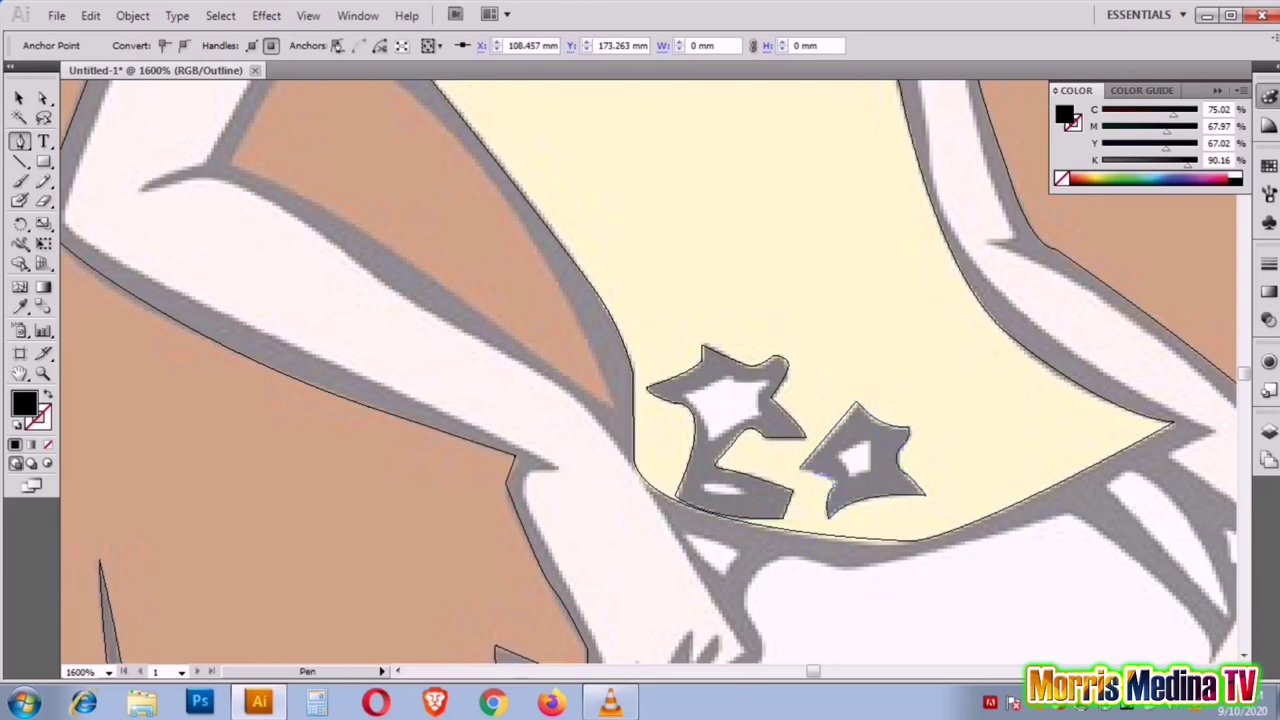
click(803, 470)
key(v)
key(ctrl+minus)
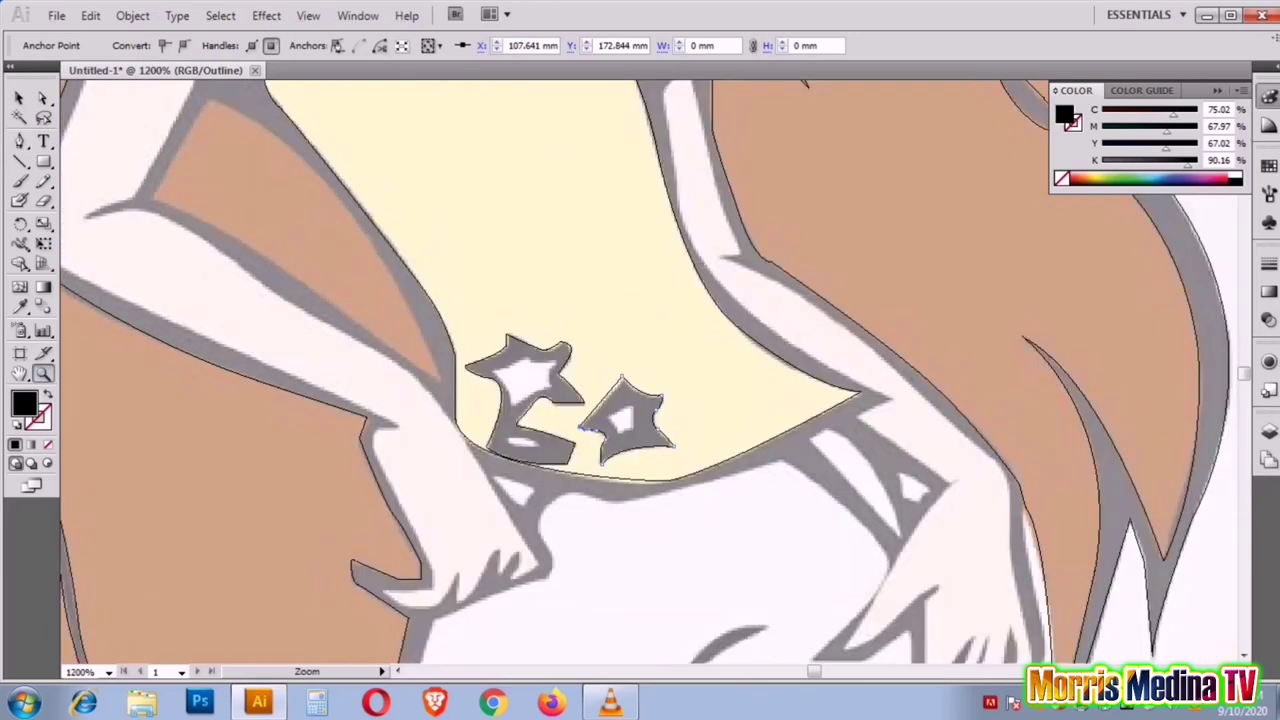
key(ctrl+minus)
key(ctrl+minus)
key(ctrl+shift+a)
key(ctrl+y)
key(ctrl+y)
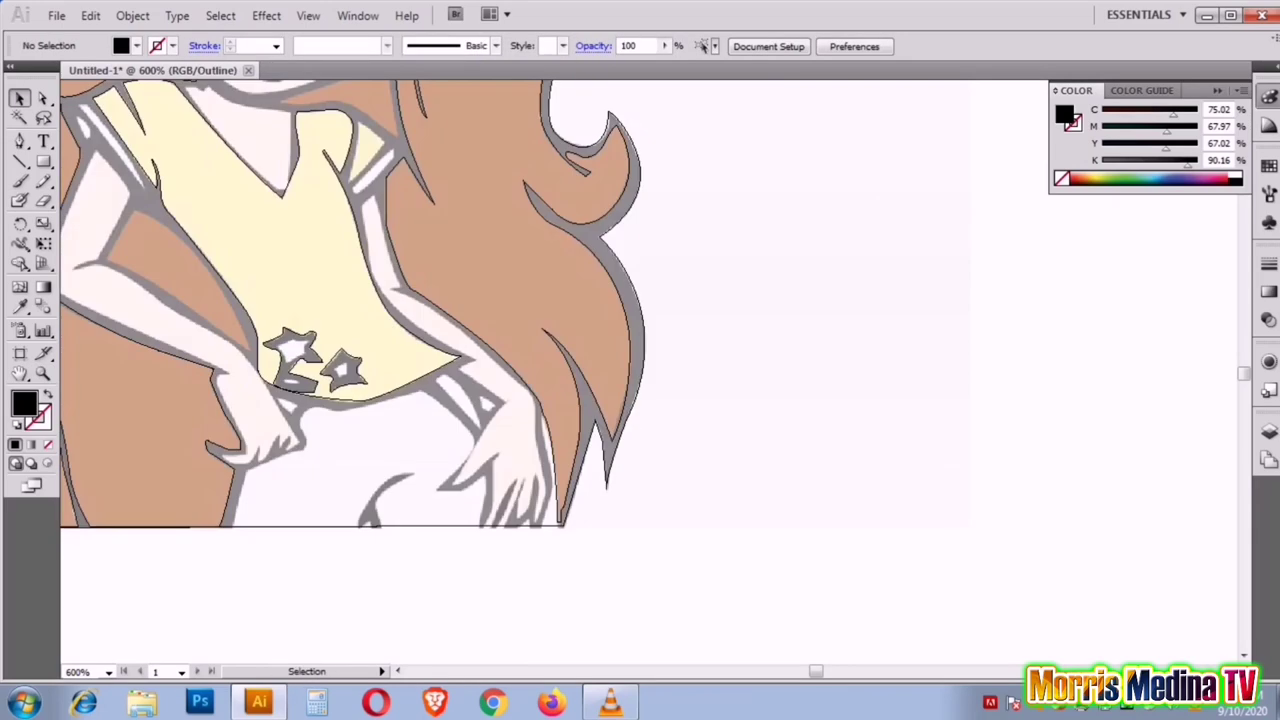
Step: Set the fill to white and zoom closely on the stars
double_click(24, 403)
click(829, 234)
key(z)
click(98, 316)
click(1085, 440)
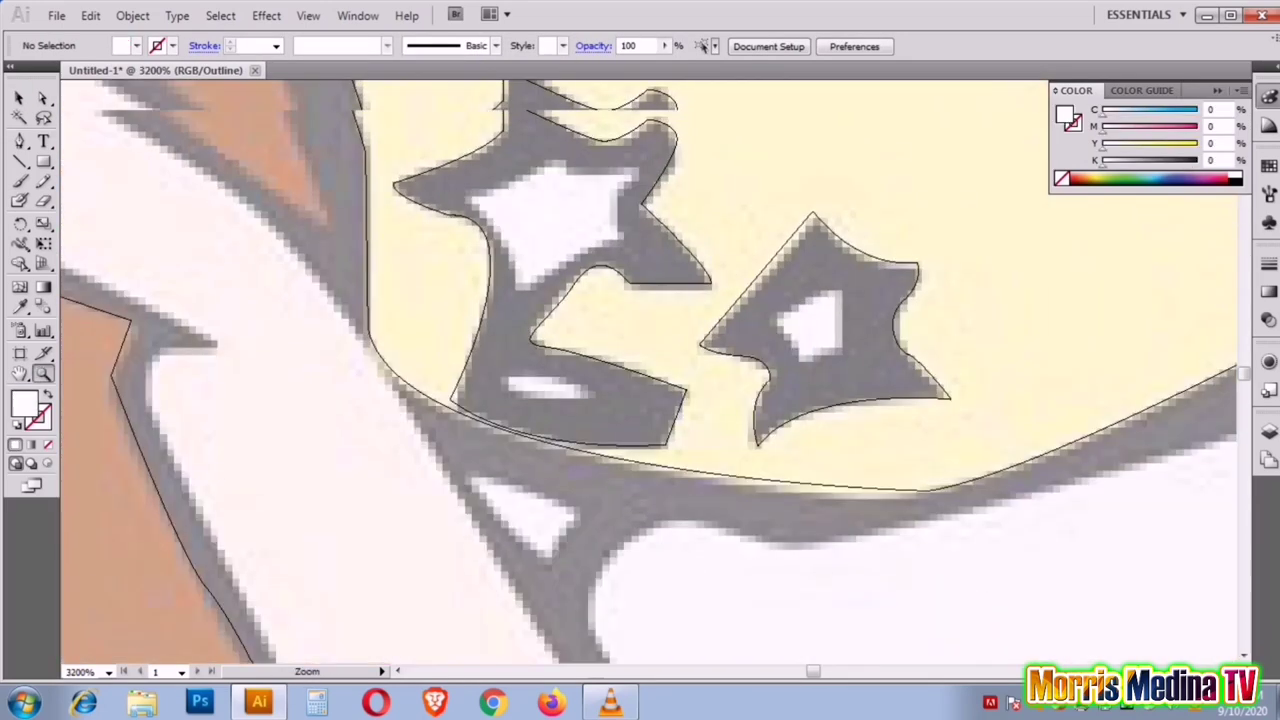
scroll(640, 370, up, 3)
key(p)
Step: Trace and close the white highlight shape inside the left star
click(548, 313)
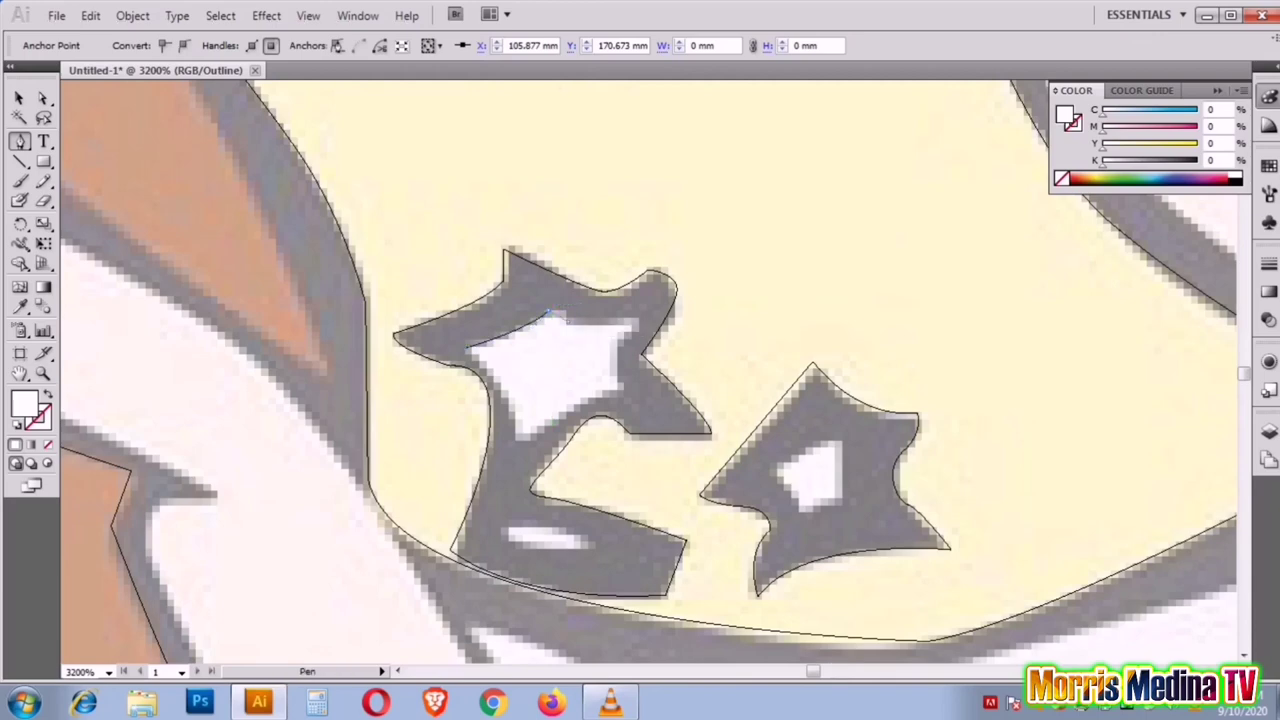
drag(632, 325, 612, 339)
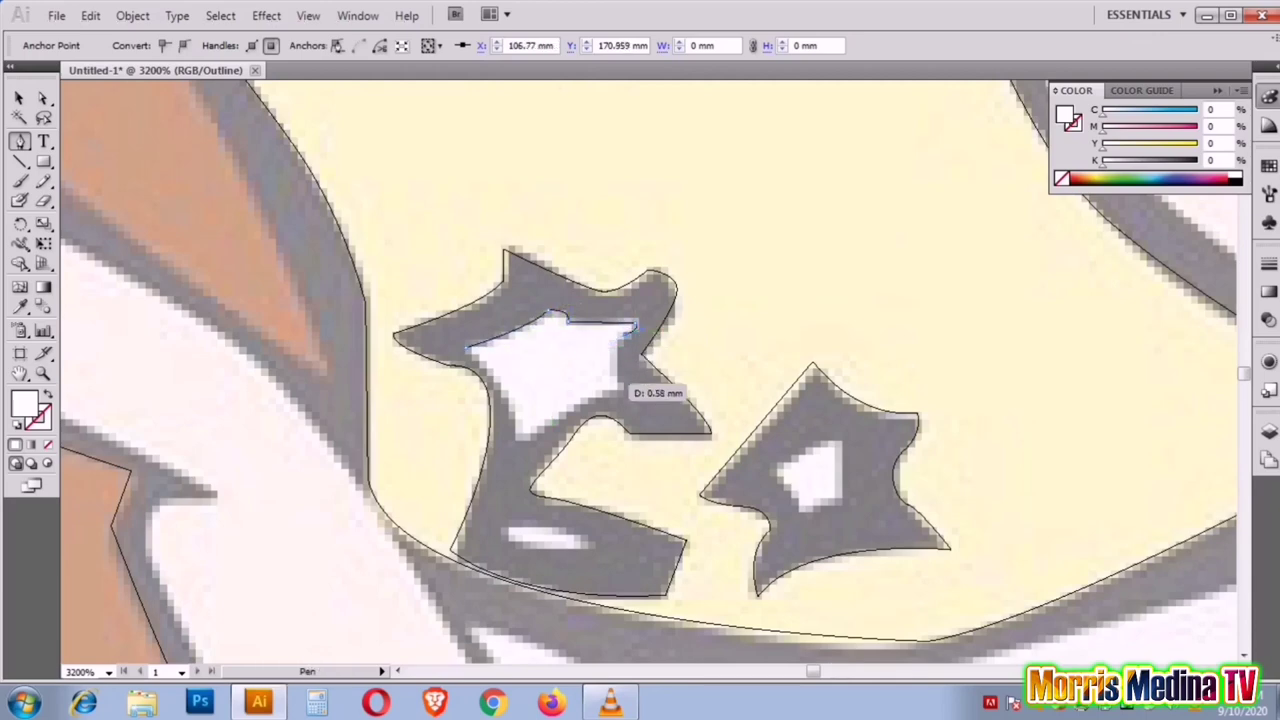
drag(647, 398, 612, 388)
click(521, 435)
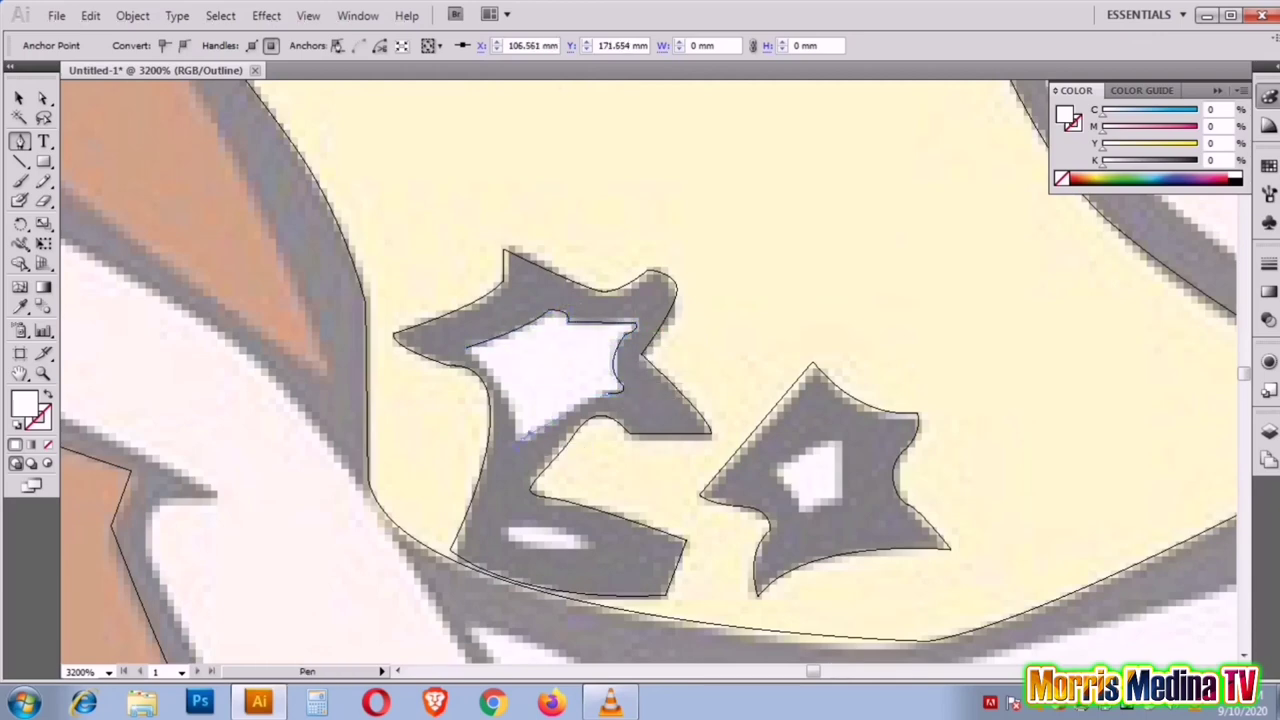
click(467, 349)
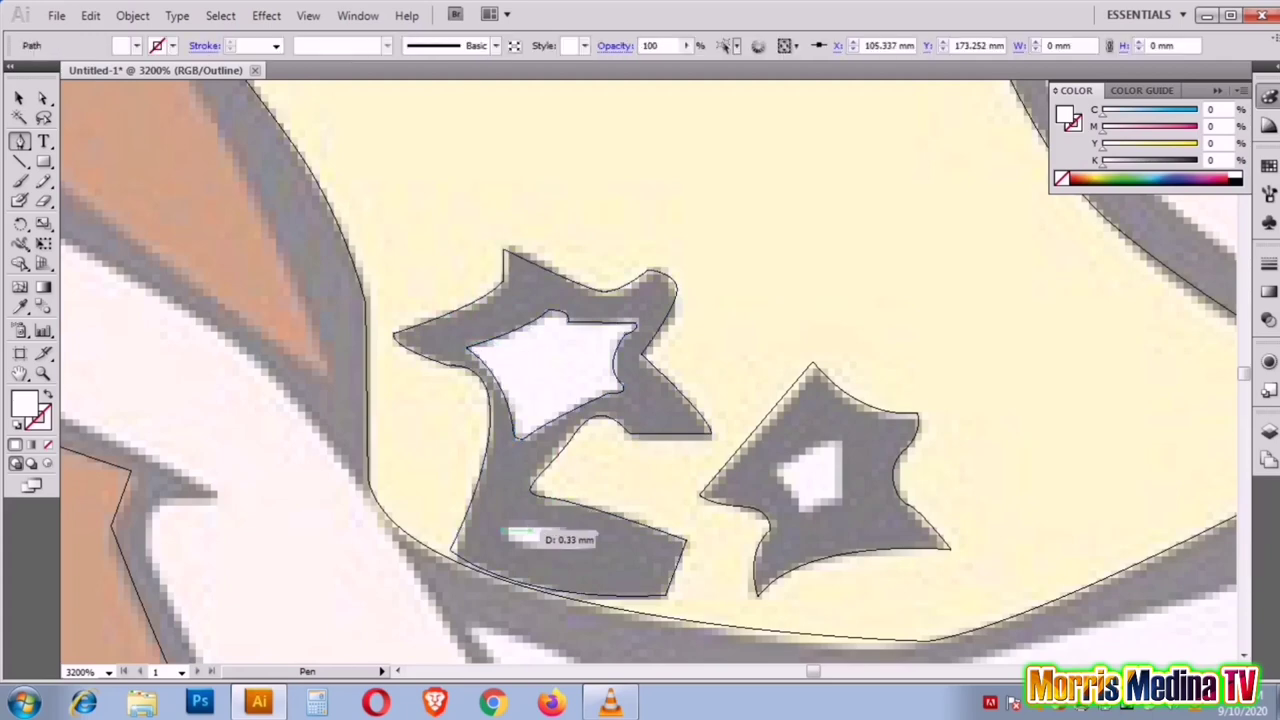
Step: Trace the small white oval and the right star's highlight, then zoom out and deselect
drag(590, 537, 590, 540)
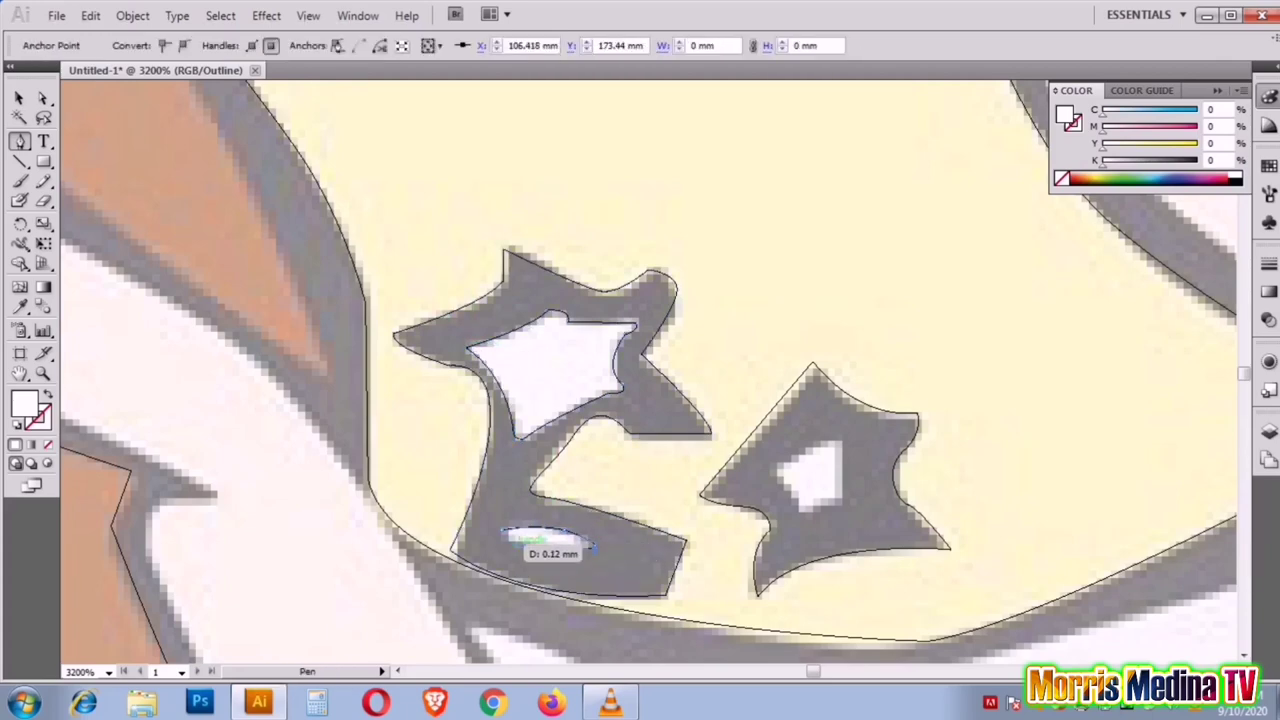
click(826, 498)
drag(812, 499, 848, 437)
key(z)
alt+click(633, 446)
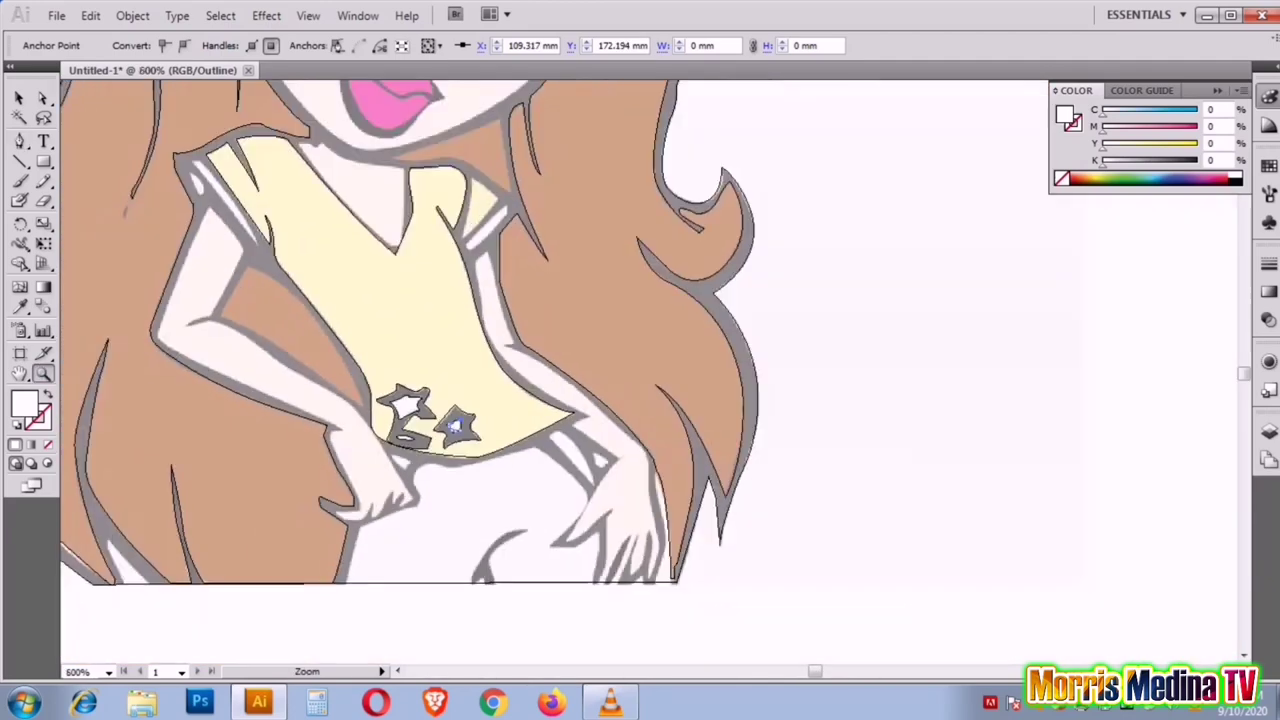
alt+click(633, 446)
key(ctrl+shift+a)
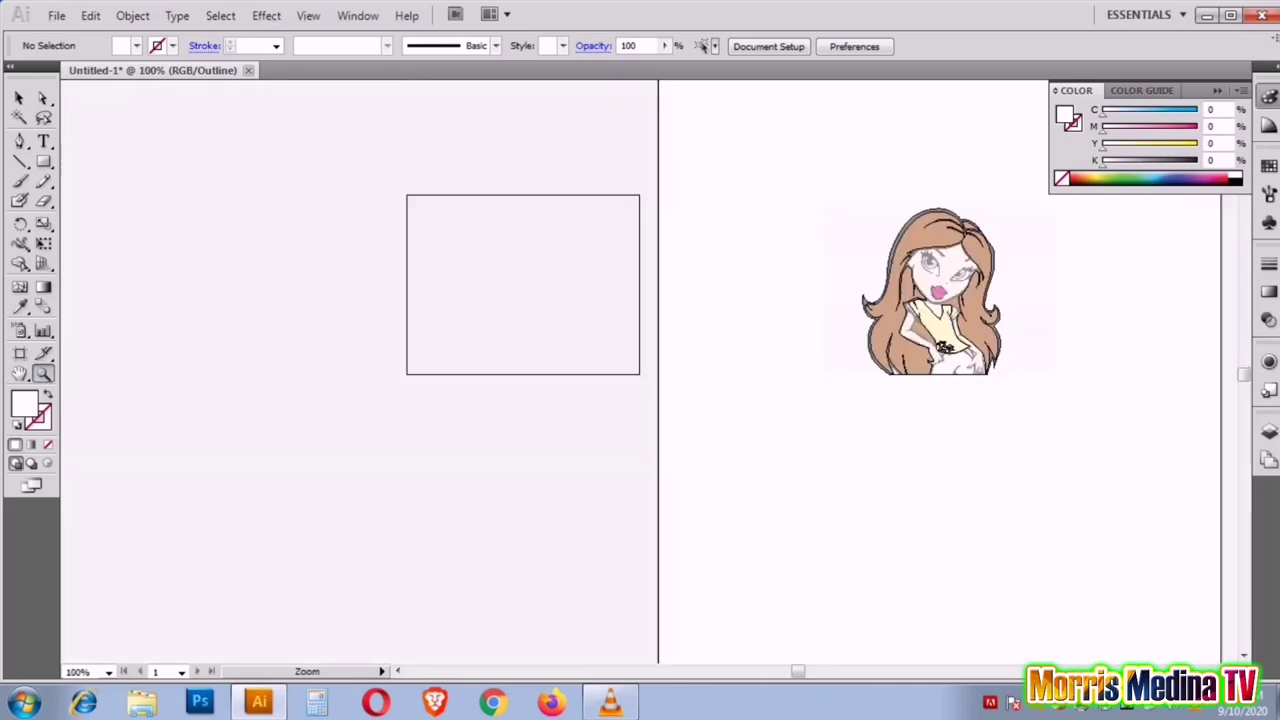
Step: Sample the skin tone and trace the face from the cheek past the hairline to the eye
key(i)
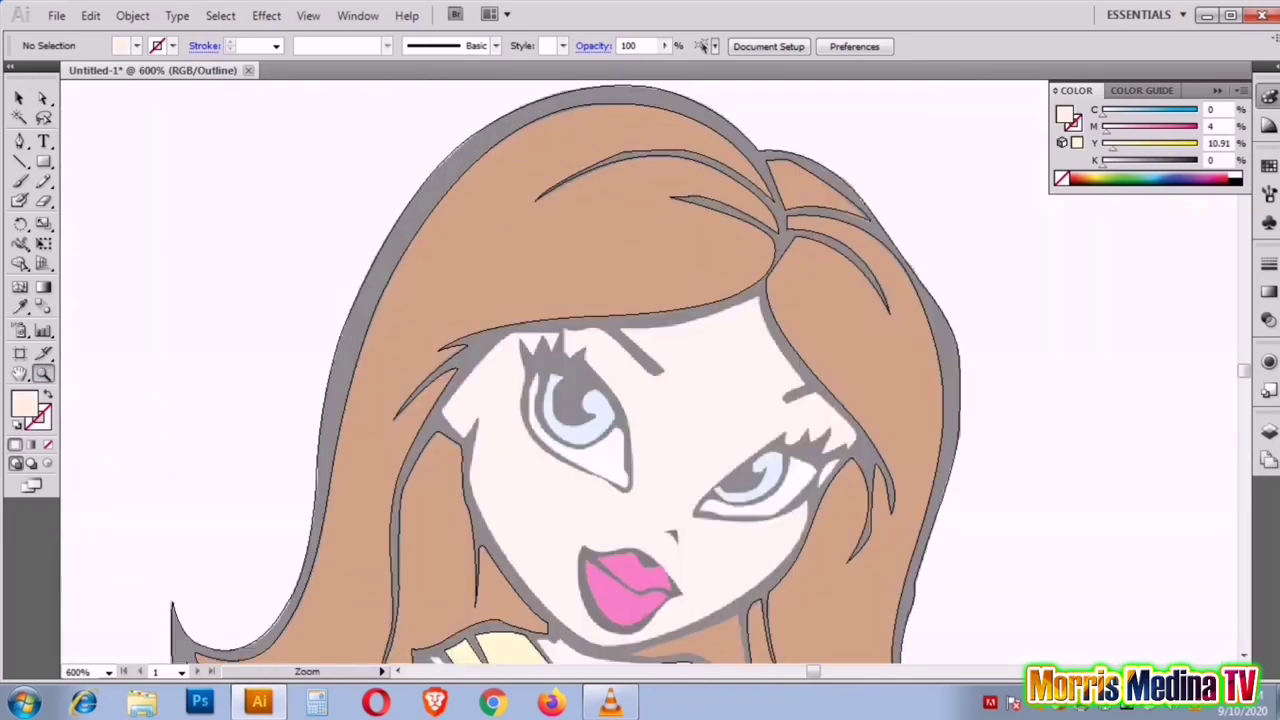
key(ctrl+plus)
click(683, 388)
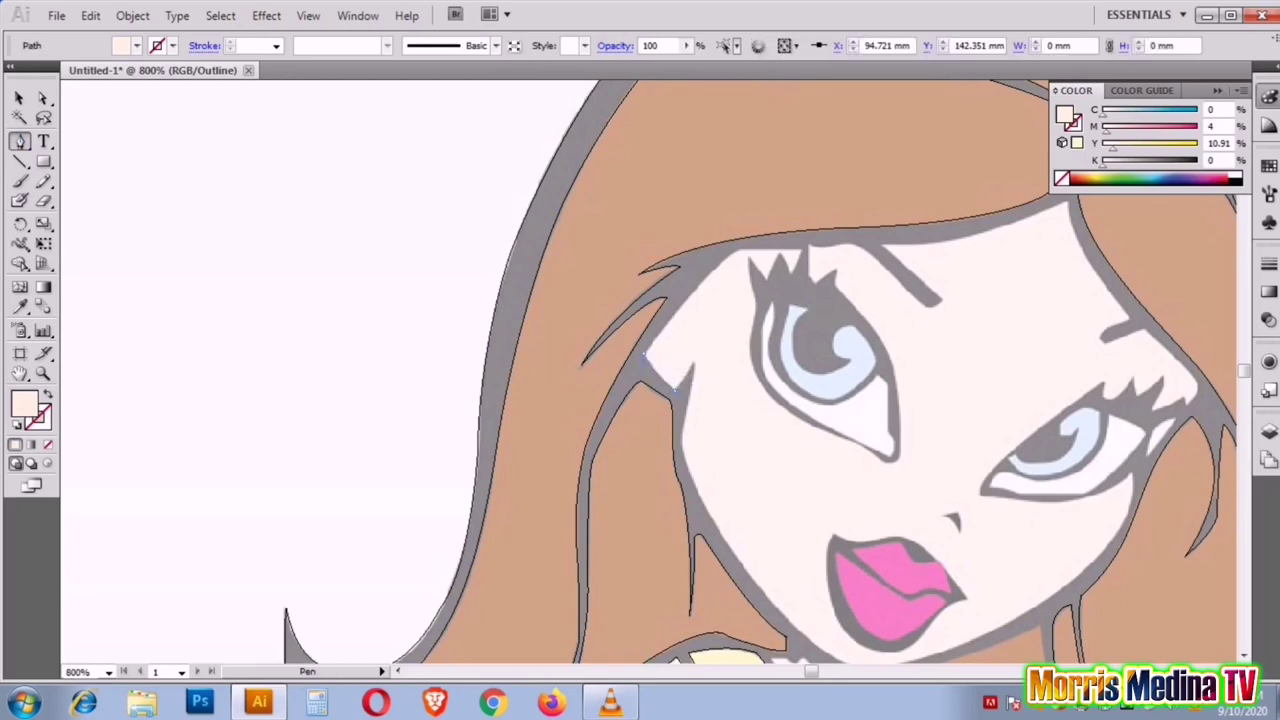
mouse_move(644, 352)
mouse_down()
mouse_move(760, 259)
mouse_move(778, 276)
mouse_up()
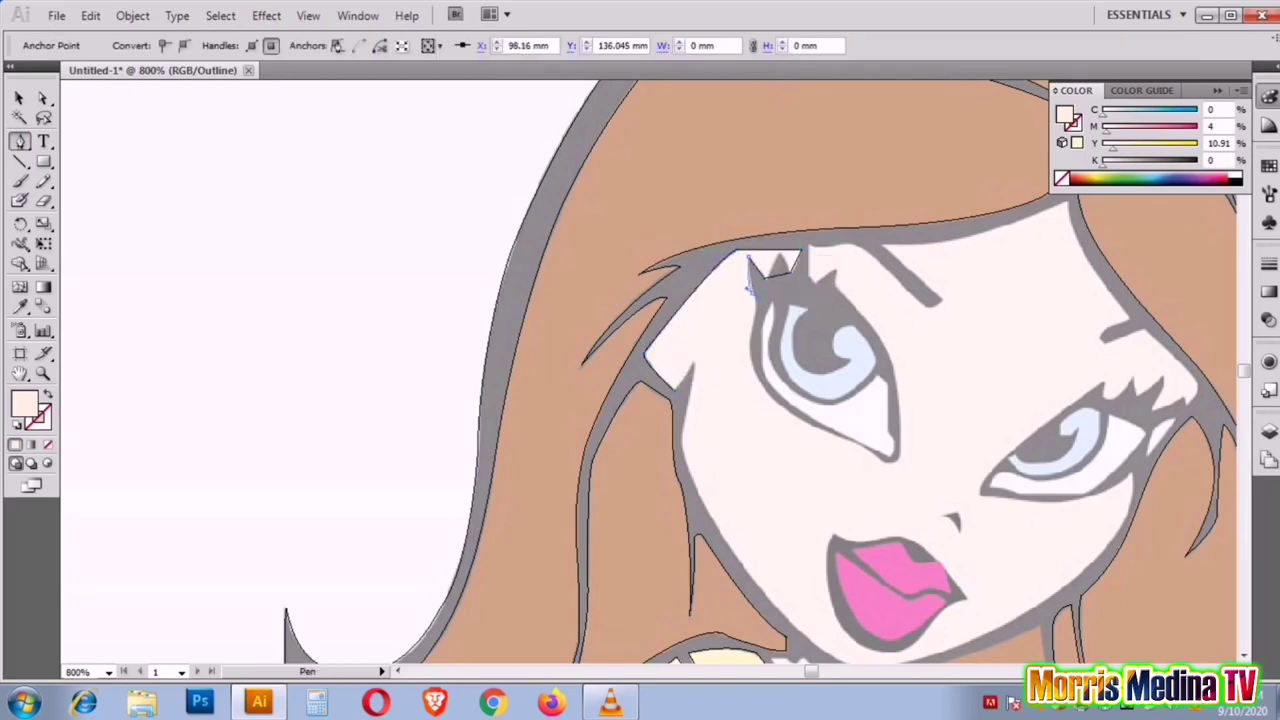
drag(780, 402, 849, 440)
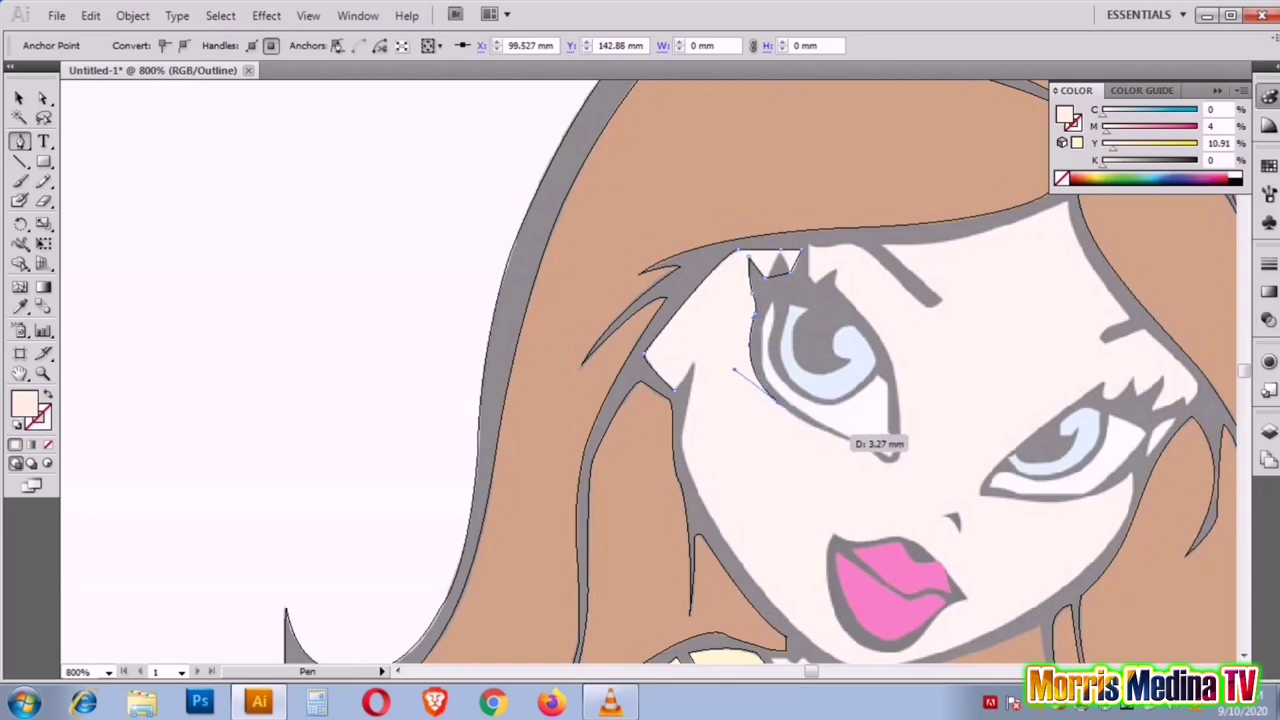
key(ctrl+plus)
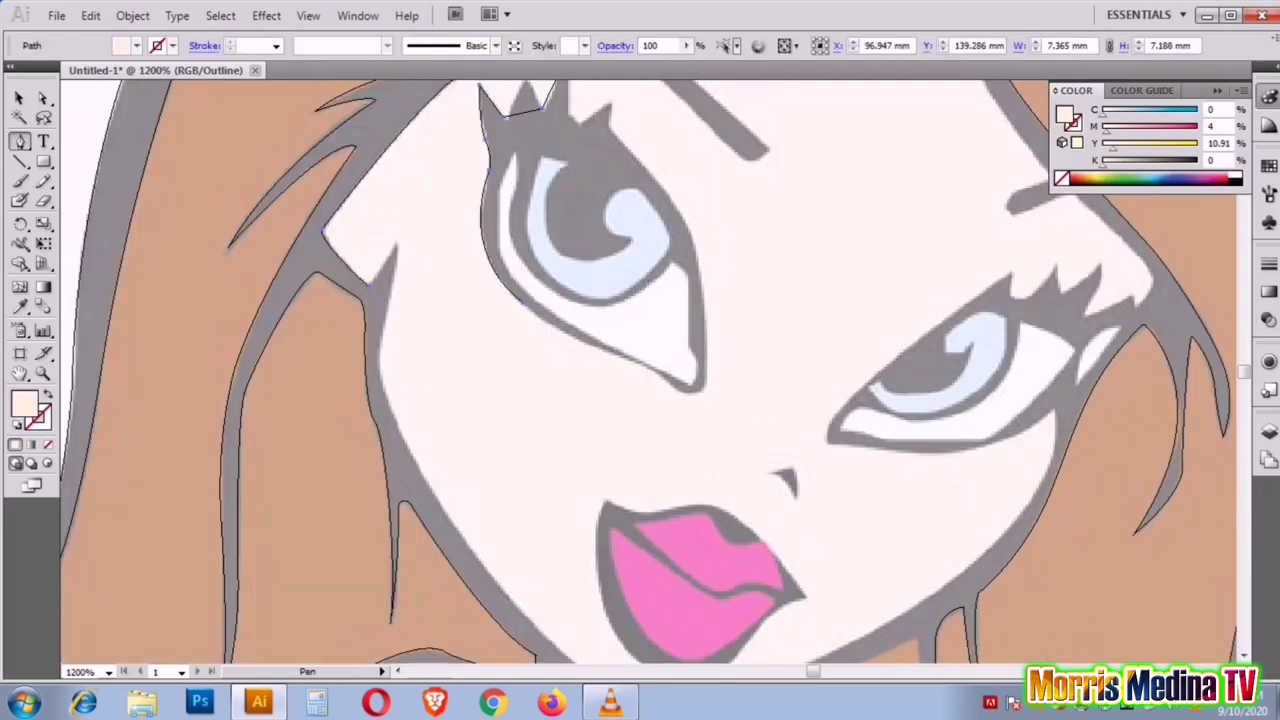
drag(608, 351, 676, 379)
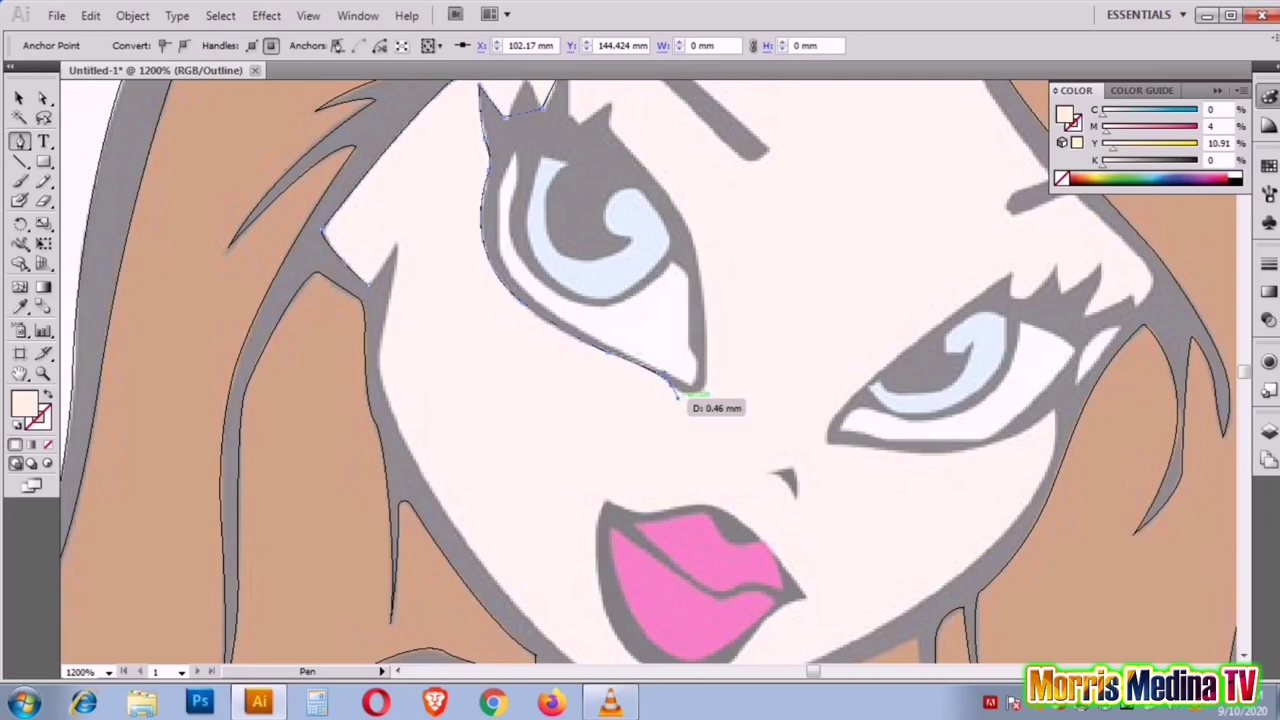
drag(700, 392, 701, 288)
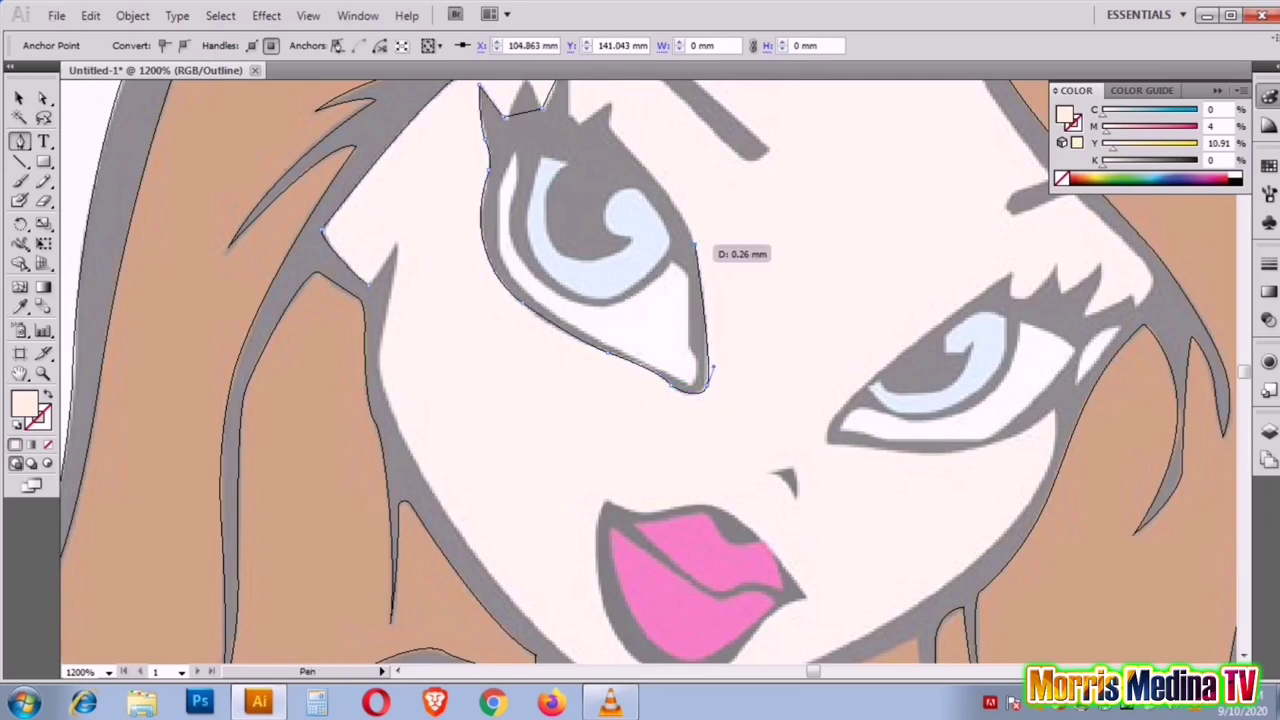
Step: Continue the face outline up the eye, across the lashes and brow, and down the hair edge
scroll(700, 260, up, 3)
mouse_move(608, 265)
mouse_down()
mouse_move(612, 245)
mouse_move(585, 270)
mouse_up()
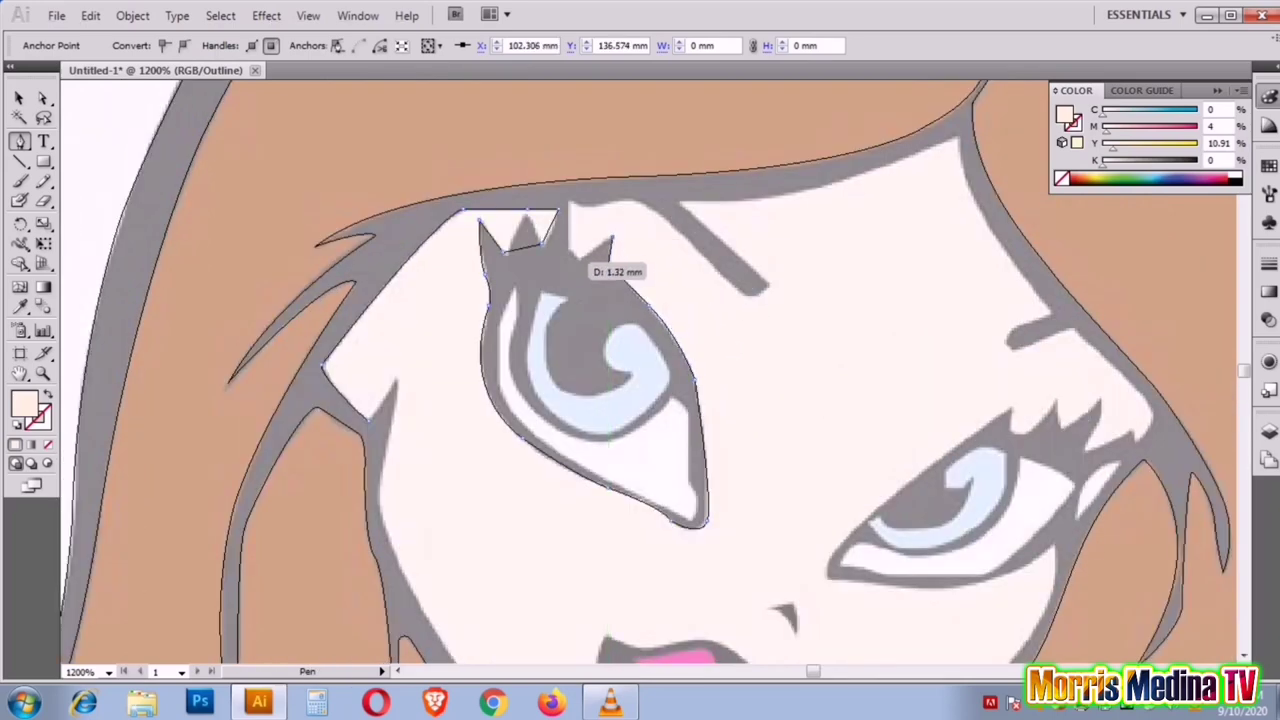
drag(570, 201, 665, 217)
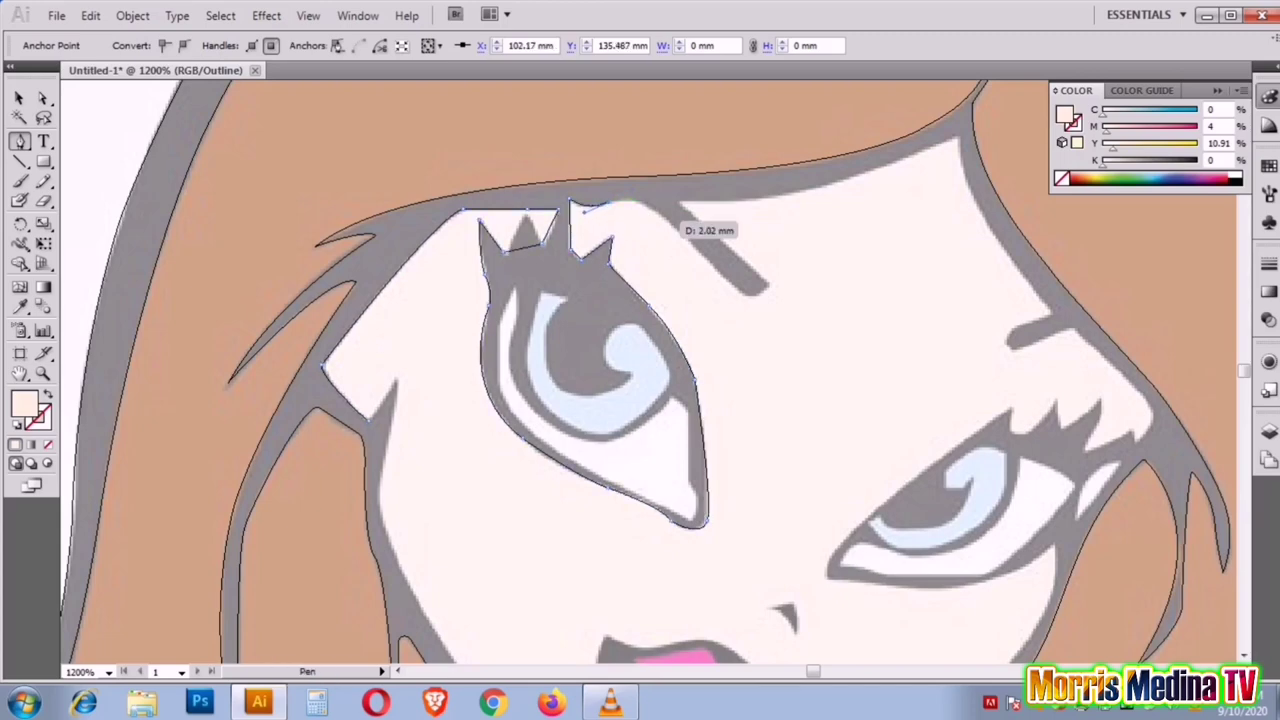
mouse_move(758, 293)
mouse_down()
mouse_move(688, 207)
mouse_move(462, 289)
mouse_up()
drag(625, 261, 715, 236)
mouse_move(770, 290)
mouse_down()
mouse_move(810, 405)
mouse_move(788, 424)
mouse_move(905, 328)
mouse_up()
scroll(814, 418, down, 3)
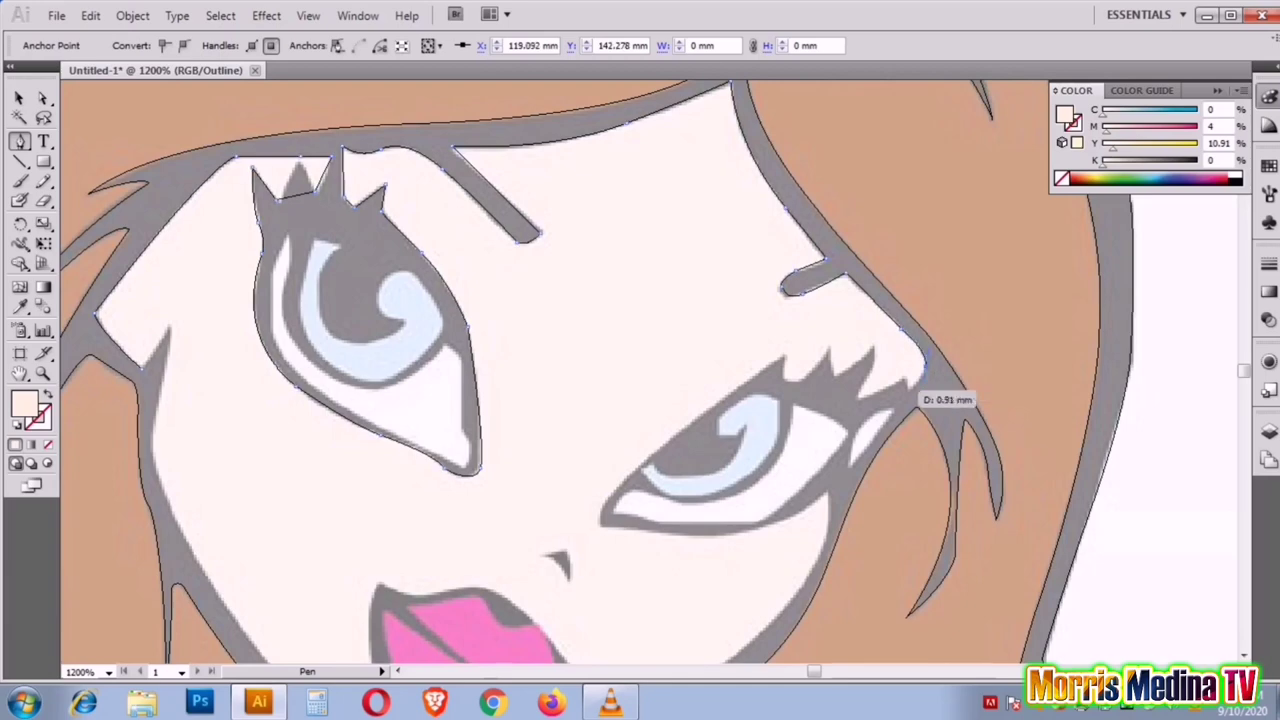
mouse_move(916, 392)
mouse_down()
mouse_move(870, 403)
mouse_move(877, 375)
mouse_move(852, 372)
mouse_up()
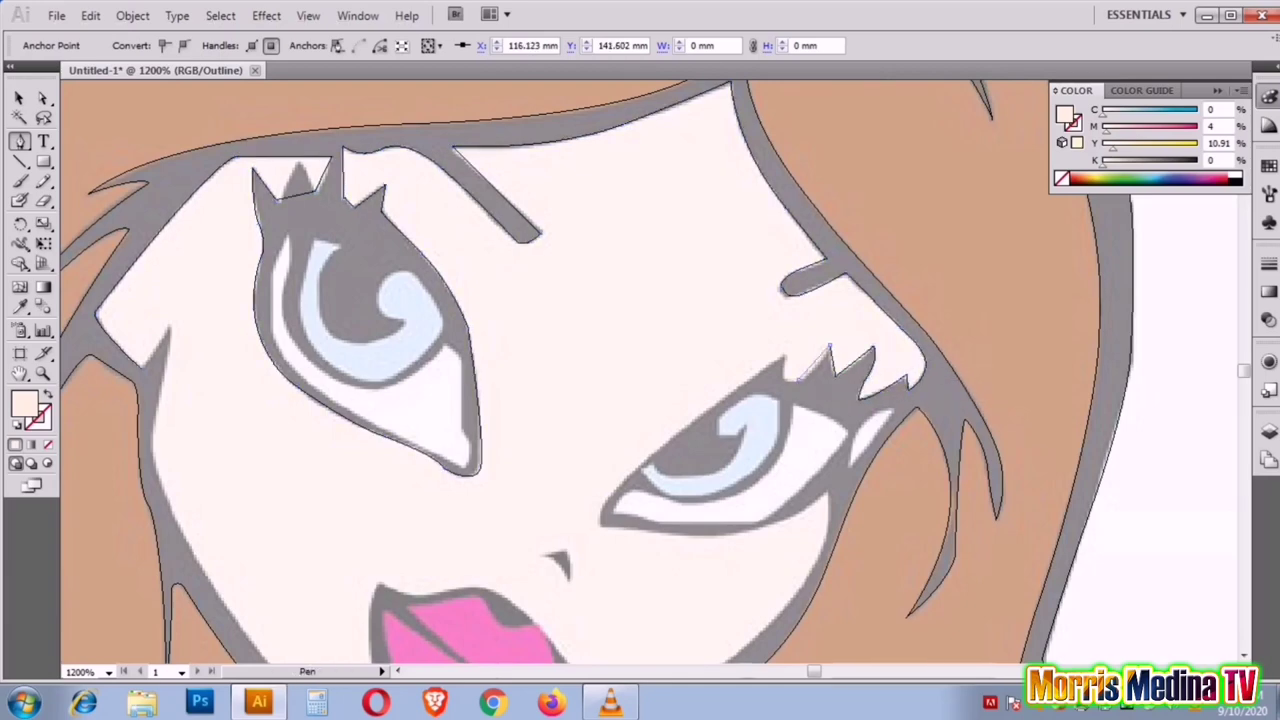
Step: Bring the face outline past the lashes and lower eye, around the chin and up the left cheek
alt+click(785, 378)
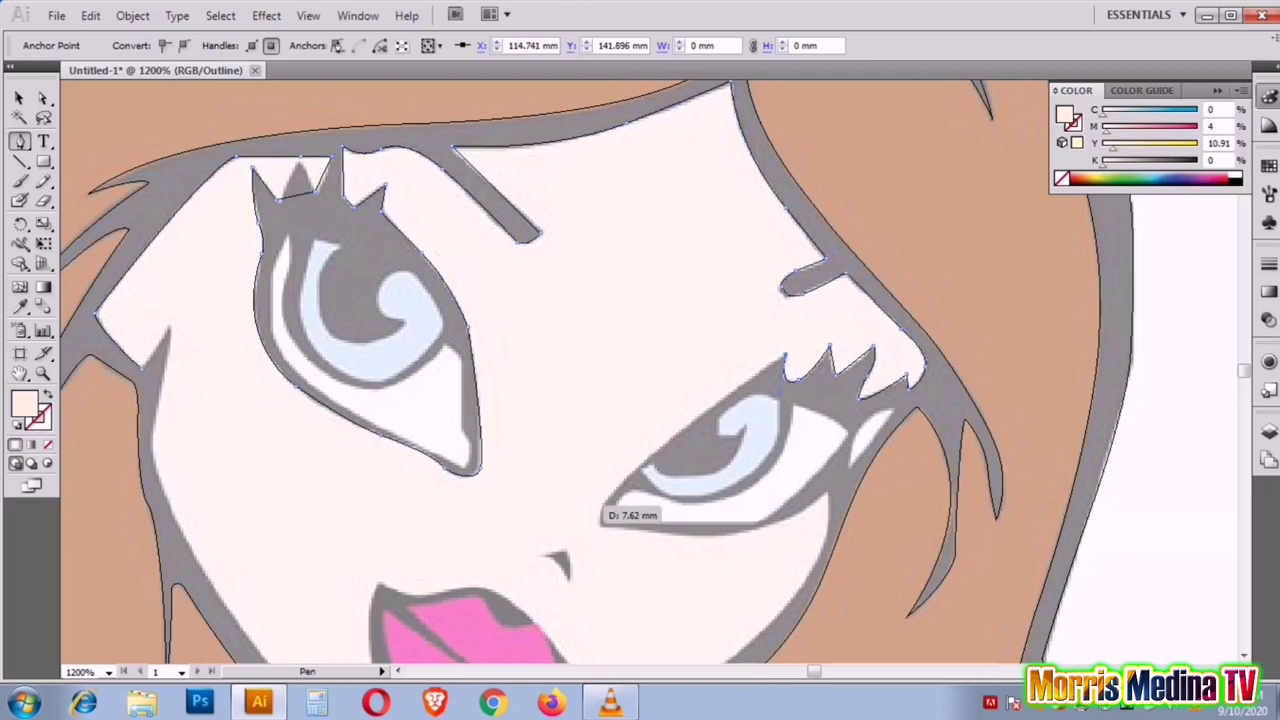
scroll(604, 485, down, 1)
scroll(604, 485, down, 2)
drag(602, 388, 635, 392)
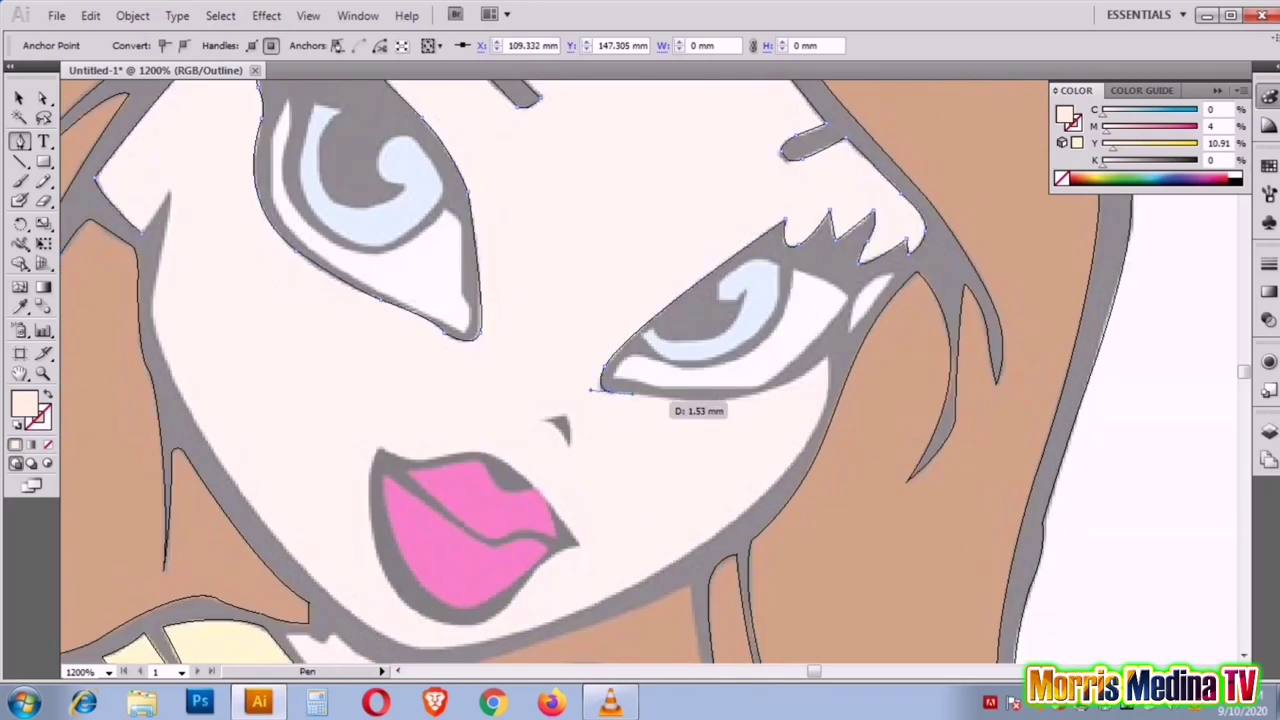
drag(785, 383, 838, 366)
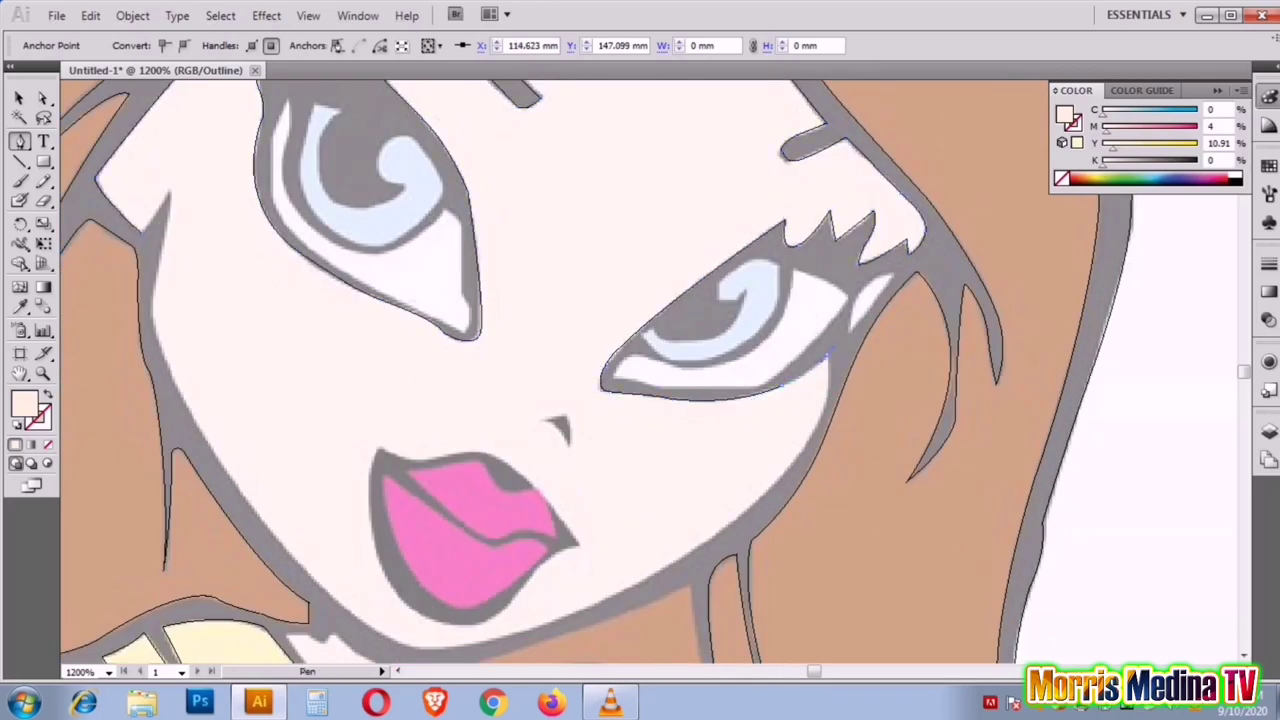
mouse_move(748, 508)
mouse_down()
mouse_move(404, 645)
mouse_move(195, 425)
mouse_up()
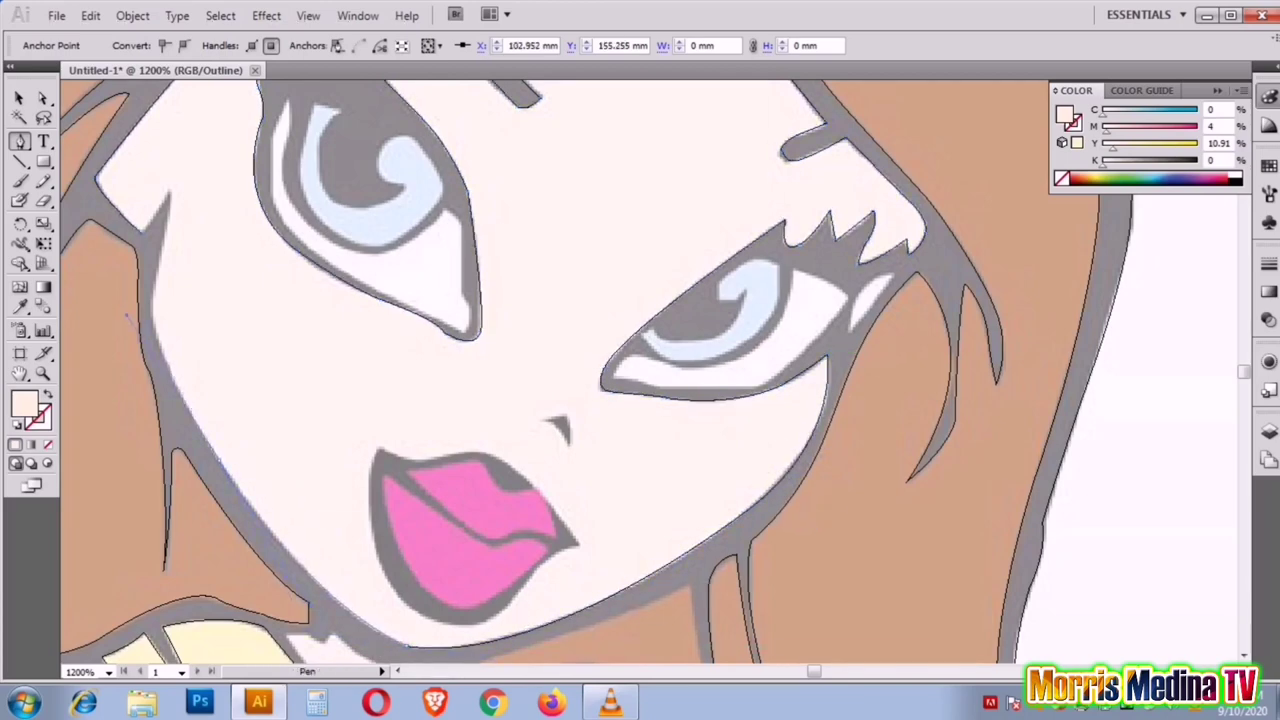
drag(270, 520, 163, 298)
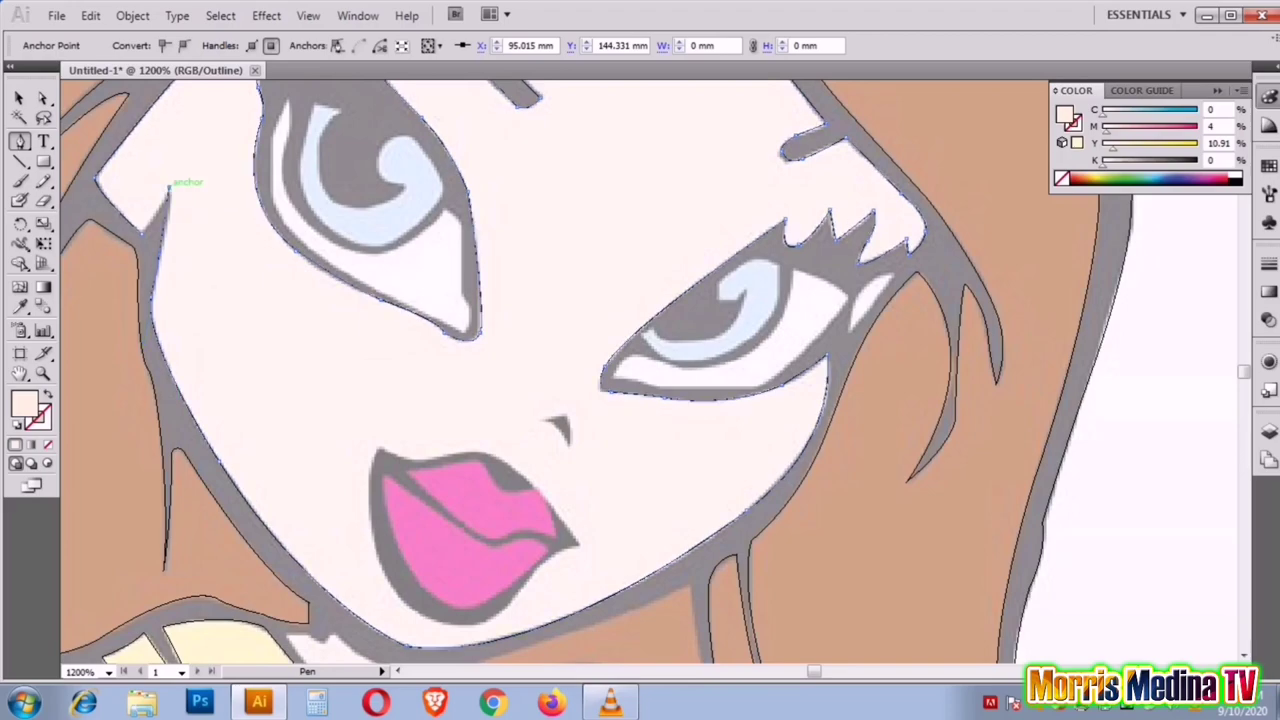
Step: Zoom in on the neckline and trace the neck skin shape down to the V point
key(z)
alt+click(157, 245)
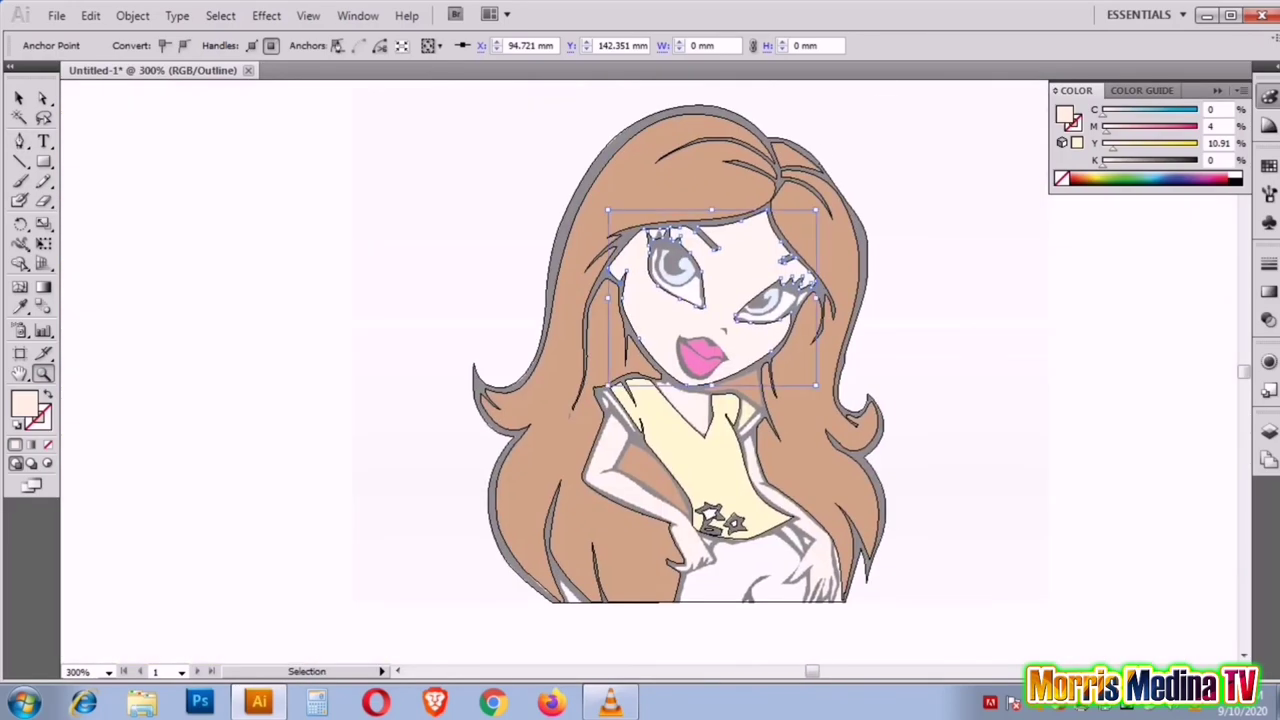
key(ctrl+y)
key(ctrl+y)
key(ctrl+plus)
key(ctrl+plus)
key(ctrl+plus)
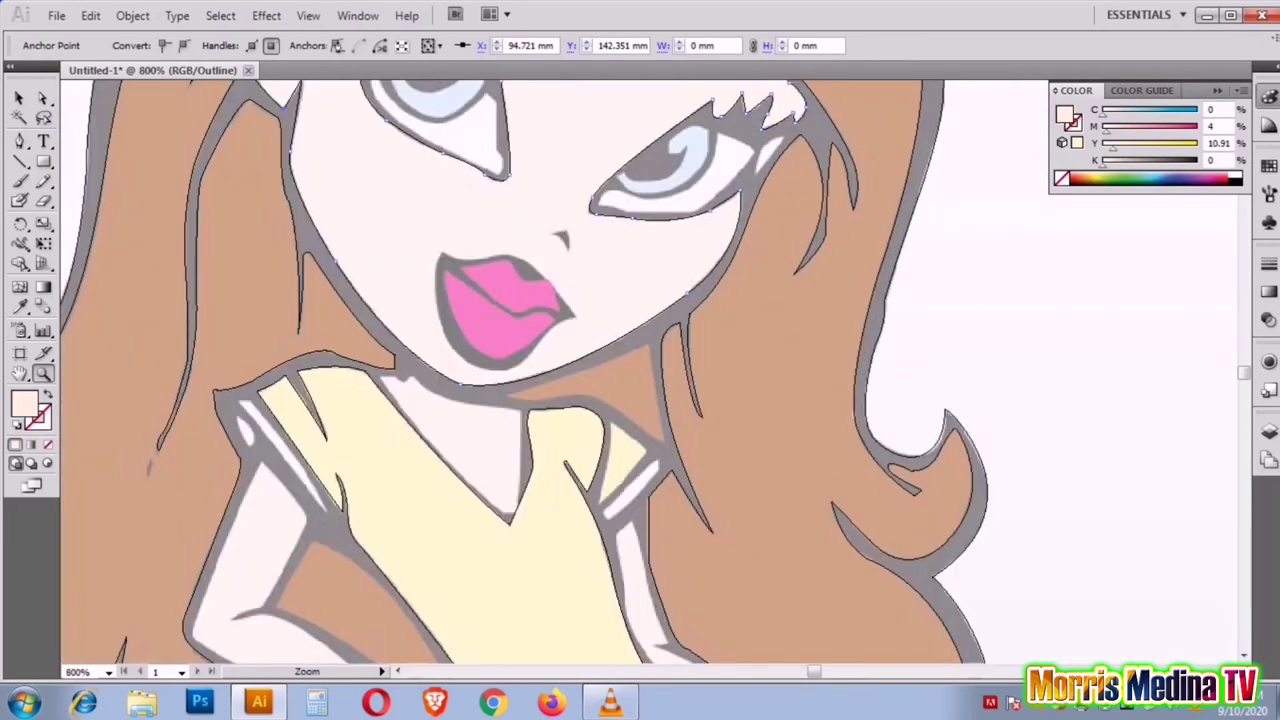
key(ctrl+plus)
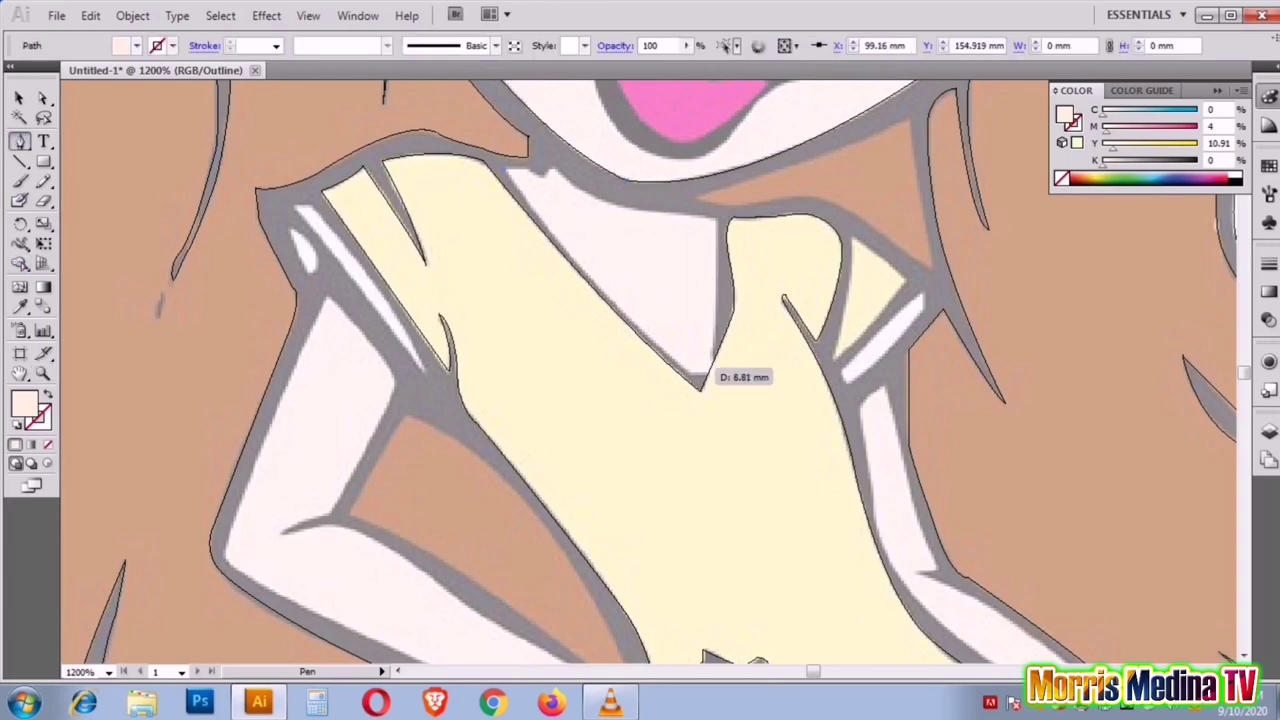
click(697, 375)
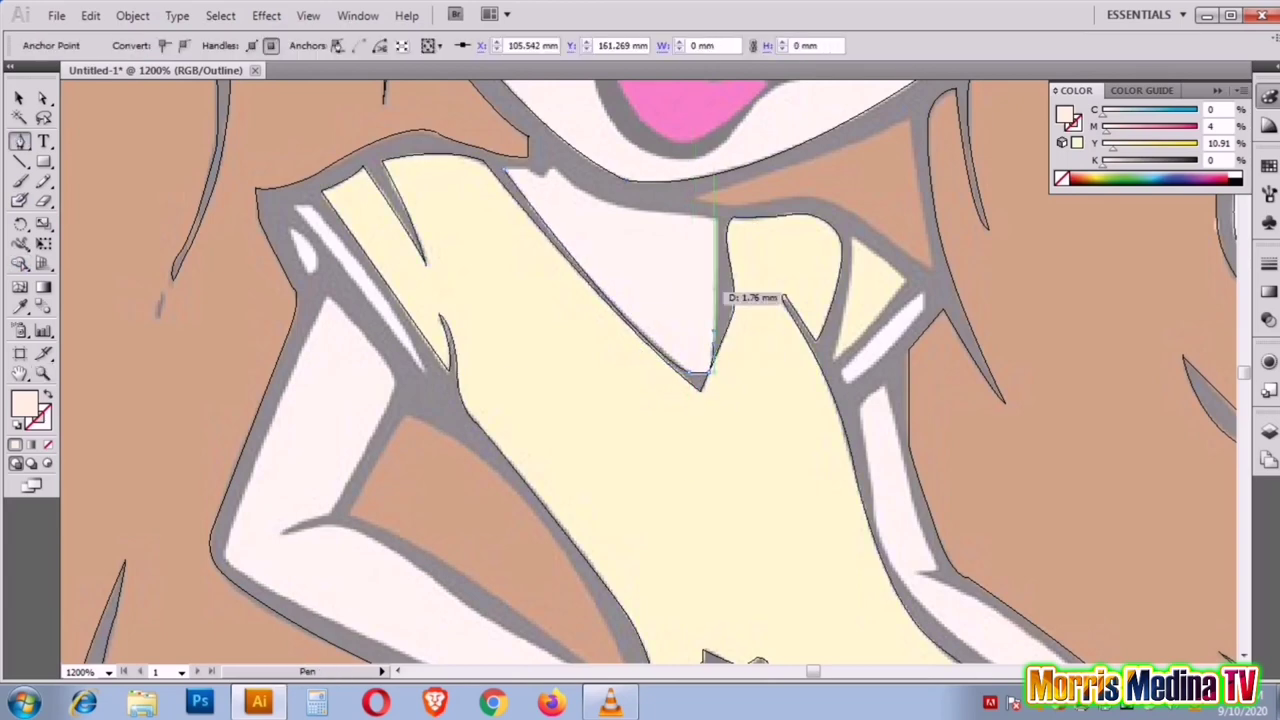
click(713, 216)
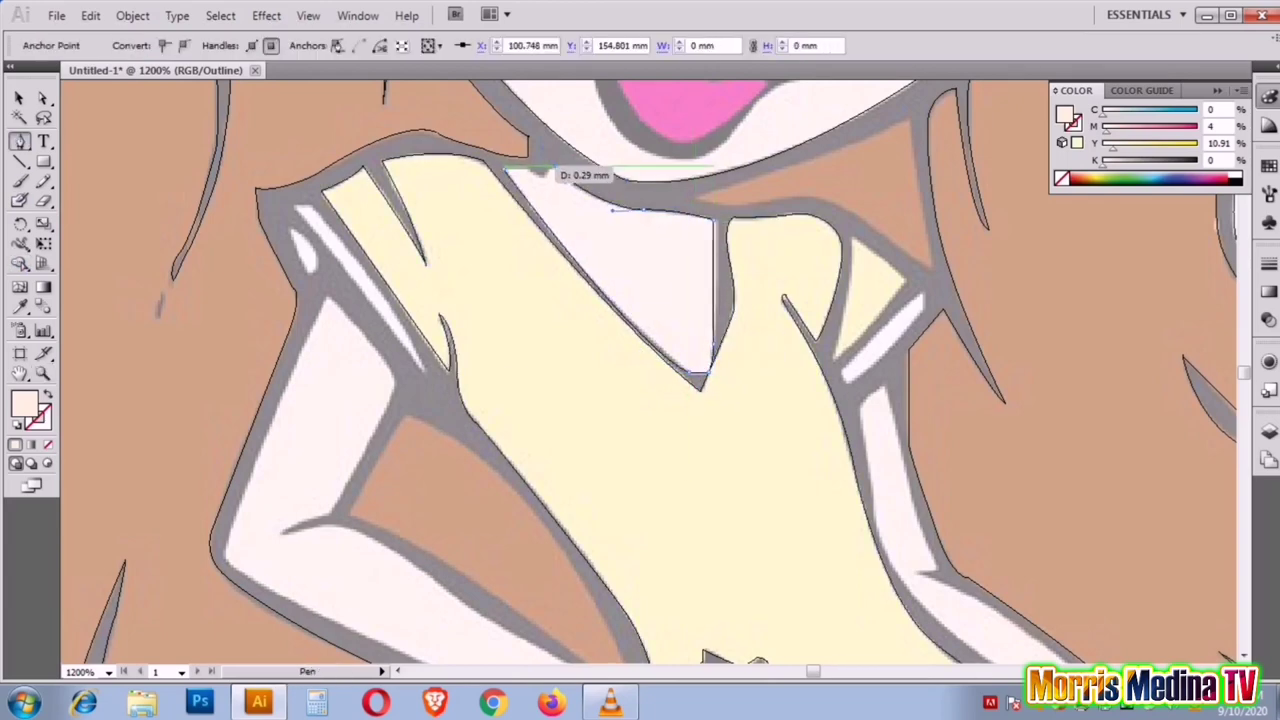
drag(540, 172, 512, 175)
drag(700, 375, 635, 348)
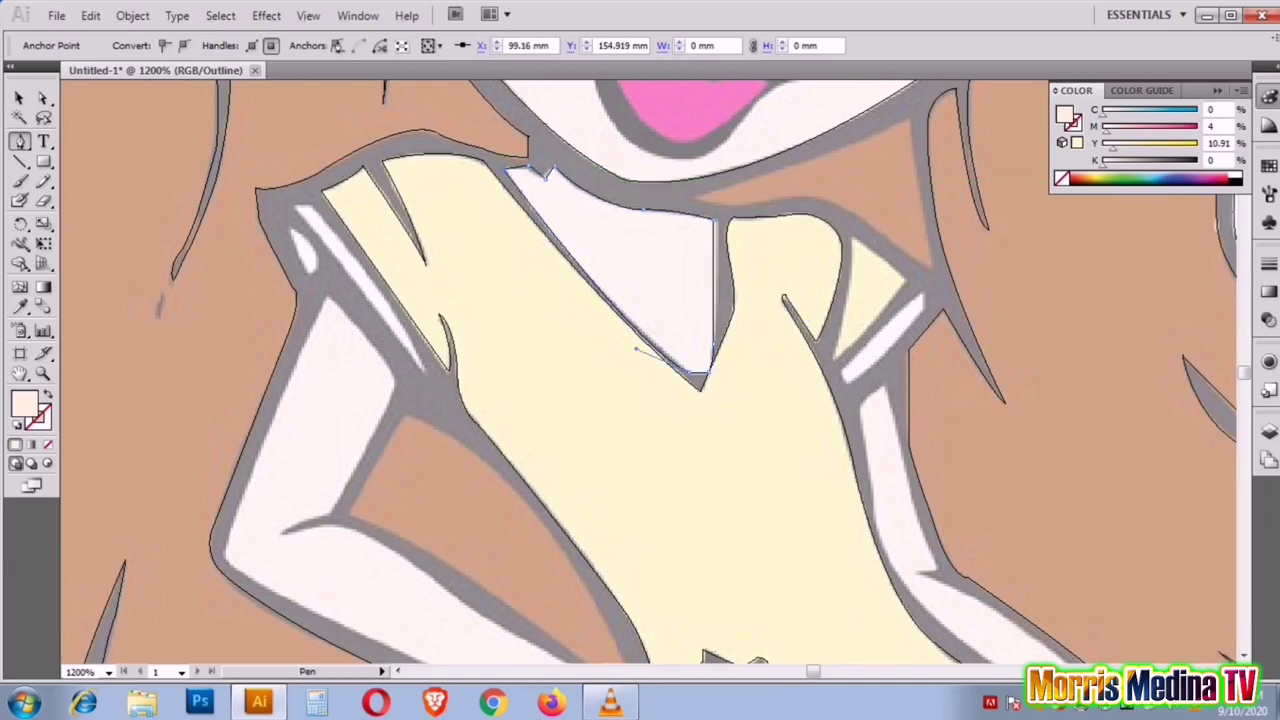
Step: Trace the left arm's outline down toward the hand on her hip
drag(378, 377, 468, 345)
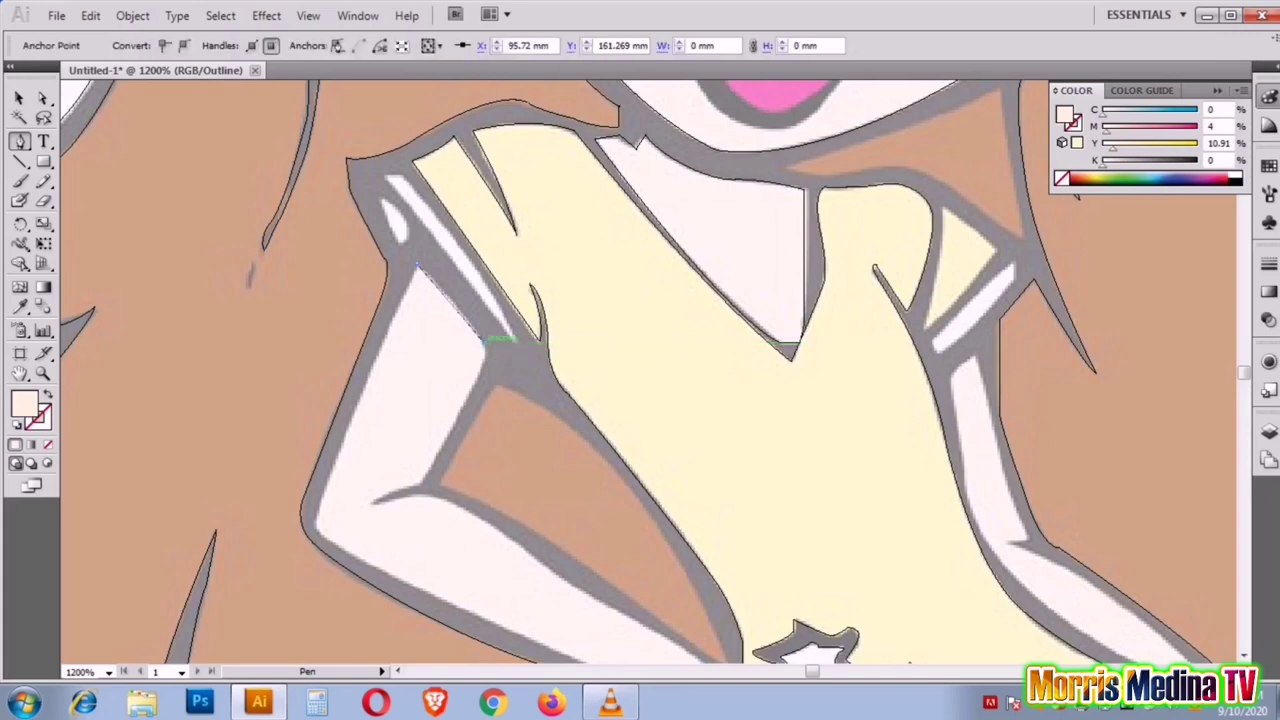
drag(487, 349, 470, 466)
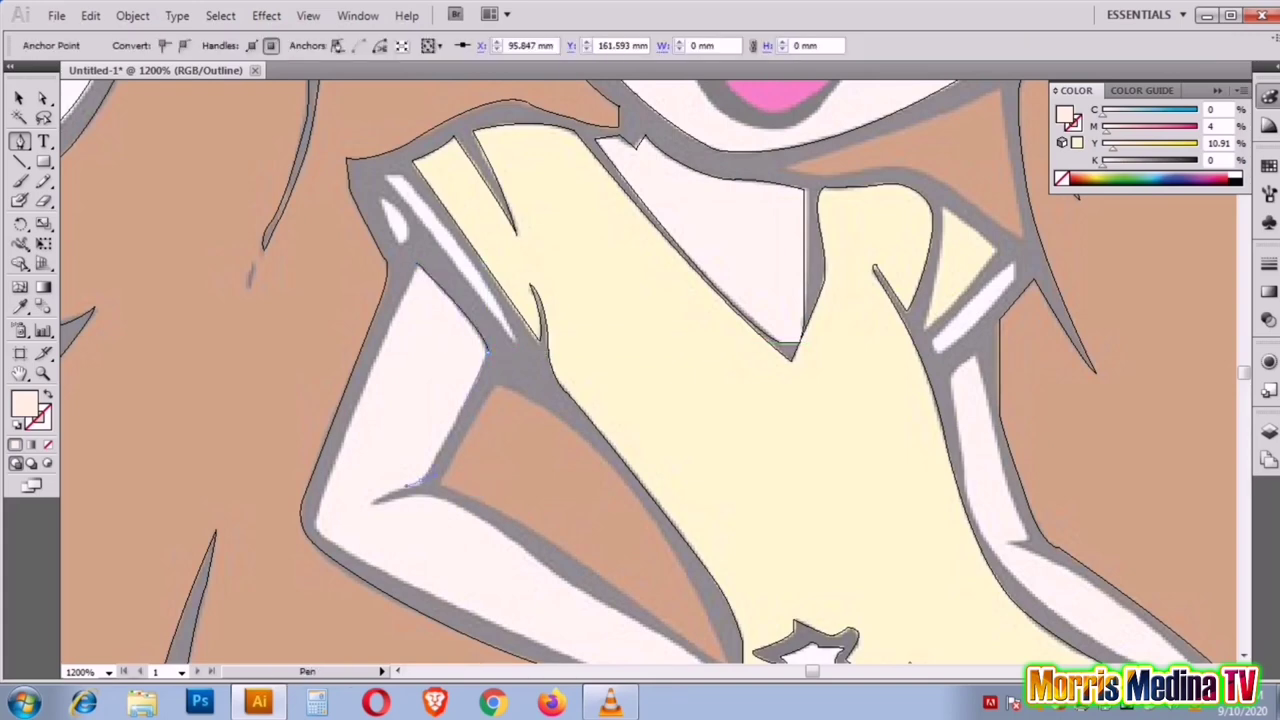
click(418, 485)
scroll(500, 470, down, 2)
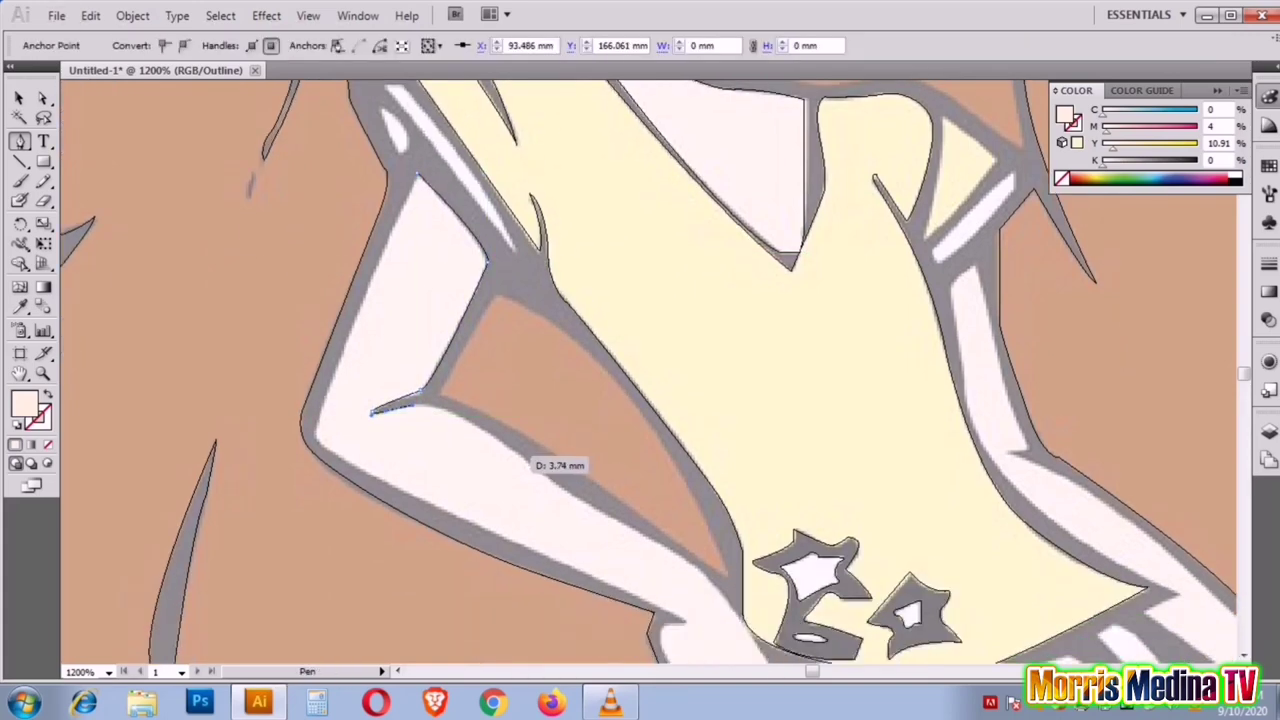
drag(530, 459, 632, 519)
scroll(628, 525, down, 5)
mouse_move(625, 275)
mouse_down()
mouse_move(760, 410)
mouse_move(828, 512)
mouse_move(812, 527)
mouse_up()
Step: Magnify the hand and trace the fingertips and the hand's lower edge with Pen anchors
click(734, 496)
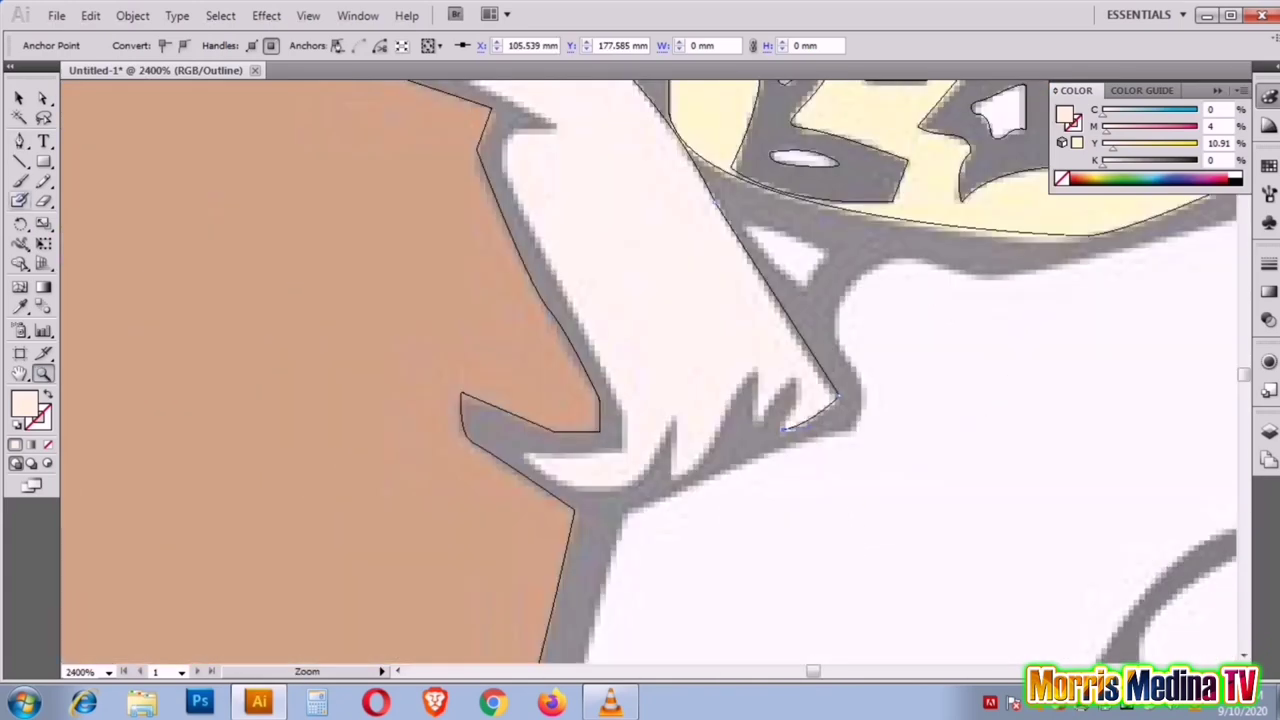
click(804, 385)
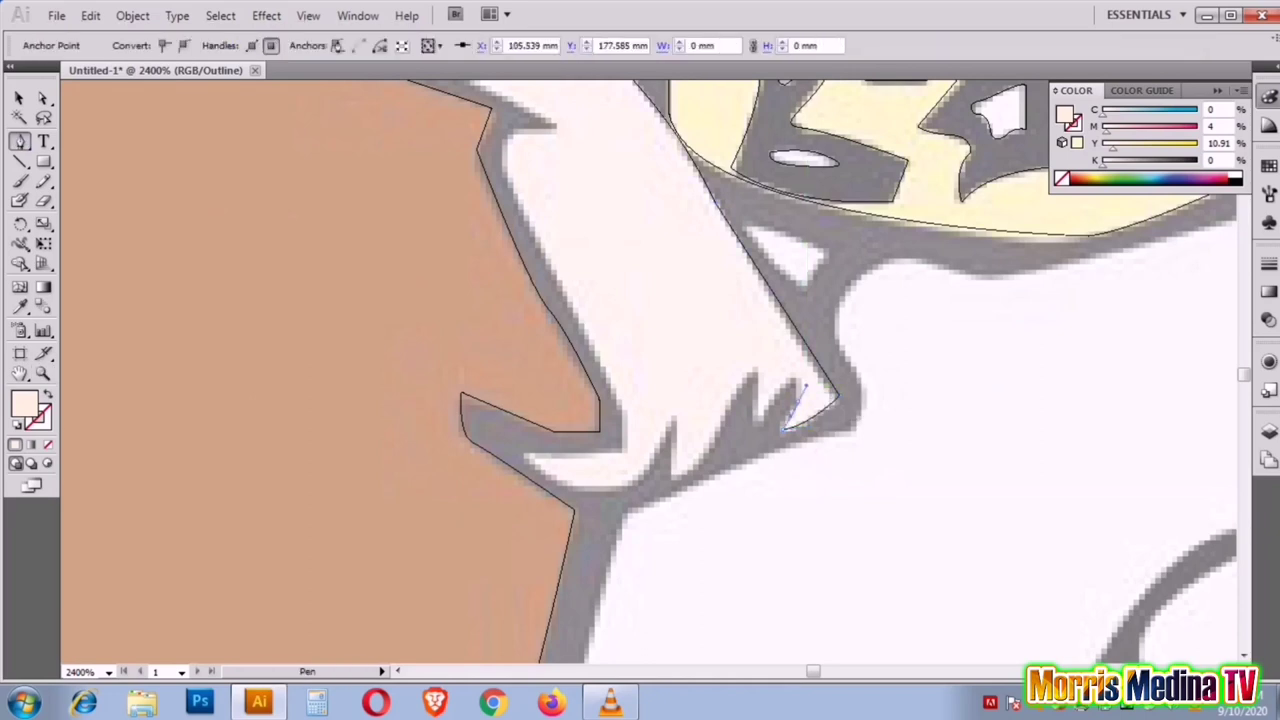
drag(762, 424, 760, 346)
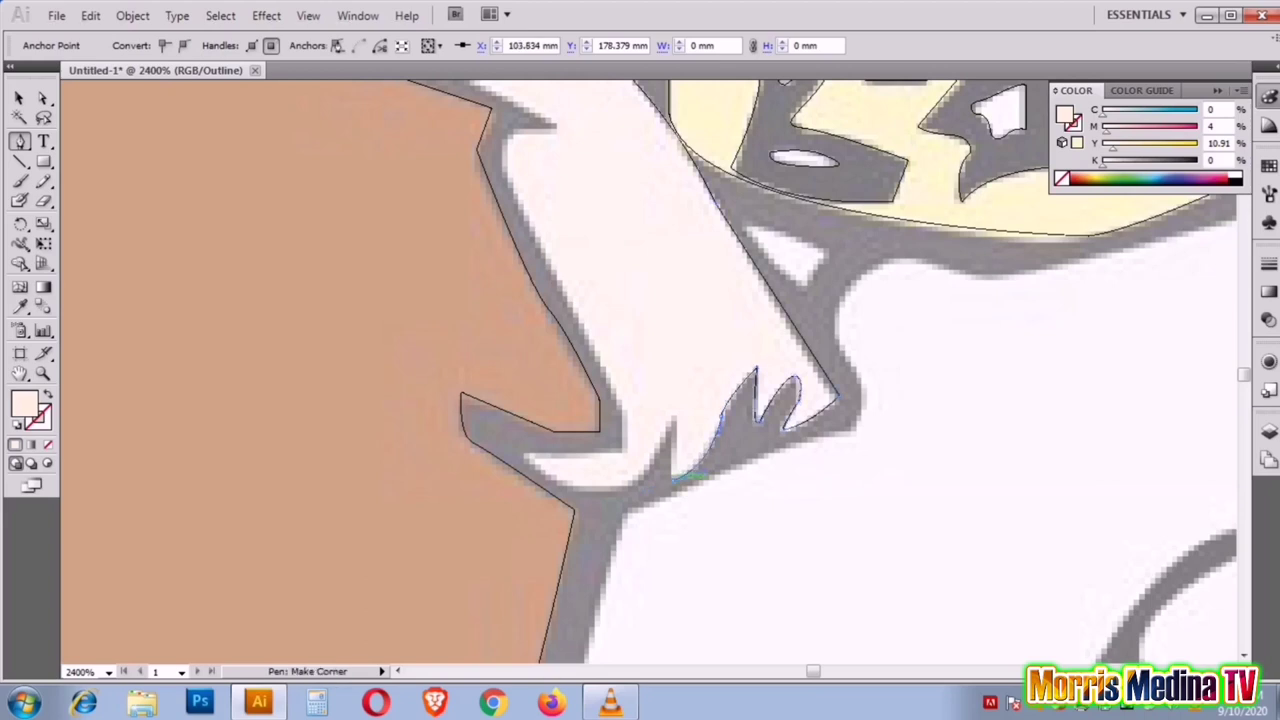
click(672, 478)
click(672, 420)
mouse_move(527, 457)
mouse_down()
mouse_move(632, 447)
mouse_move(650, 425)
mouse_up()
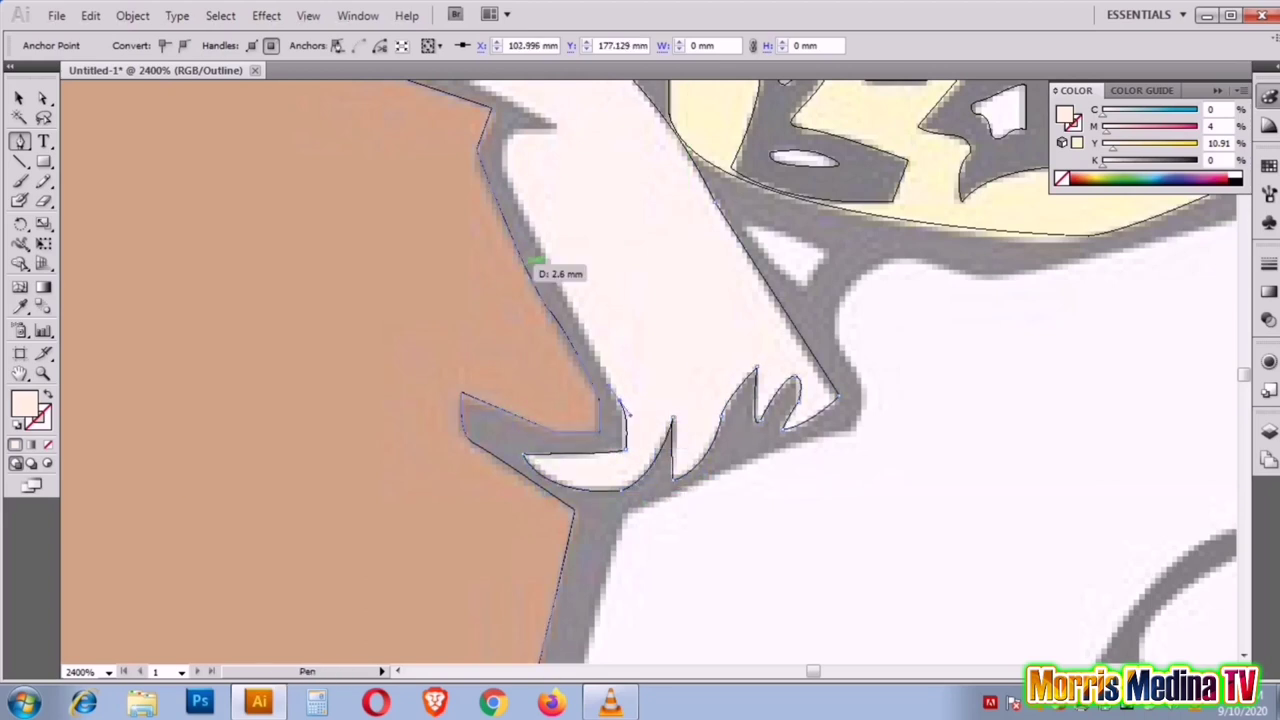
Step: Carry the skin-tone outline up the arm's inner edge, then zoom out to 400% and deselect it
drag(543, 271, 550, 186)
scroll(550, 200, up, 3)
drag(558, 353, 585, 338)
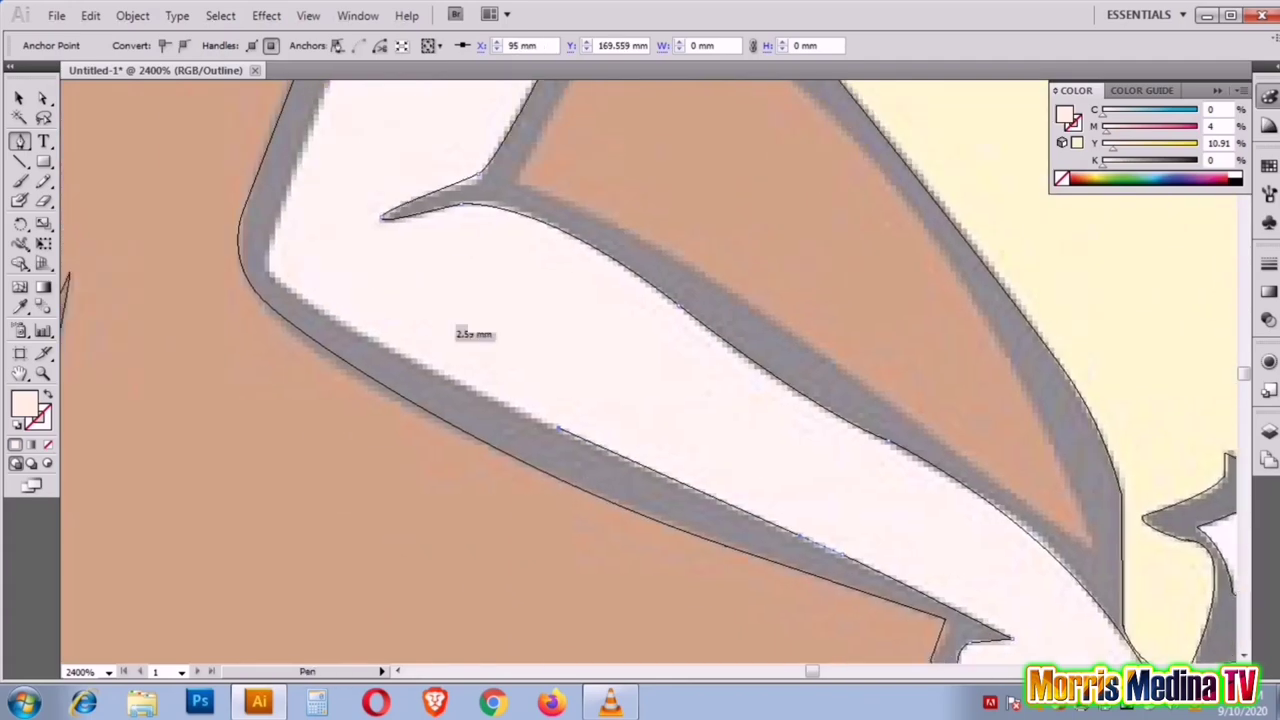
drag(585, 338, 800, 540)
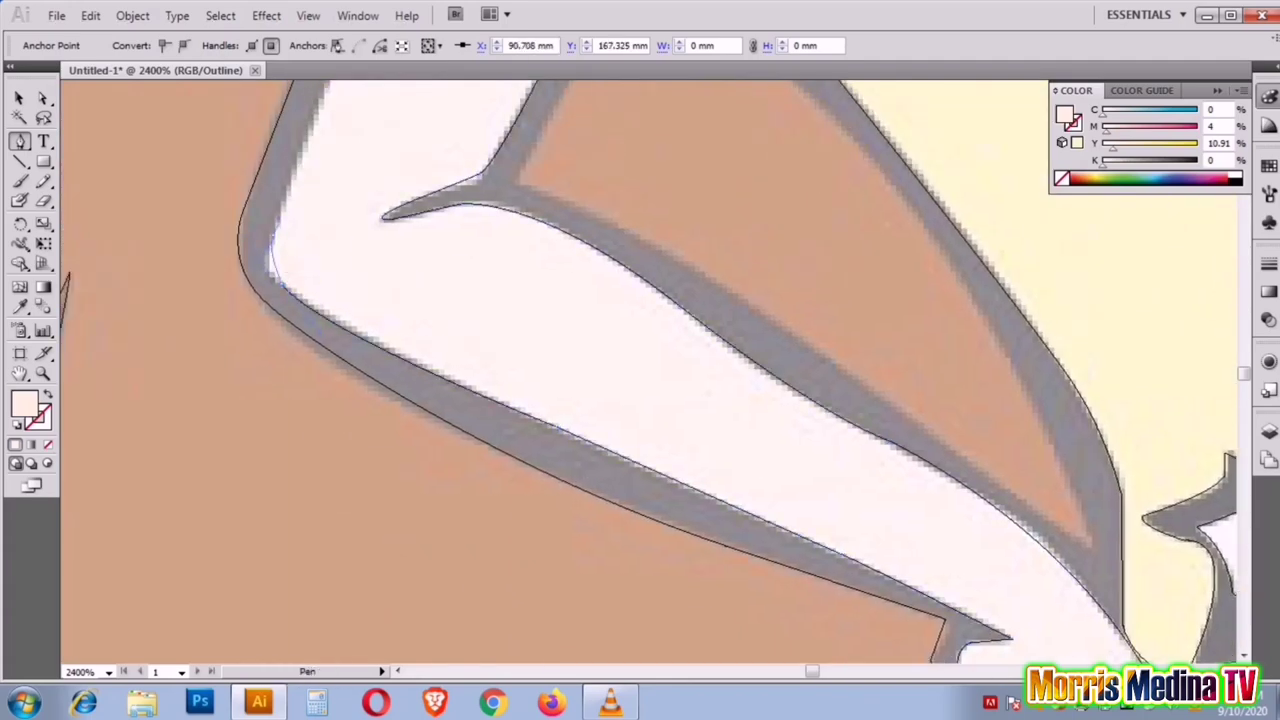
scroll(400, 350, up, 5)
drag(370, 338, 460, 305)
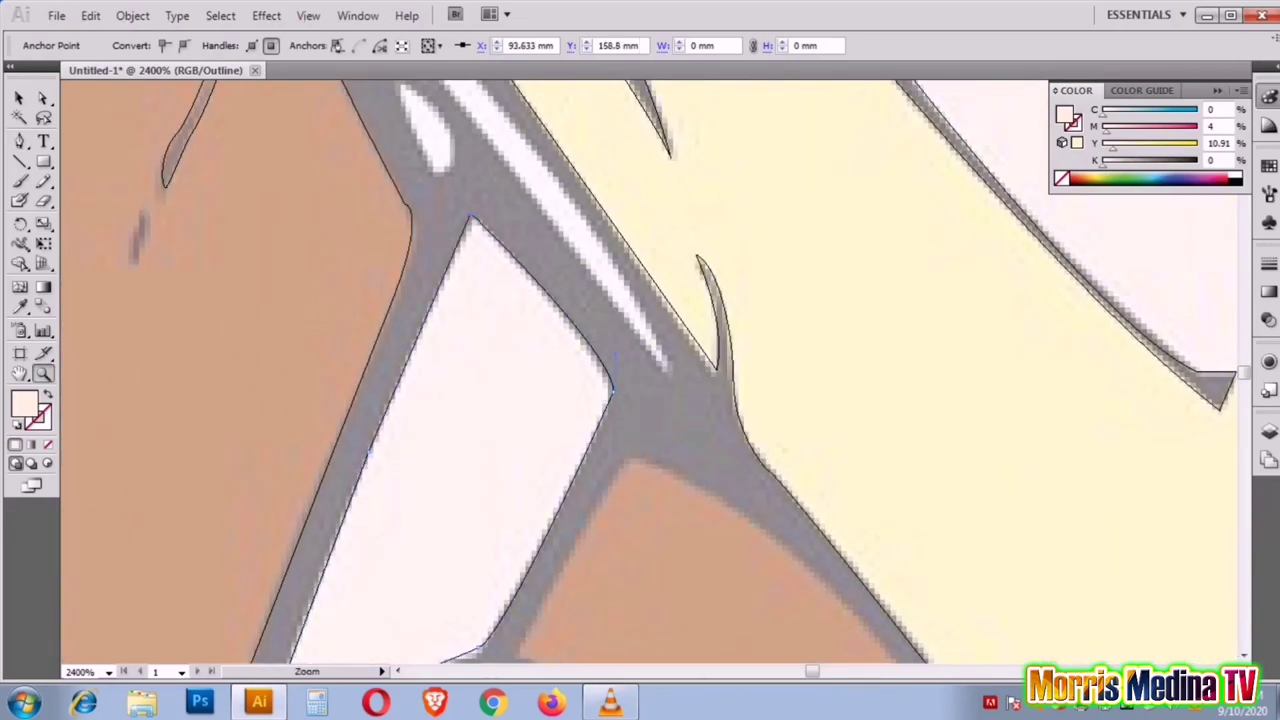
key(ctrl+minus)
key(ctrl+minus)
key(ctrl+minus)
key(ctrl+shift+a)
Step: Zoom in on the right arm beside the hair and start its Pen outline, dismissing the alert
key(v)
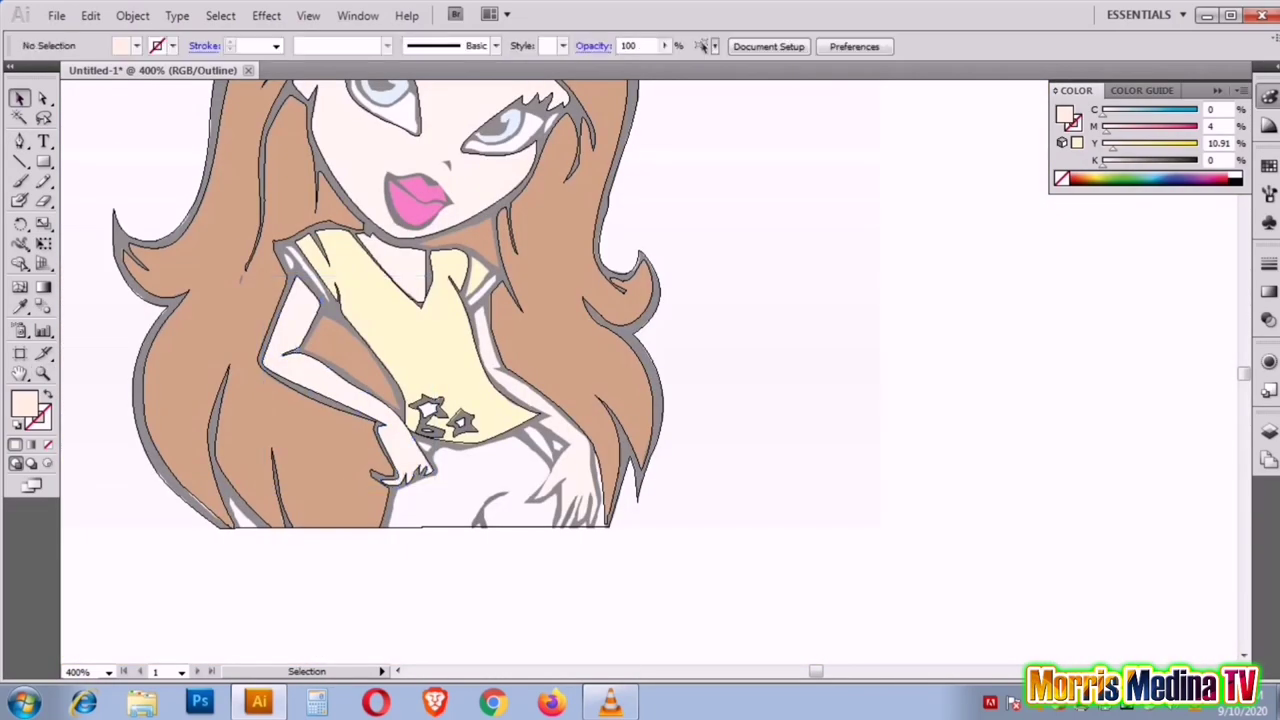
key(ctrl+plus)
key(ctrl+plus)
key(ctrl+plus)
key(ctrl+plus)
key(ctrl+plus)
key(p)
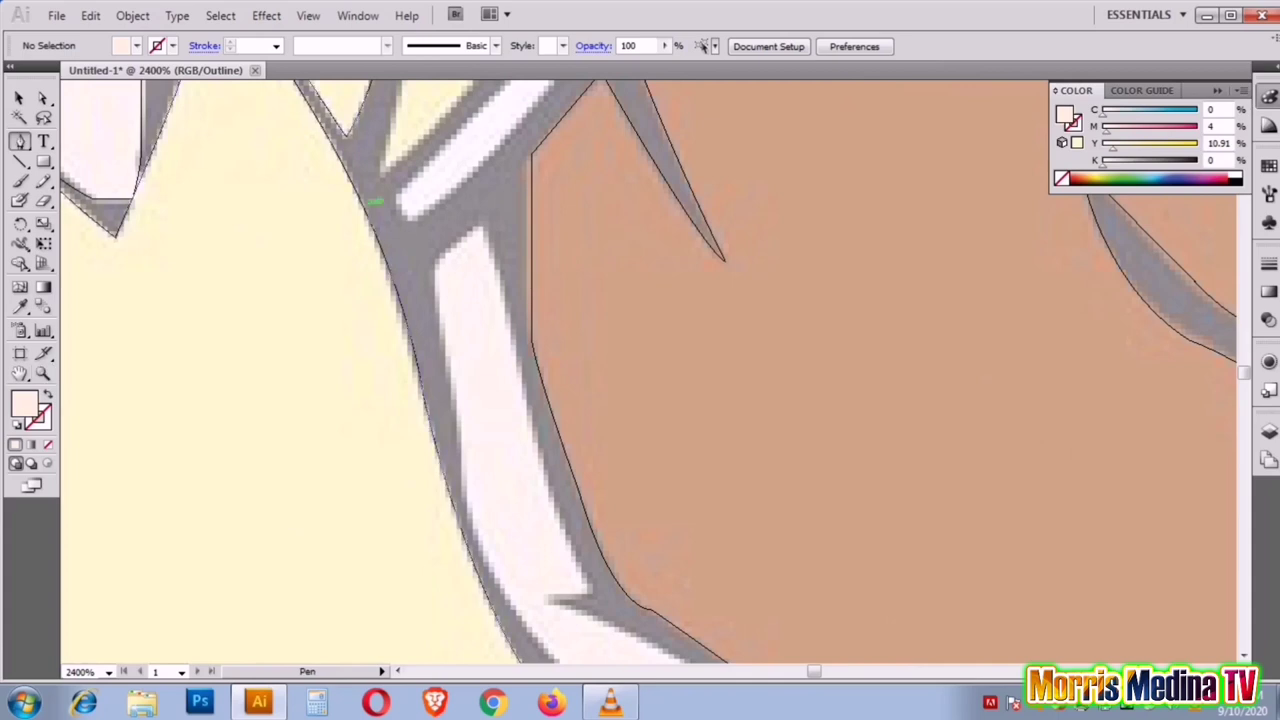
drag(440, 285, 502, 228)
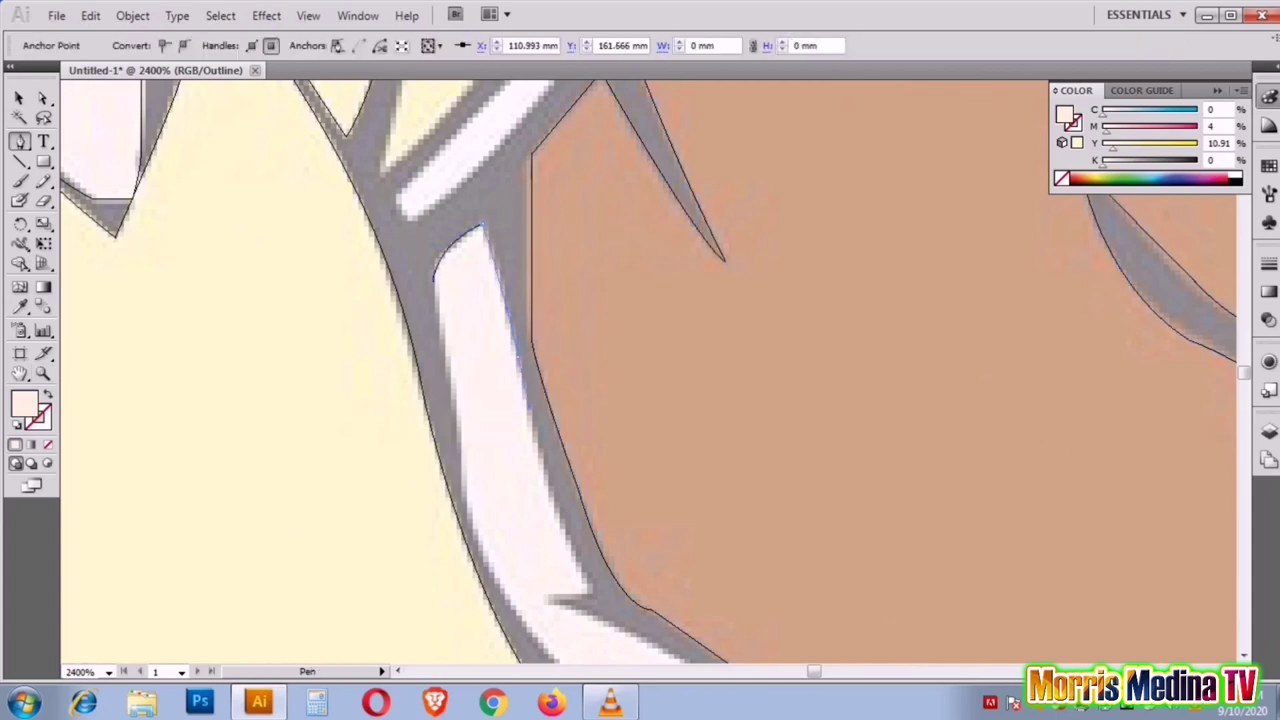
scroll(600, 400, down, 3)
drag(590, 462, 628, 494)
key(Return)
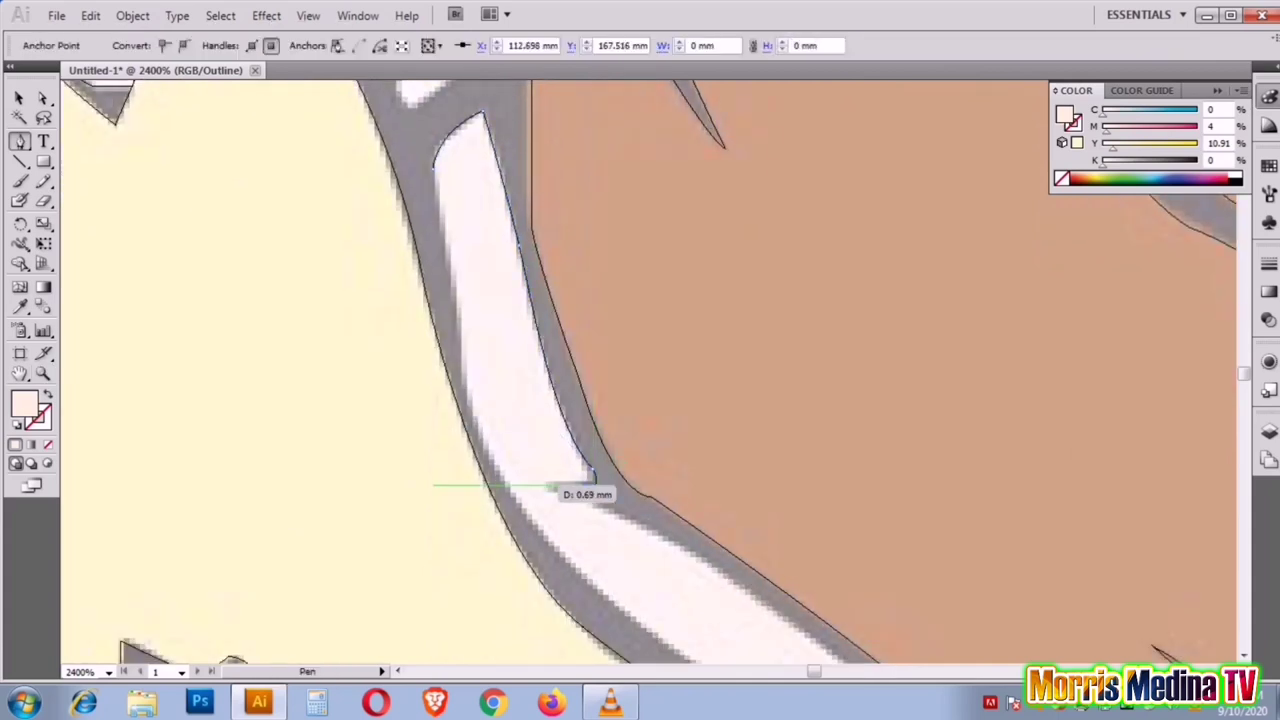
Step: Trace the outline around each finger of the hand resting on the hip
scroll(553, 494, down, 3)
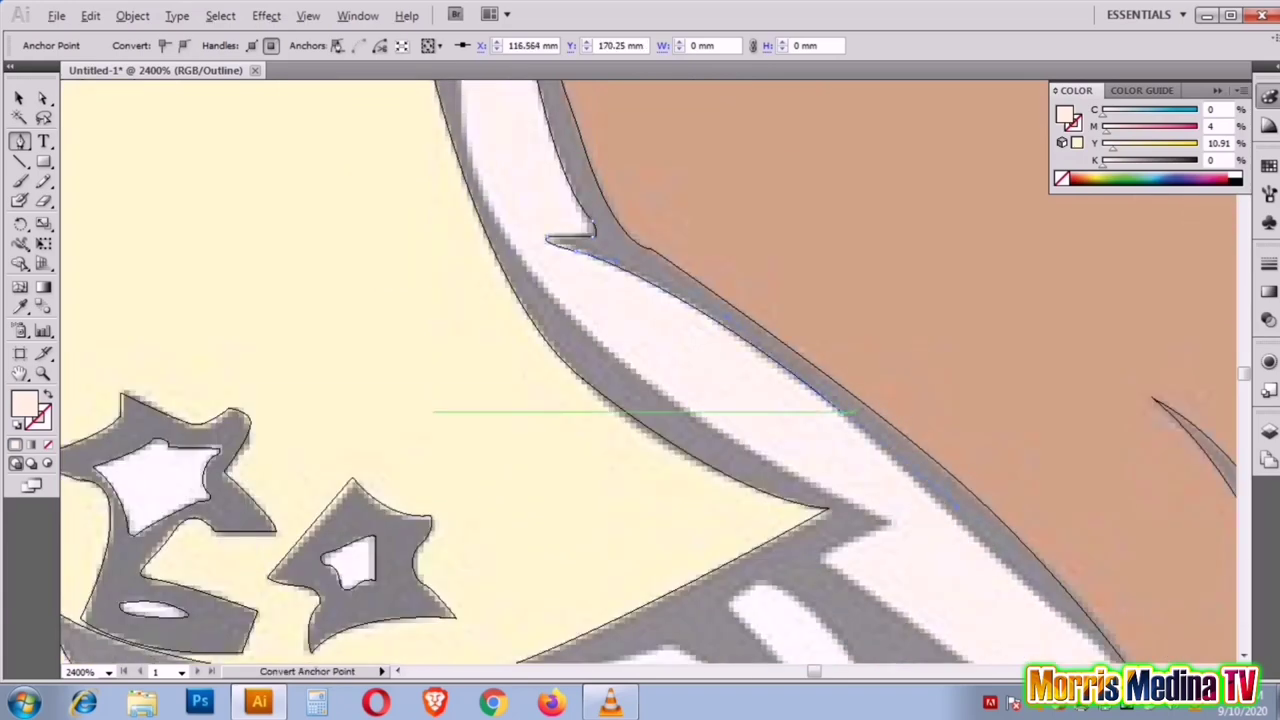
scroll(690, 310, down, 3)
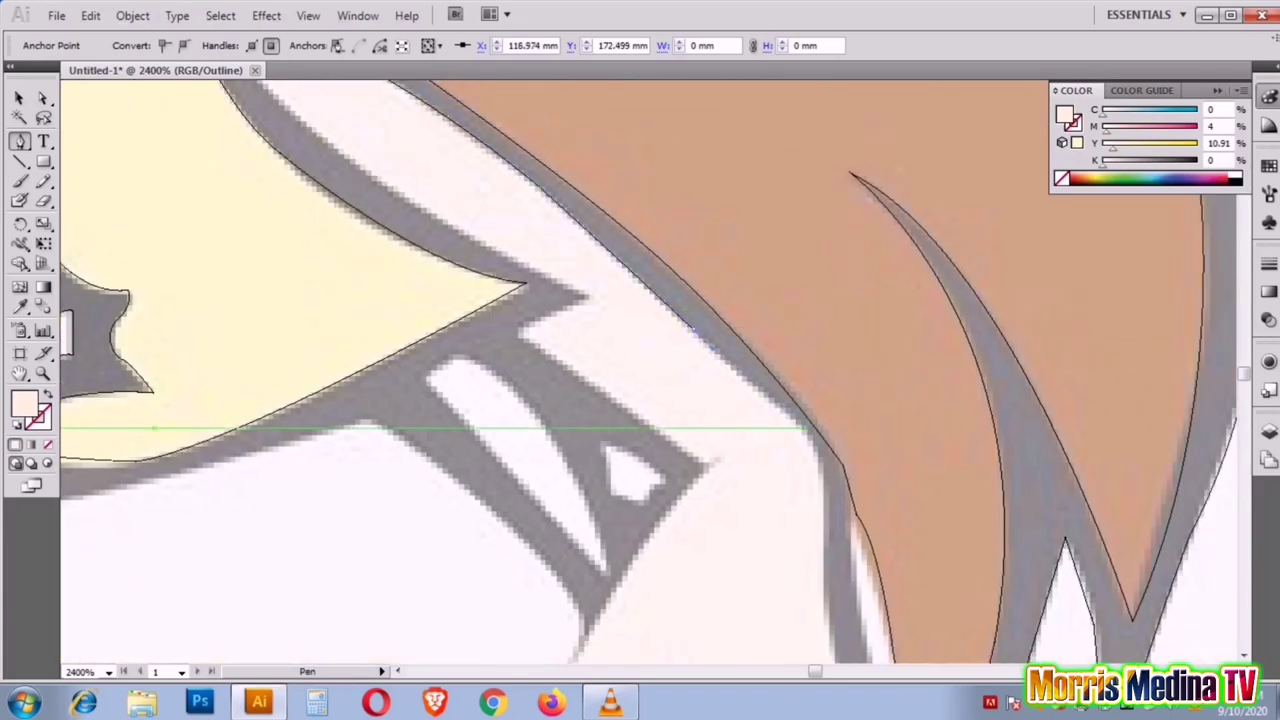
scroll(828, 365, down, 2)
scroll(817, 410, down, 2)
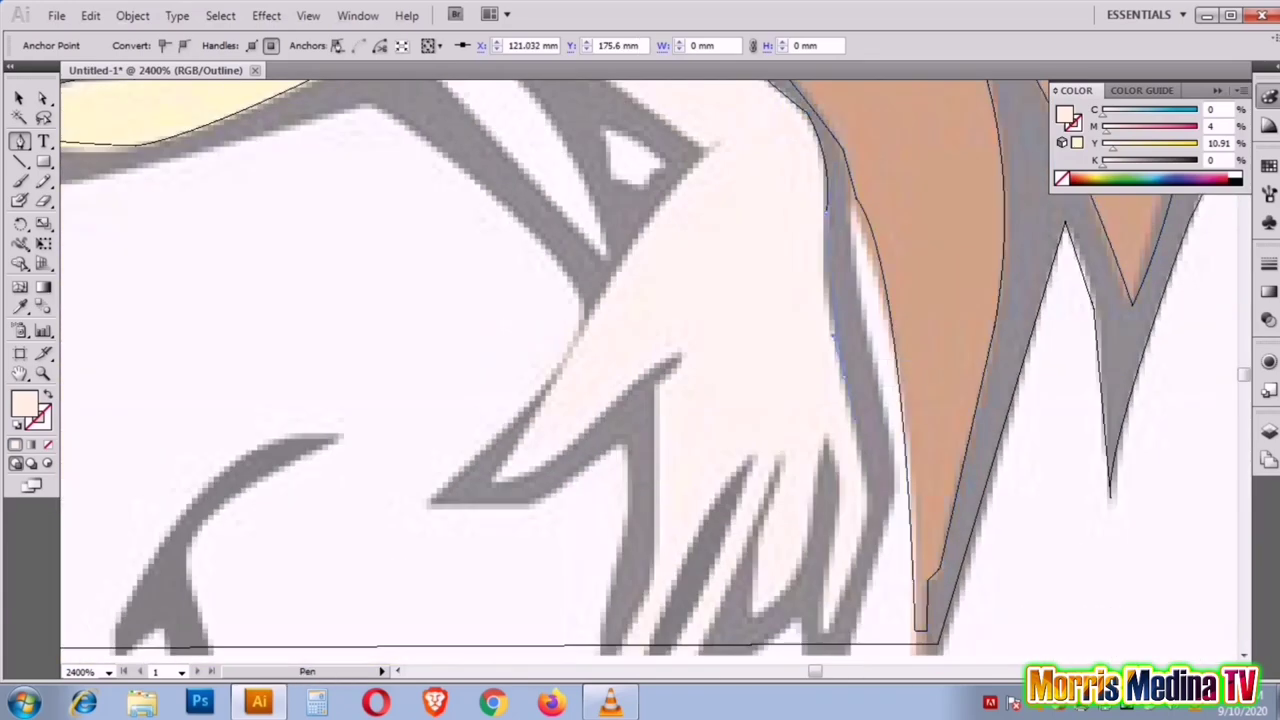
scroll(848, 375, down, 2)
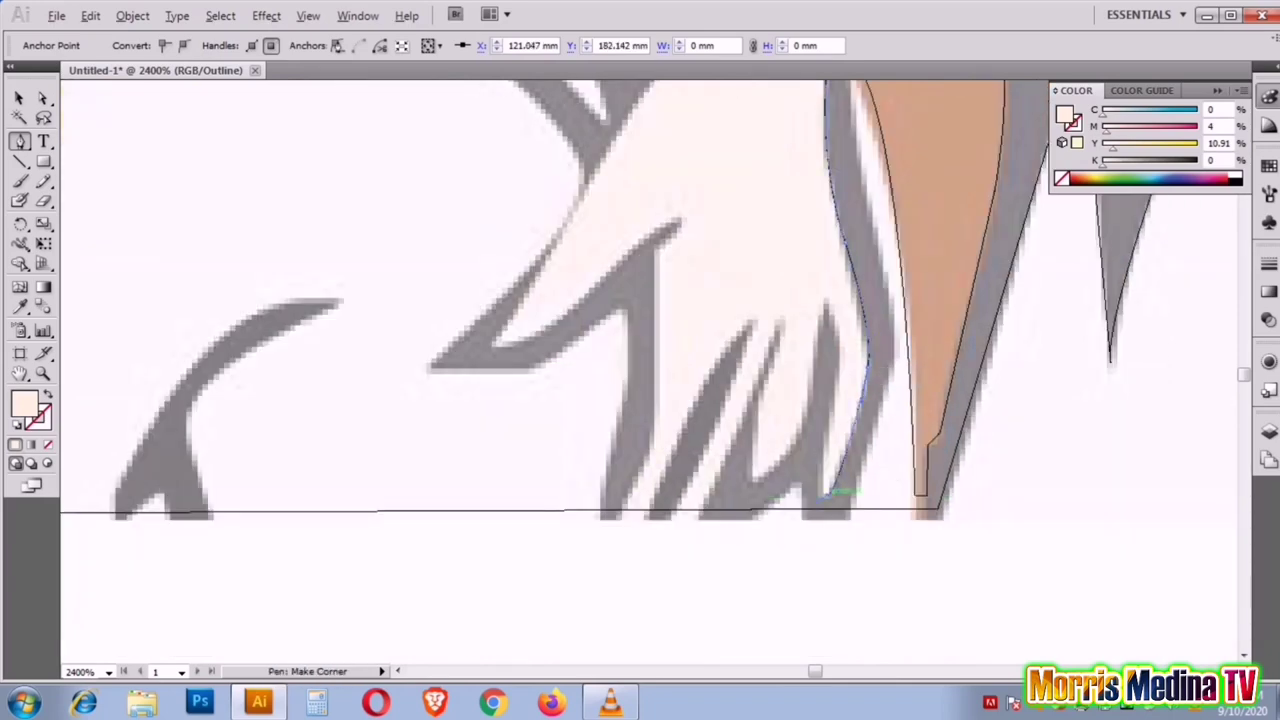
drag(826, 494, 833, 410)
click(824, 300)
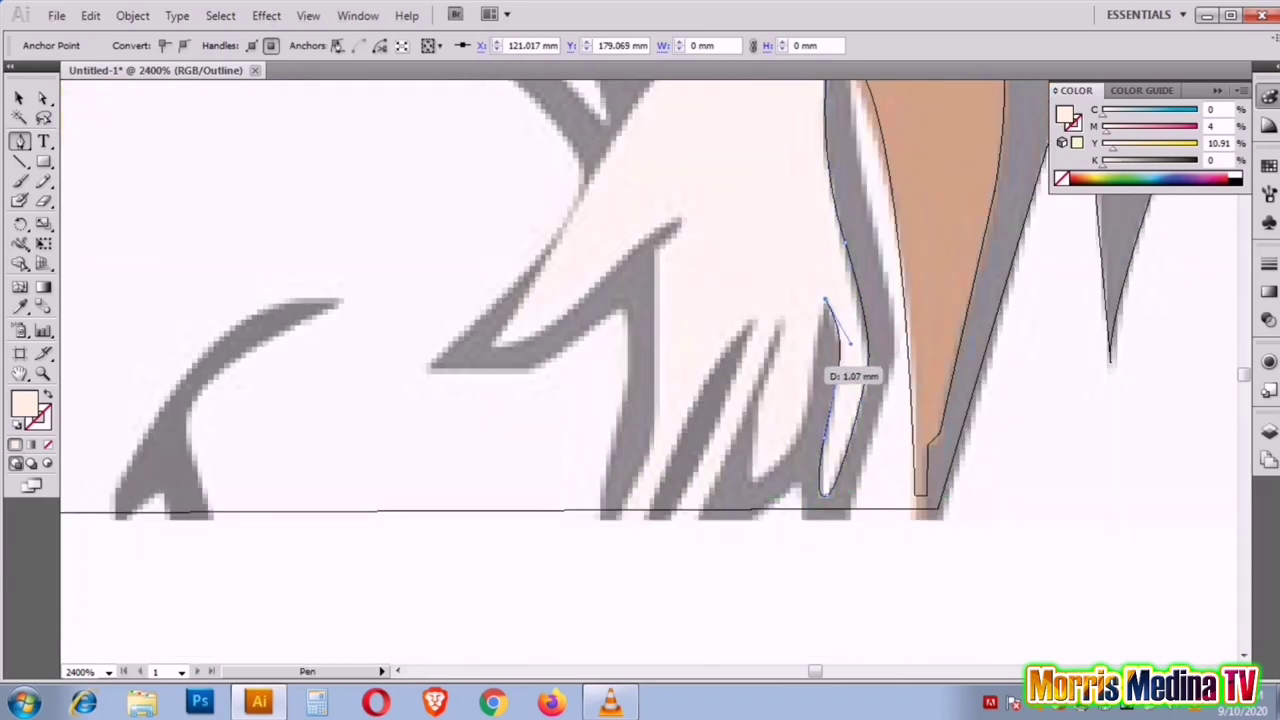
drag(822, 436, 812, 378)
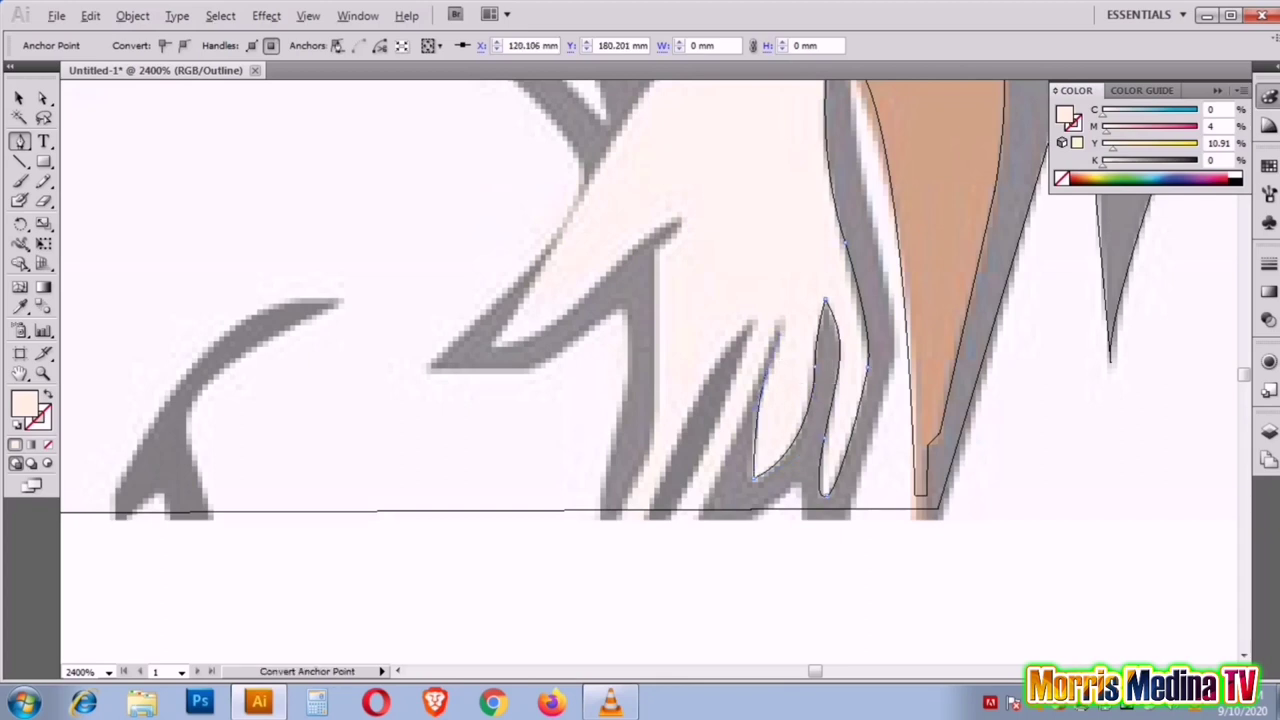
click(780, 321)
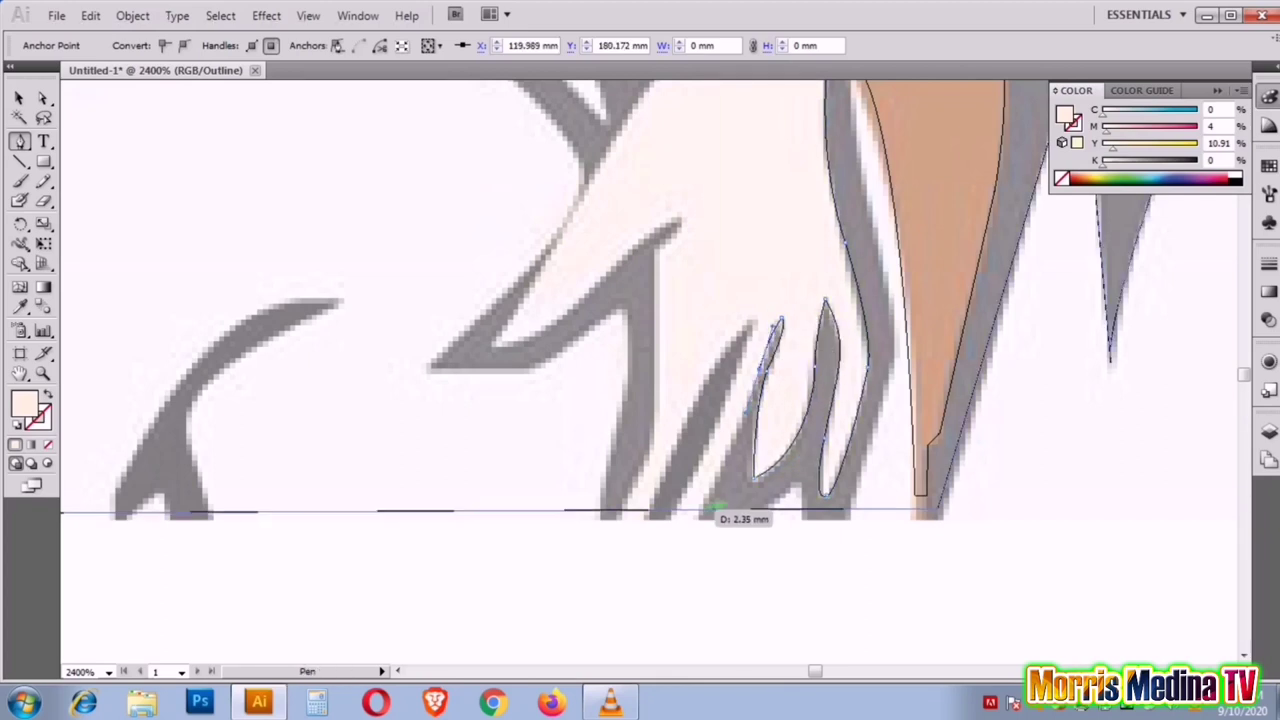
drag(716, 509, 713, 504)
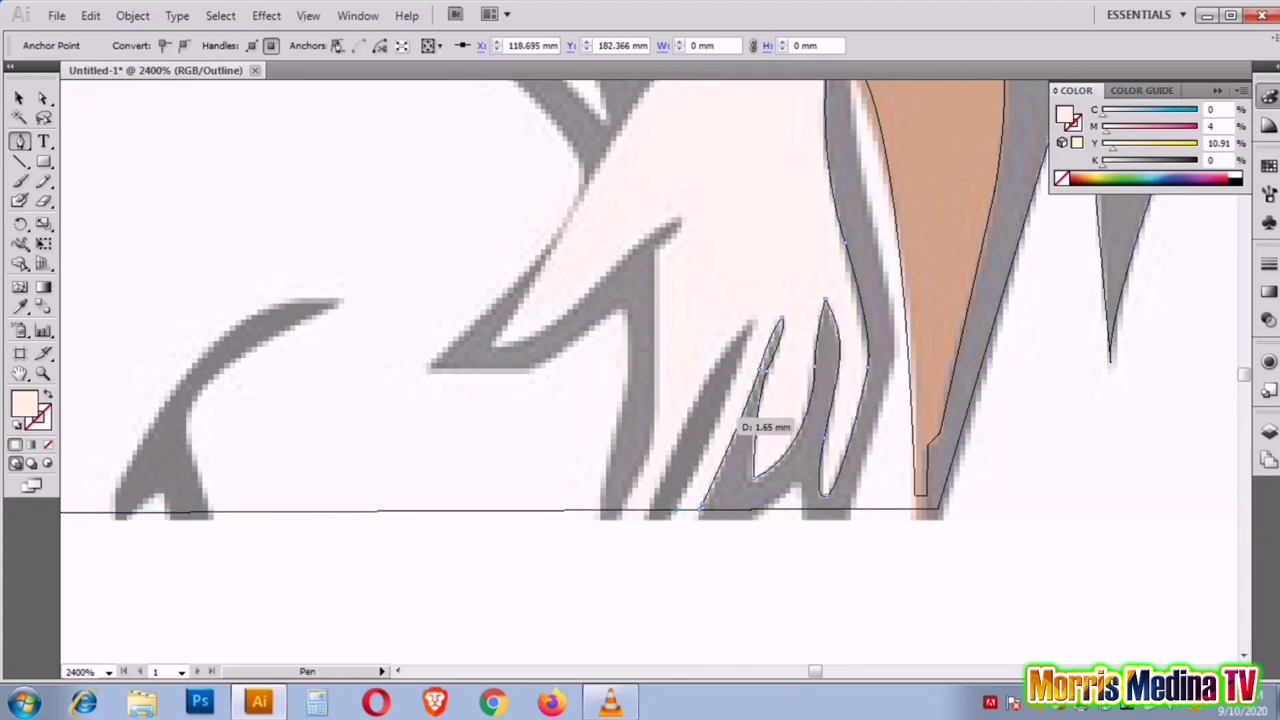
drag(755, 320, 716, 360)
drag(622, 510, 678, 376)
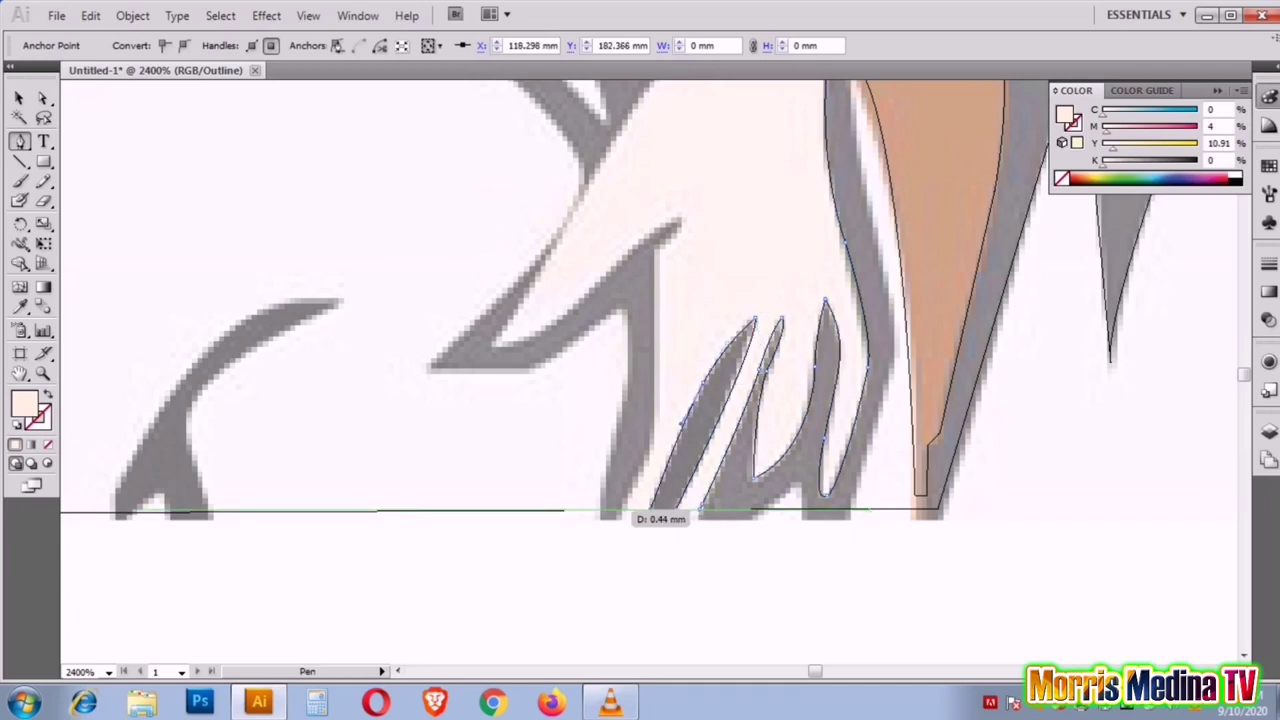
mouse_move(656, 250)
mouse_down()
mouse_move(684, 216)
mouse_move(652, 252)
mouse_up()
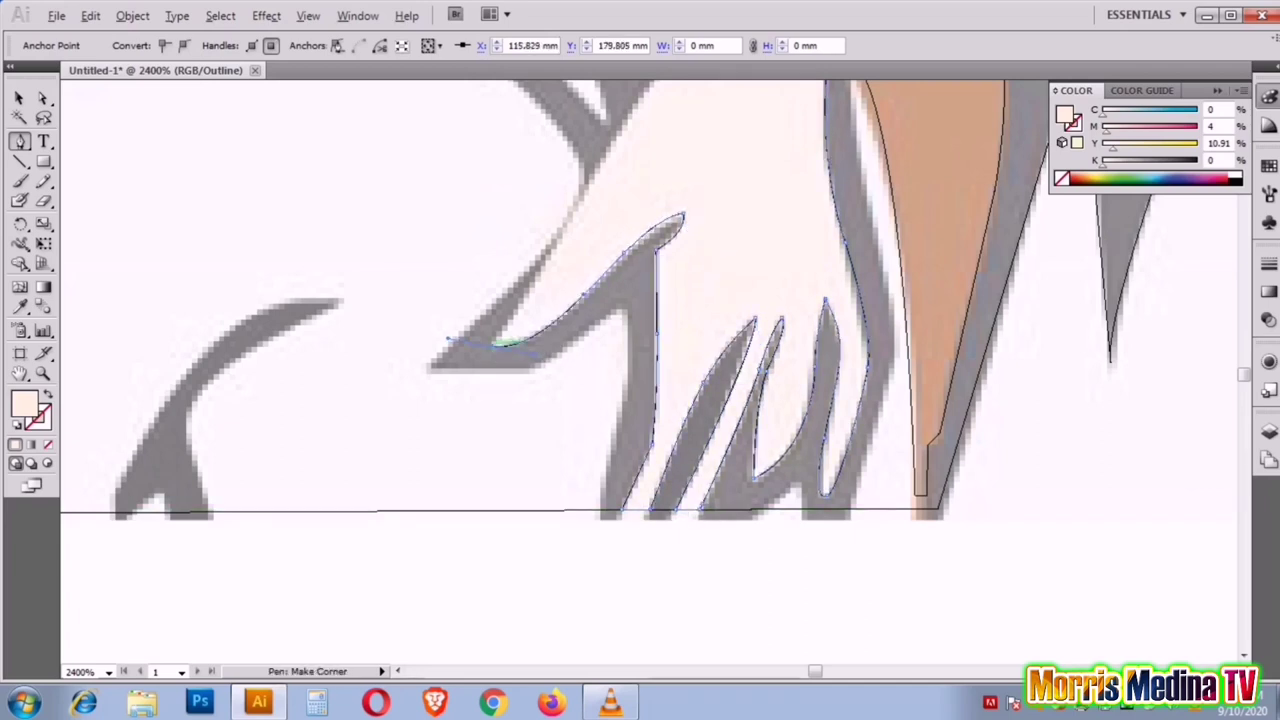
Step: Outline the thumb and hand notch, continue up the arm's edge, then zoom out to 200%
scroll(600, 300, up, 3)
click(652, 262)
drag(705, 190, 686, 240)
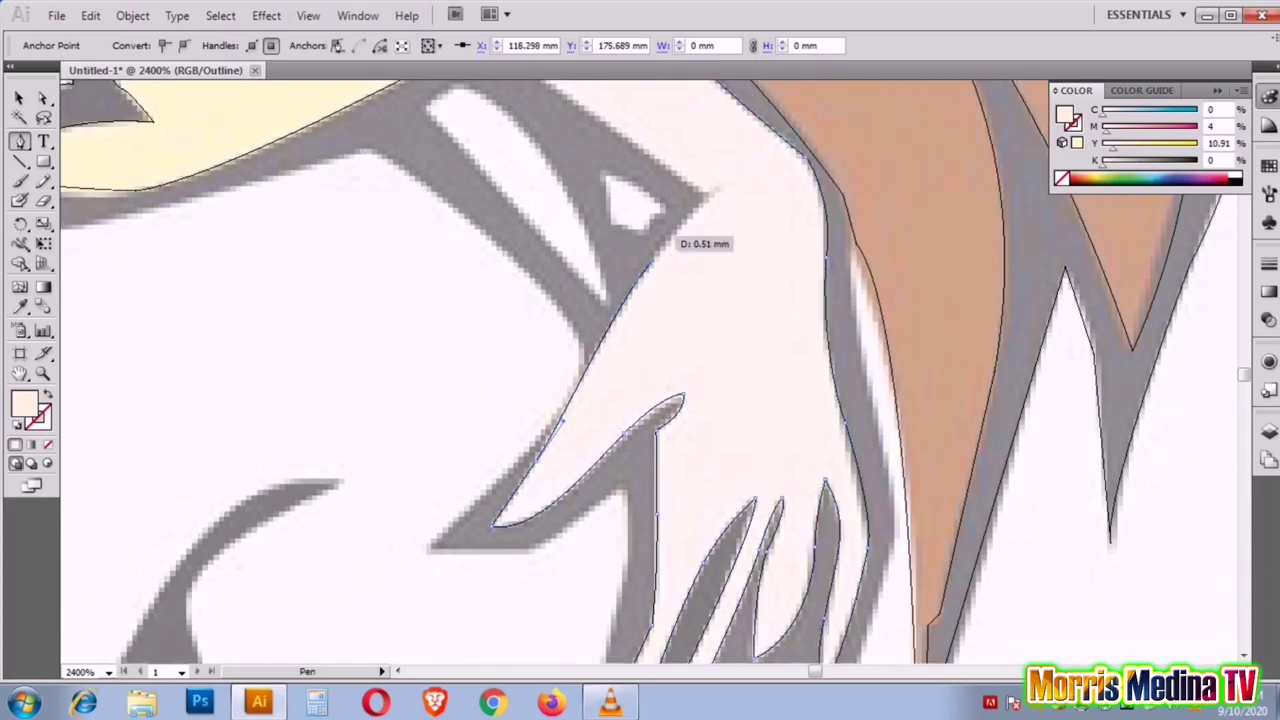
scroll(650, 300, up, 3)
click(520, 340)
click(585, 298)
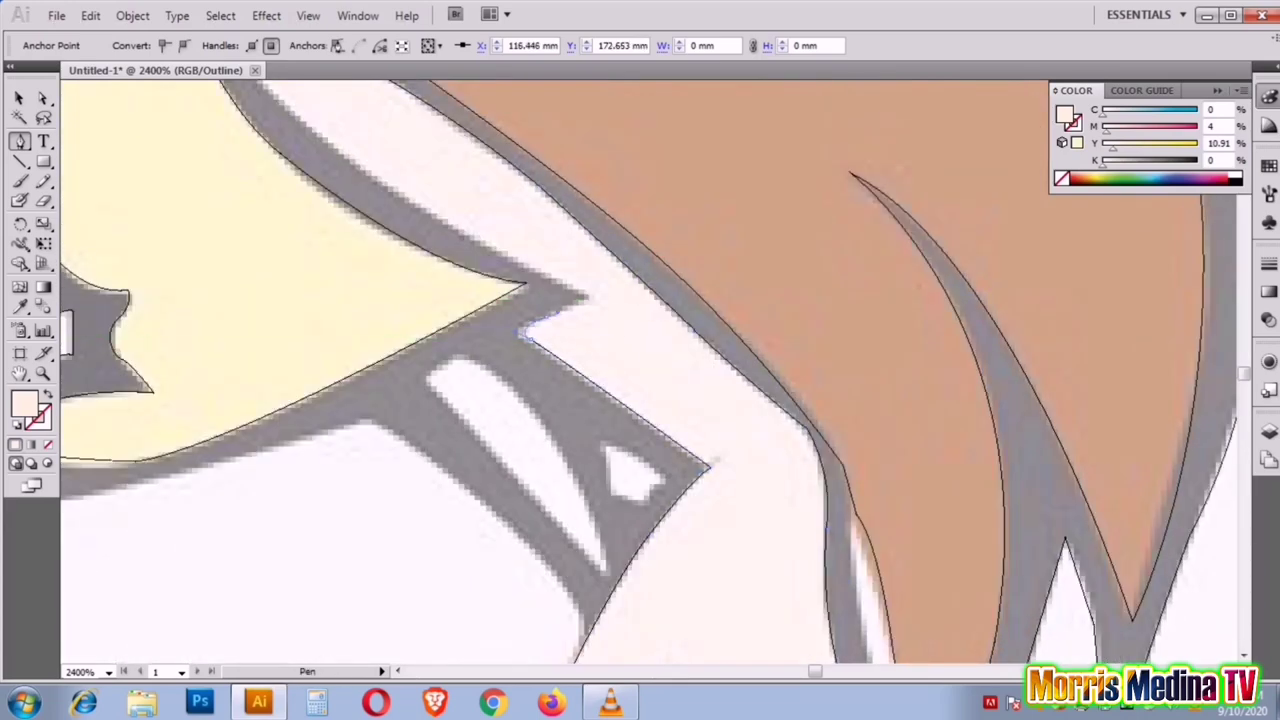
scroll(600, 400, up, 2)
scroll(600, 400, up, 2)
drag(282, 222, 290, 230)
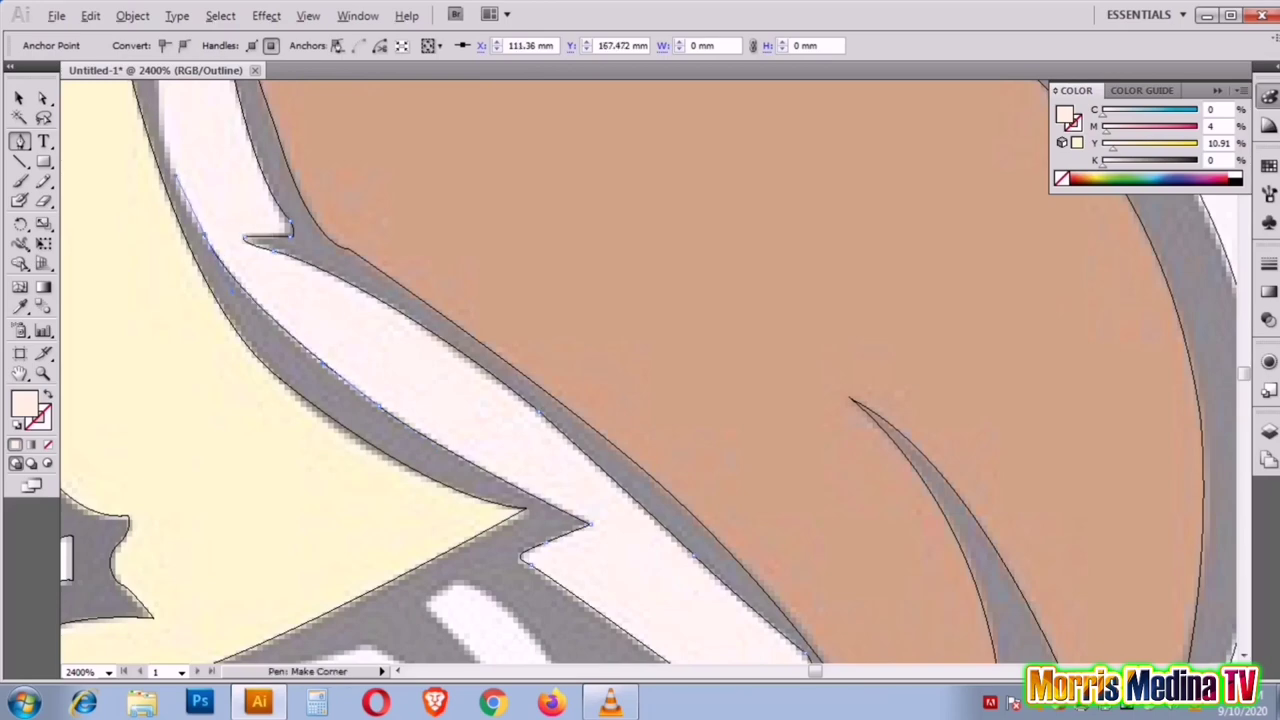
scroll(288, 228, up, 3)
click(510, 405)
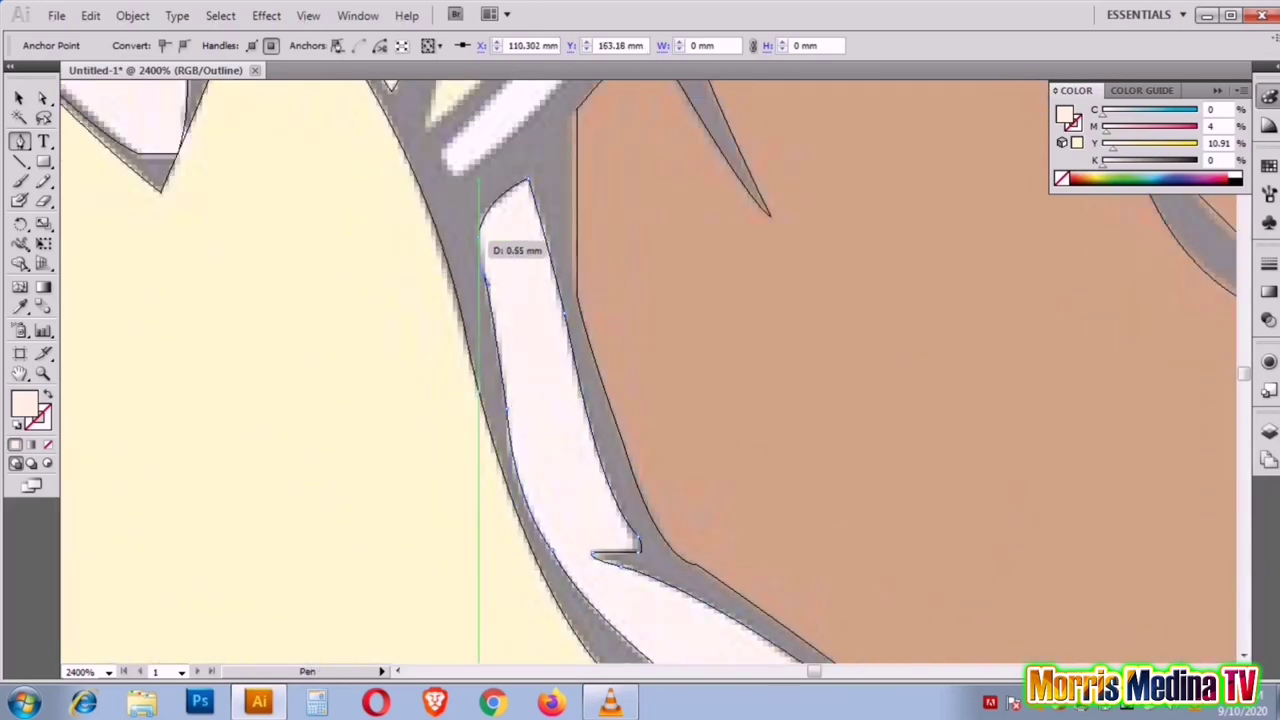
key(z)
alt+click(490, 245)
key(ctrl+y)
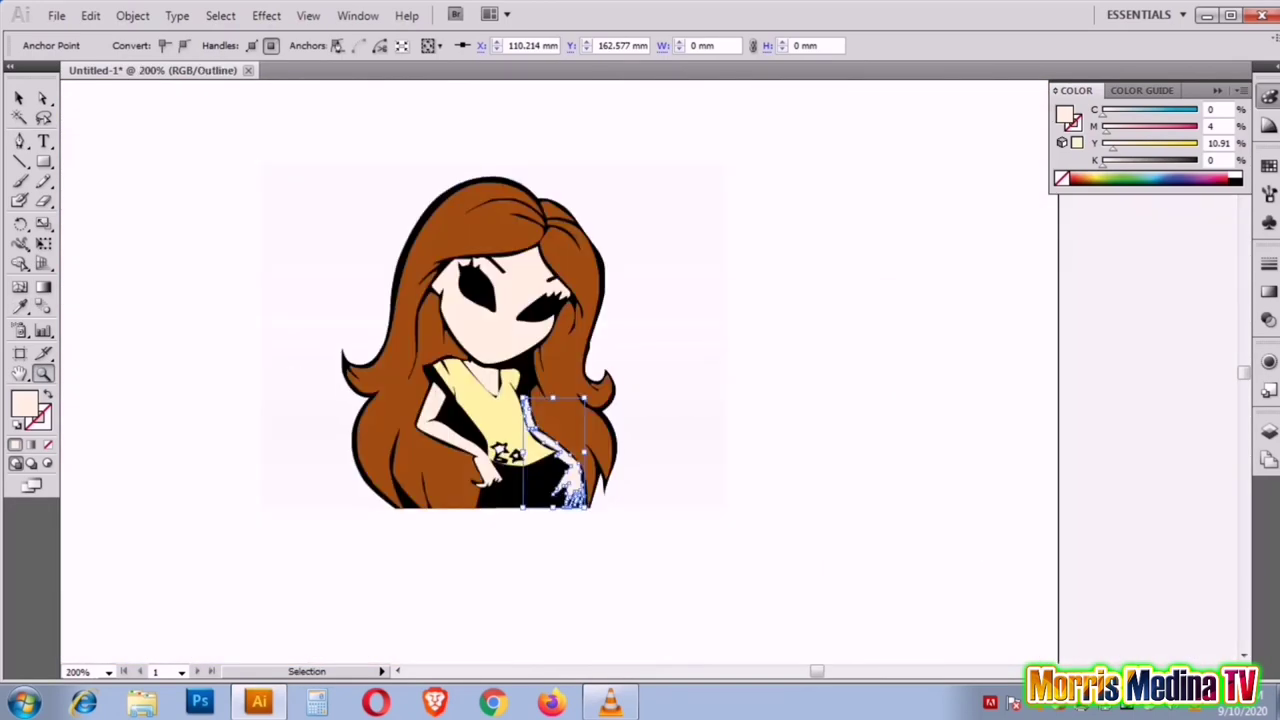
key(ctrl+y)
click(19, 98)
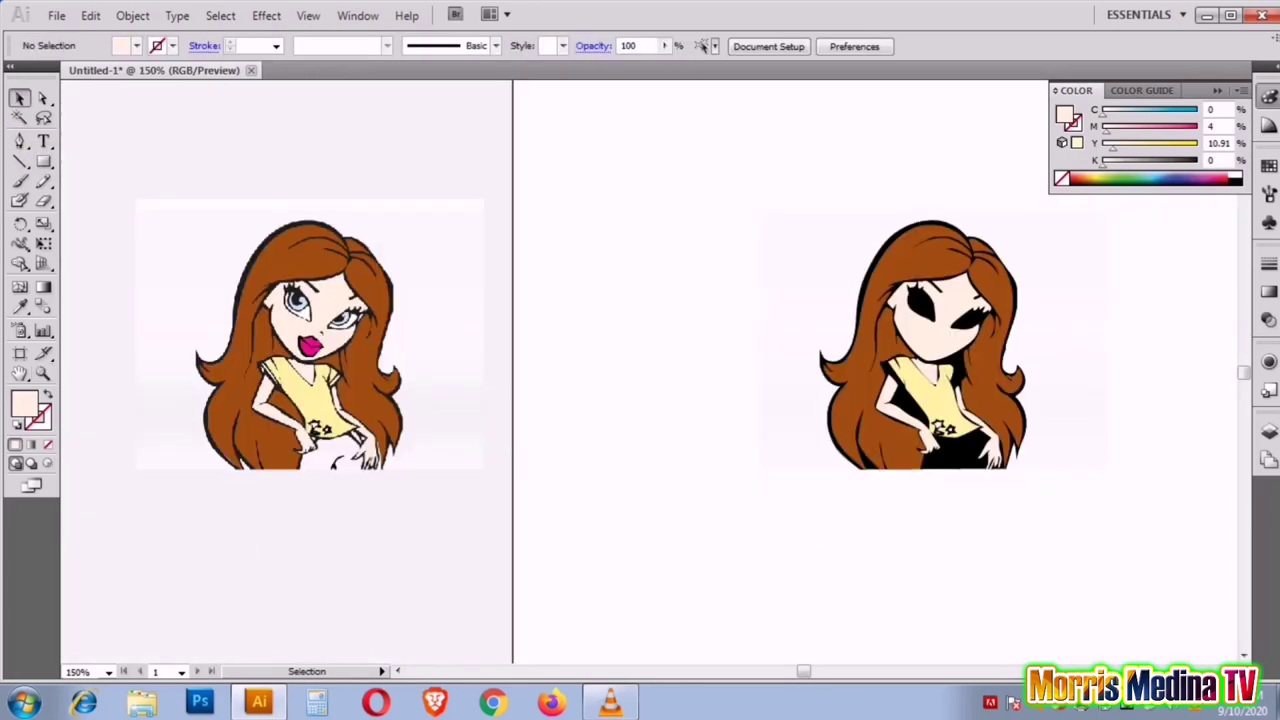
key(i)
key(z)
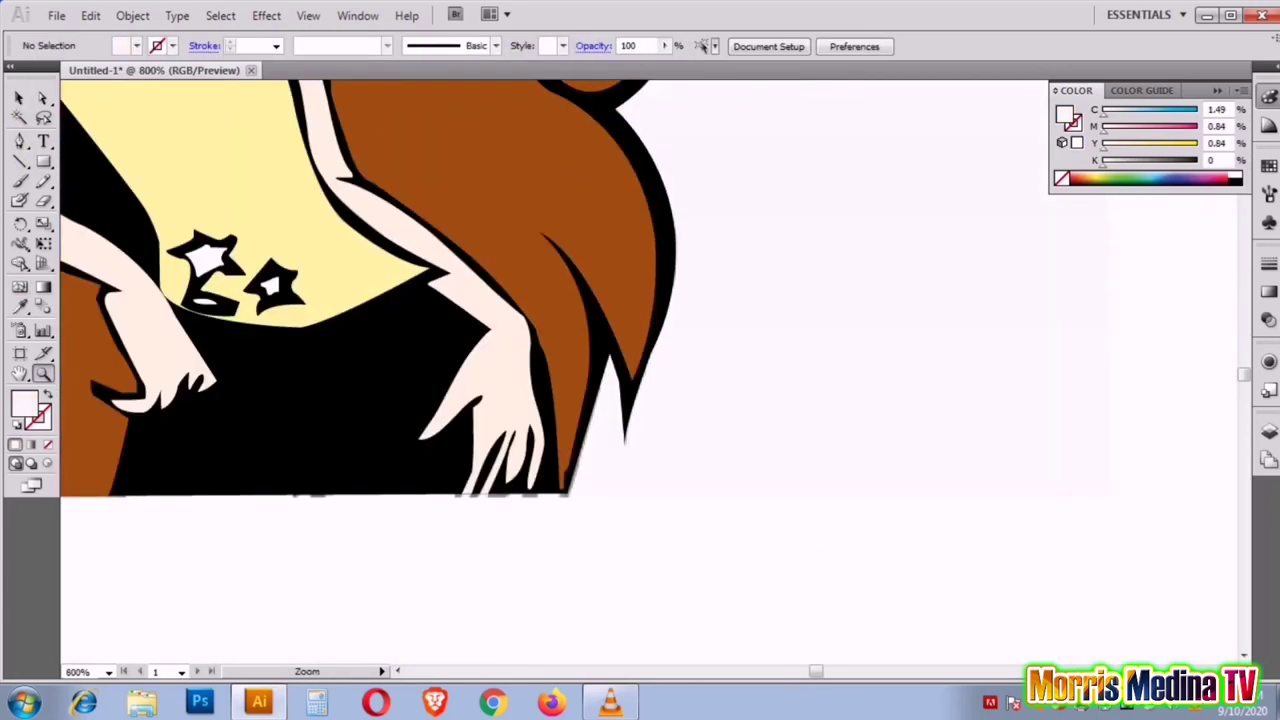
key(ctrl+y)
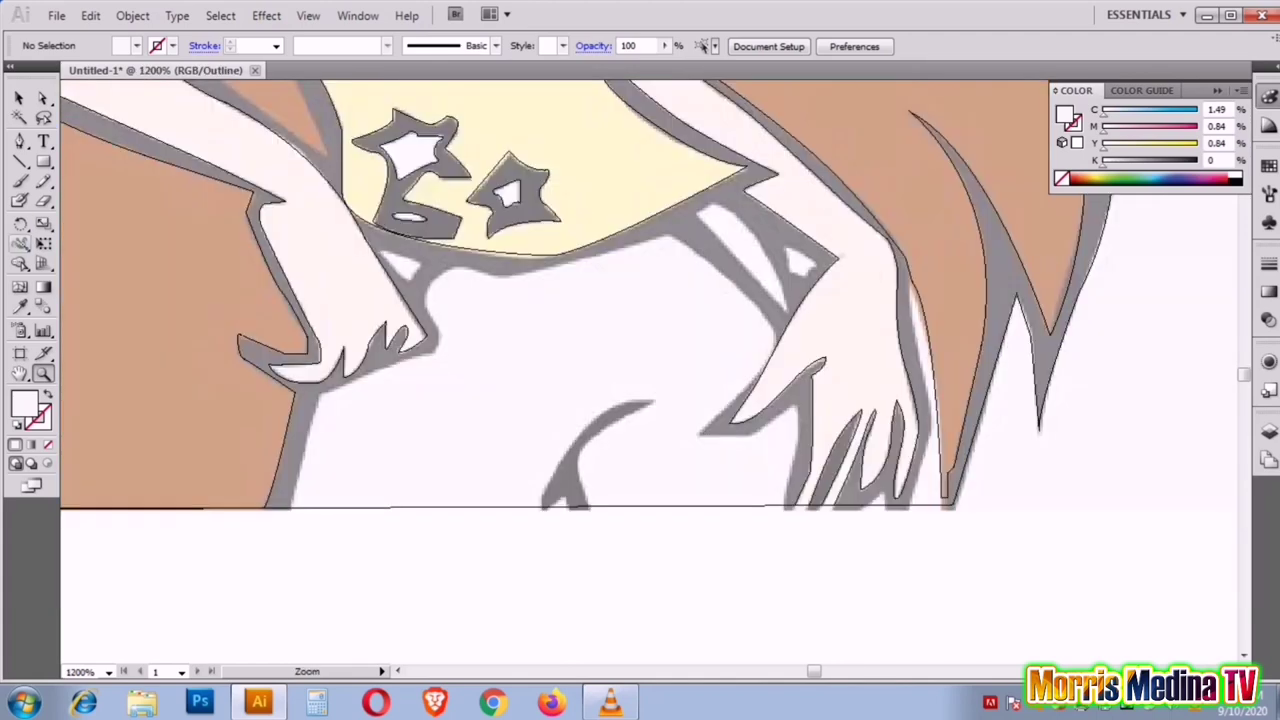
Step: Outline the white area between the yellow shirt and the hand as a closed shape
click(292, 507)
click(318, 393)
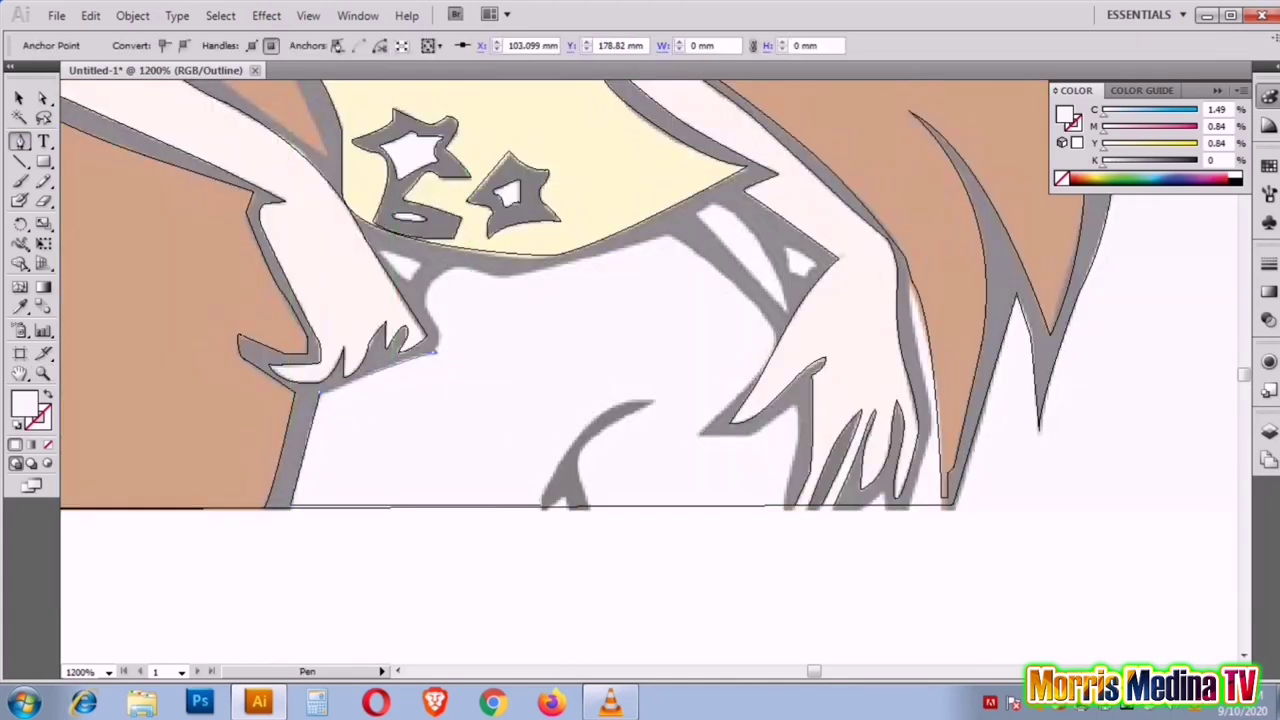
mouse_move(436, 350)
mouse_down()
mouse_move(452, 320)
mouse_move(518, 282)
mouse_up()
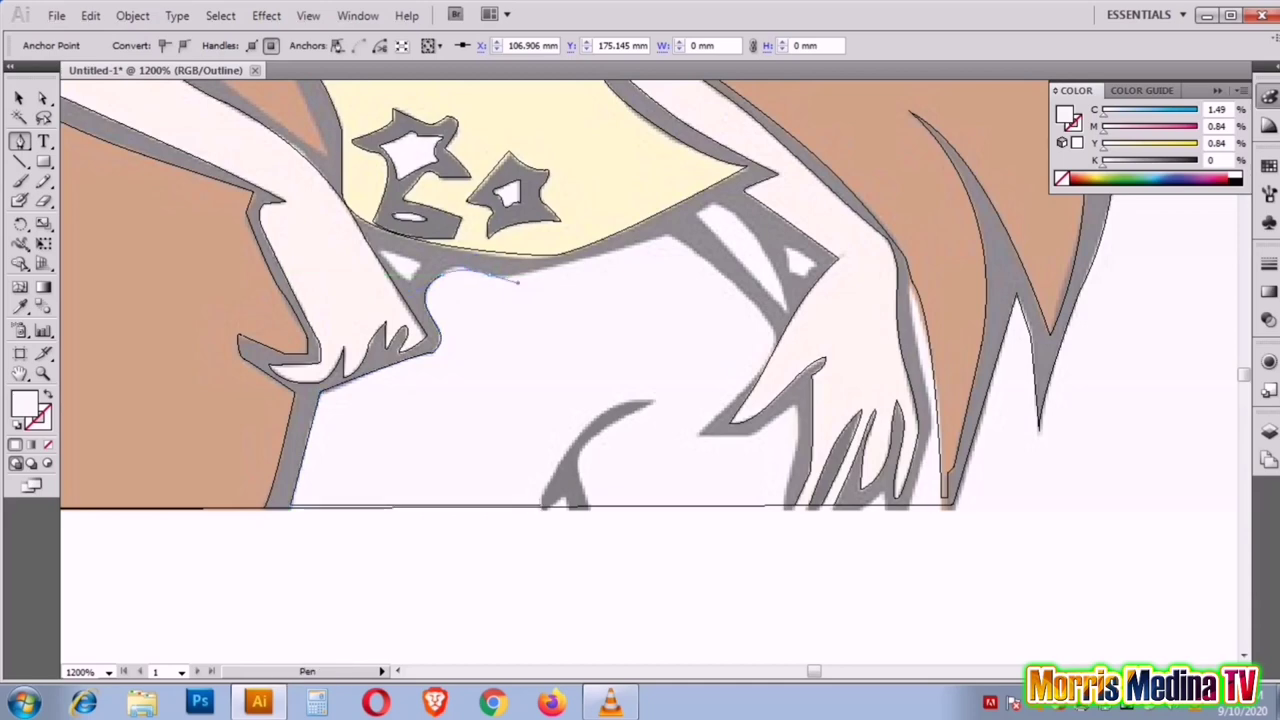
click(668, 236)
mouse_move(770, 325)
mouse_down()
mouse_move(784, 342)
mouse_move(706, 430)
mouse_up()
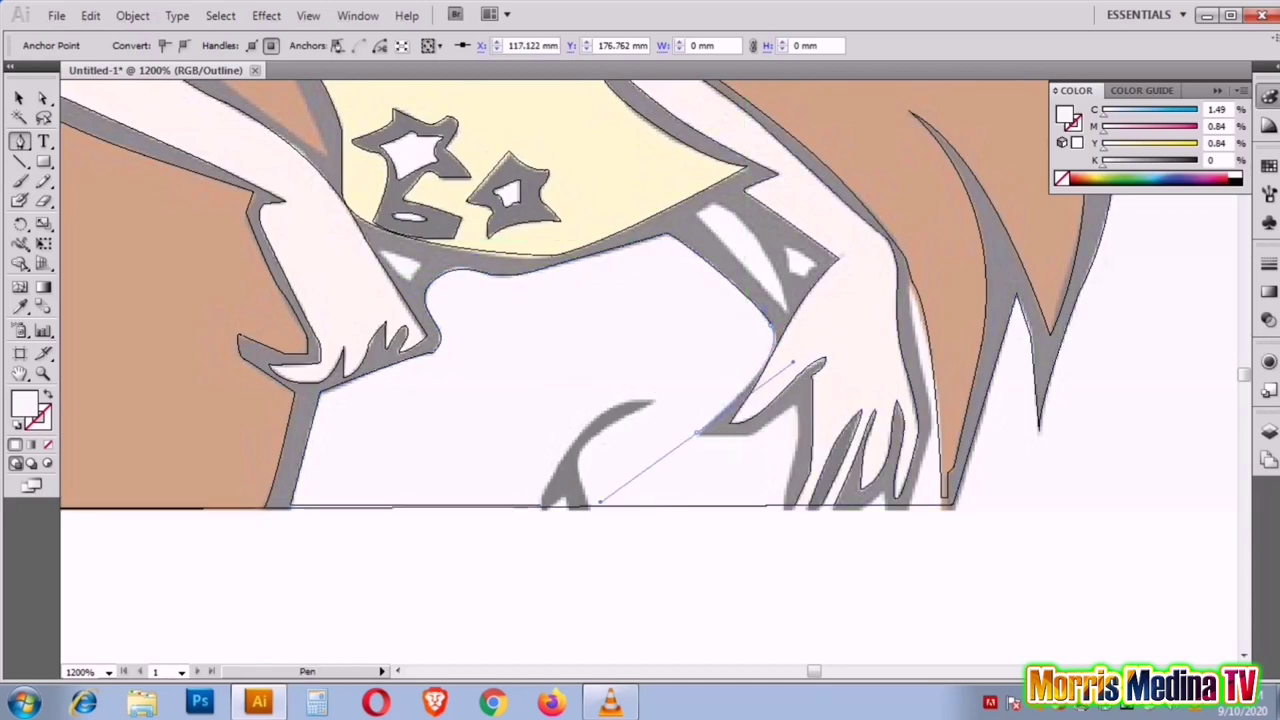
click(795, 362)
click(649, 400)
mouse_move(697, 432)
mouse_down()
mouse_move(798, 404)
mouse_move(562, 437)
mouse_up()
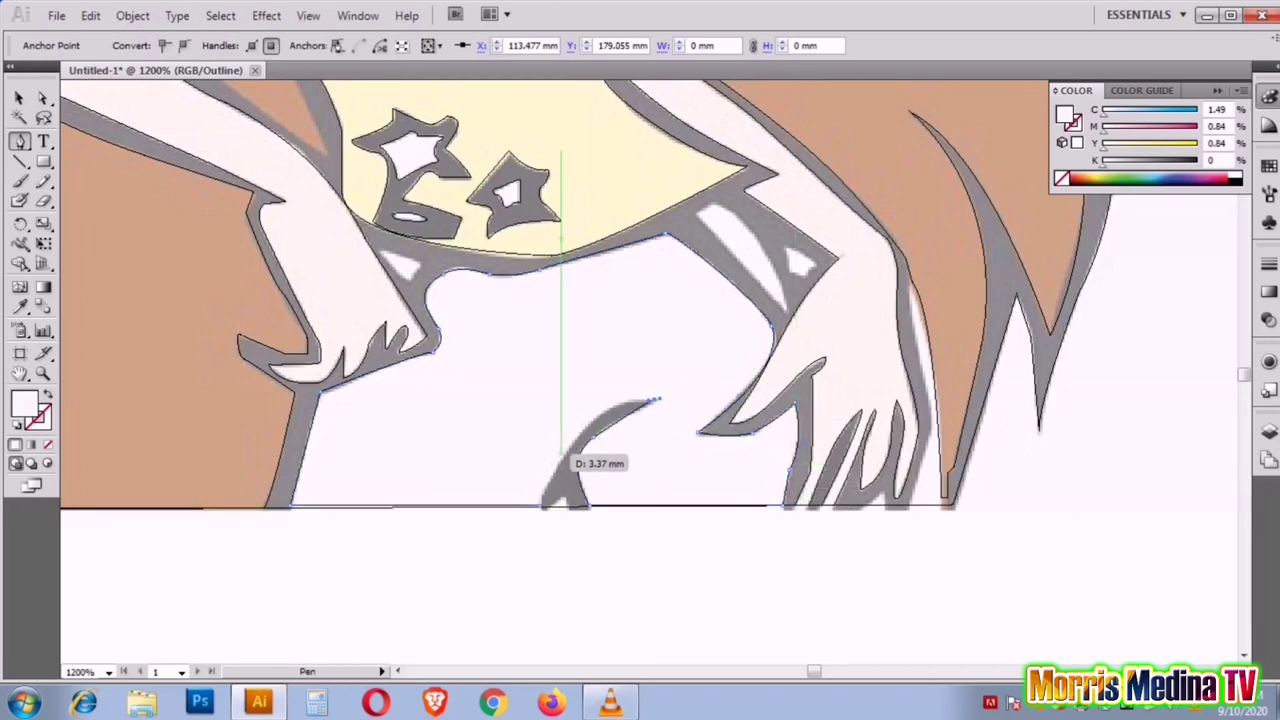
ctrl+click(500, 450)
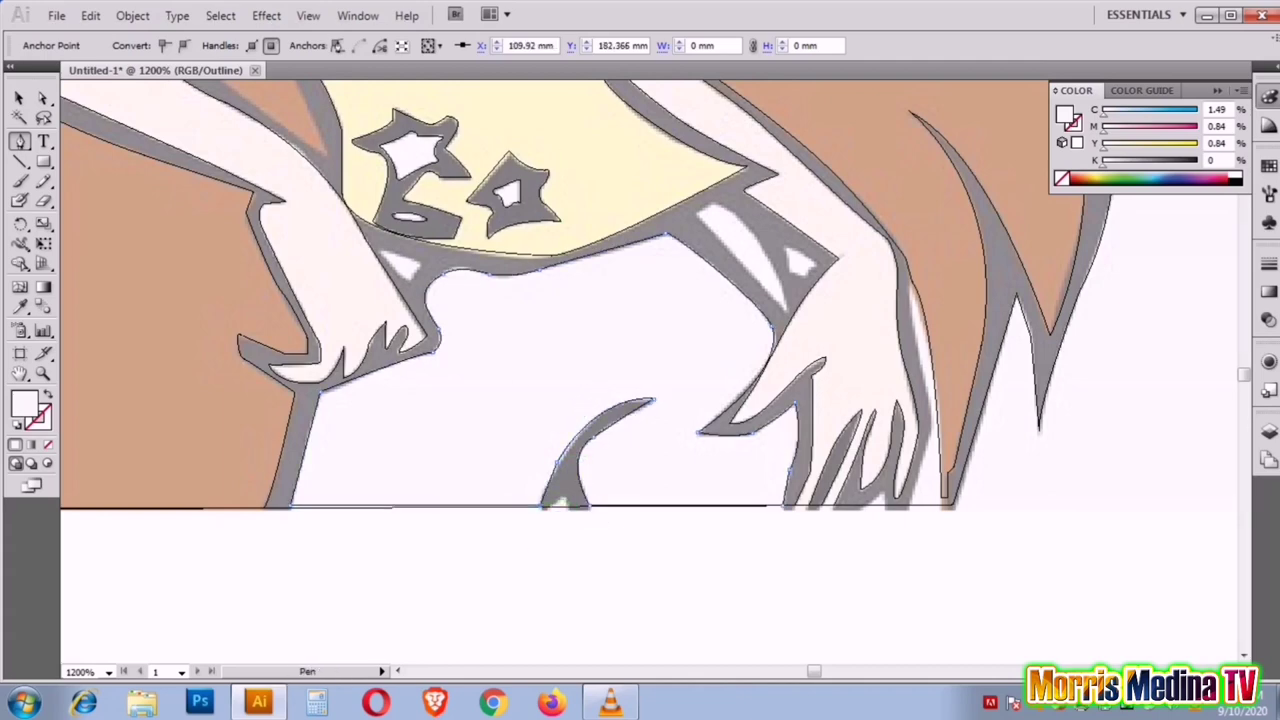
drag(428, 284, 410, 266)
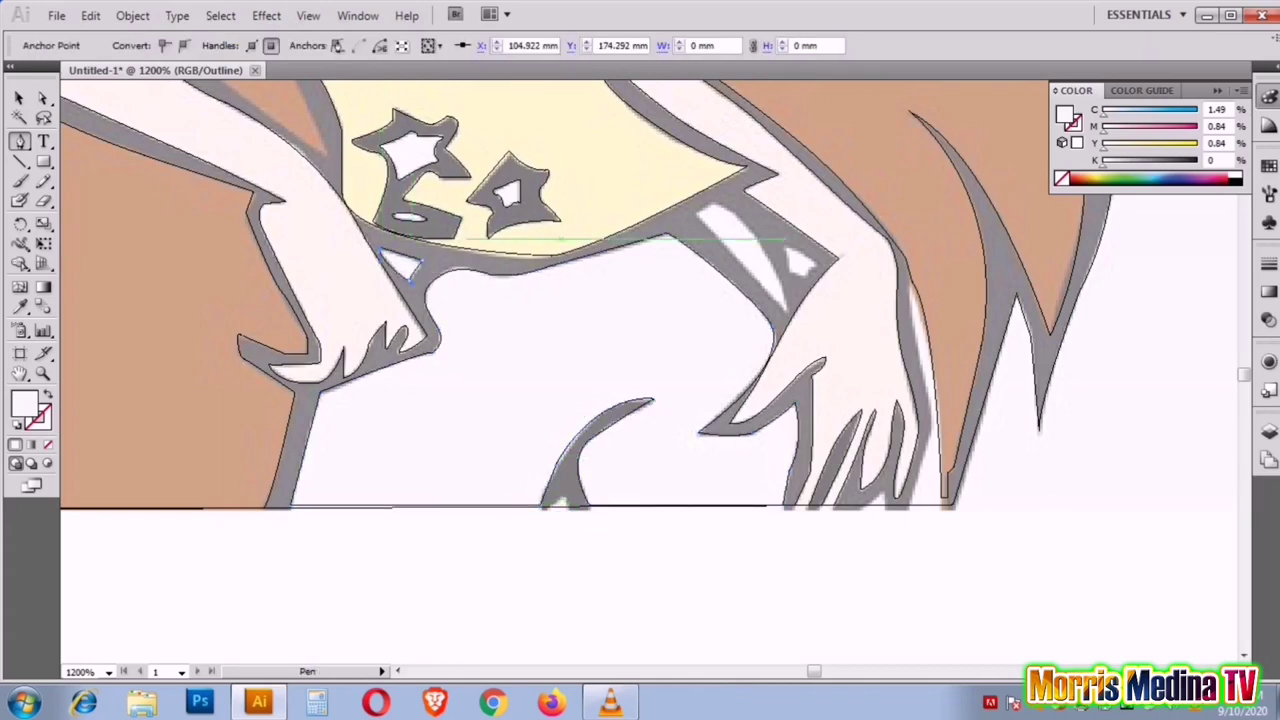
Step: Trace the small white stripe by the right hand and view the artwork in outline mode
ctrl+click(735, 210)
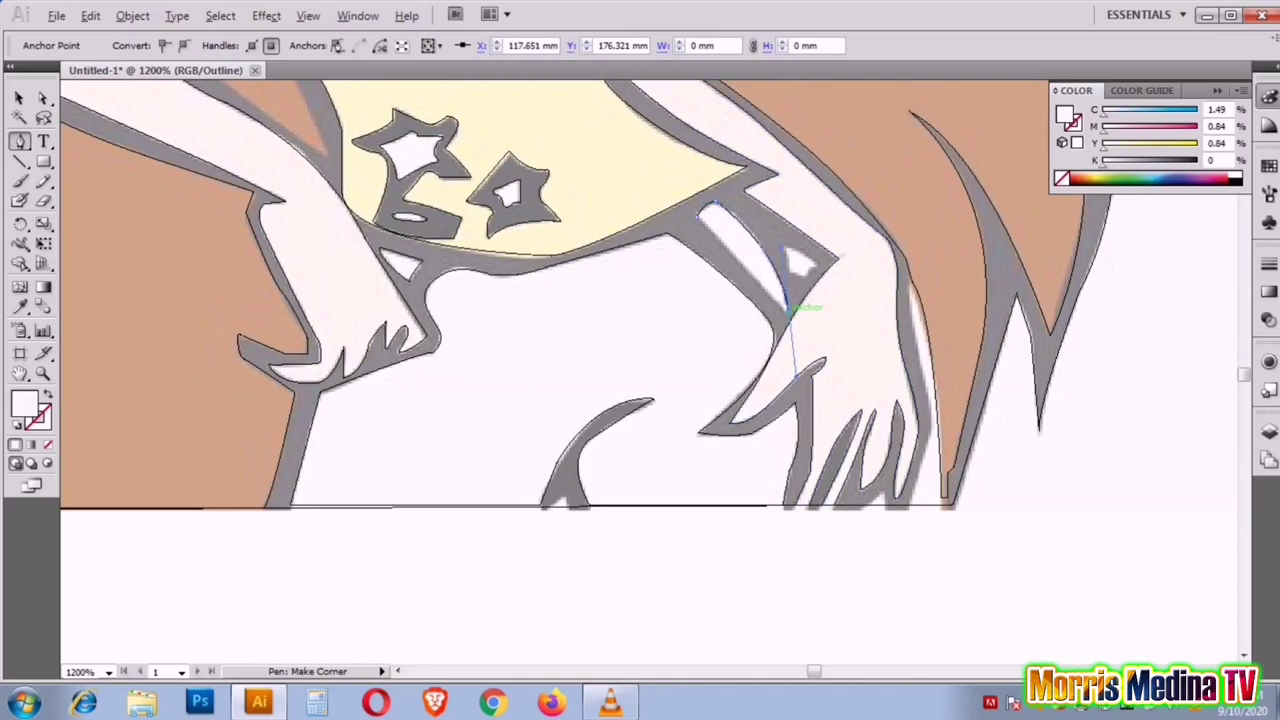
drag(790, 305, 795, 258)
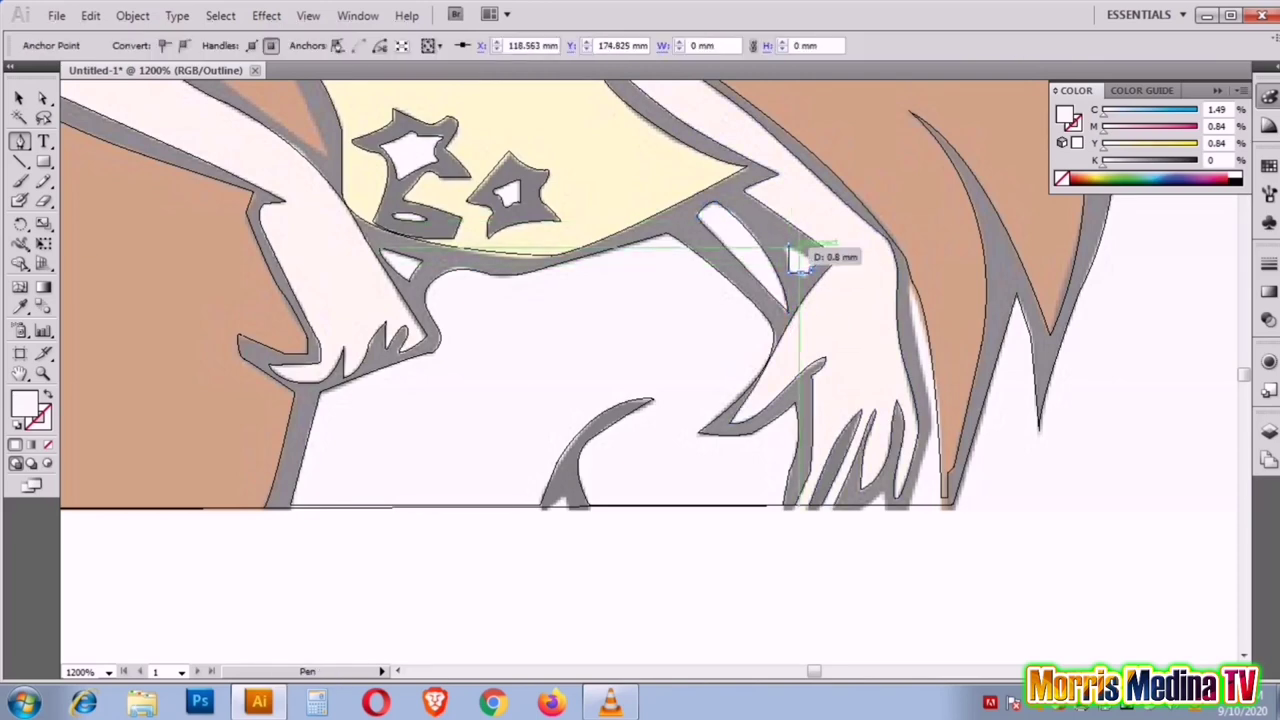
key(ctrl+minus)
key(ctrl+minus)
key(ctrl+minus)
key(ctrl+minus)
key(ctrl+minus)
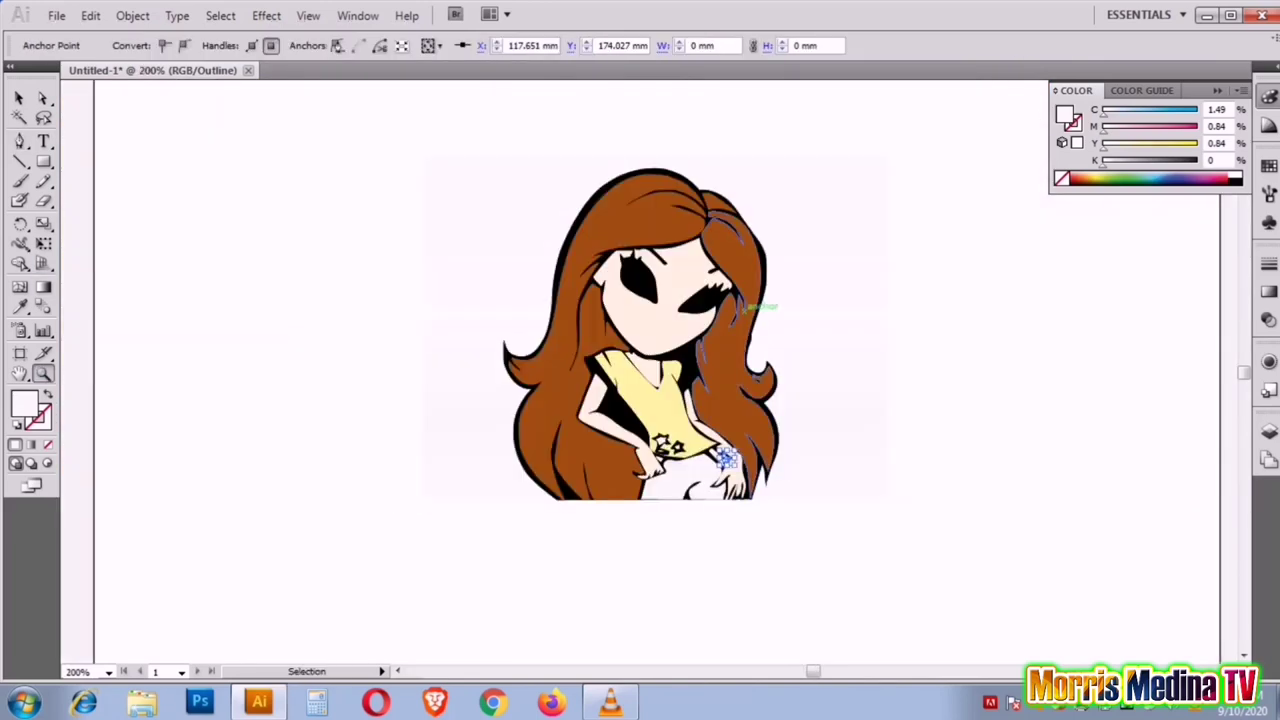
key(ctrl+y)
Step: Set the fill colour to white (FFFFFF) with nothing selected
key(ctrl+shift+a)
double_click(24, 402)
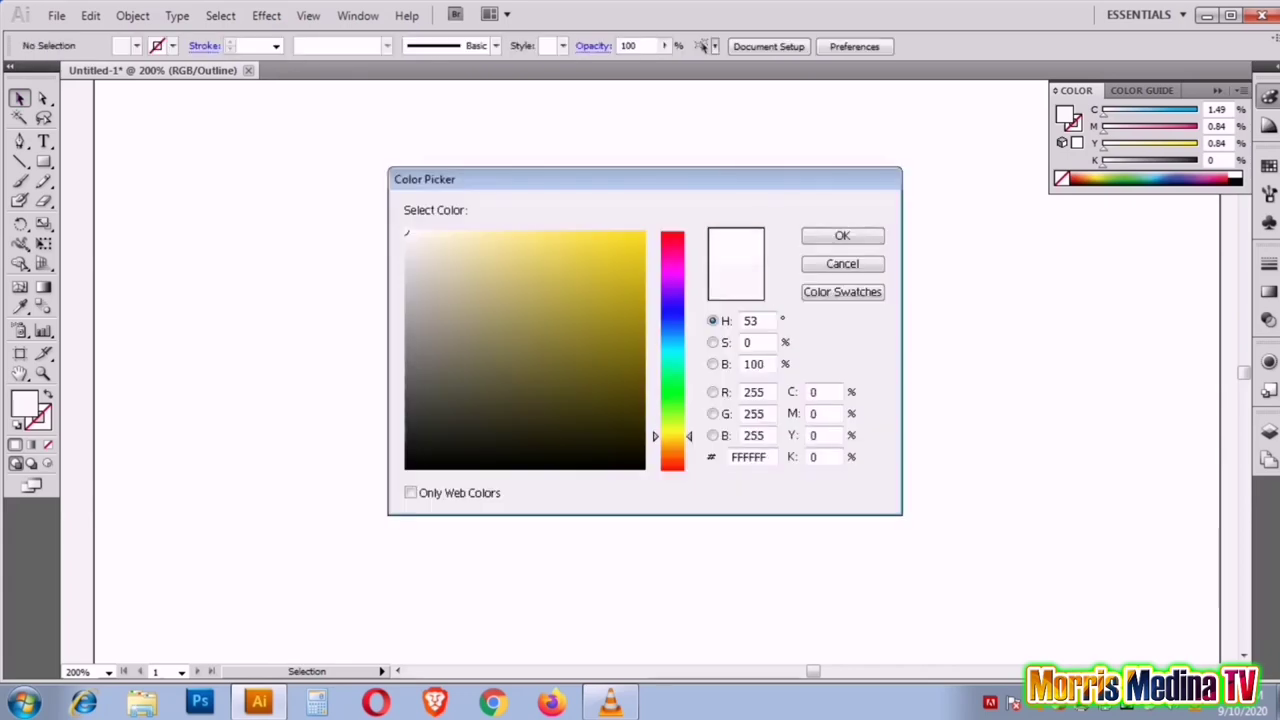
key(Return)
key(z)
key(ctrl+plus)
key(ctrl+plus)
key(ctrl+plus)
key(ctrl+plus)
key(ctrl+plus)
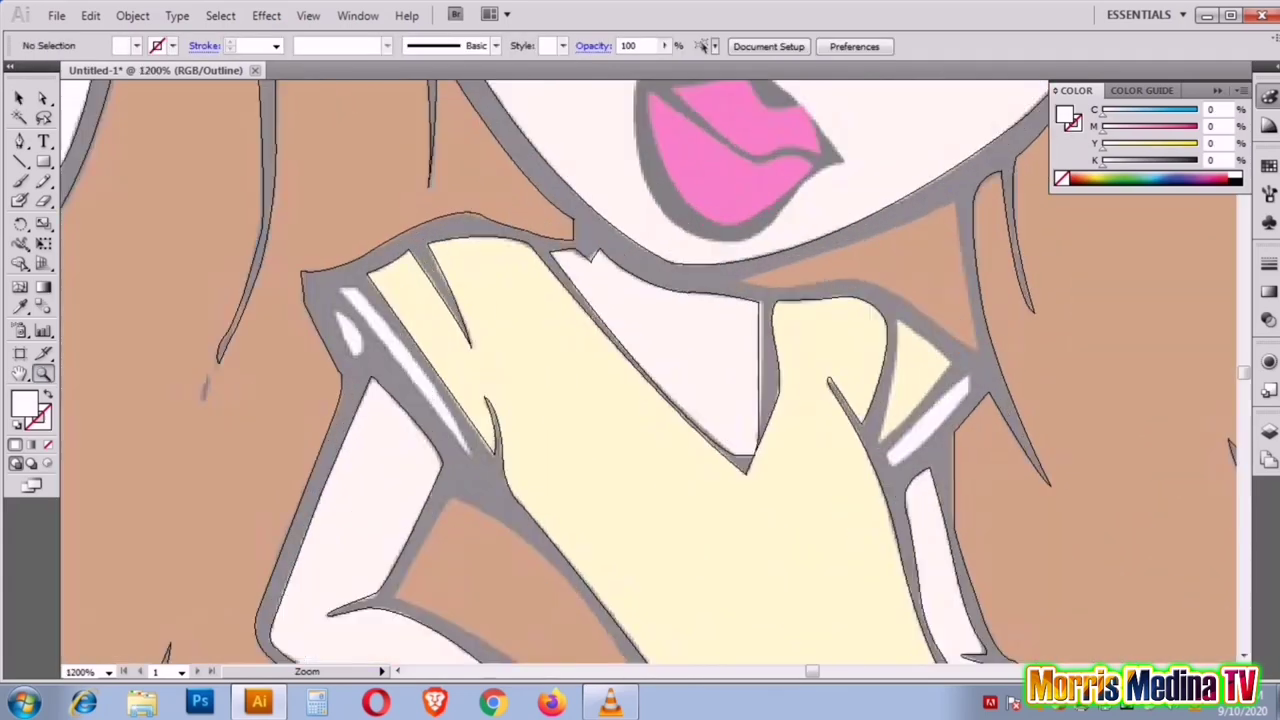
key(ctrl+minus)
key(ctrl+minus)
key(ctrl+minus)
key(ctrl+minus)
key(ctrl+minus)
scroll(640, 370, left, 5)
key(ctrl+y)
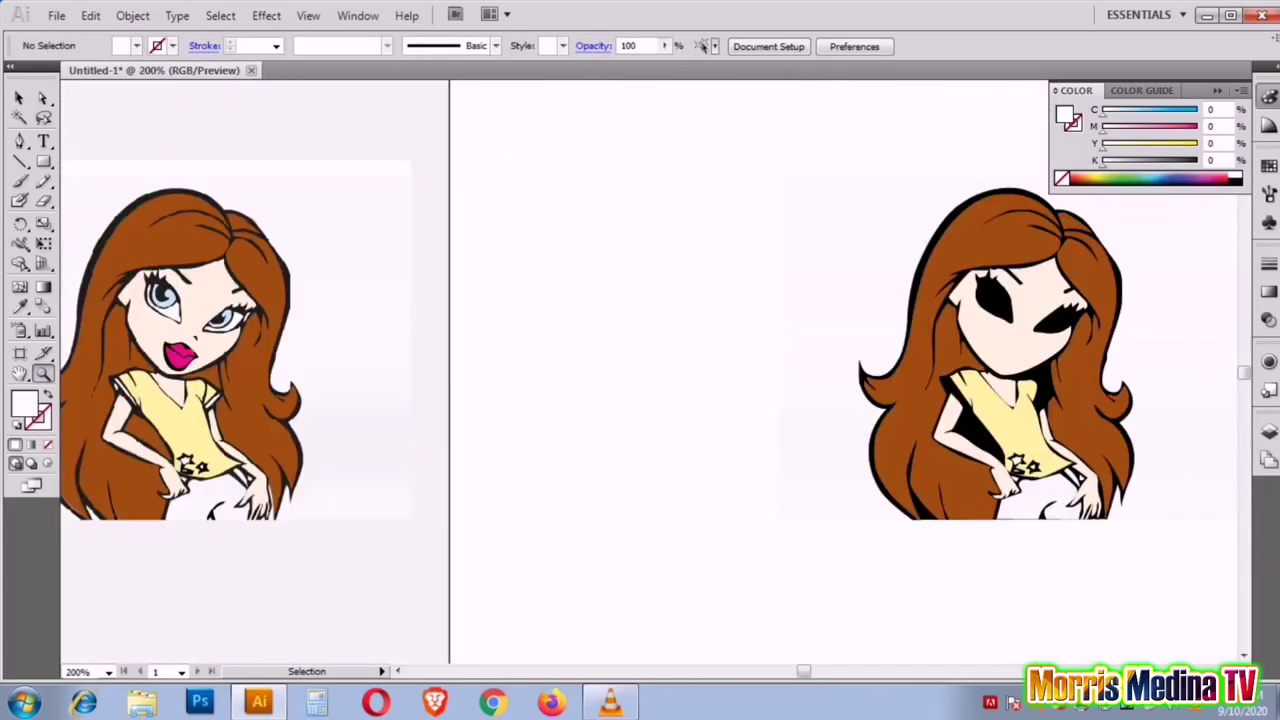
Step: Zoom into the shoulder in outline view and trace the white sleeve stripe as a closed shape
key(i)
key(z)
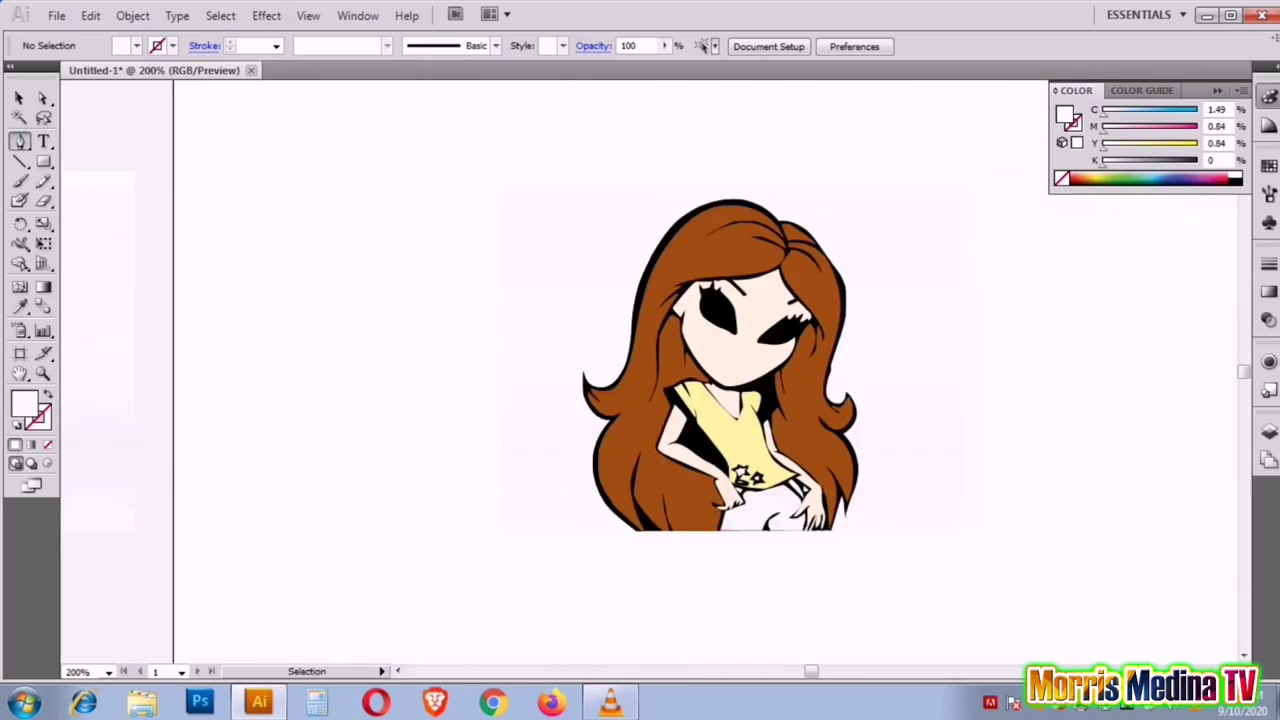
key(ctrl+plus)
key(ctrl+y)
key(ctrl+plus)
key(ctrl+plus)
click(530, 289)
click(530, 289)
click(530, 289)
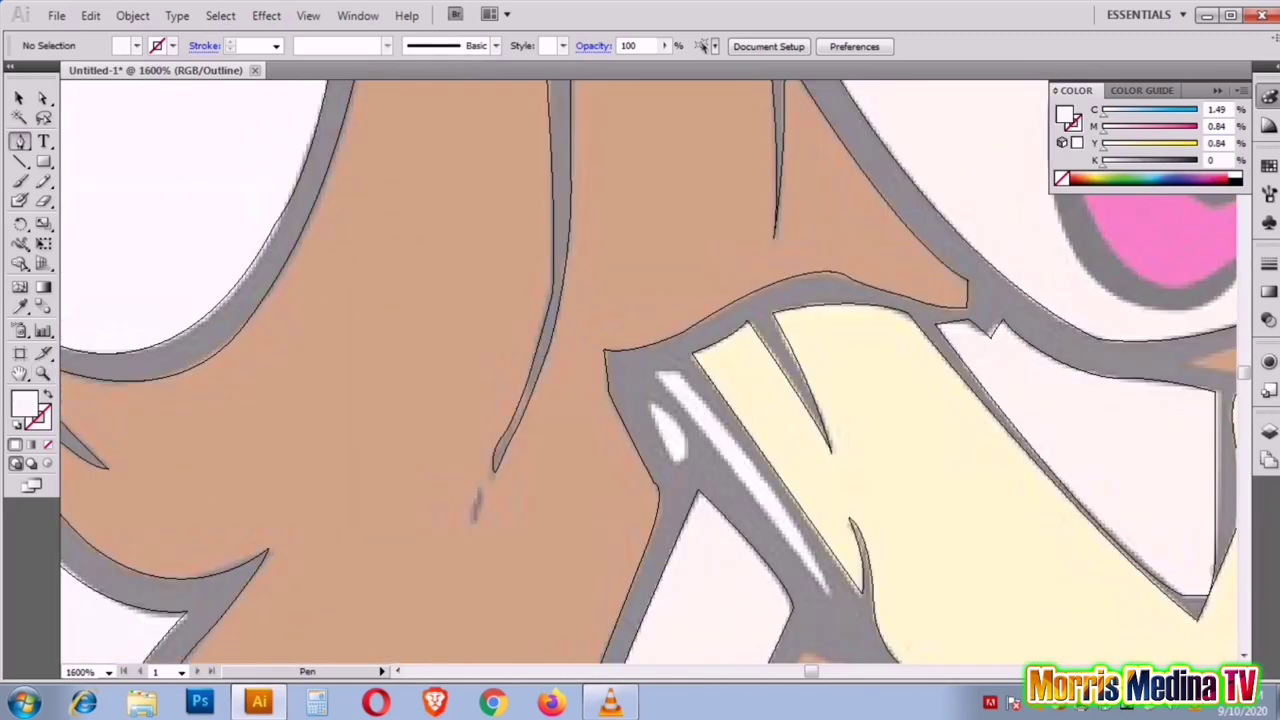
drag(653, 405, 652, 410)
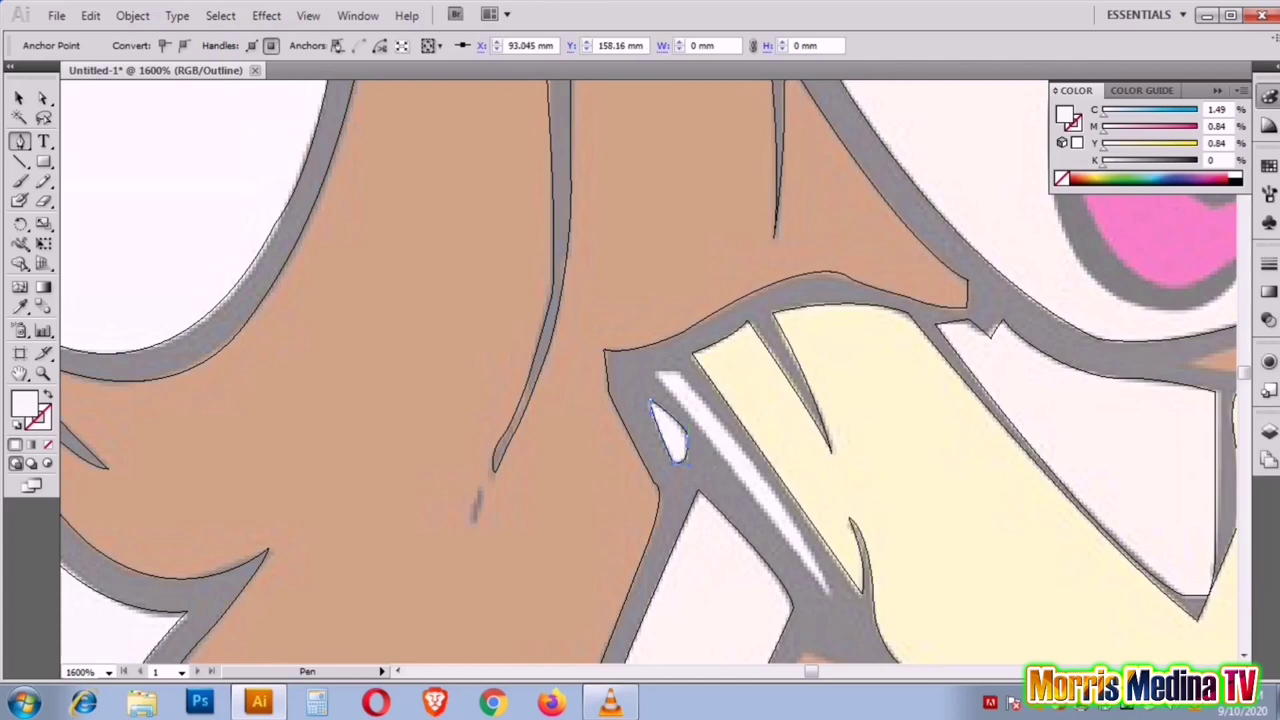
click(658, 373)
click(830, 592)
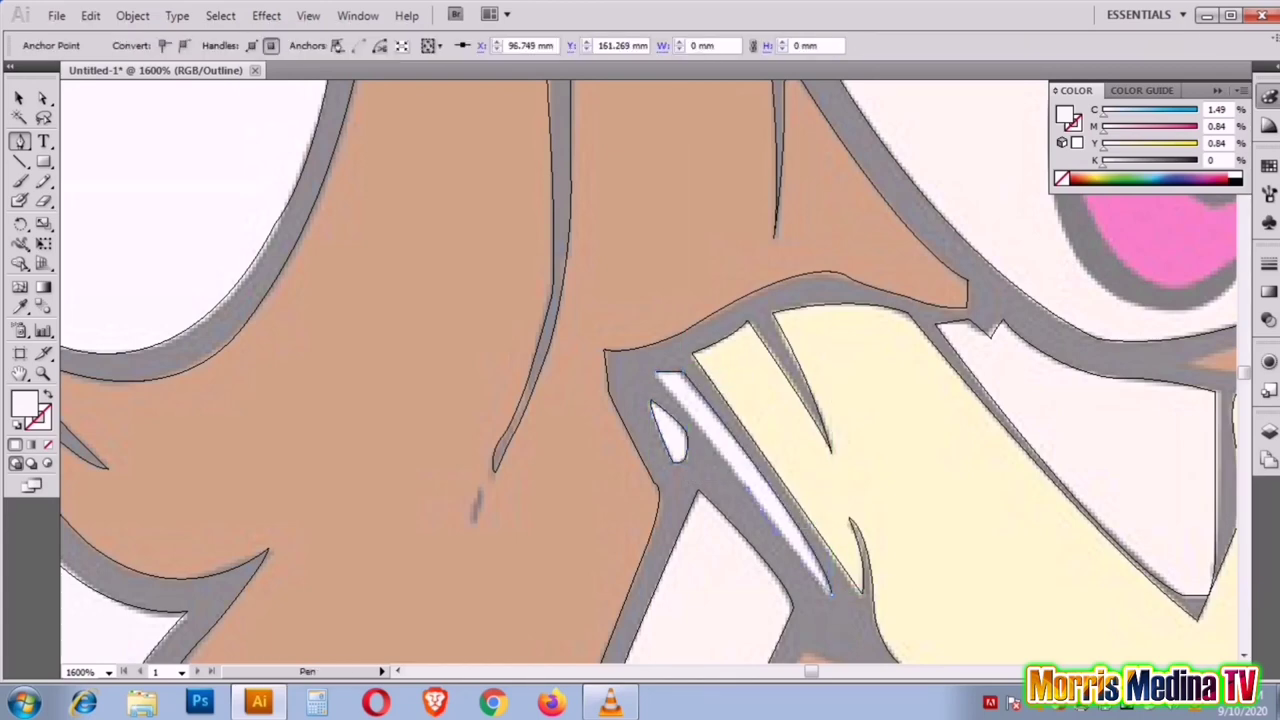
scroll(830, 592, right, 5)
mouse_move(725, 551)
mouse_down()
mouse_move(836, 452)
mouse_move(738, 568)
mouse_up()
click(731, 562)
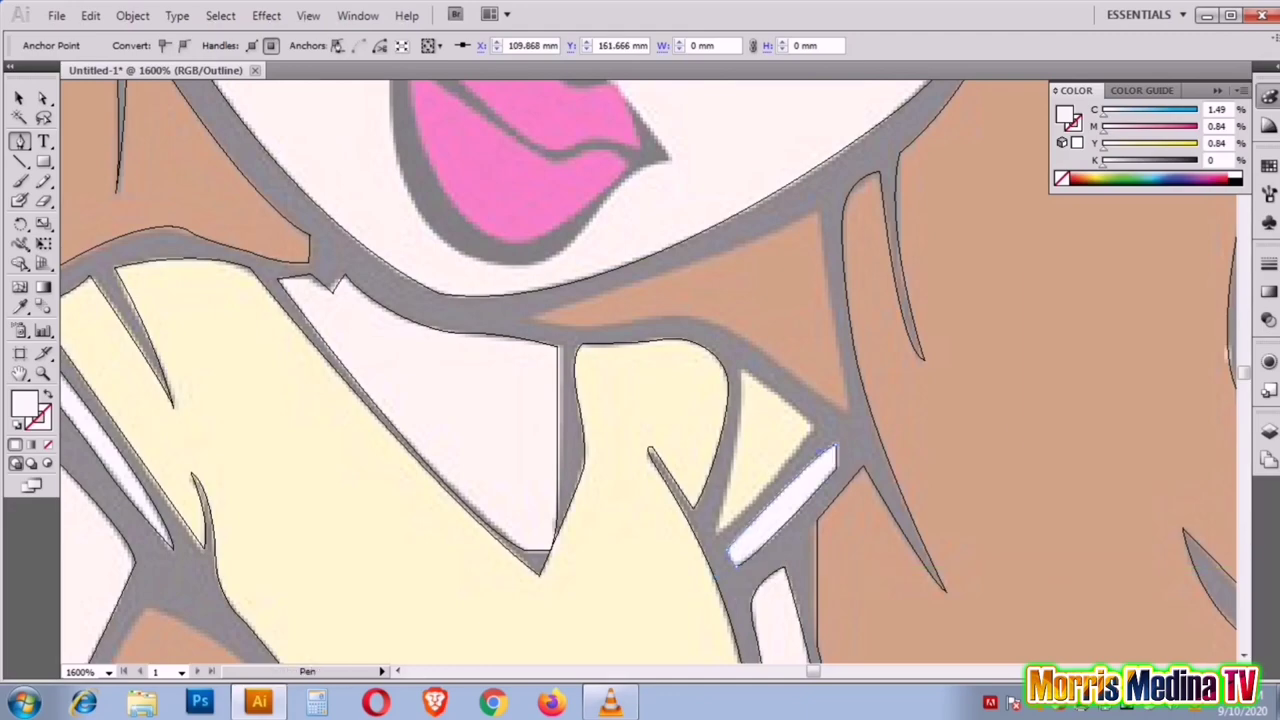
Step: Zoom out, deselect, and preview the full-colour tracing beside the original
key(ctrl+minus)
key(ctrl+minus)
key(ctrl+minus)
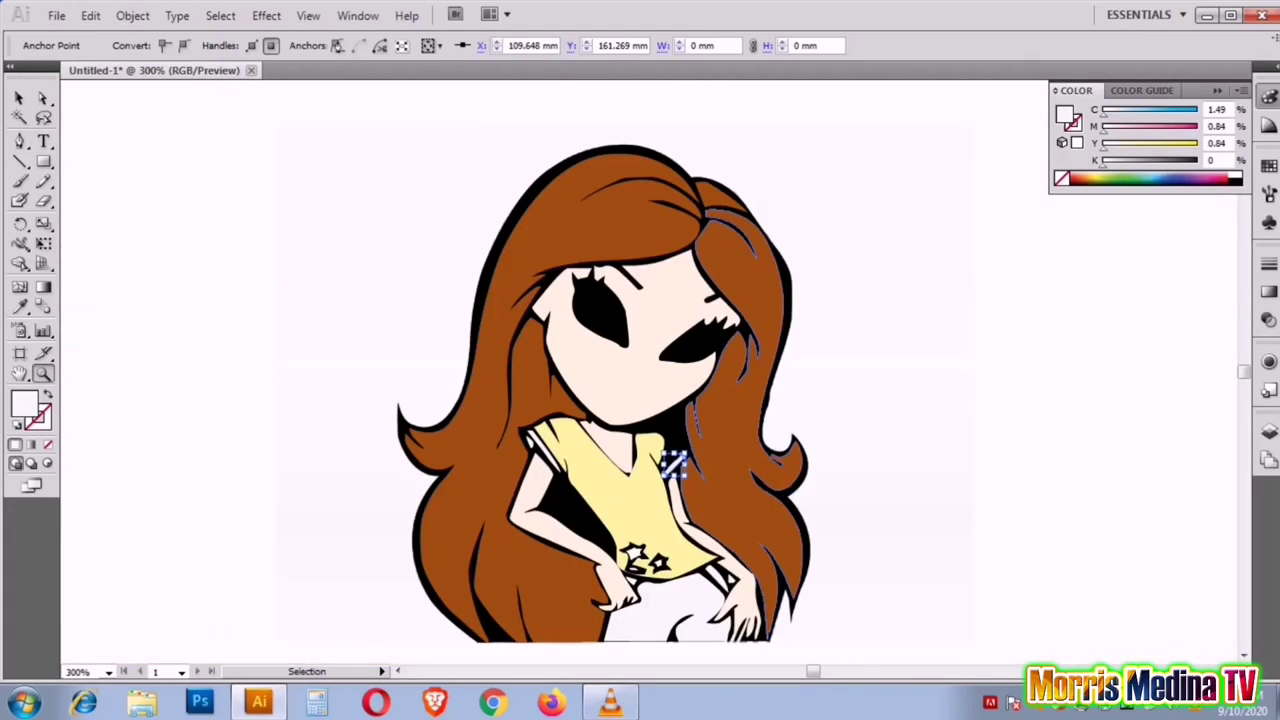
key(ctrl+minus)
key(ctrl+minus)
key(v)
key(ctrl+shift+a)
Step: Sample the reference eye's light blue and trace the left eye's iris highlight
key(ctrl+y)
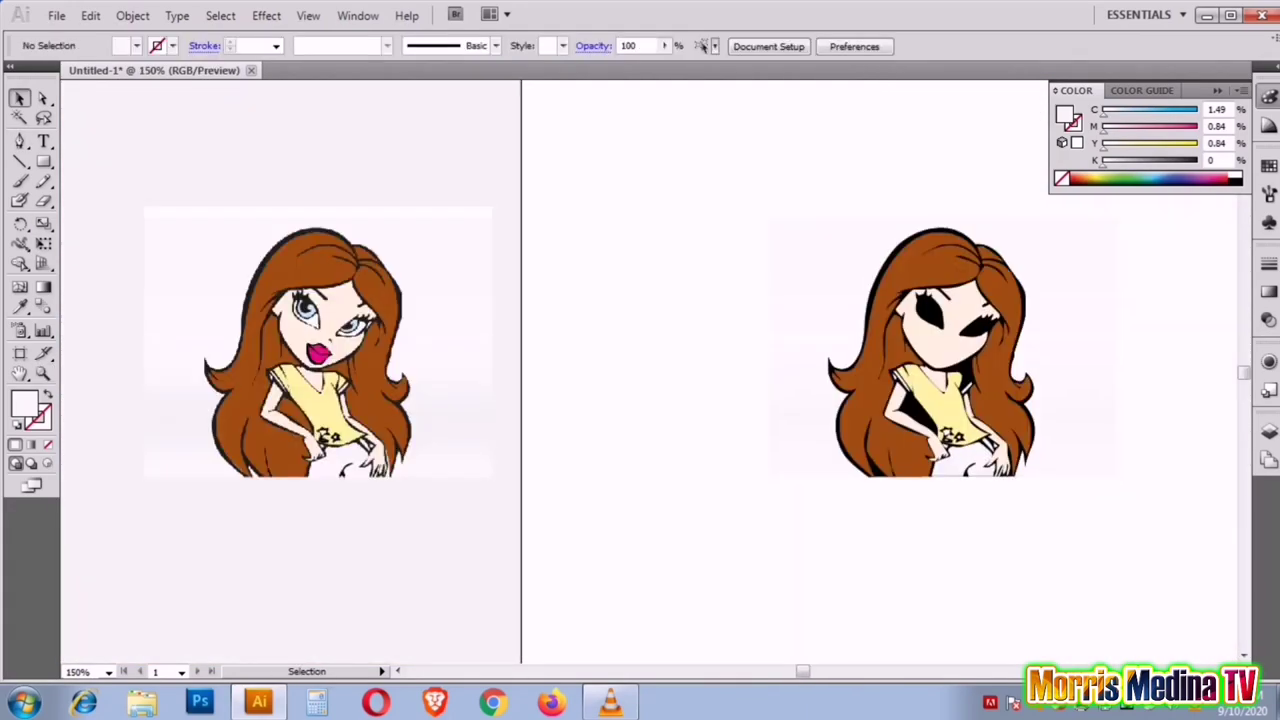
key(i)
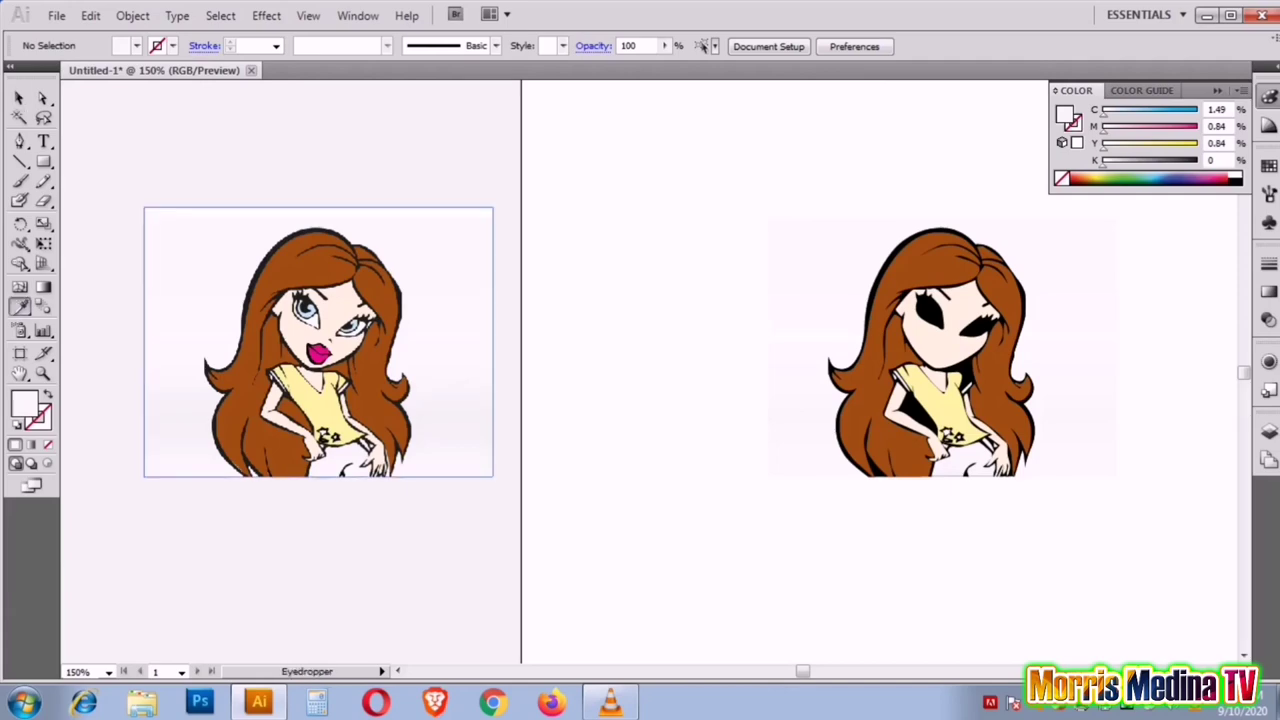
click(303, 310)
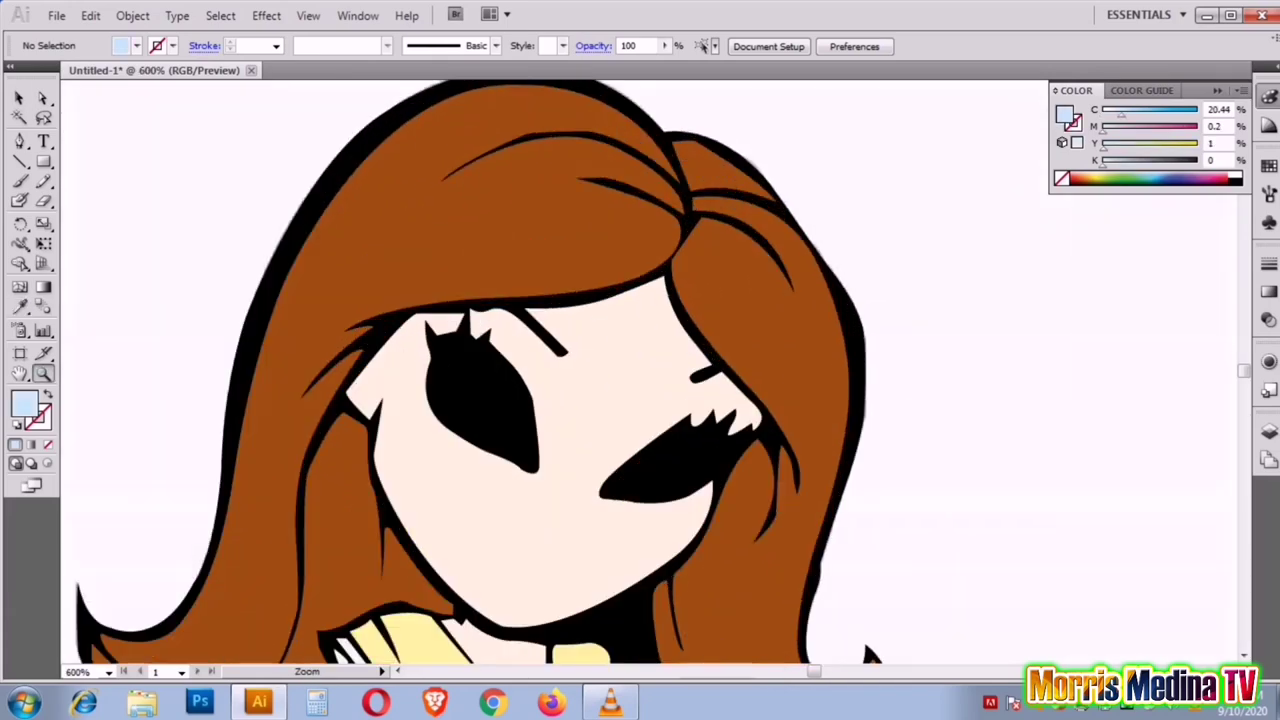
key(ctrl+y)
click(557, 301)
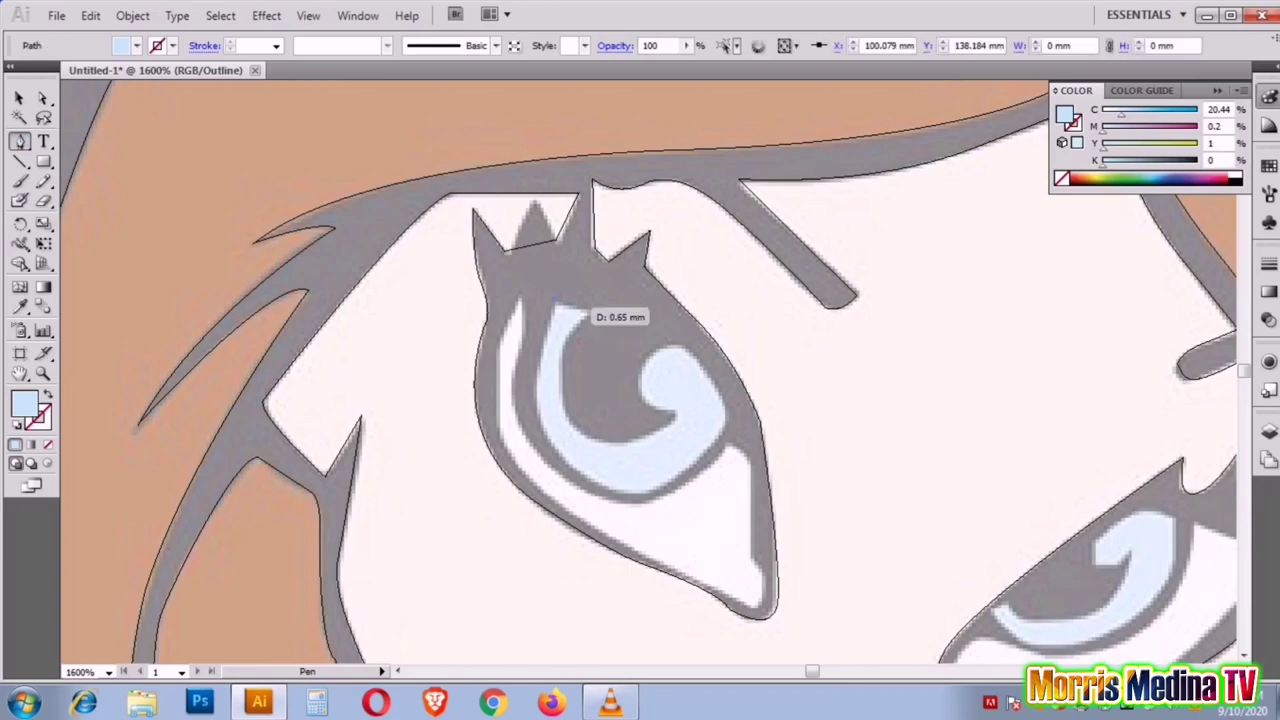
drag(645, 437, 668, 412)
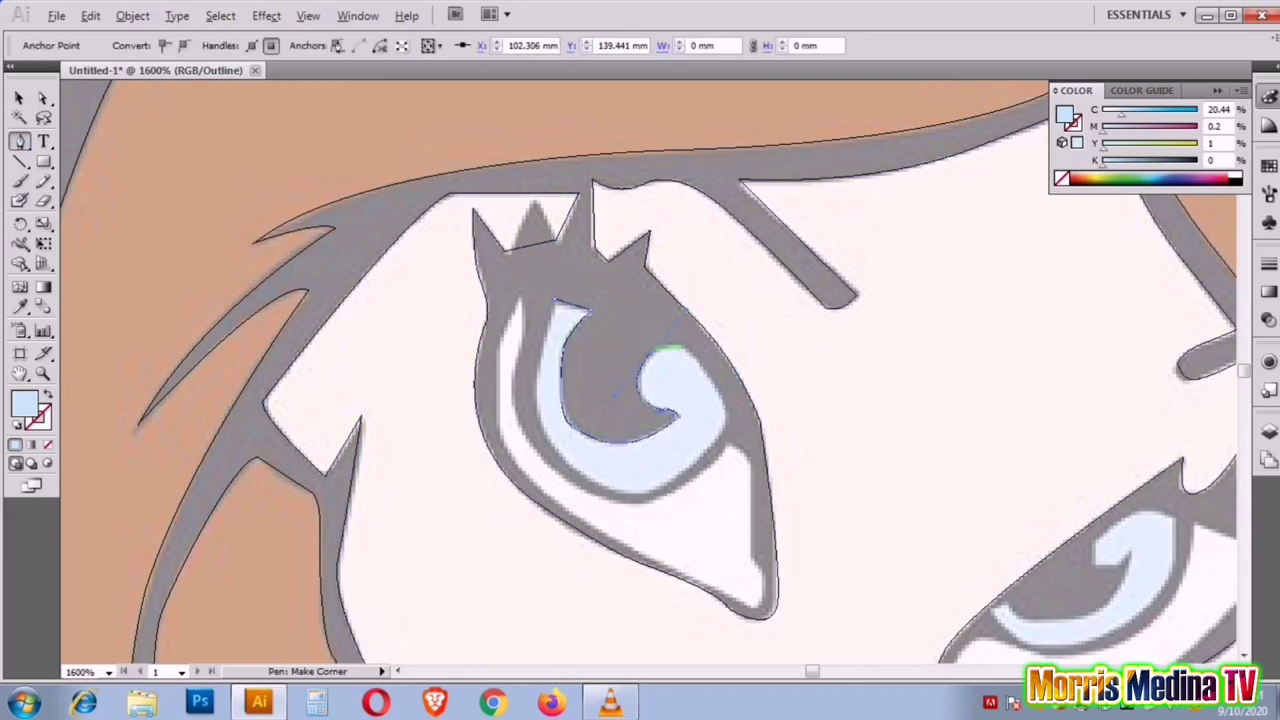
drag(708, 375, 720, 435)
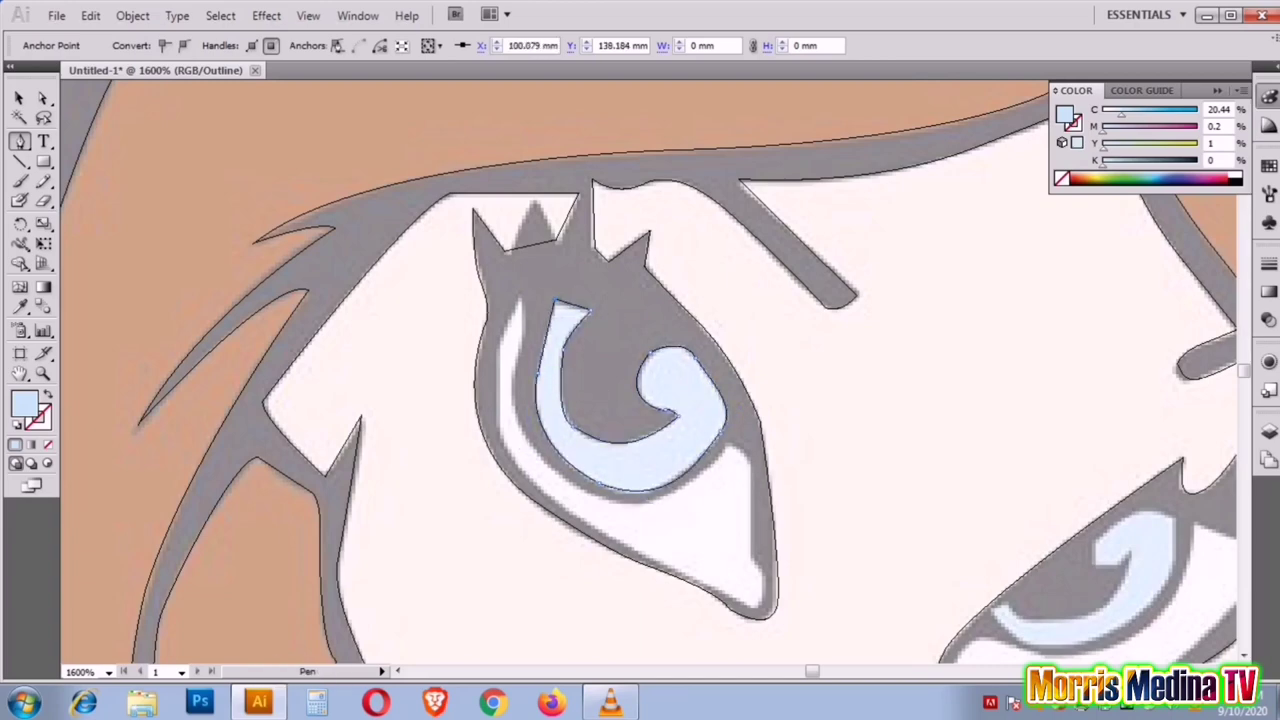
Step: Trace the right eye's light blue highlight, then zoom out to the whole figure
drag(590, 312, 170, 177)
mouse_move(683, 431)
mouse_down()
mouse_move(708, 418)
mouse_move(690, 395)
mouse_move(747, 444)
mouse_up()
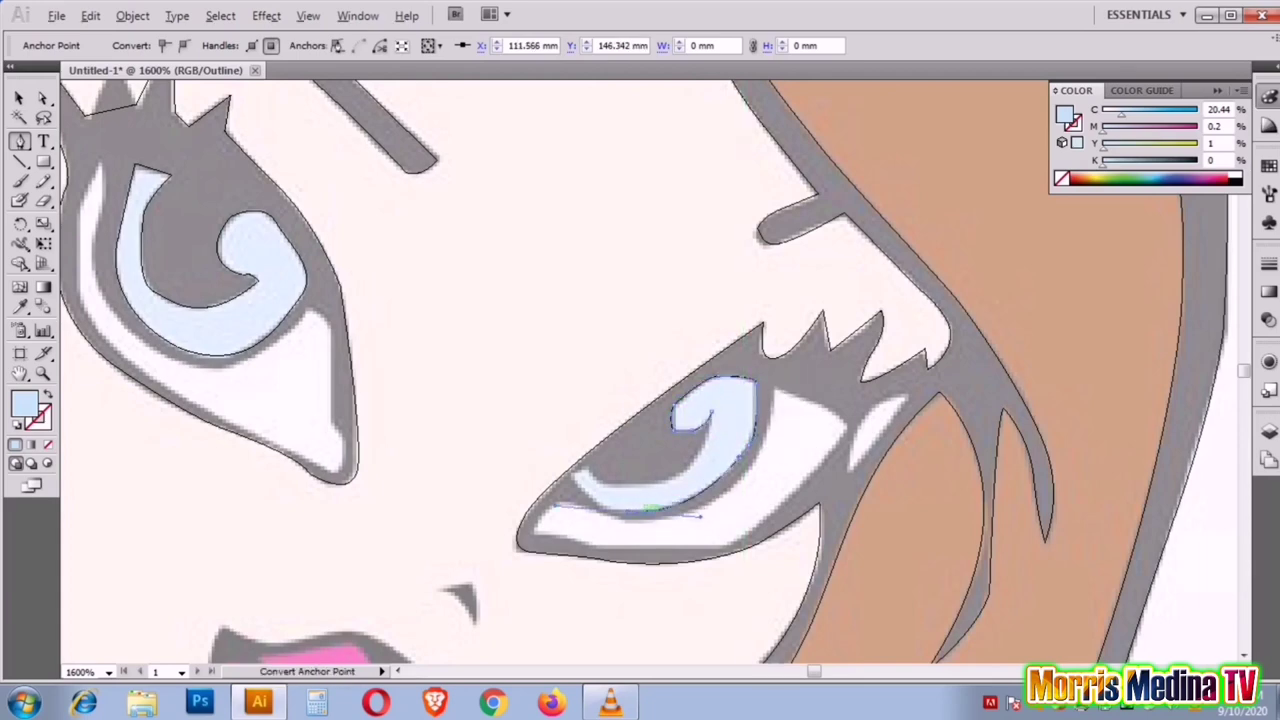
mouse_move(630, 510)
mouse_down()
mouse_move(580, 503)
mouse_move(606, 468)
mouse_up()
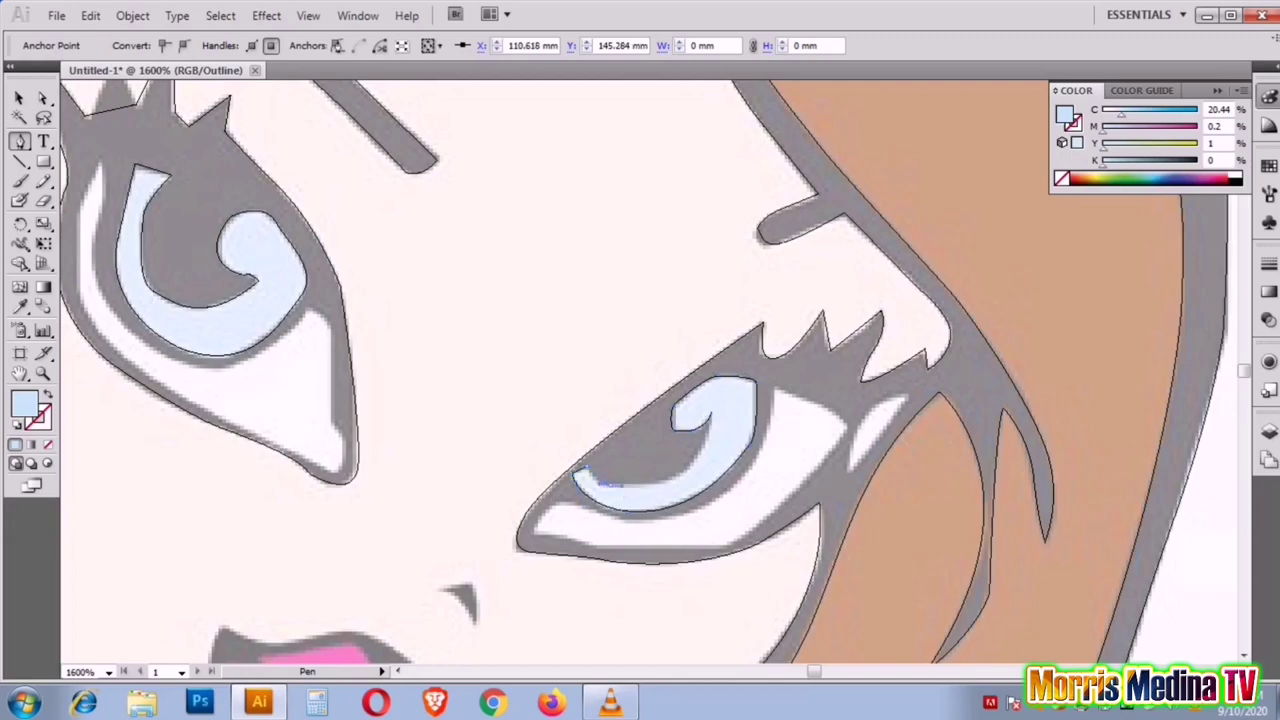
drag(712, 412, 716, 410)
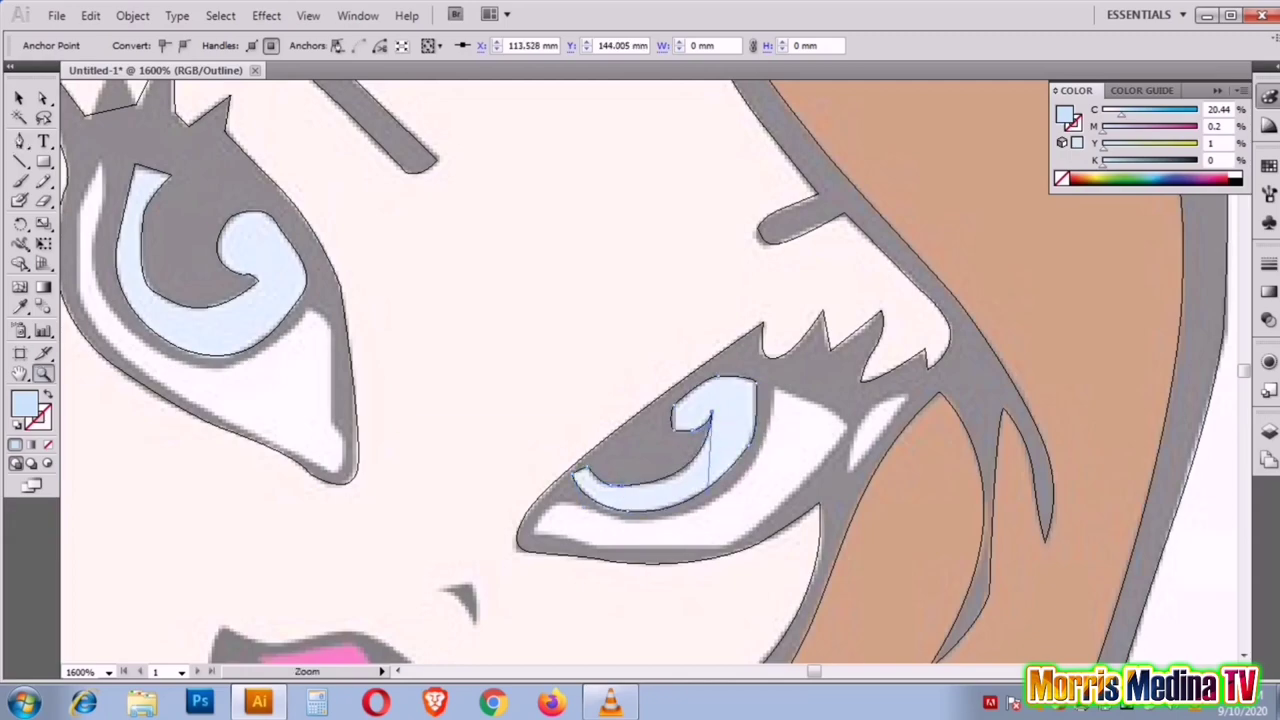
key(ctrl+minus)
key(ctrl+minus)
key(ctrl+minus)
key(ctrl+minus)
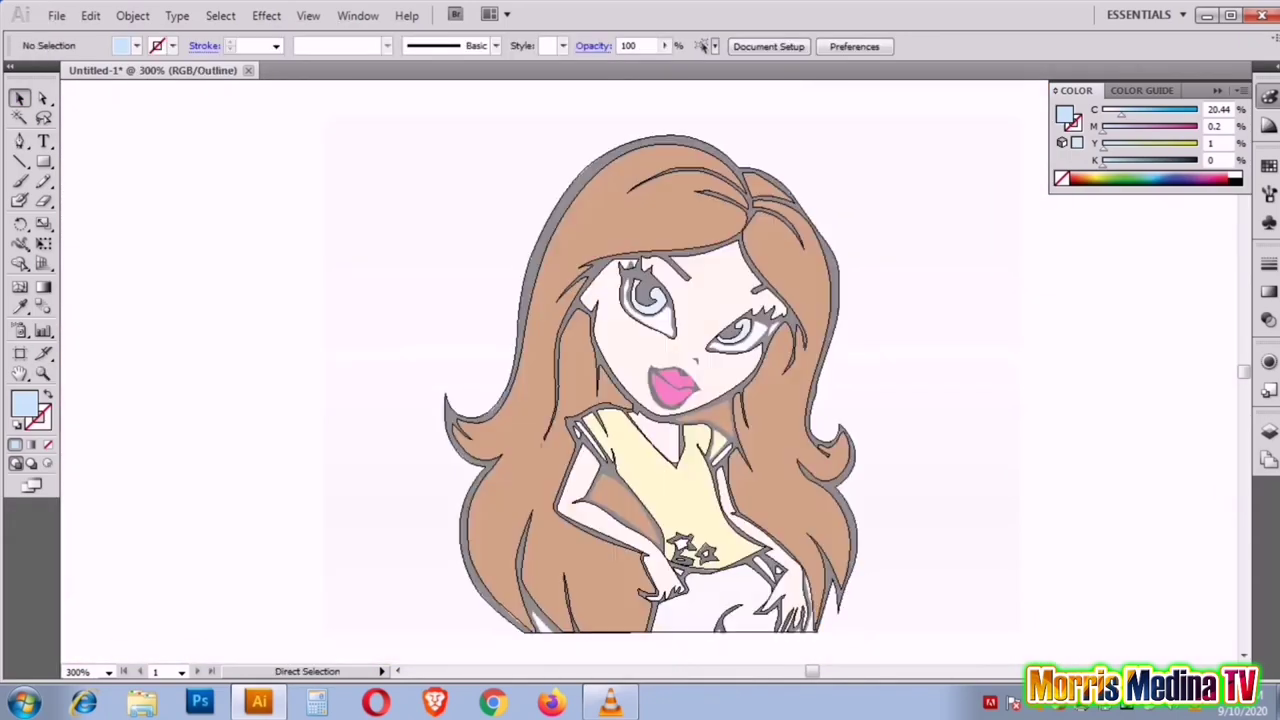
key(ctrl+y)
key(ctrl+y)
Step: Set the fill to white and trace the white of the left eye around its iris
double_click(24, 402)
click(826, 234)
key(z)
click(659, 276)
click(659, 276)
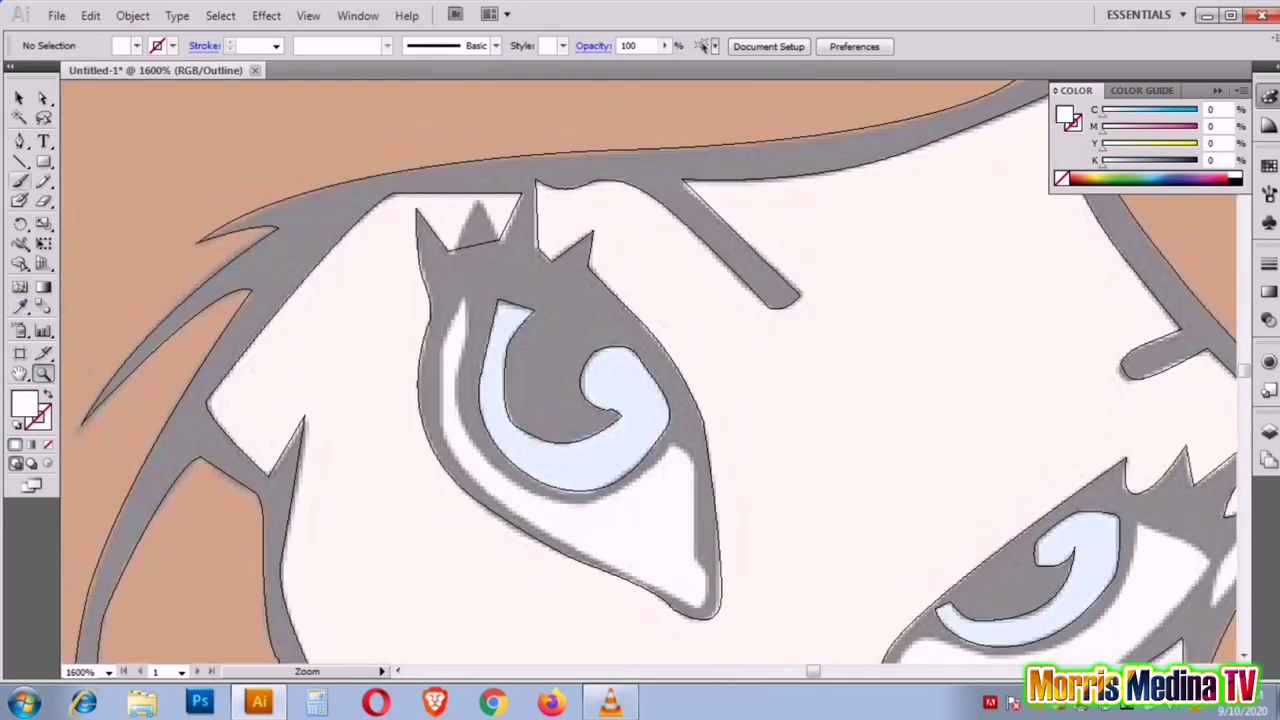
click(462, 298)
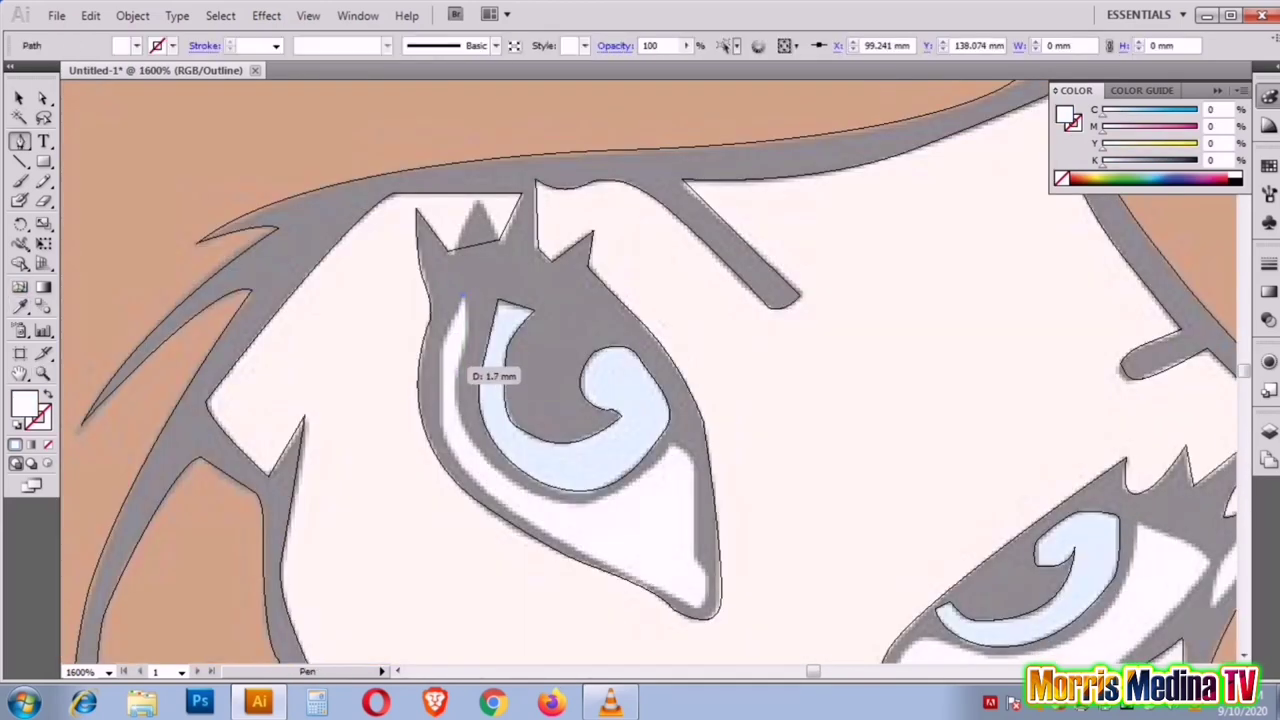
click(447, 410)
drag(576, 490, 671, 490)
drag(668, 445, 700, 458)
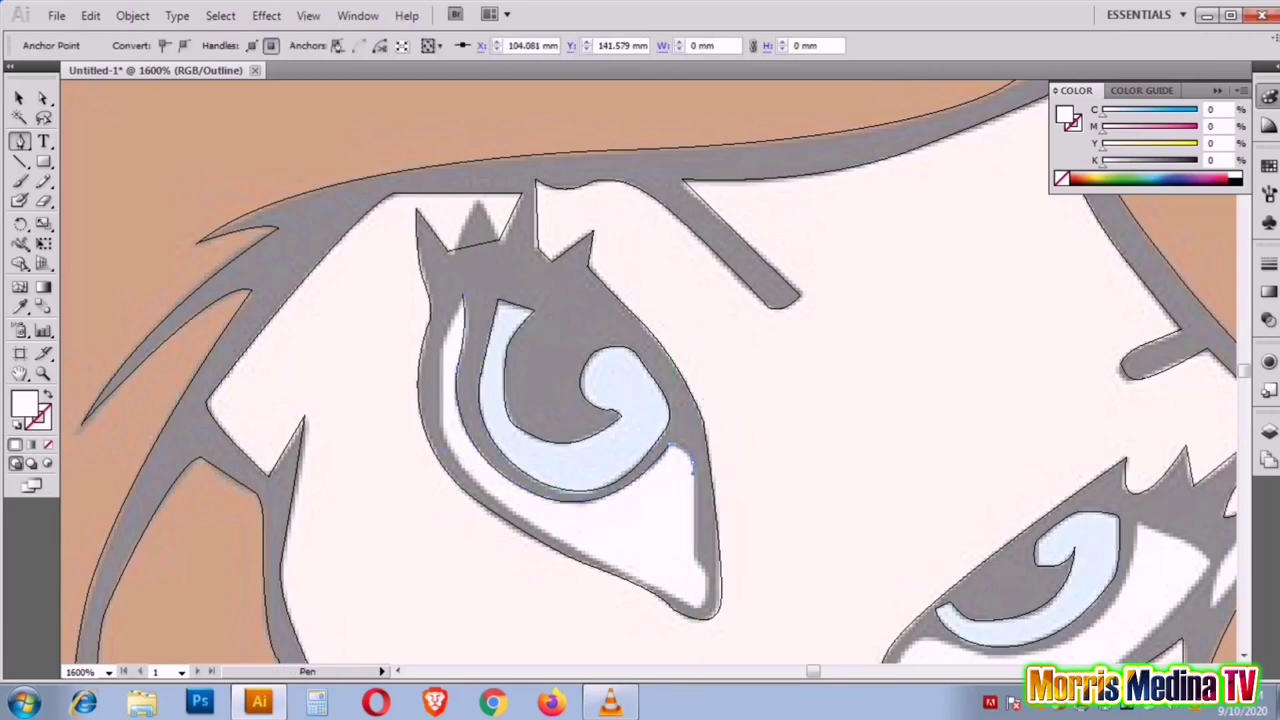
scroll(714, 563, down, 1)
drag(714, 558, 511, 441)
drag(462, 237, 456, 350)
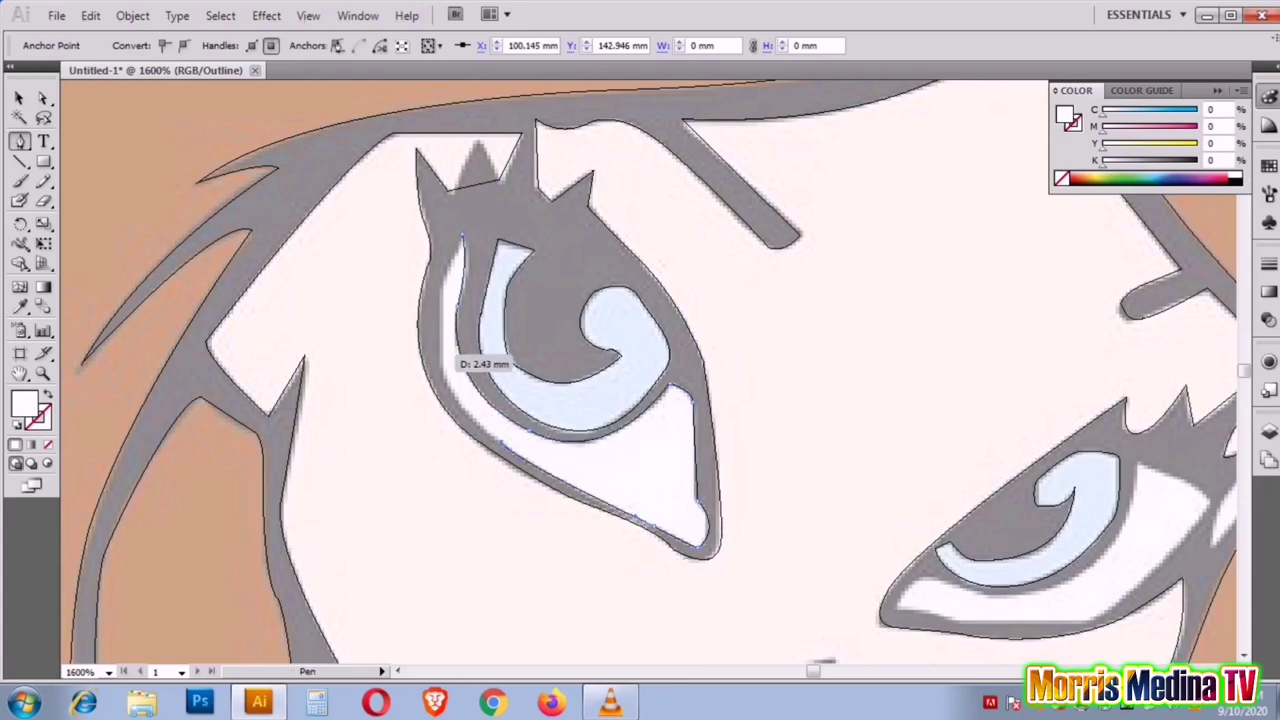
Step: Outline the white of the right eye, then zoom out to 200%
drag(700, 420, 360, 255)
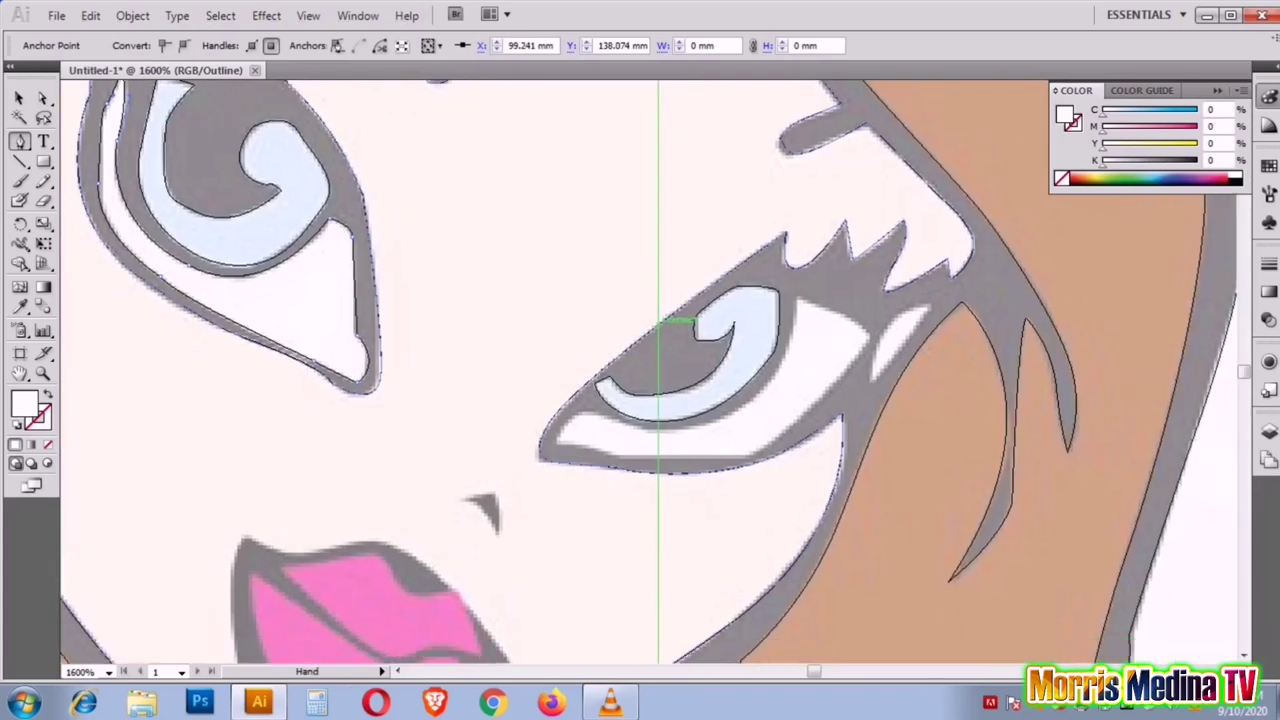
drag(825, 305, 868, 332)
drag(745, 460, 685, 480)
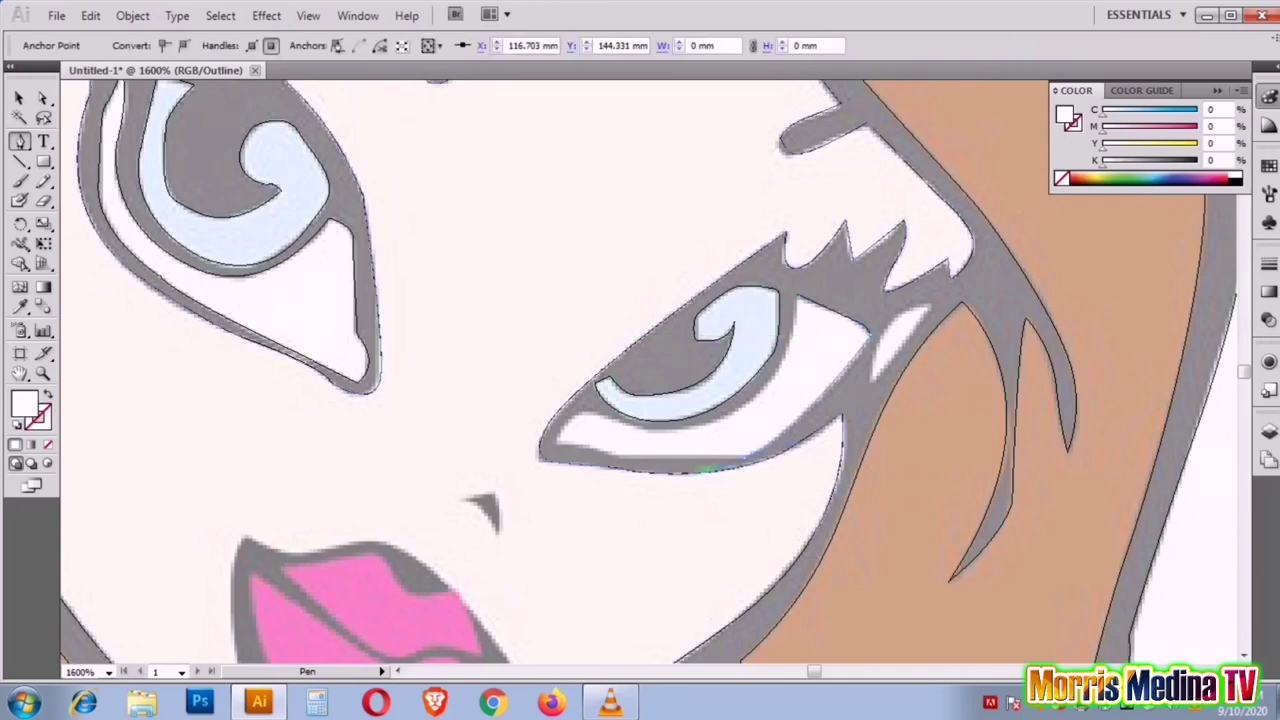
drag(560, 443, 580, 418)
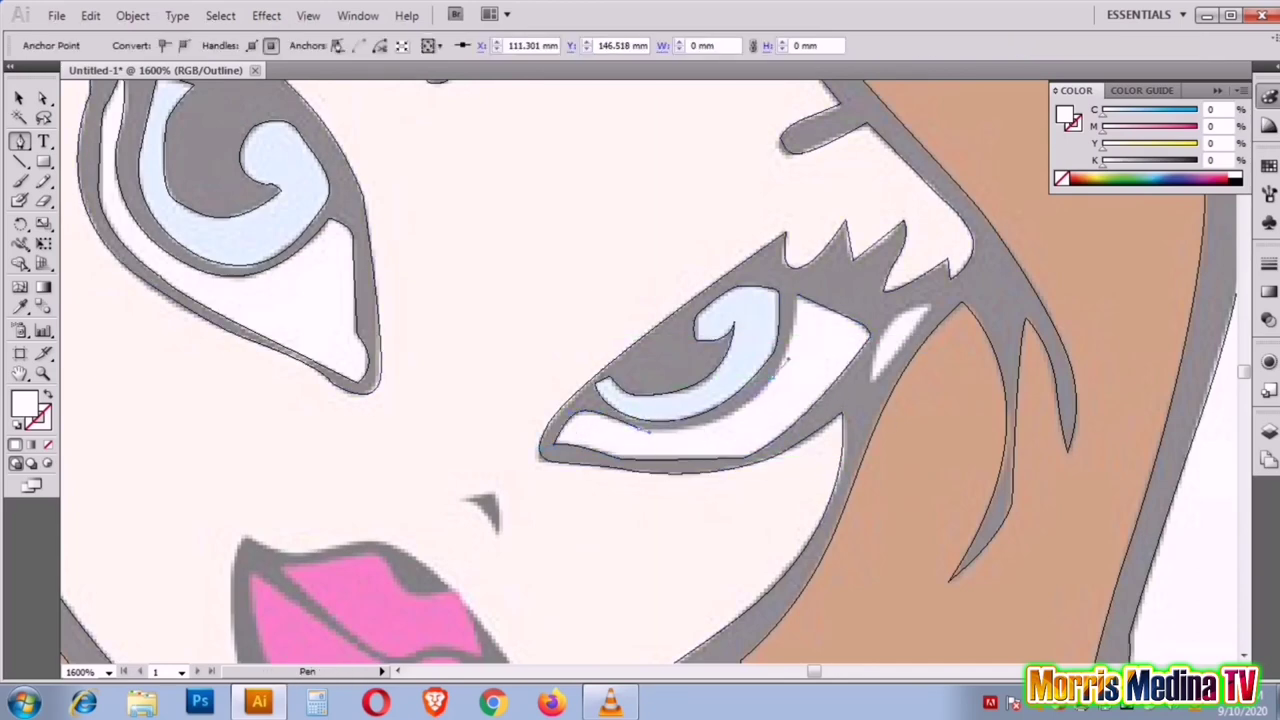
drag(800, 300, 866, 326)
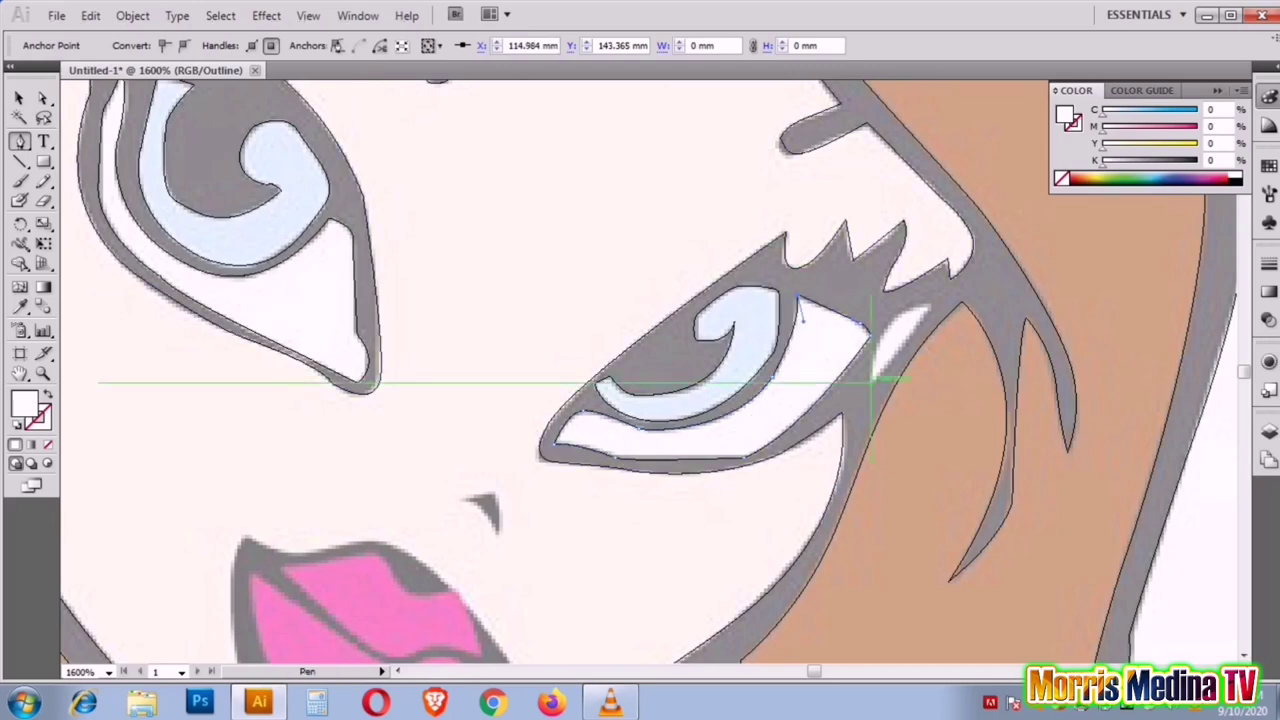
click(935, 297)
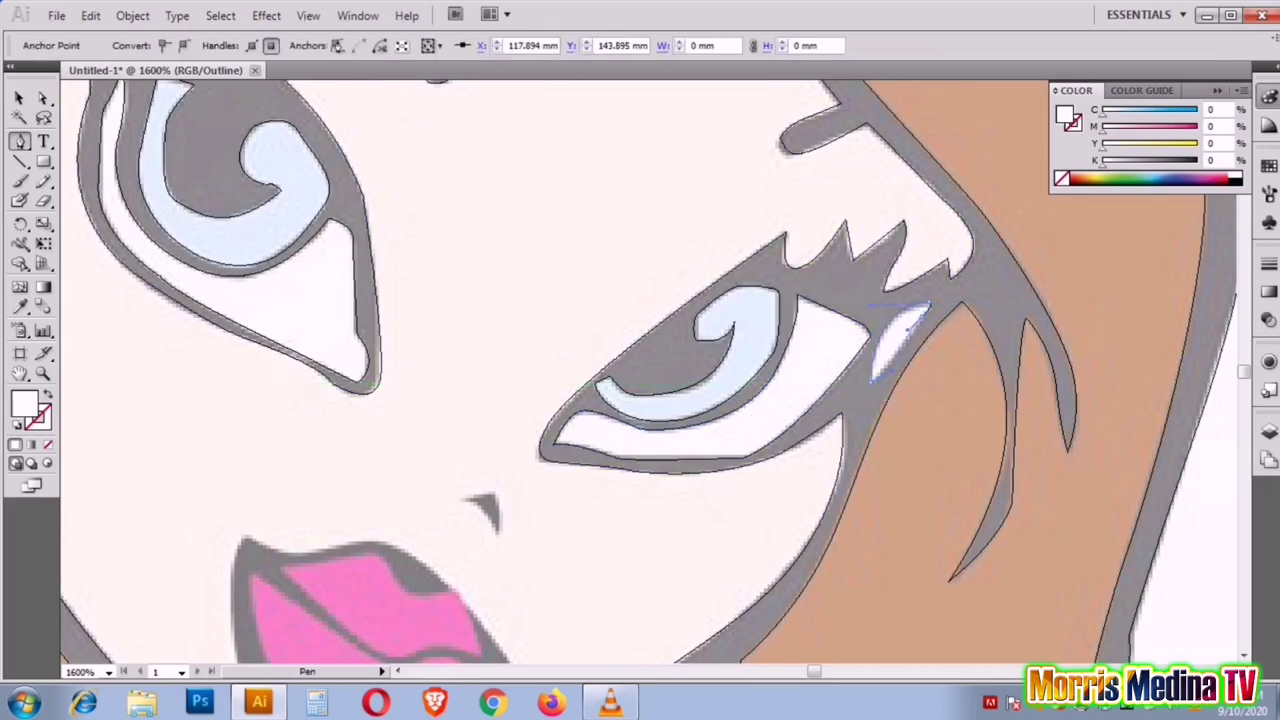
key(ctrl+minus)
key(ctrl+minus)
key(ctrl+minus)
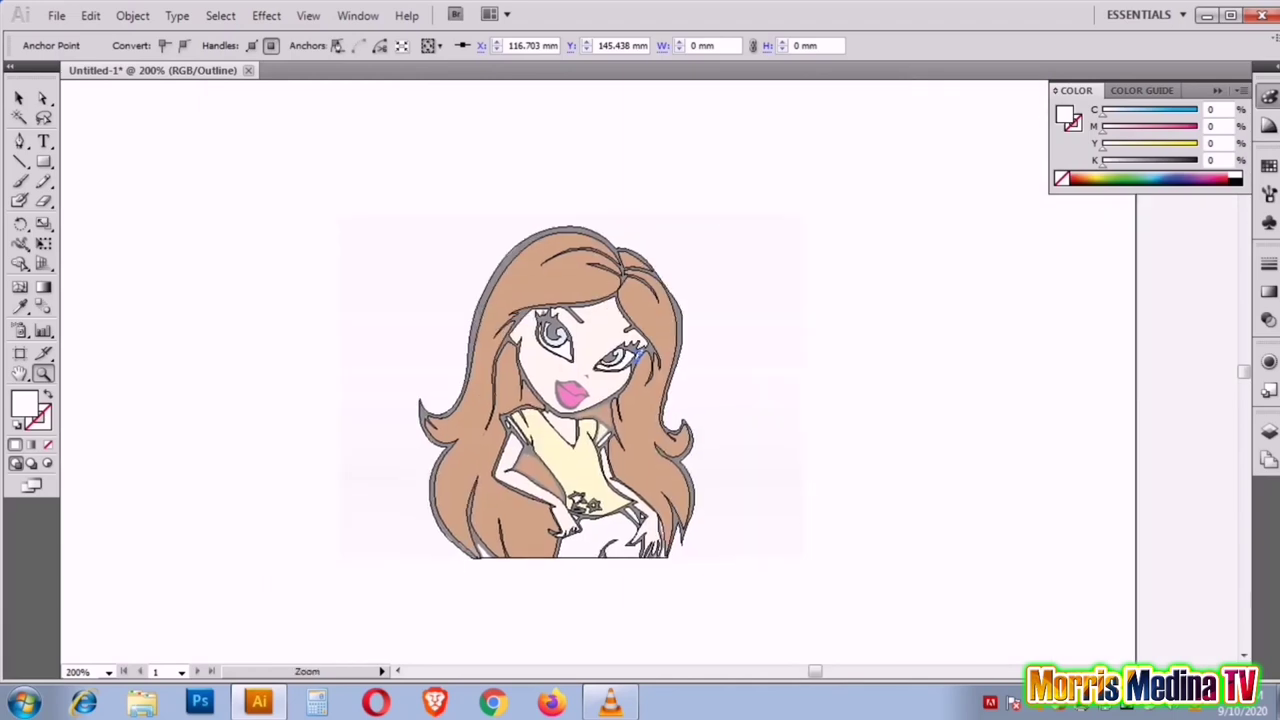
Step: Sample the hair brown and trace the hair patch beside the neck
key(ctrl+shift+a)
key(ctrl+y)
key(i)
click(668, 410)
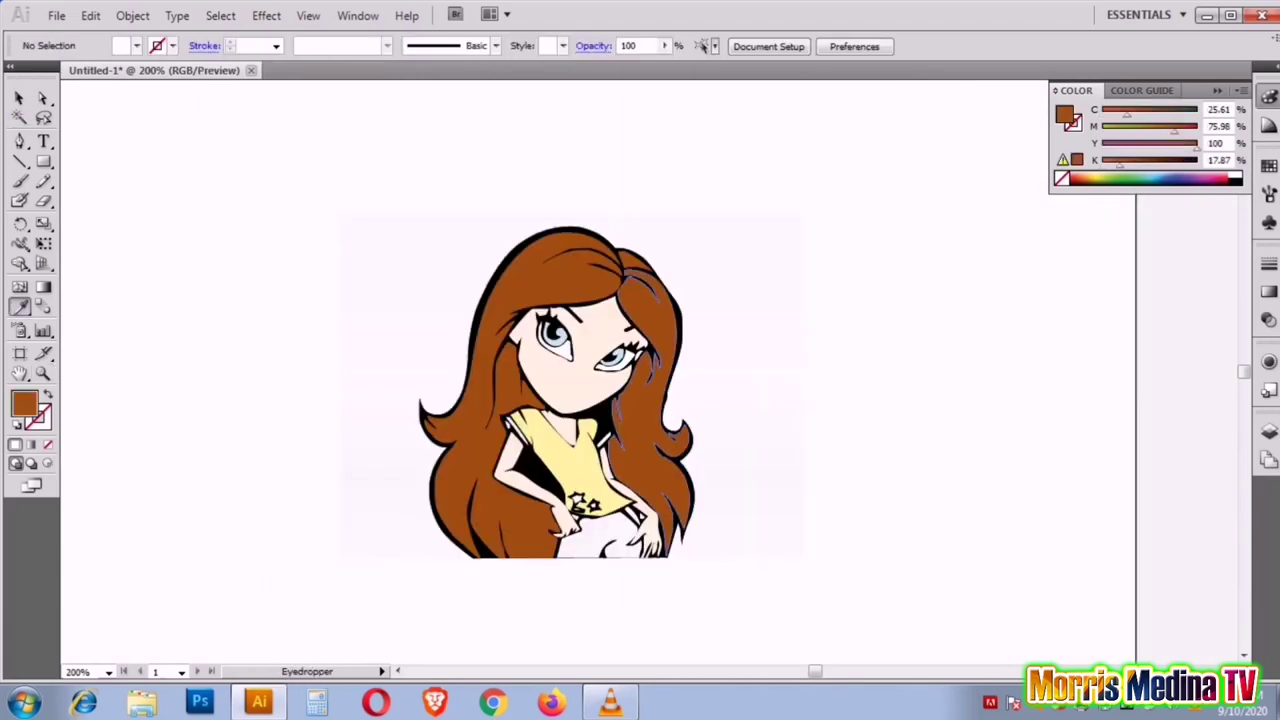
key(ctrl+y)
click(570, 405)
click(570, 405)
click(570, 405)
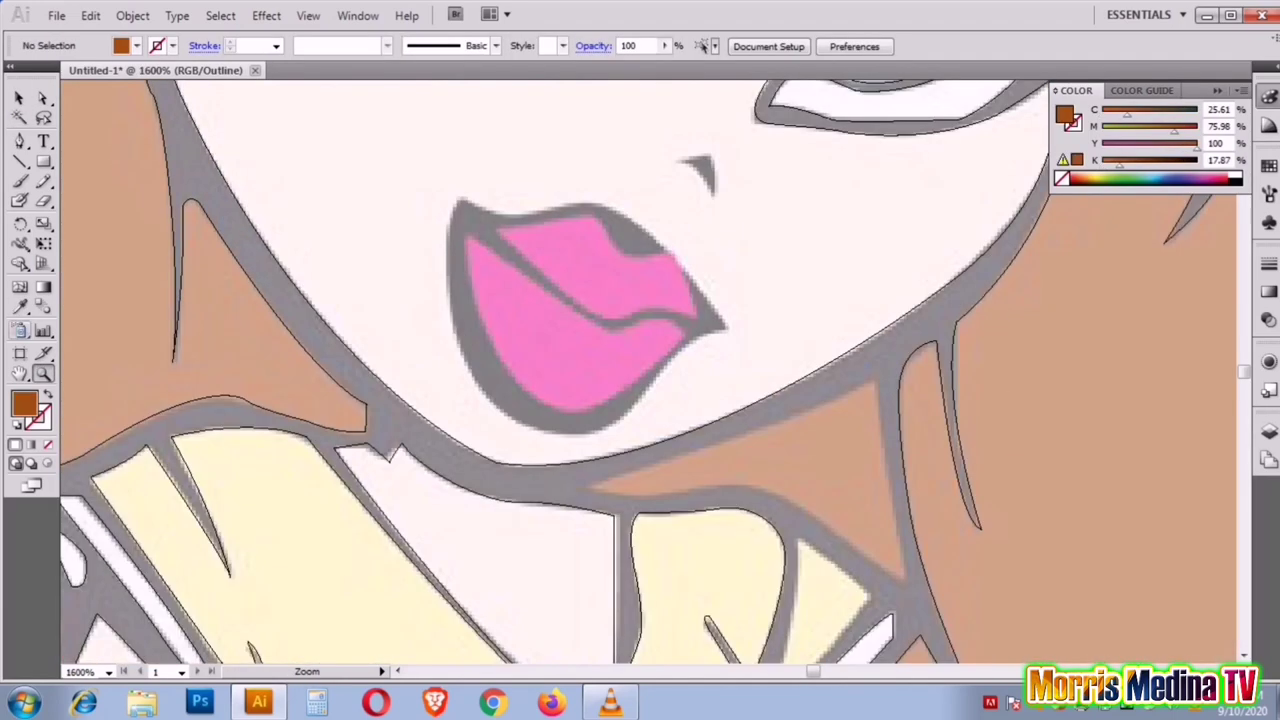
click(585, 485)
click(873, 378)
click(905, 578)
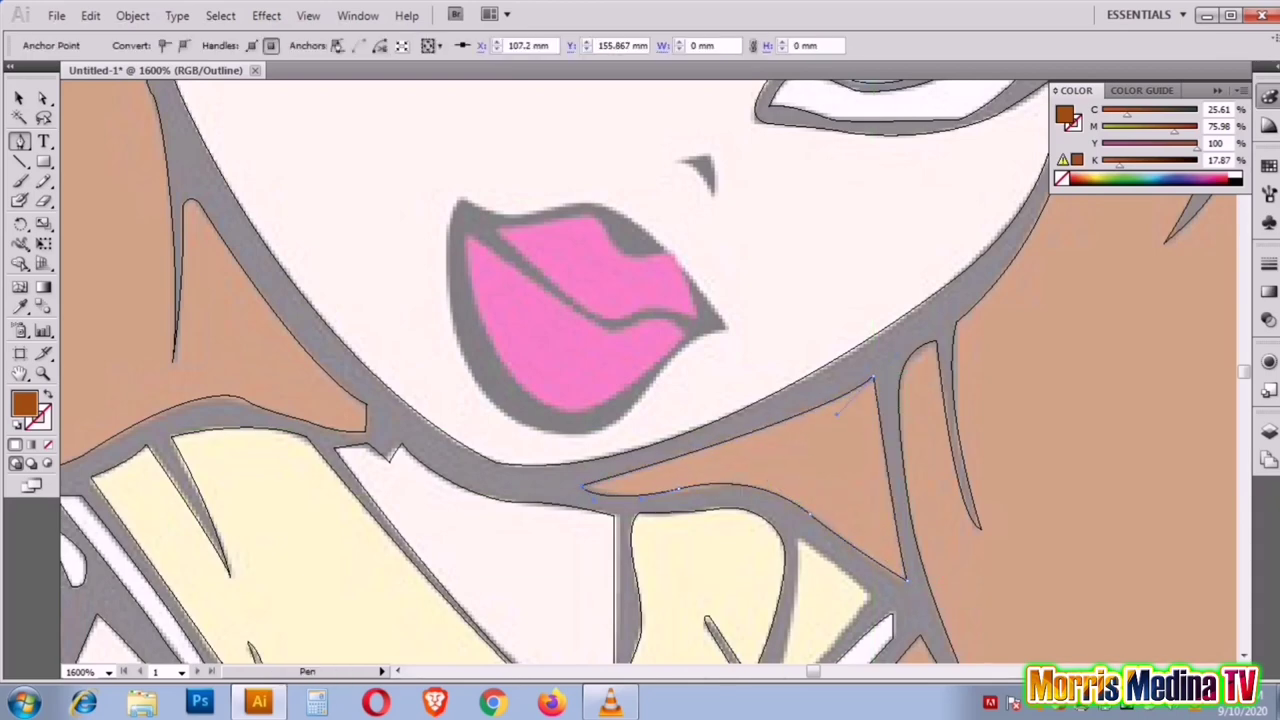
key(ctrl+shift+a)
Step: Trace a curved brown hair triangle inside the bent arm
key(z)
key(ctrl+0)
key(ctrl+y)
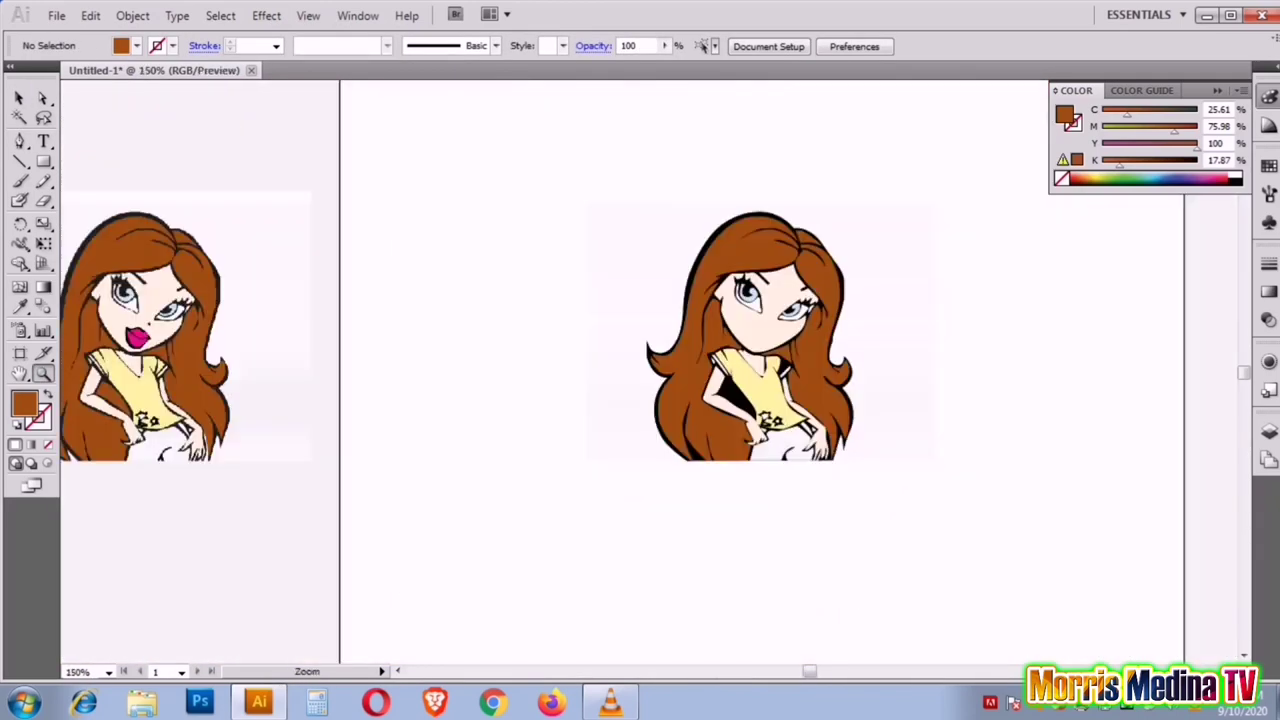
key(i)
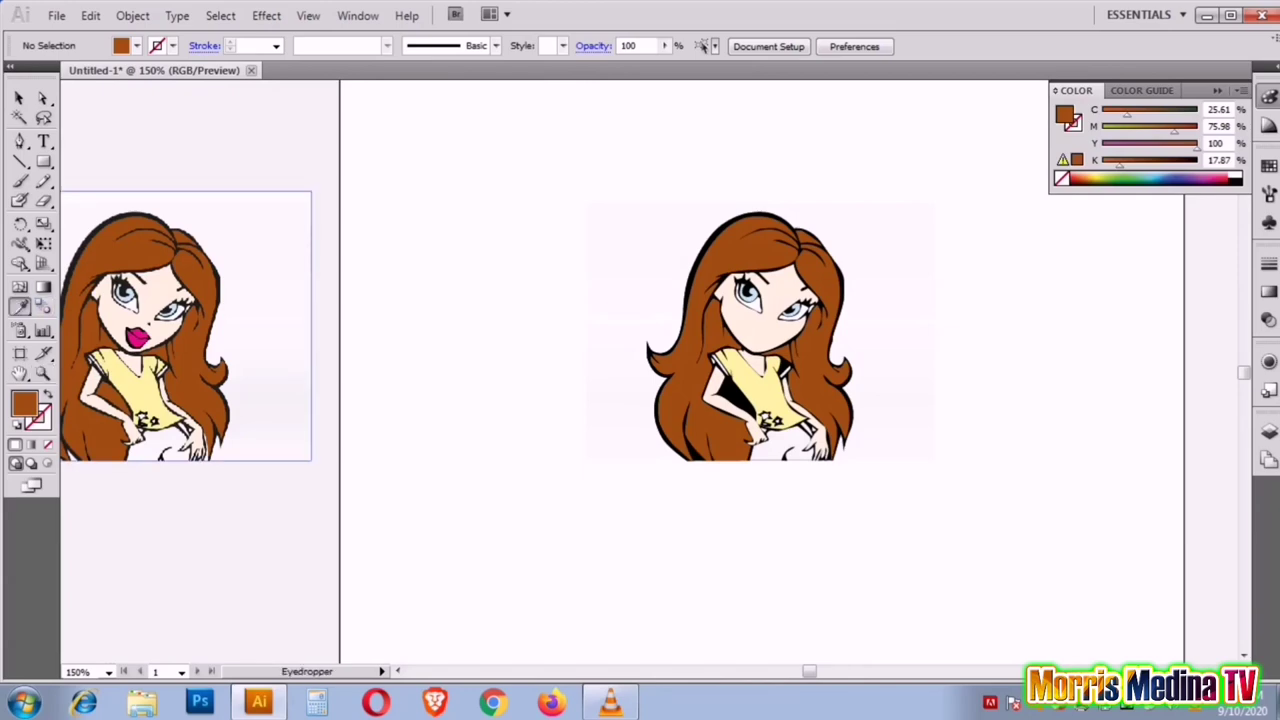
key(ctrl+y)
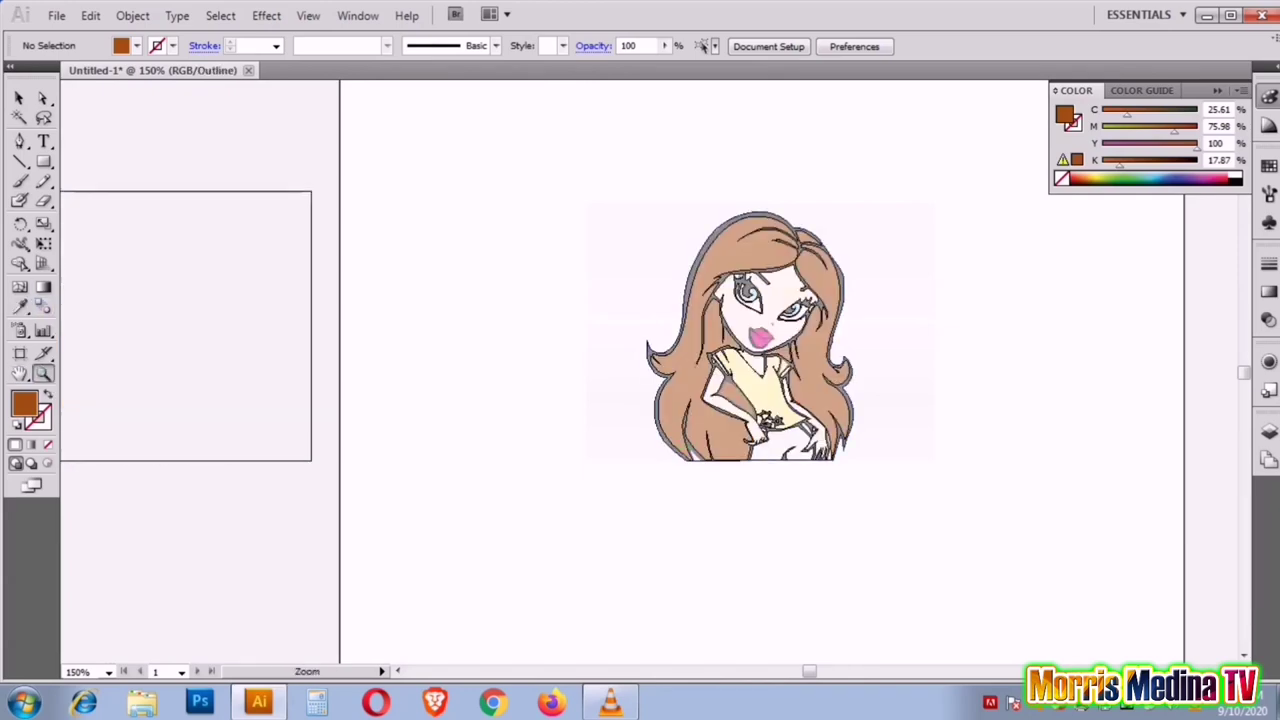
click(760, 390)
click(760, 390)
click(760, 390)
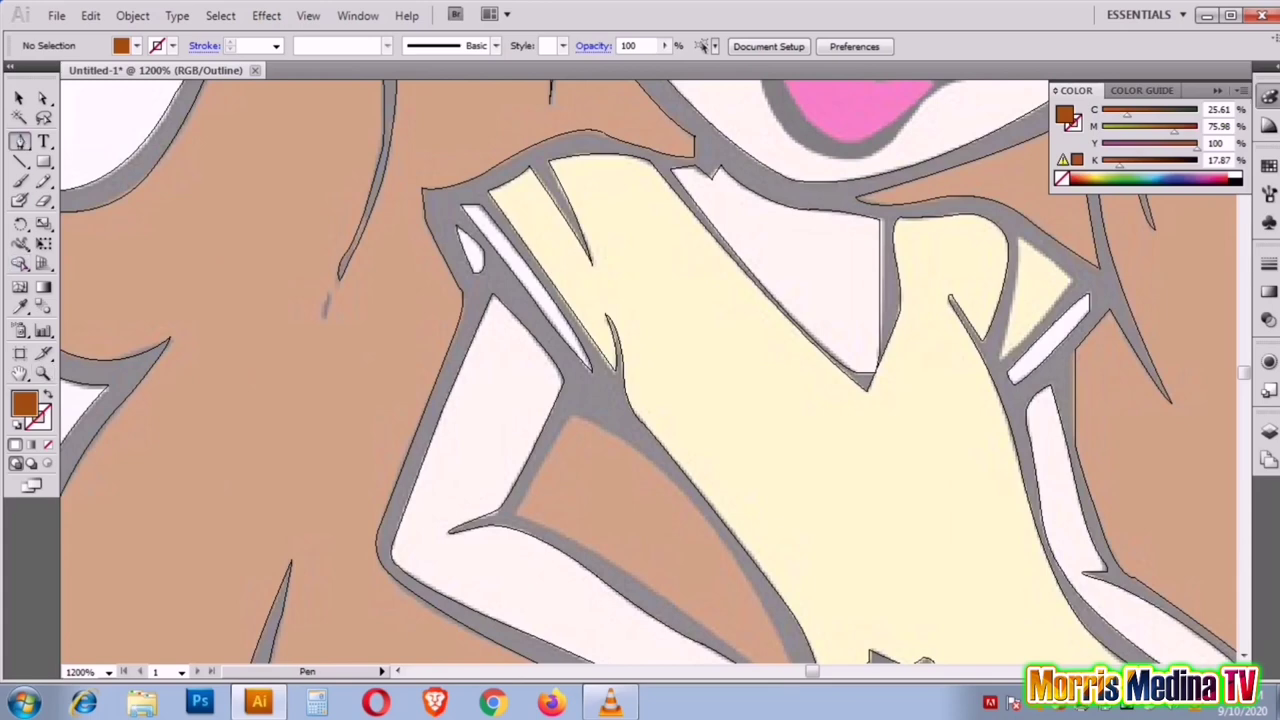
click(573, 410)
scroll(580, 420, down, 2)
drag(765, 490, 790, 572)
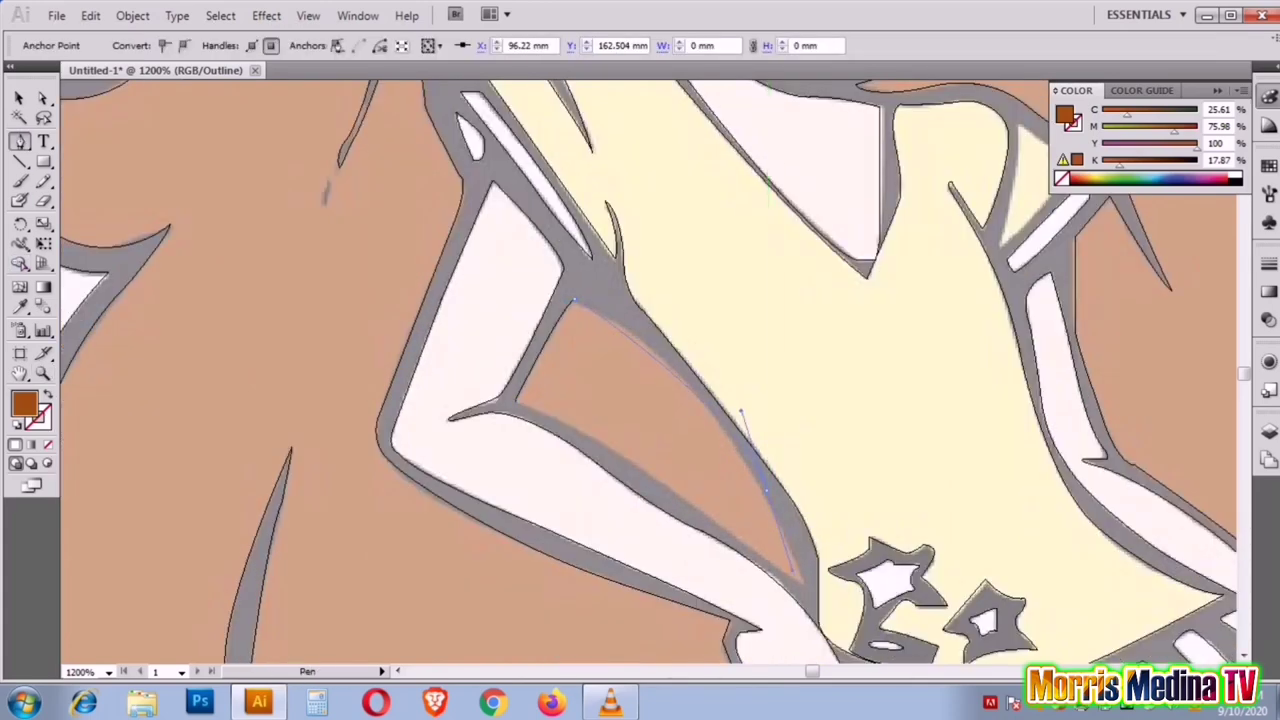
drag(765, 490, 706, 396)
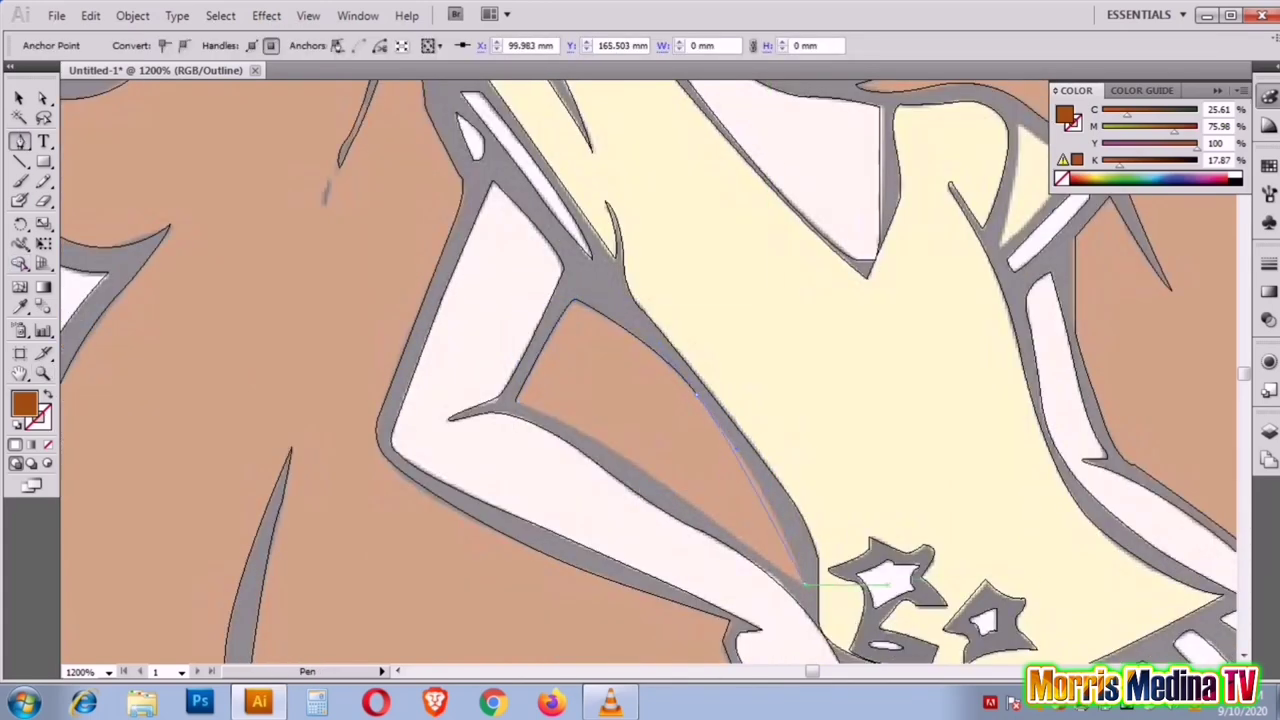
click(515, 400)
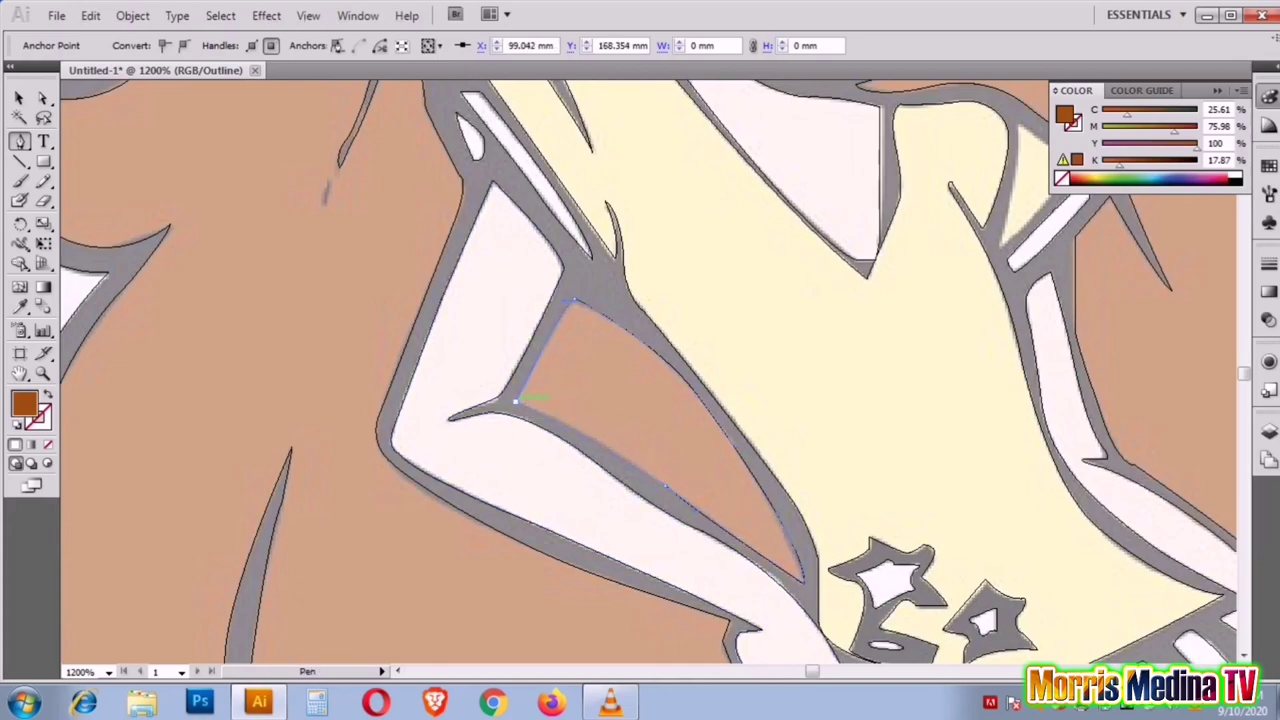
Step: Set the fill colour to black in the Color Picker
key(ctrl+minus)
key(ctrl+minus)
key(ctrl+minus)
key(v)
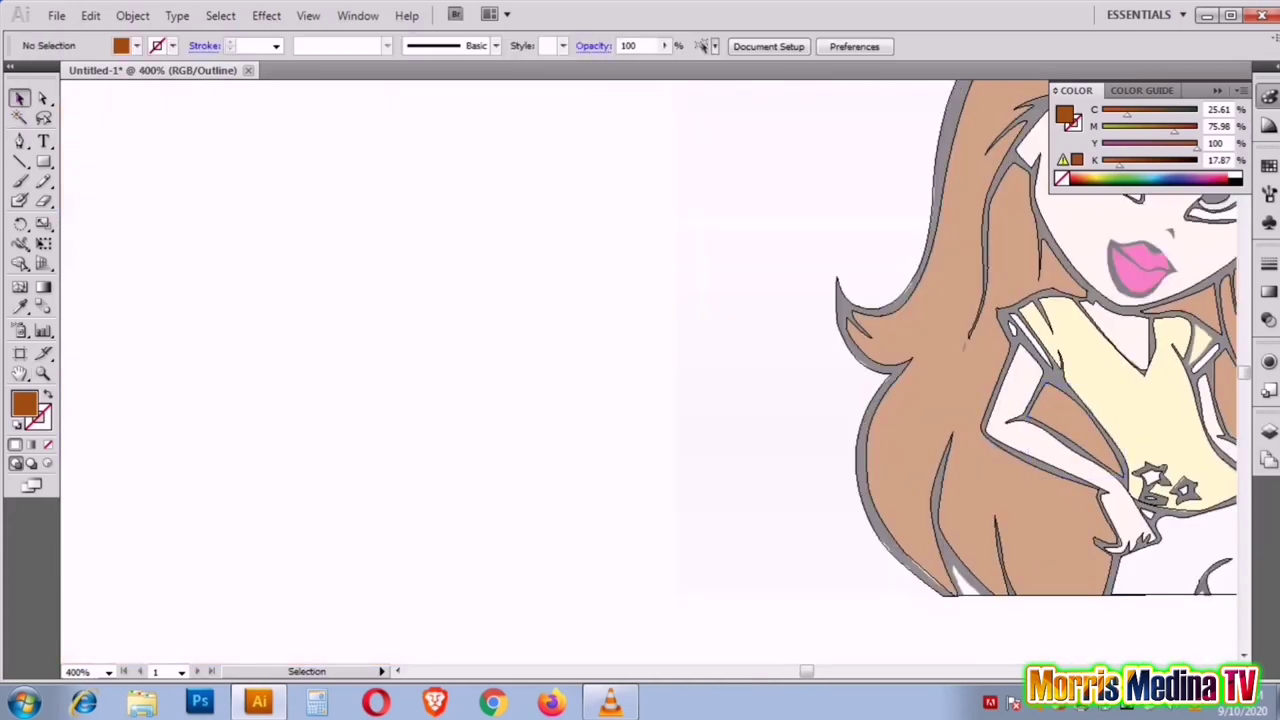
double_click(24, 402)
key(Return)
Step: Zoom in closely and trace the tiny stray mark in the hair
key(z)
drag(935, 315, 995, 375)
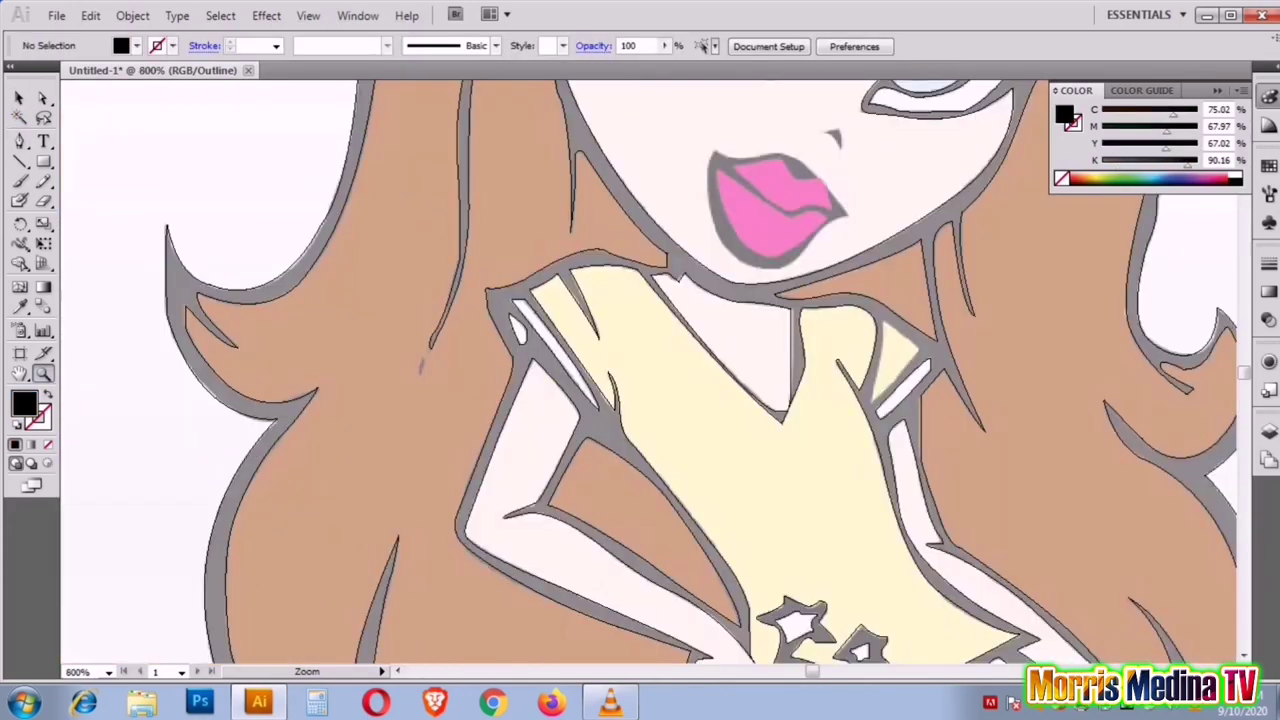
key(p)
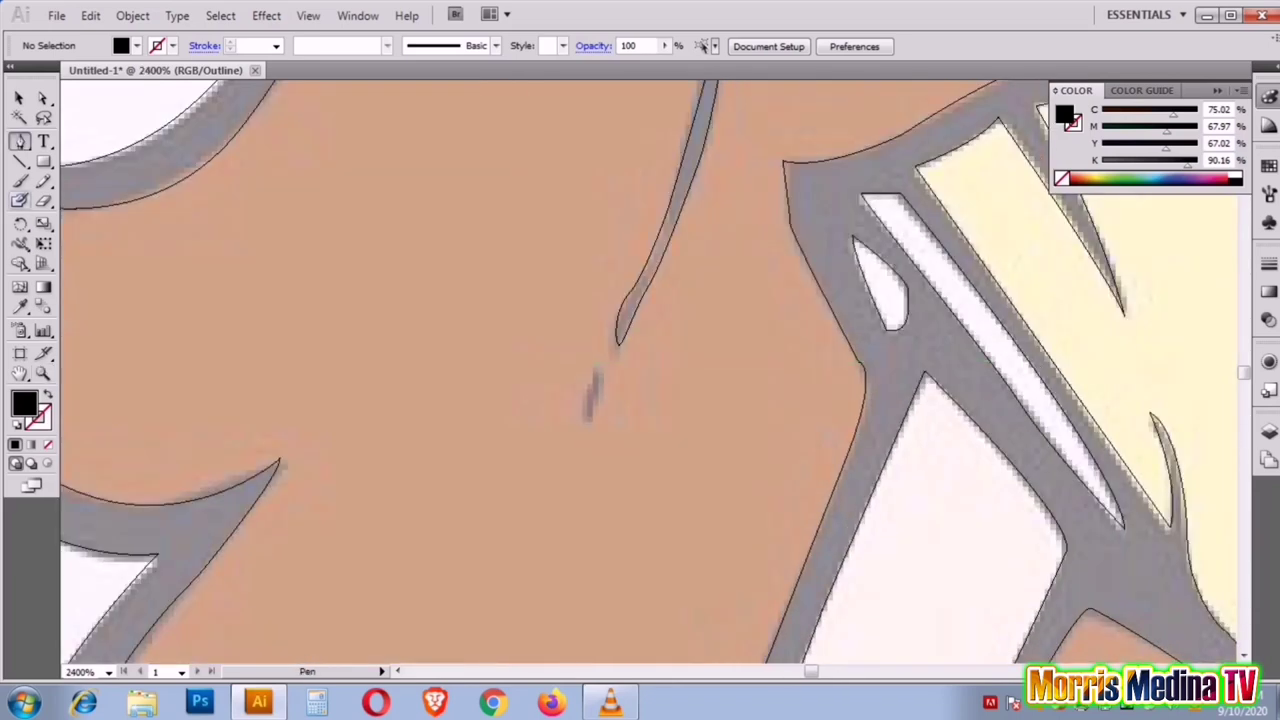
click(20, 141)
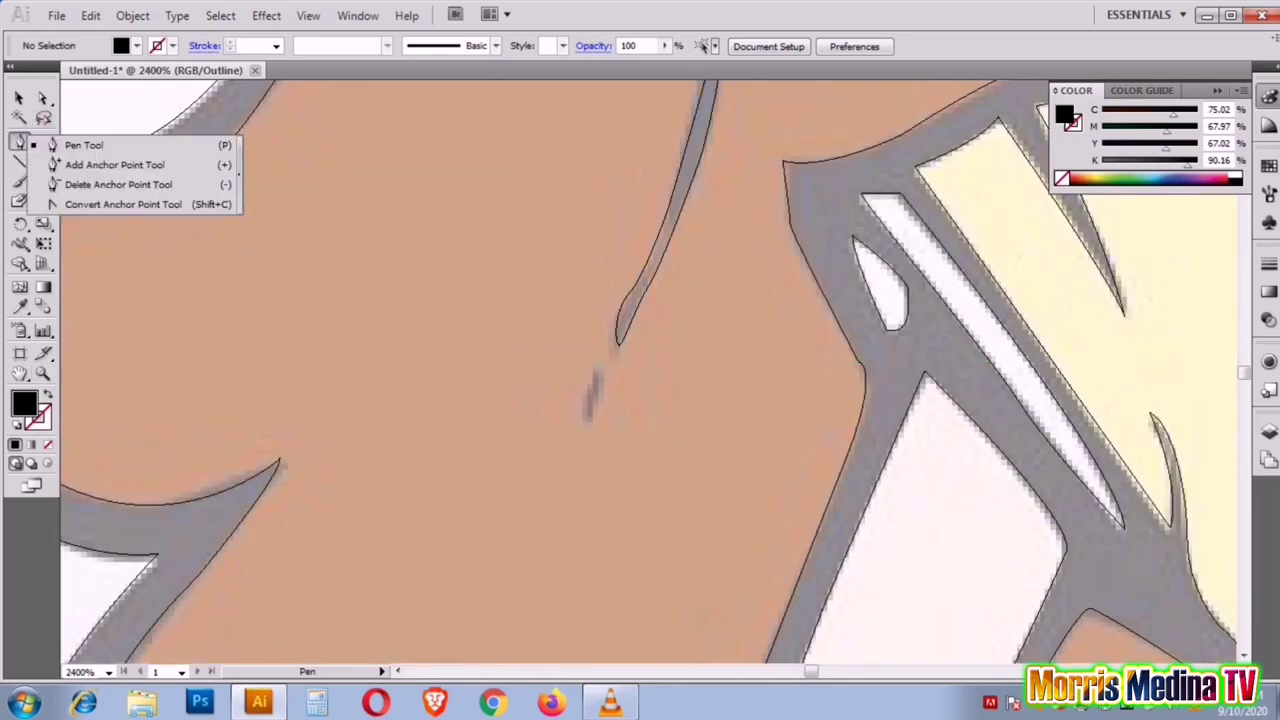
click(43, 117)
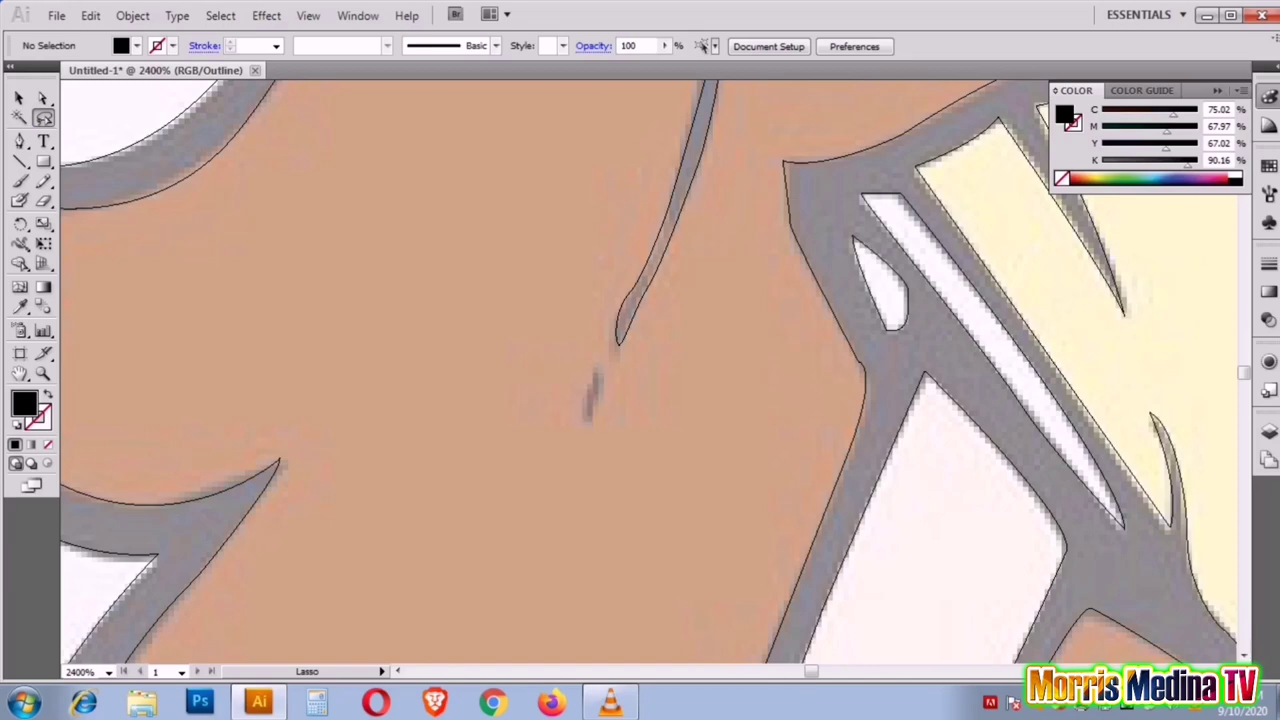
drag(595, 365, 592, 367)
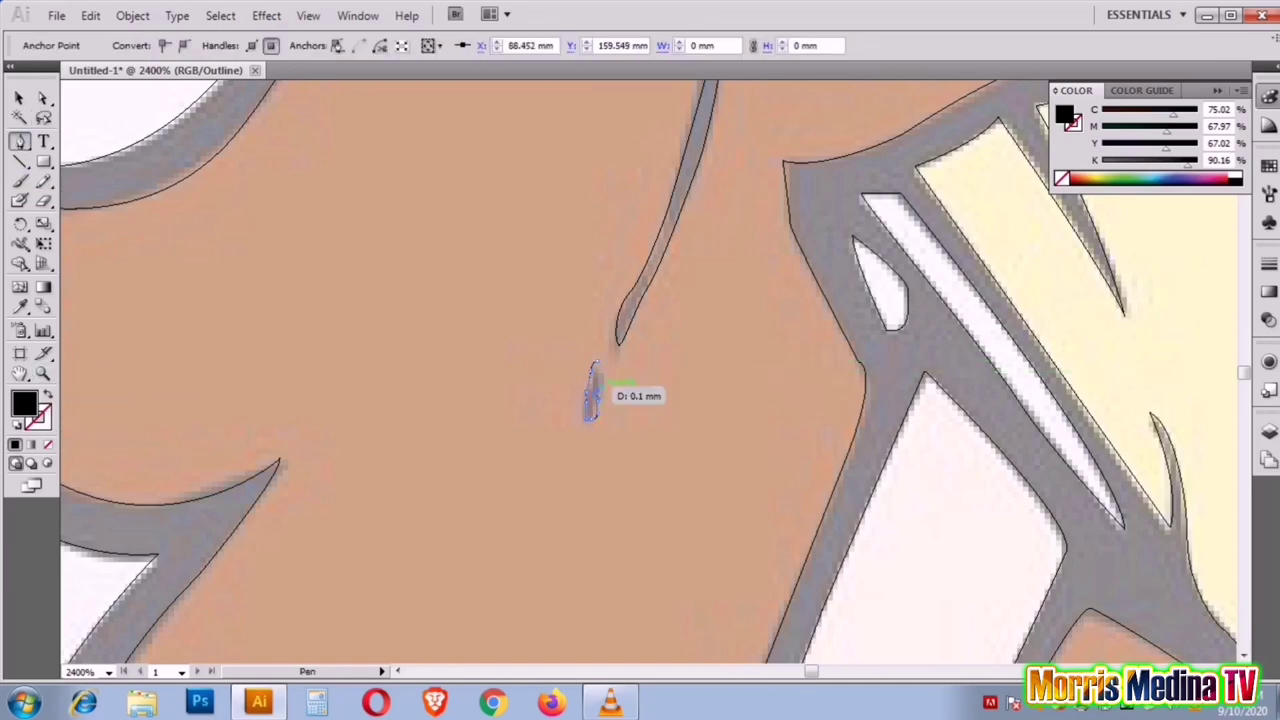
ctrl+click(592, 395)
Step: Trace the nose as a small black path ending in a sharp corner
key(z)
alt+click(592, 395)
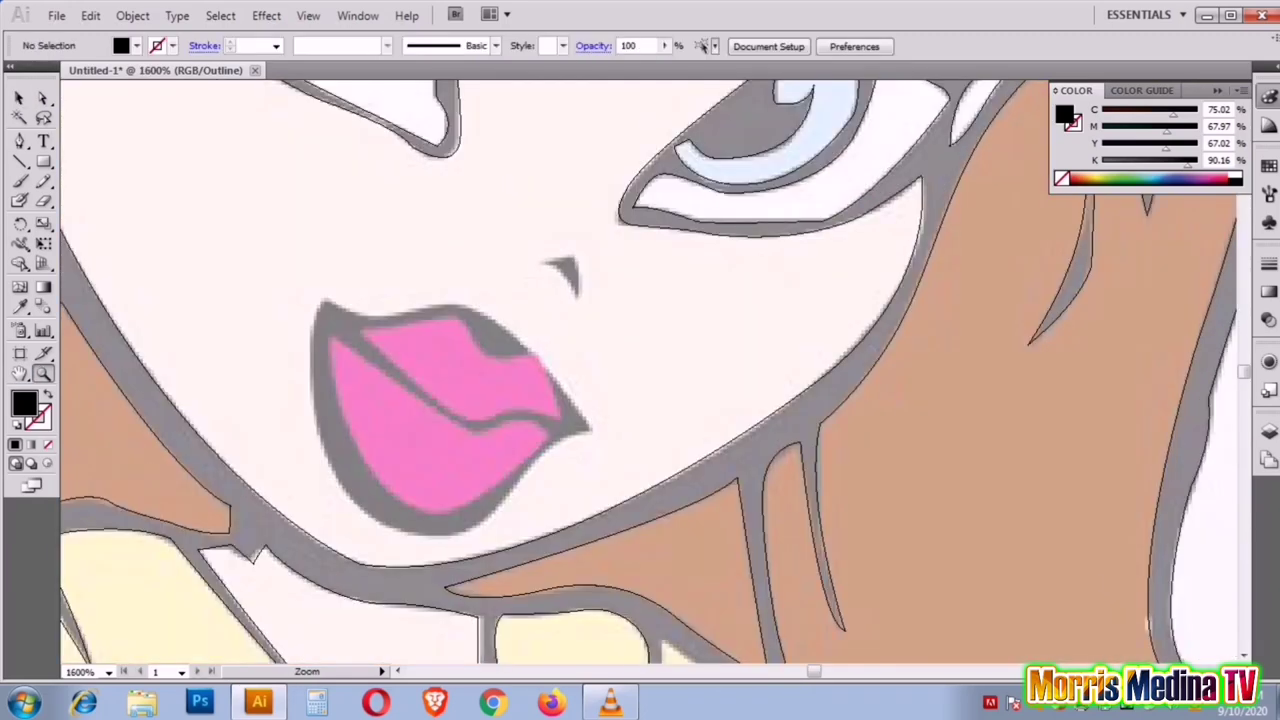
click(543, 262)
click(575, 257)
click(570, 312)
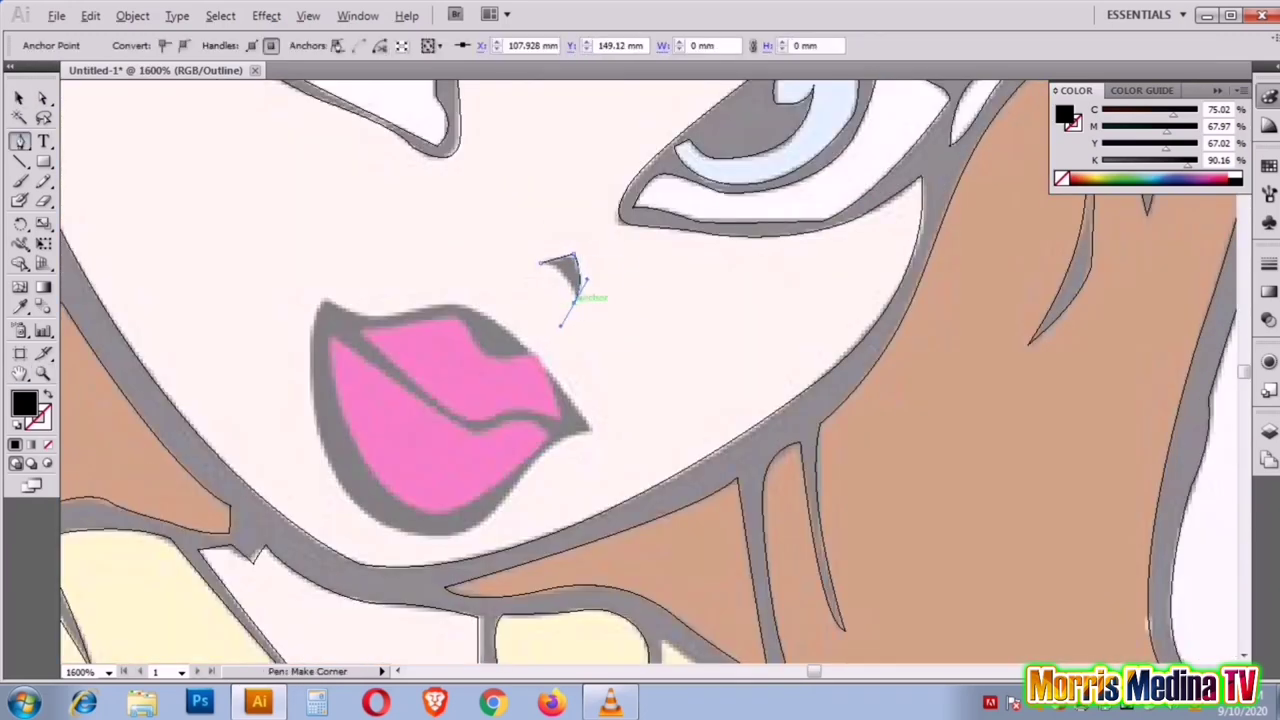
click(577, 290)
Step: Trace the closed dark outline around the upper and lower lips
click(326, 299)
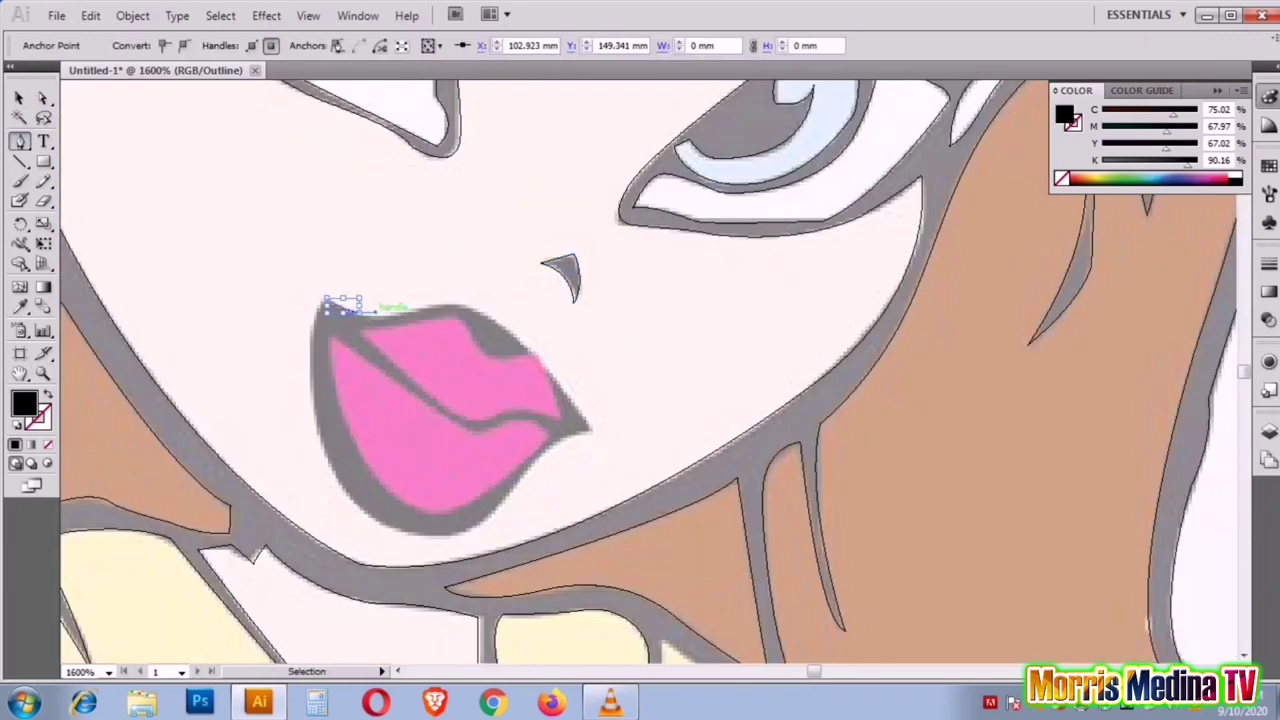
drag(443, 302, 478, 296)
drag(548, 362, 575, 370)
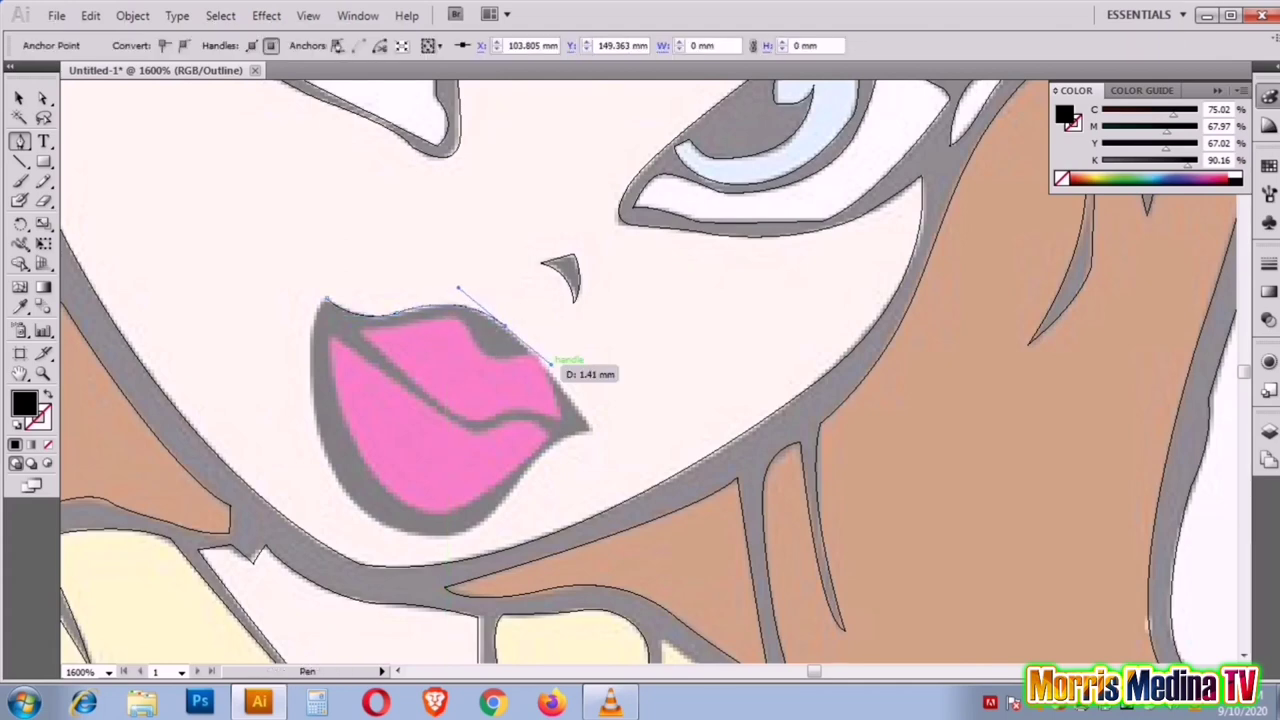
drag(589, 428, 590, 430)
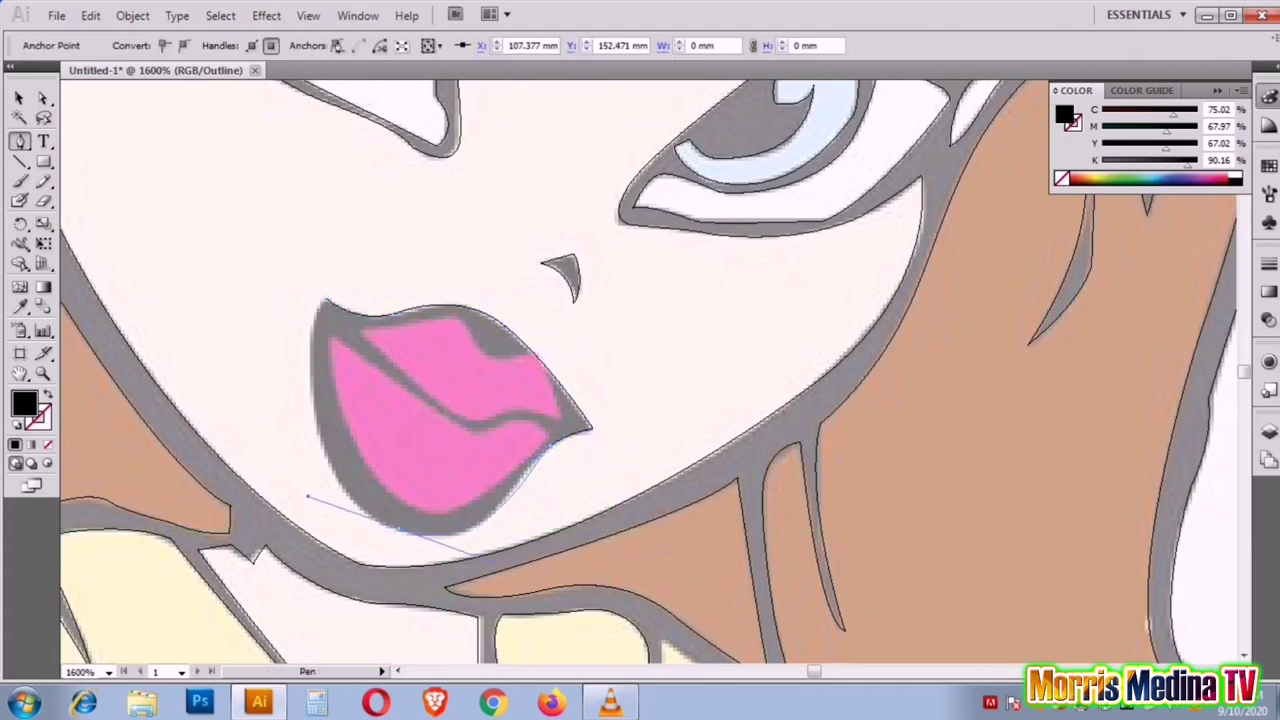
drag(307, 496, 522, 494)
drag(337, 484, 405, 565)
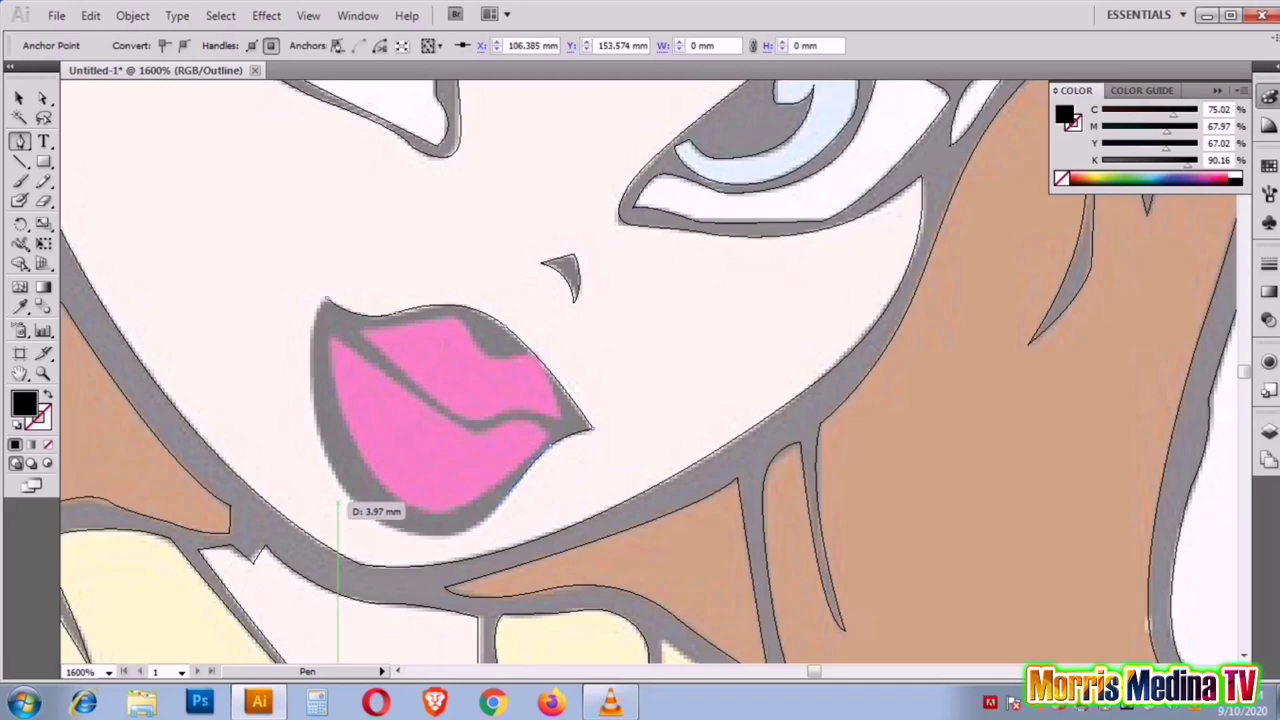
click(325, 302)
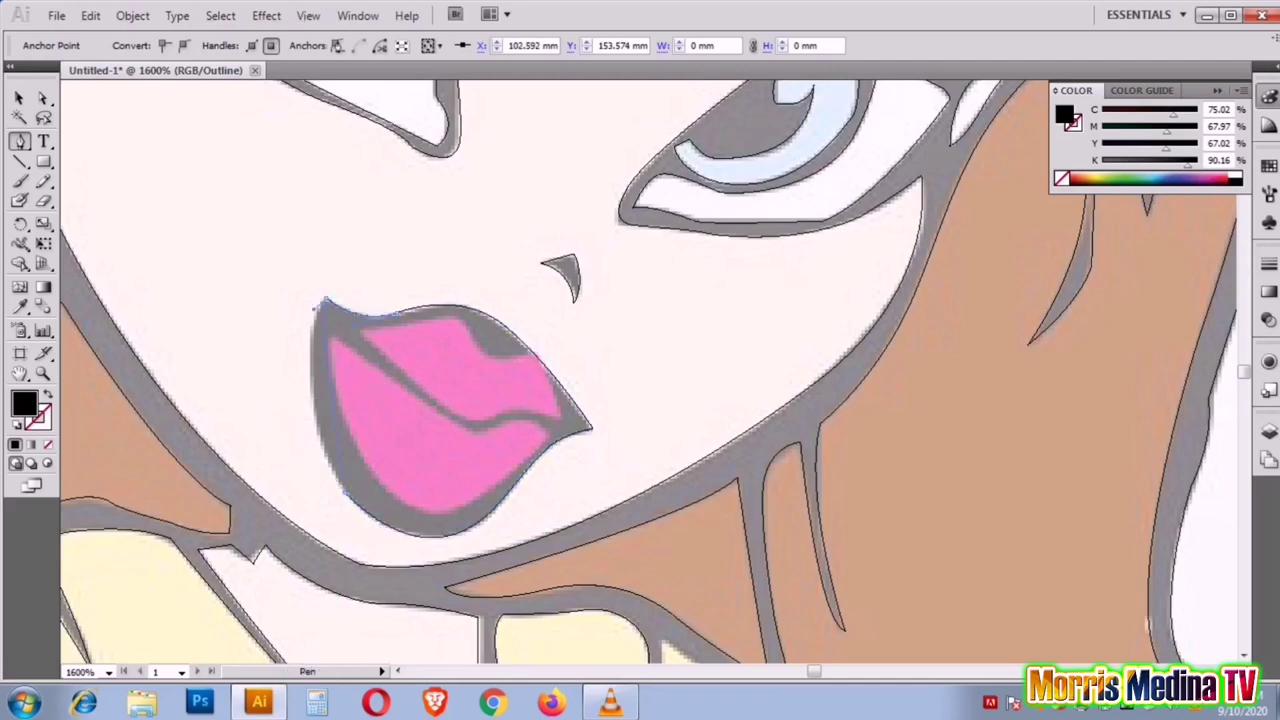
key(ctrl+minus)
key(ctrl+minus)
key(ctrl+minus)
key(ctrl+minus)
key(ctrl+minus)
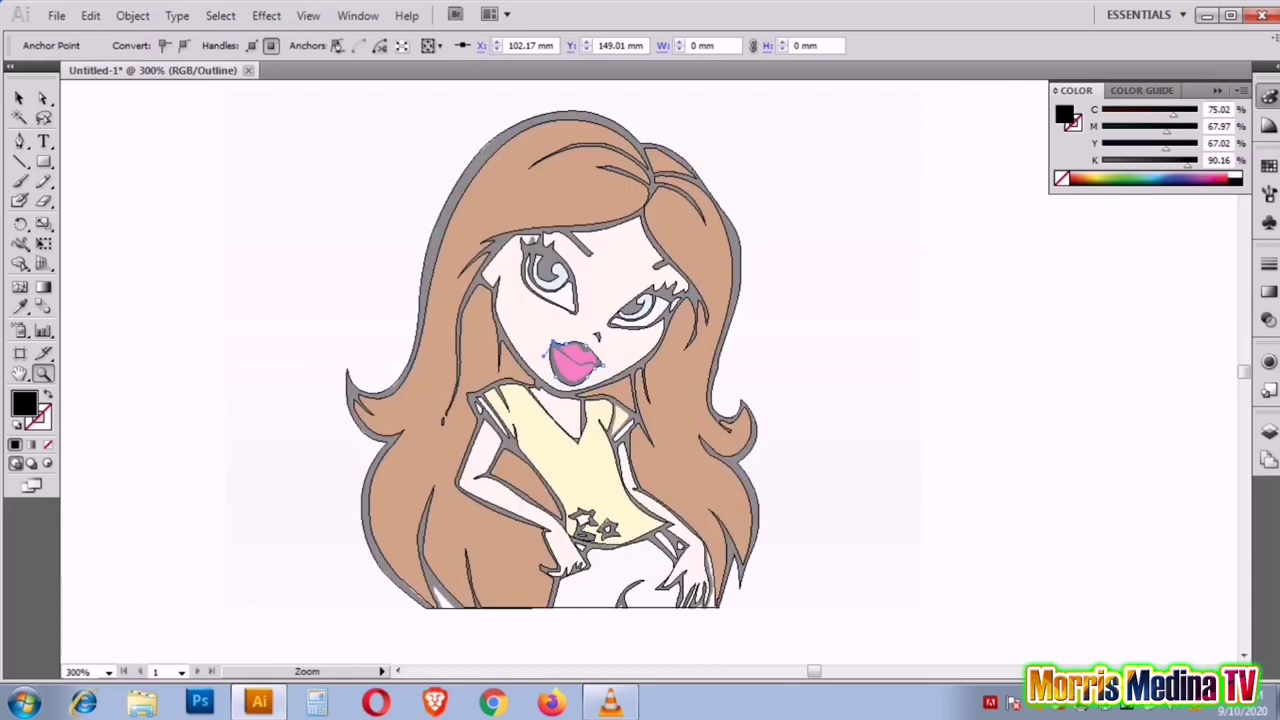
Step: Bring the original image into view and sample the magenta of its lips
key(ctrl+minus)
key(ctrl+y)
key(v)
key(ctrl+shift+a)
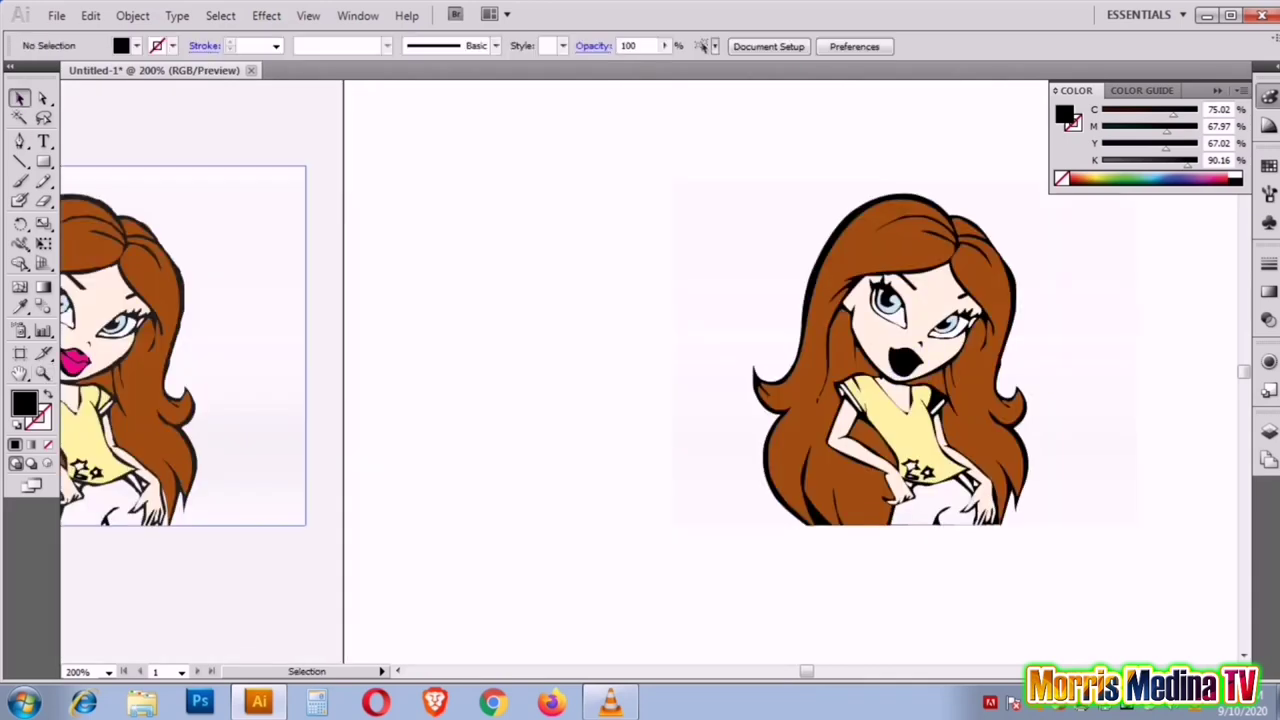
drag(640, 360, 771, 360)
key(i)
click(203, 360)
Step: Trace the pink upper and lower lip shapes inside the lip outline
key(z)
drag(1000, 300, 1216, 490)
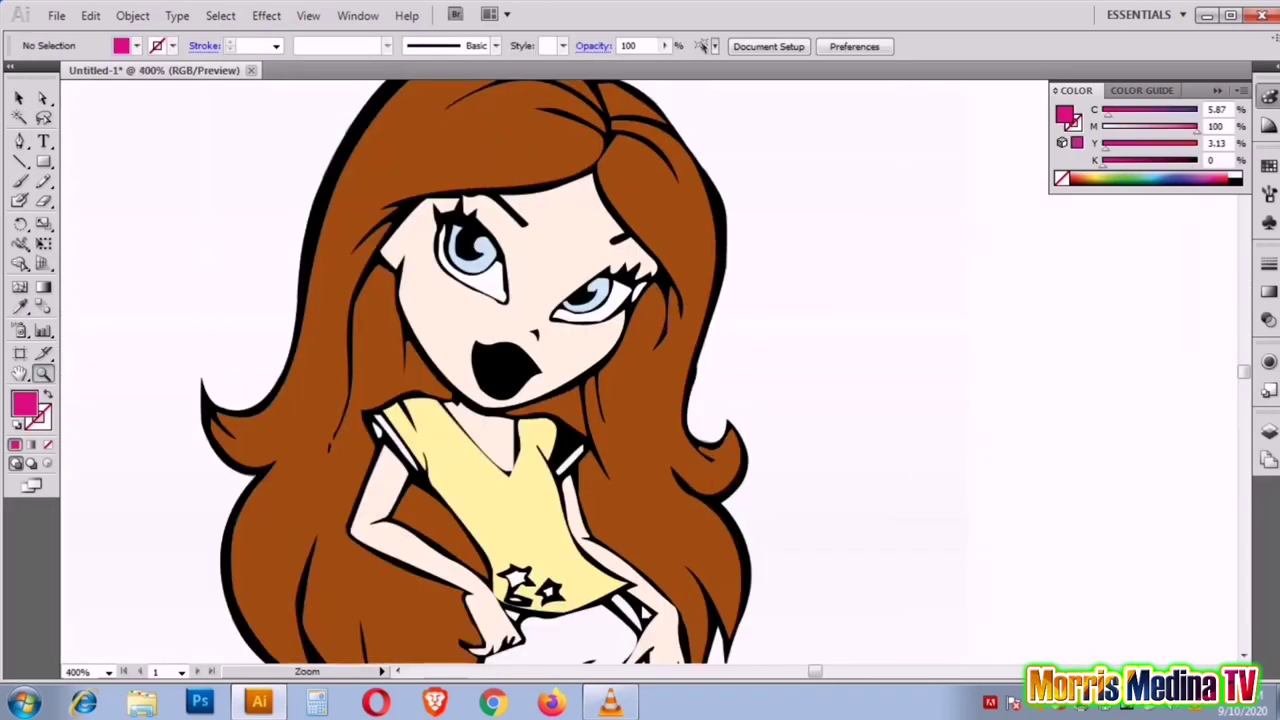
click(510, 320)
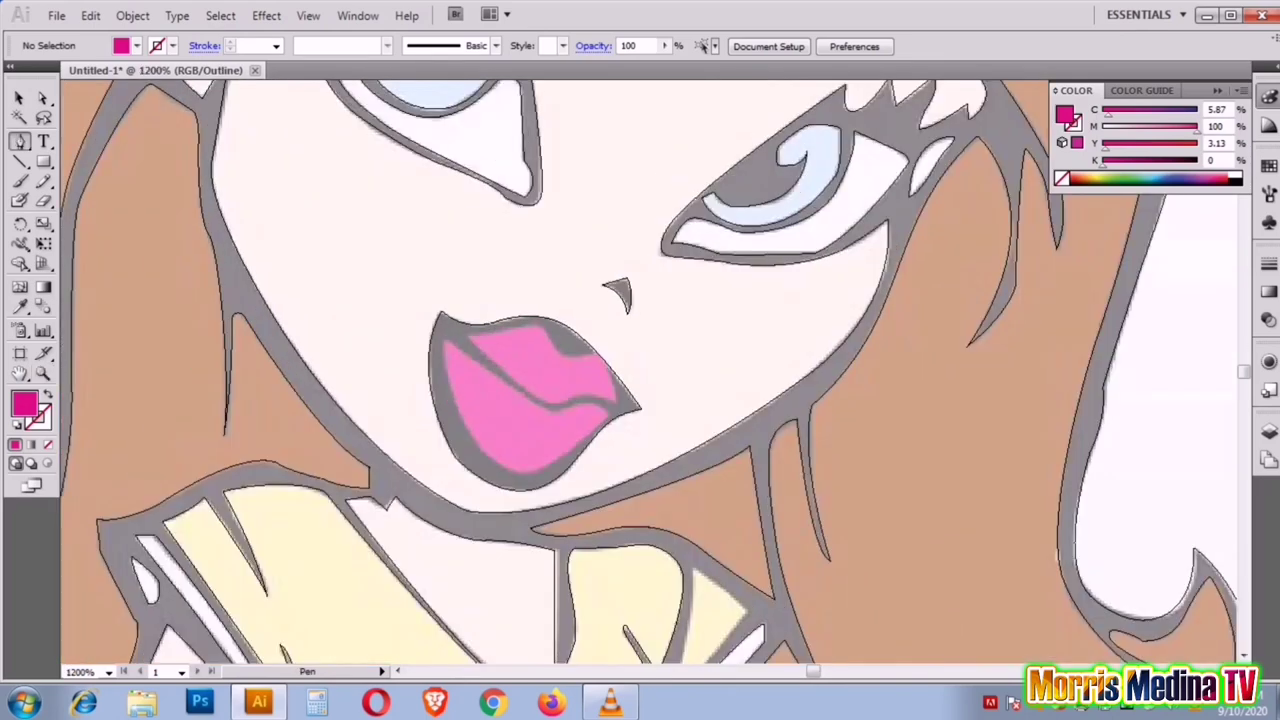
click(512, 328)
mouse_move(612, 384)
mouse_down()
mouse_move(622, 392)
mouse_move(580, 400)
mouse_up()
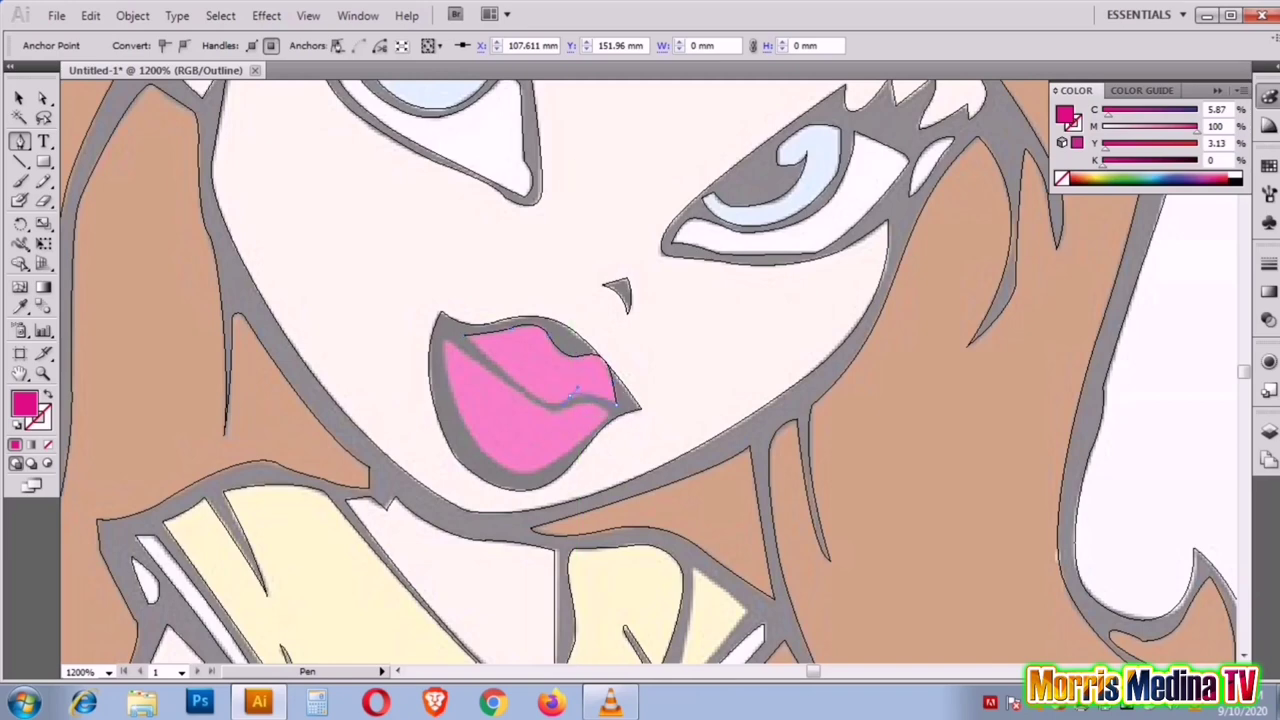
click(538, 397)
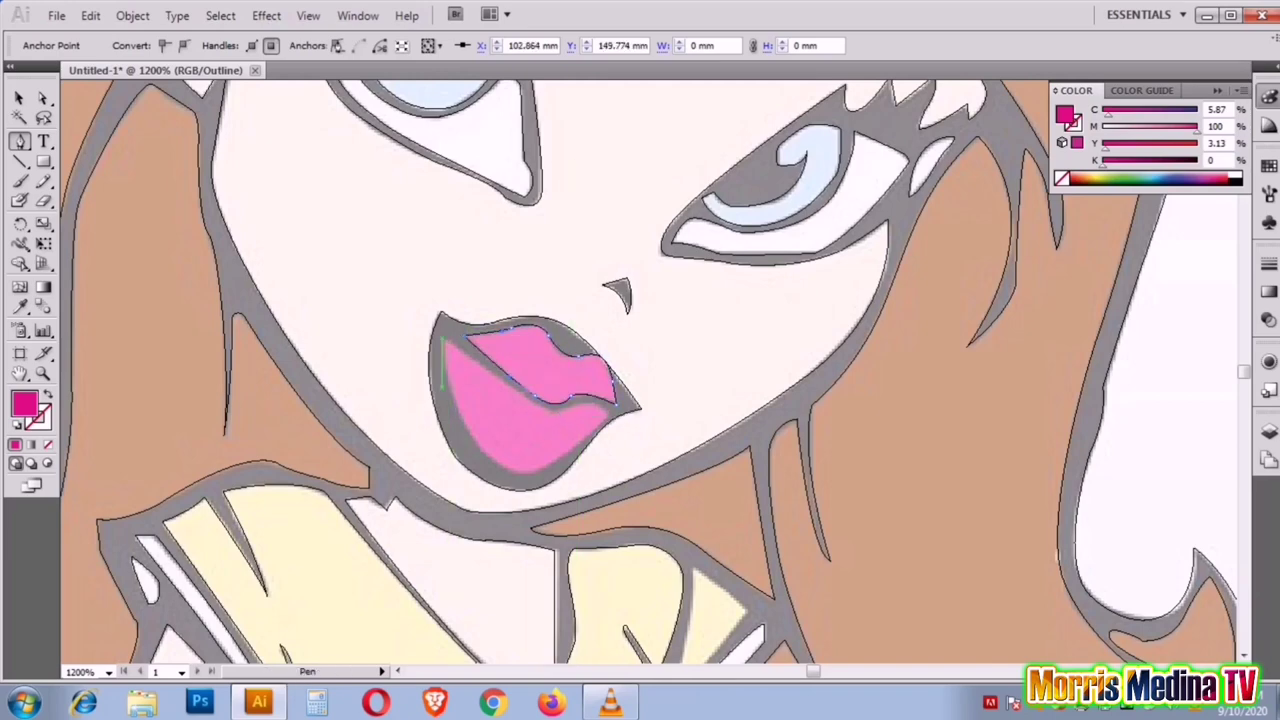
mouse_move(443, 336)
mouse_down()
mouse_move(578, 428)
mouse_move(614, 420)
mouse_move(525, 470)
mouse_up()
click(546, 405)
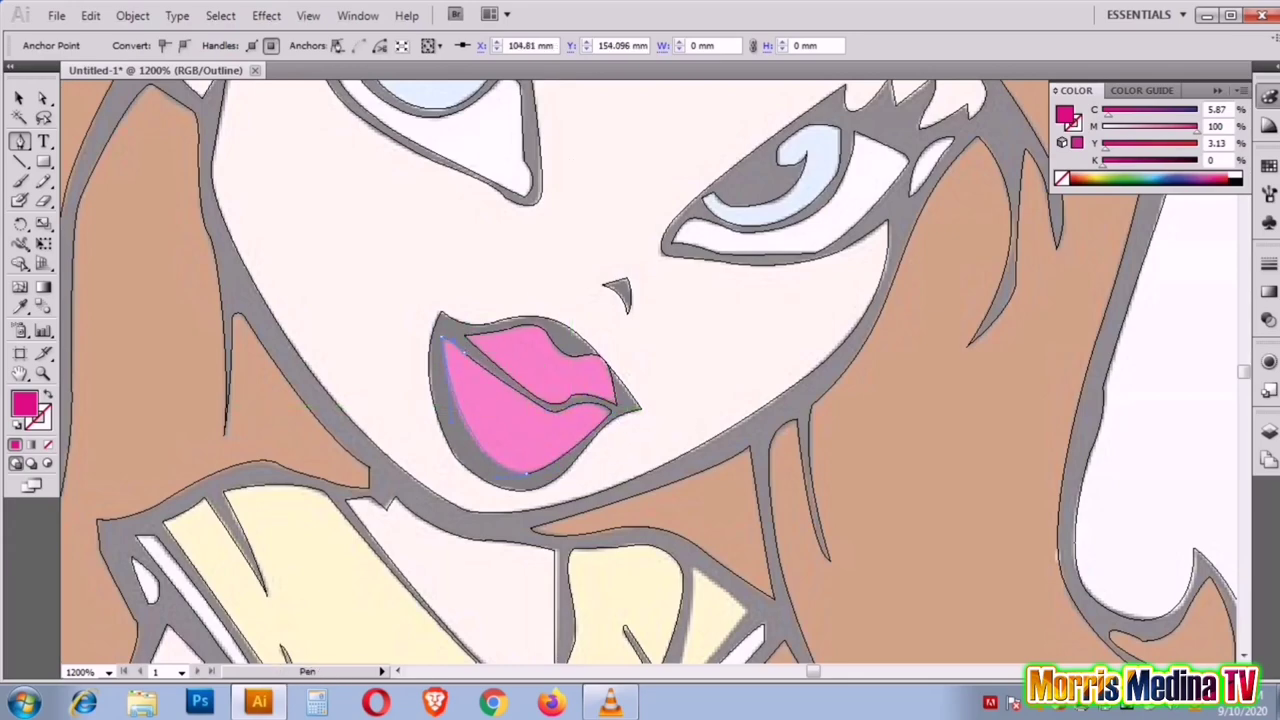
key(ctrl+shift+a)
scroll(656, 372, down, 5)
Step: Sample the pale shirt yellow and add a yellow patch by the right sleeve
key(z)
key(ctrl+minus)
key(ctrl+minus)
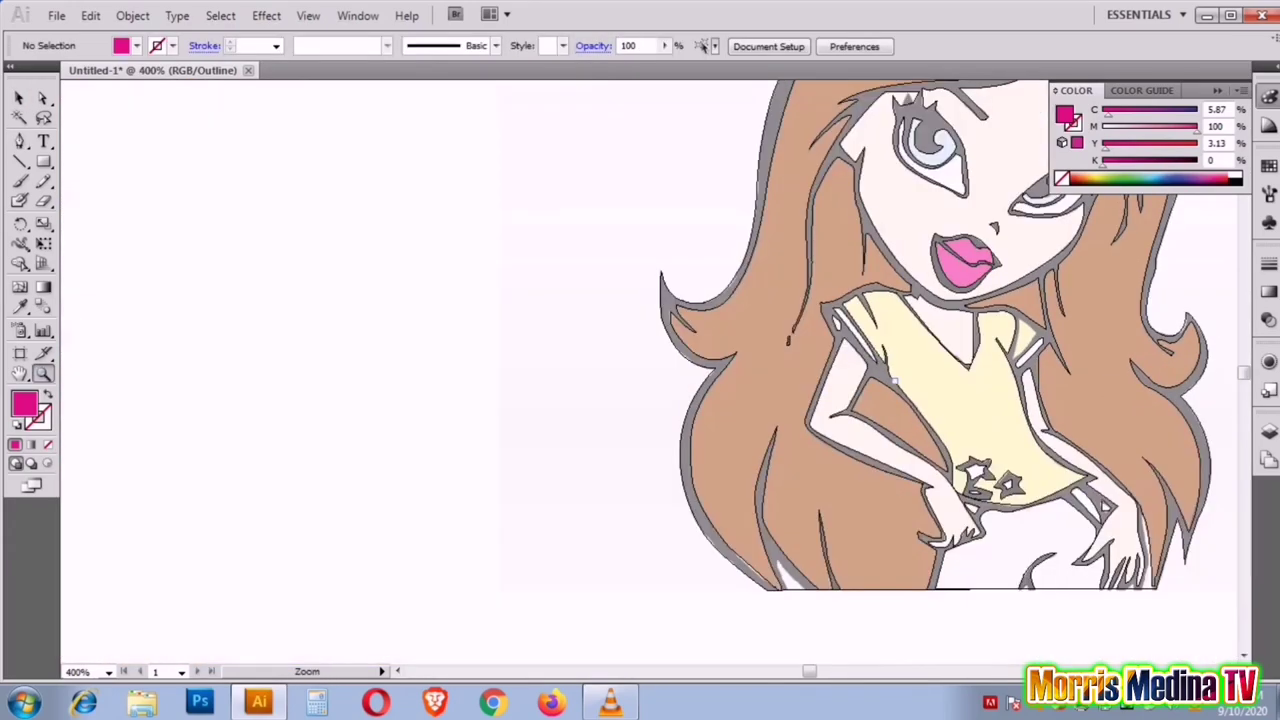
key(ctrl+minus)
key(ctrl+minus)
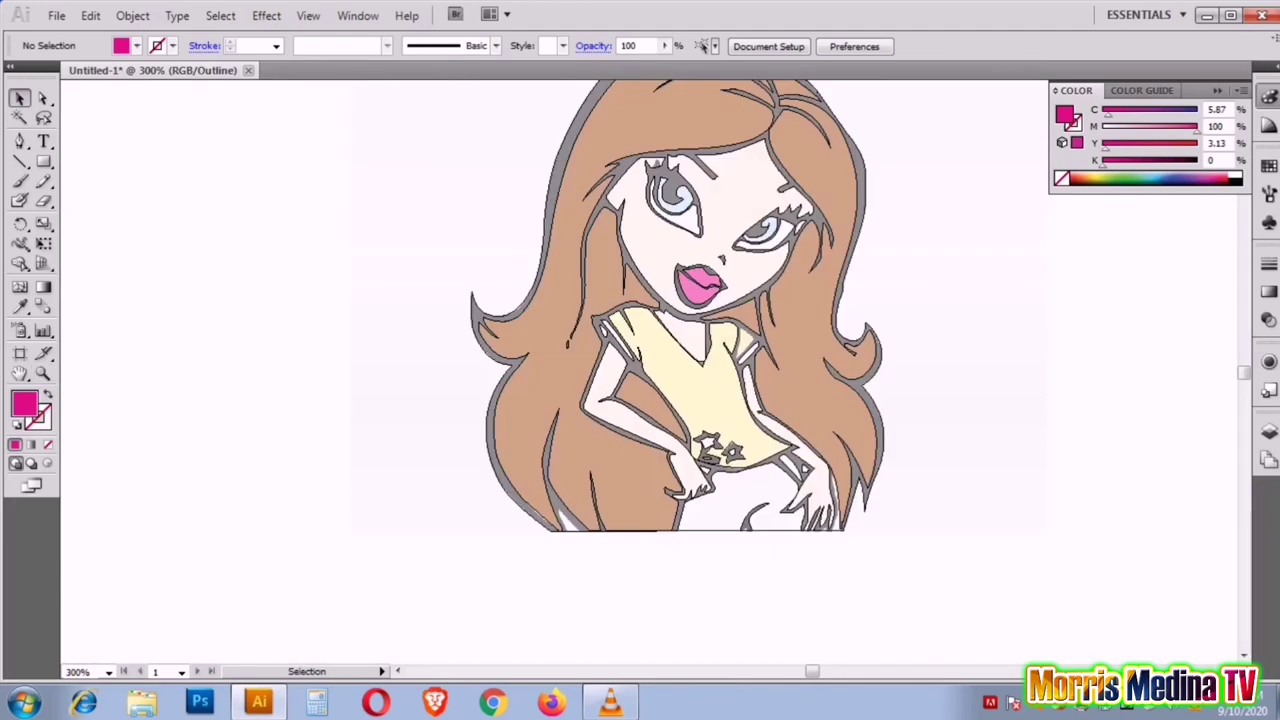
key(ctrl+y)
key(i)
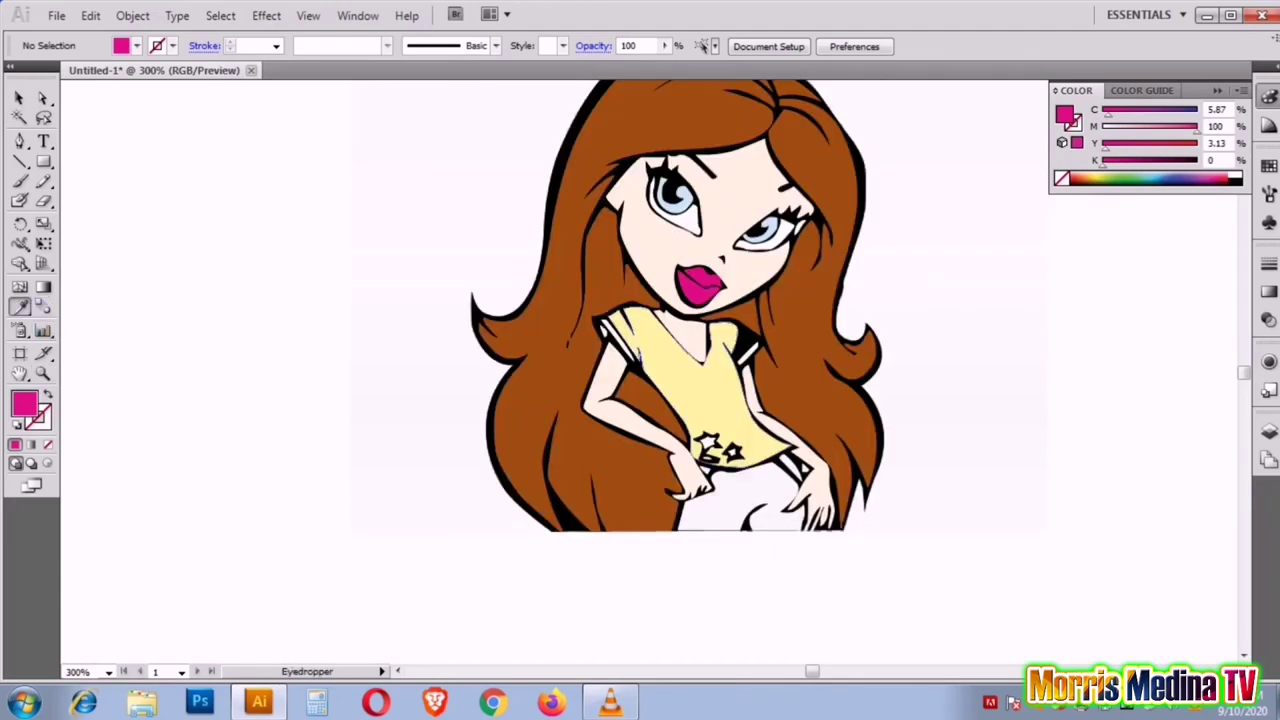
click(700, 390)
key(ctrl+y)
key(ctrl+plus)
key(ctrl+plus)
key(ctrl+plus)
key(ctrl+plus)
key(p)
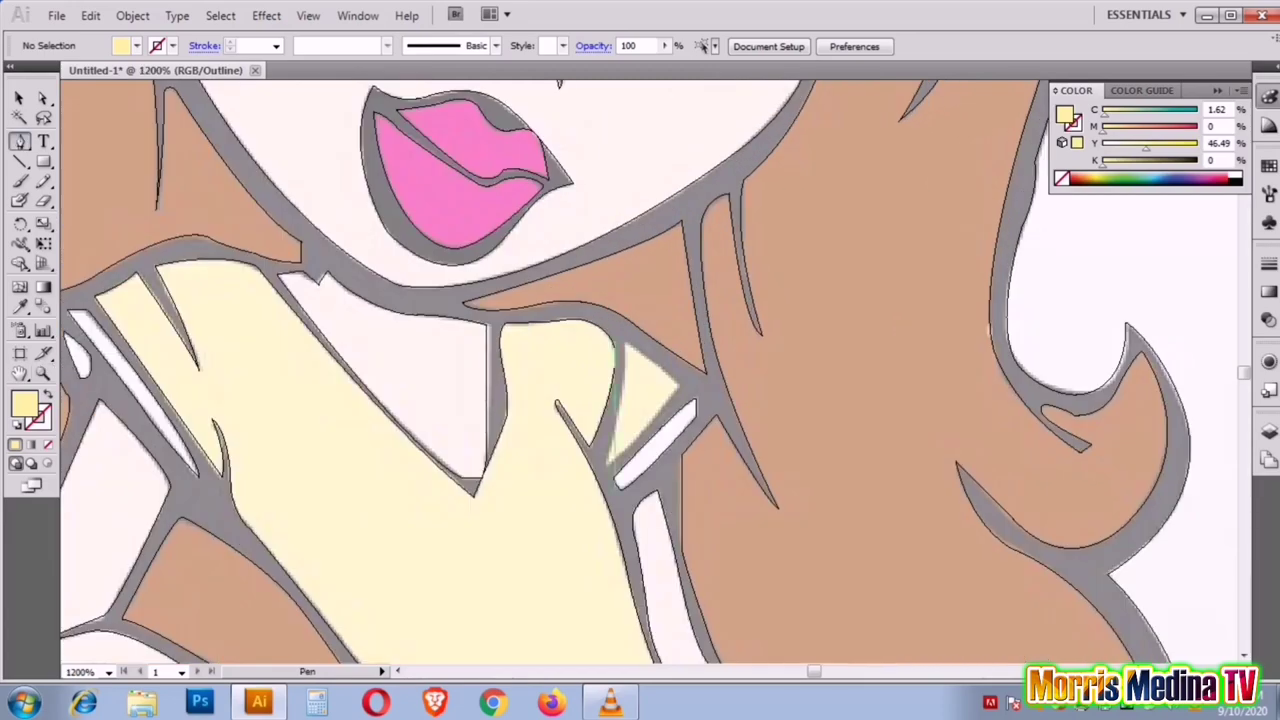
click(684, 386)
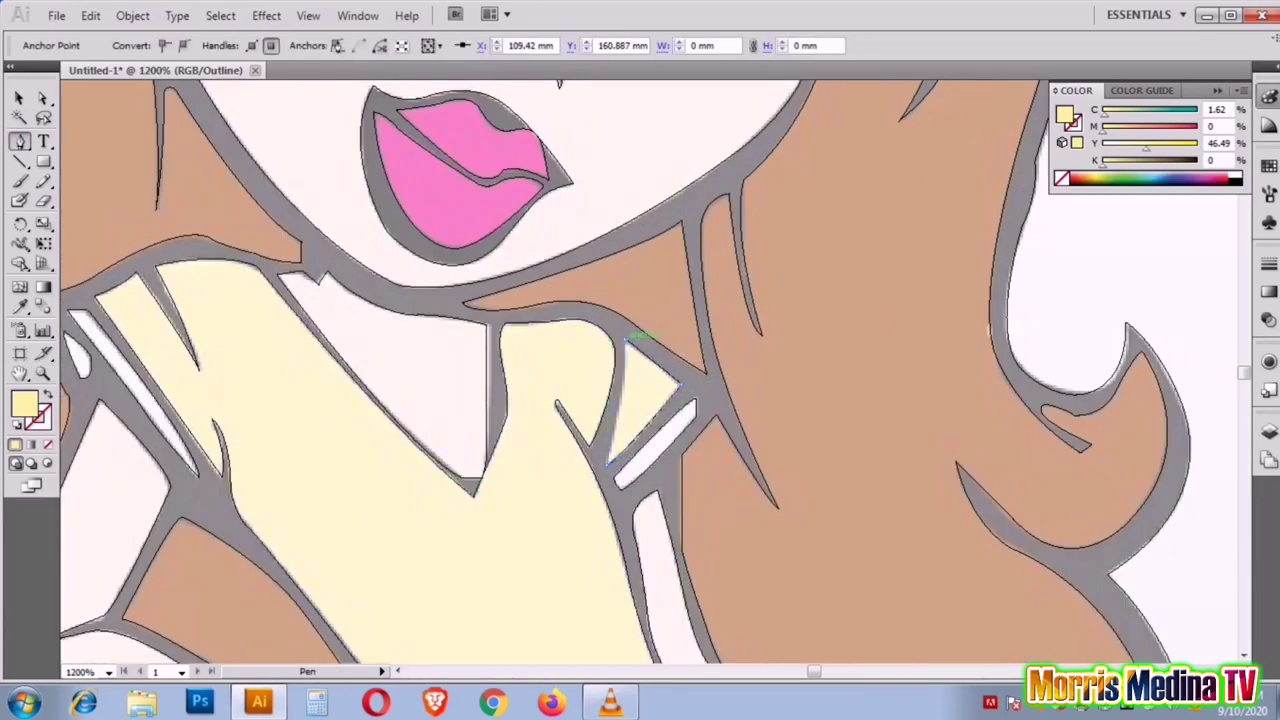
key(v)
scroll(628, 345, down, 10)
scroll(628, 345, down, 10)
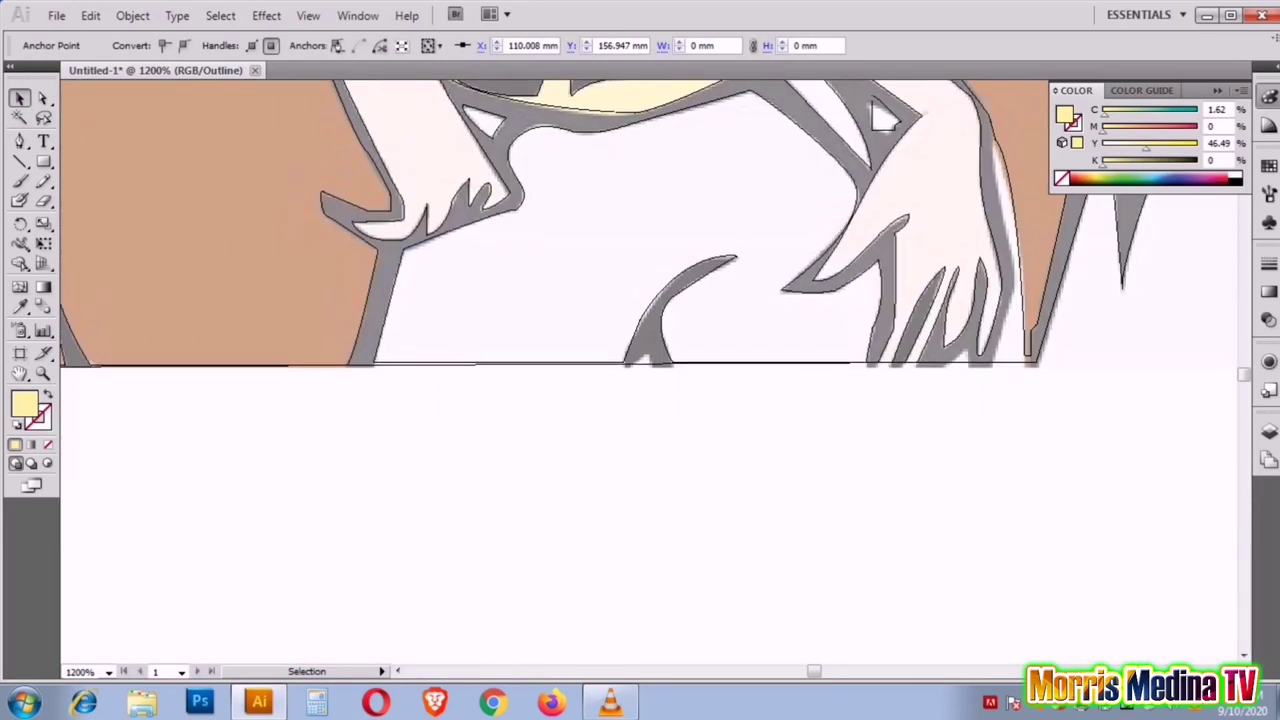
Step: Set the fill colour to white
key(ctrl+shift+a)
double_click(25, 403)
click(420, 246)
click(834, 234)
scroll(650, 220, left, 5)
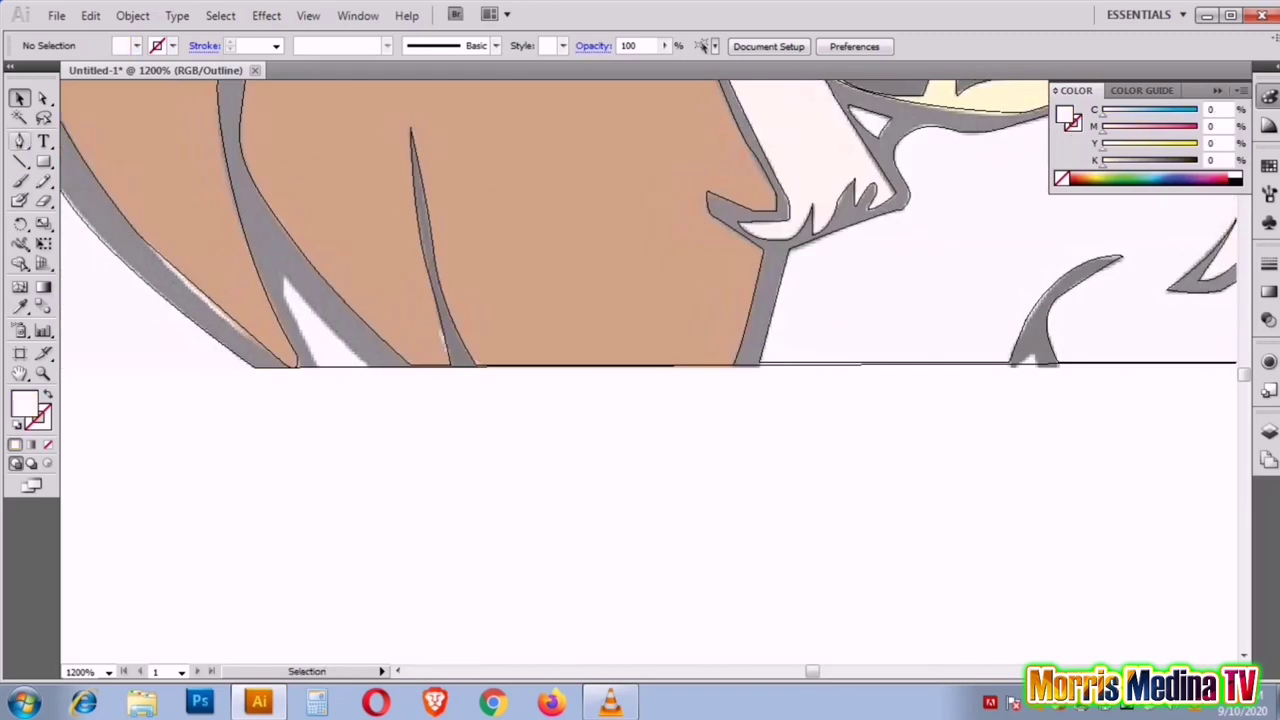
Step: Trace a closed white shape along the bottom edge beside the fingers
key(p)
click(285, 287)
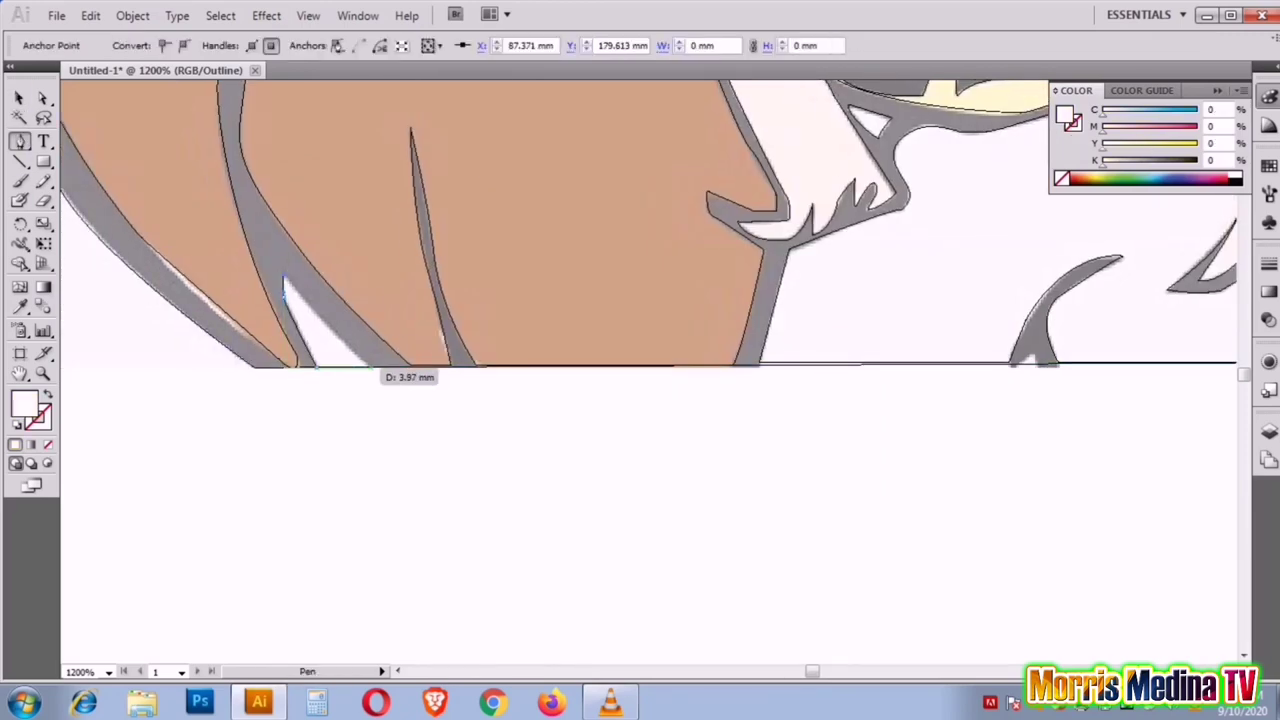
scroll(330, 366, right, 7)
click(478, 346)
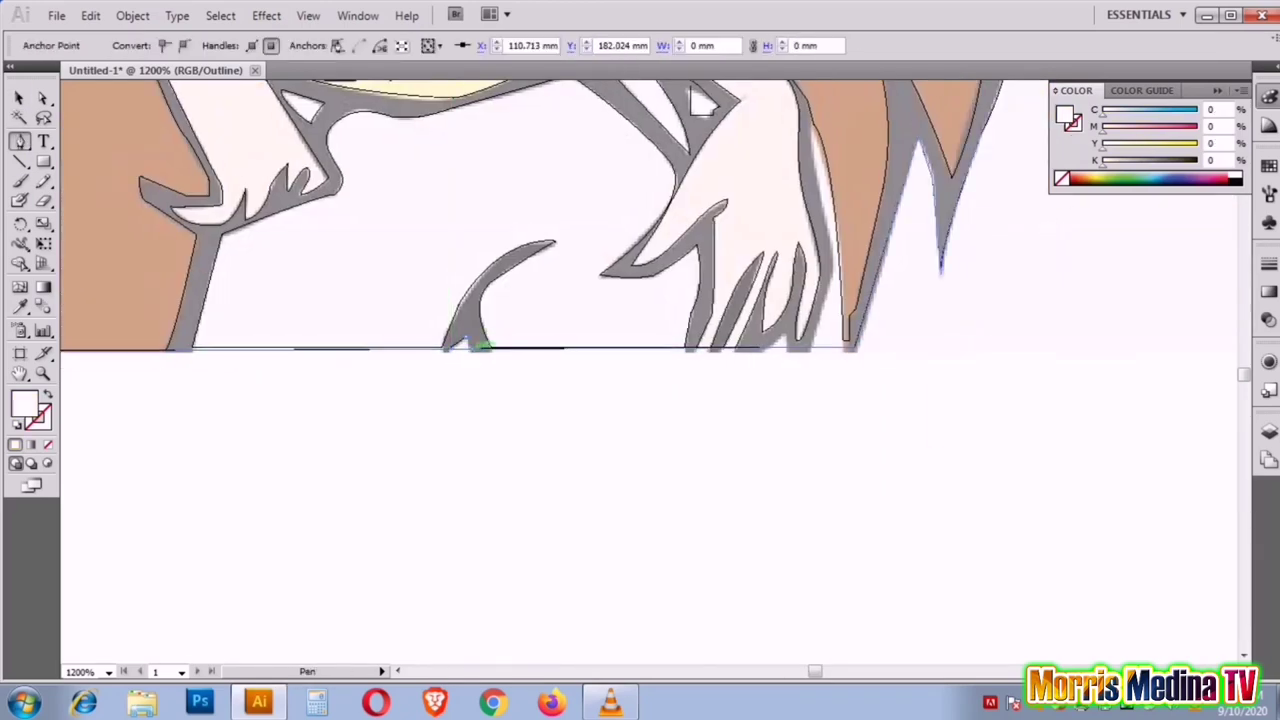
click(797, 346)
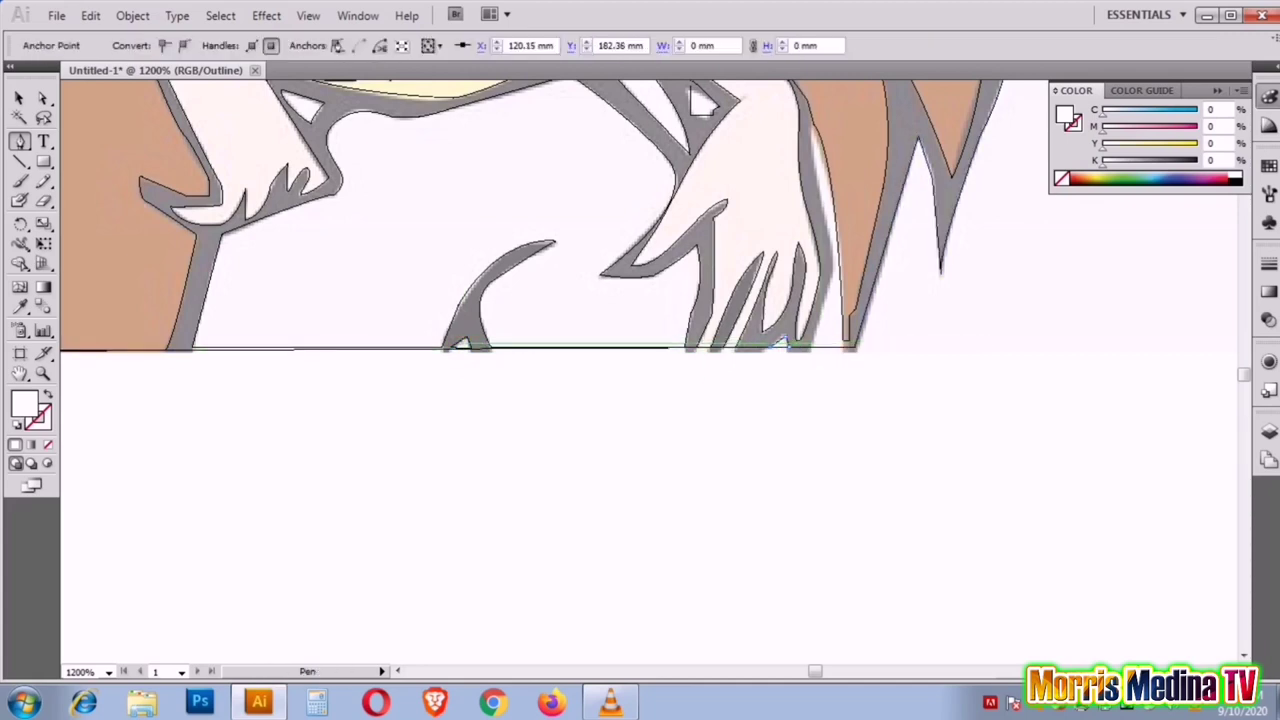
click(835, 272)
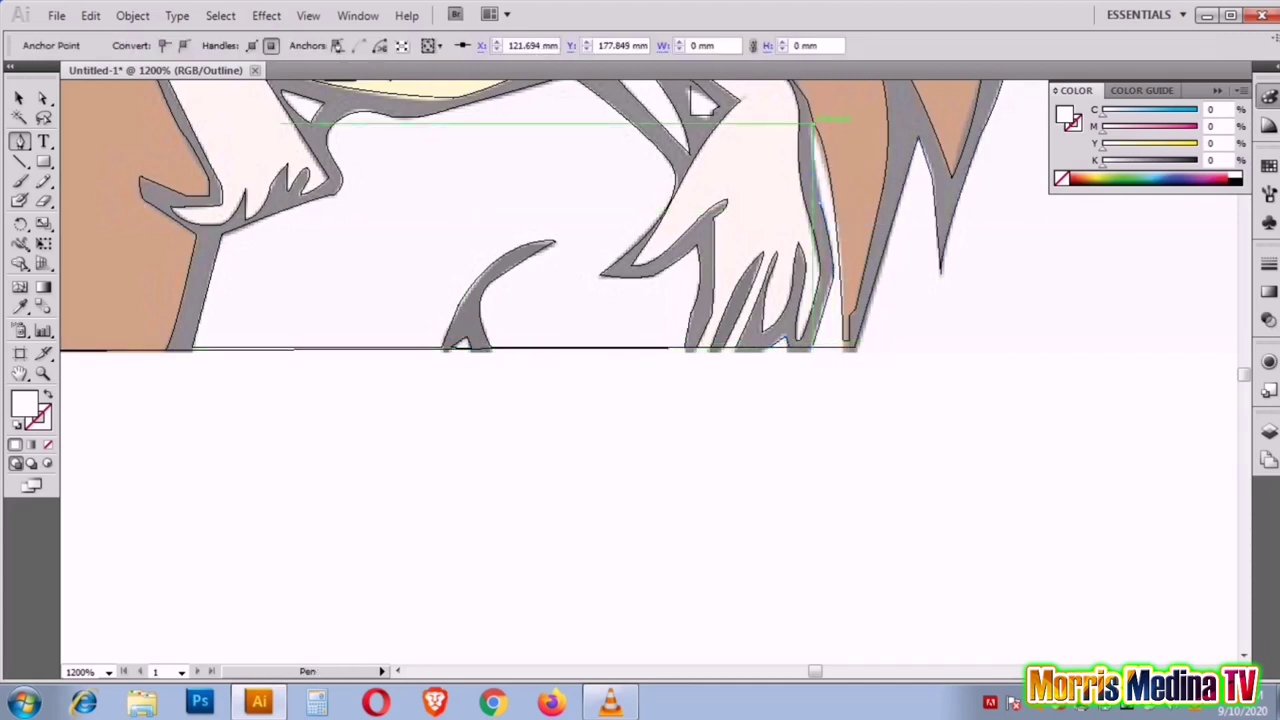
click(813, 124)
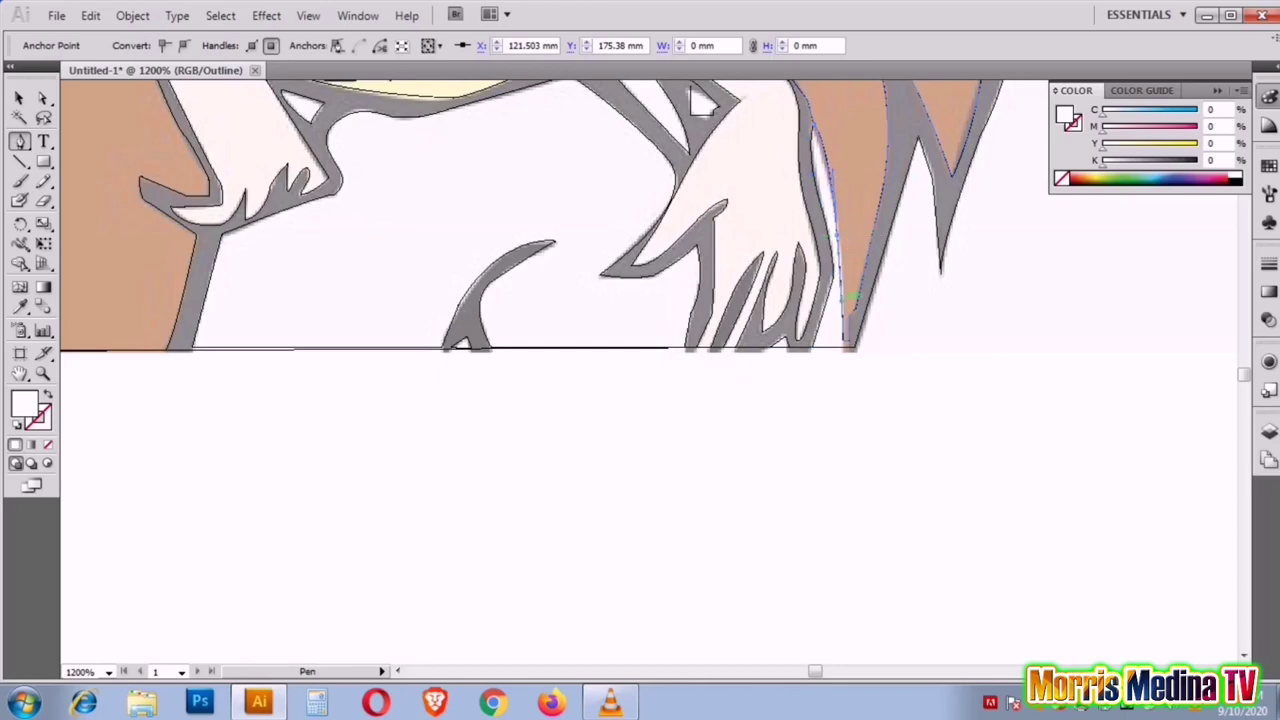
click(845, 346)
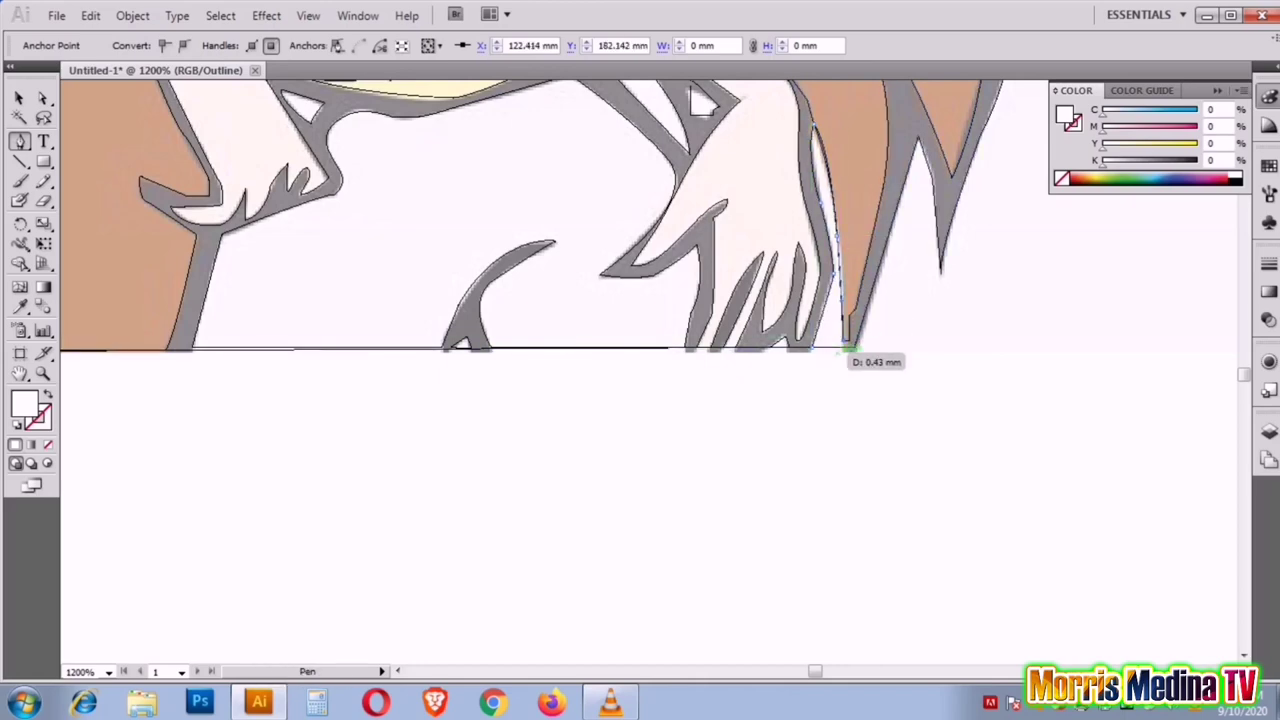
key(ctrl+minus)
key(ctrl+minus)
key(ctrl+minus)
Step: Select the finished colour trace in Preview and drag it left beside the original image
key(ctrl+minus)
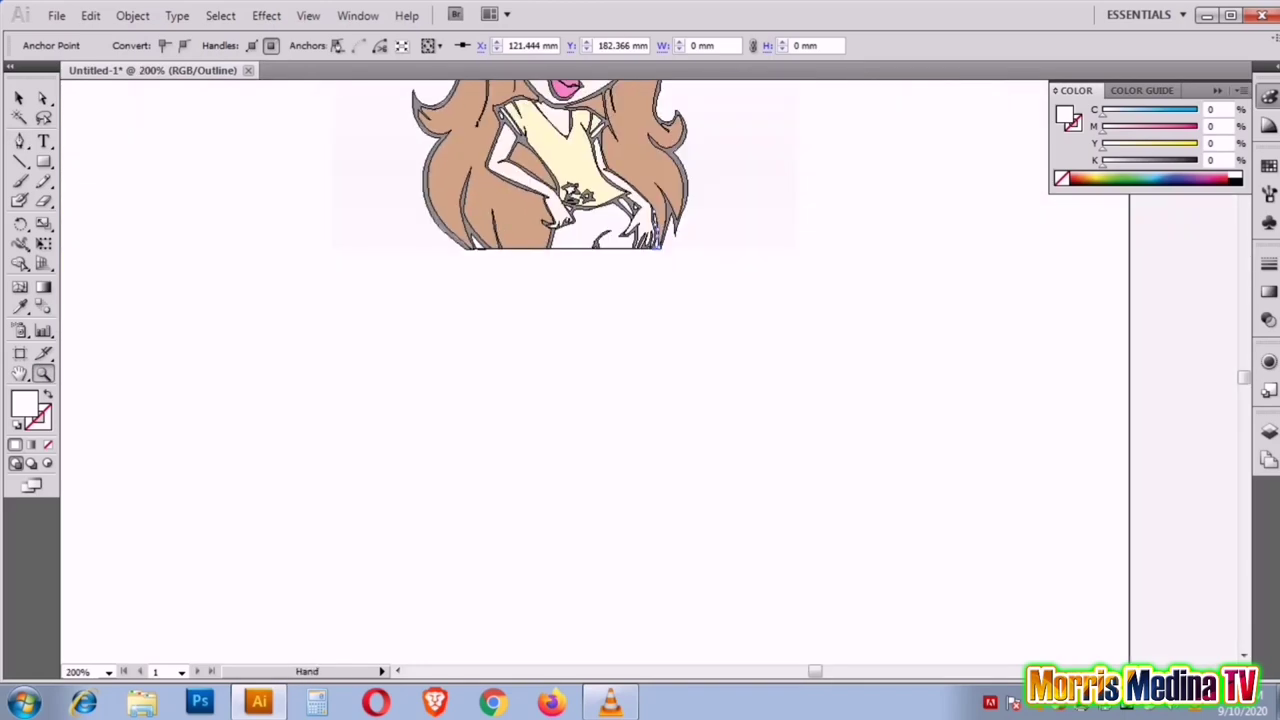
key(ctrl+minus)
key(v)
key(ctrl+y)
key(ctrl+minus)
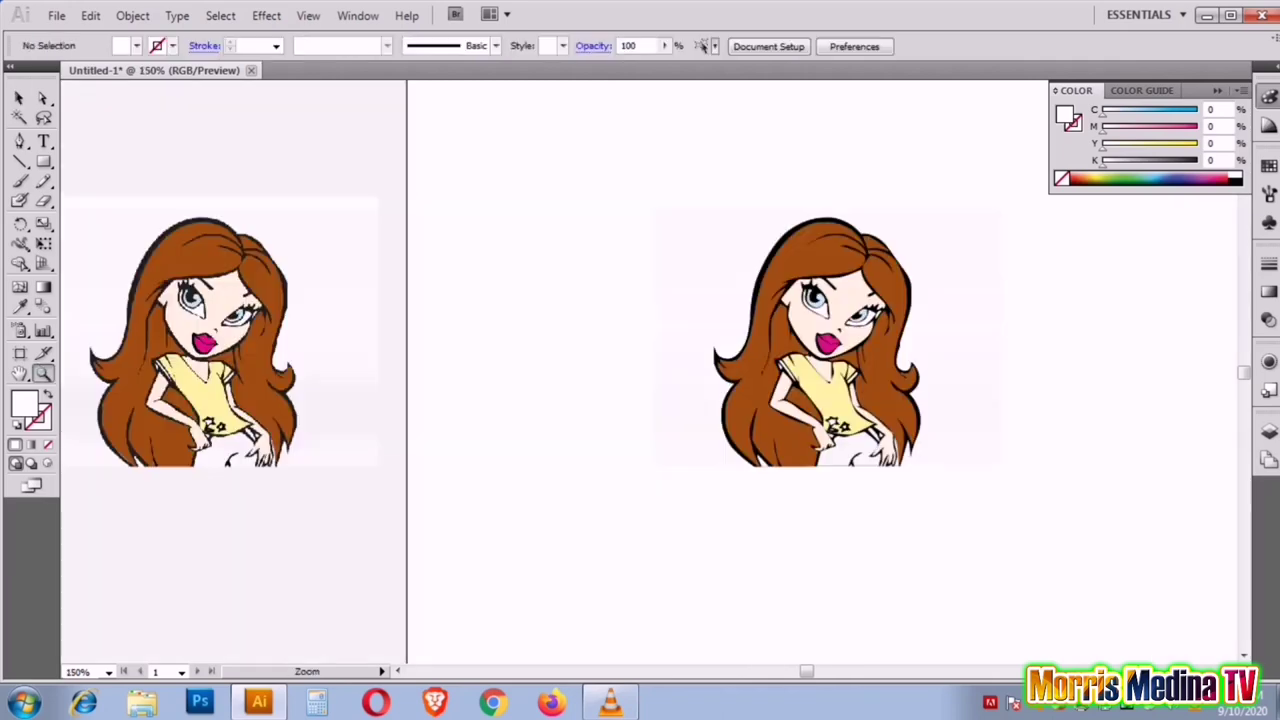
key(v)
click(760, 240)
key(ctrl+shift+a)
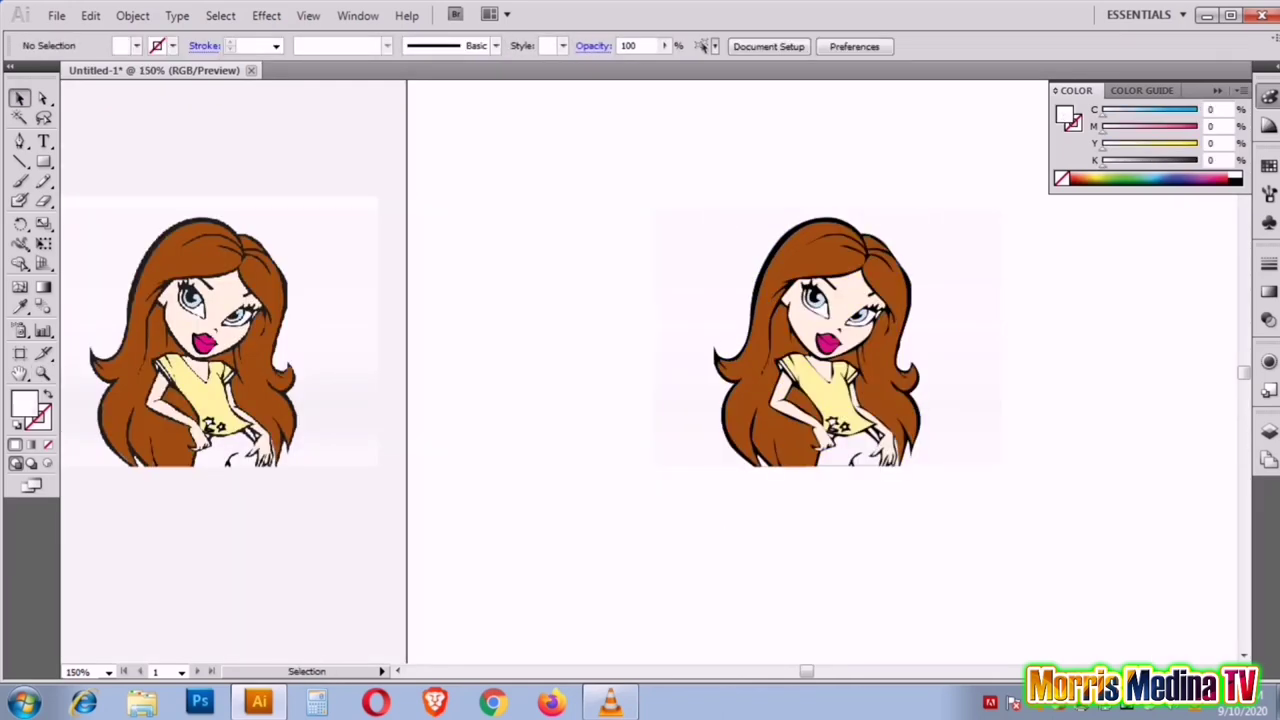
drag(815, 336, 560, 376)
key(ctrl+shift+a)
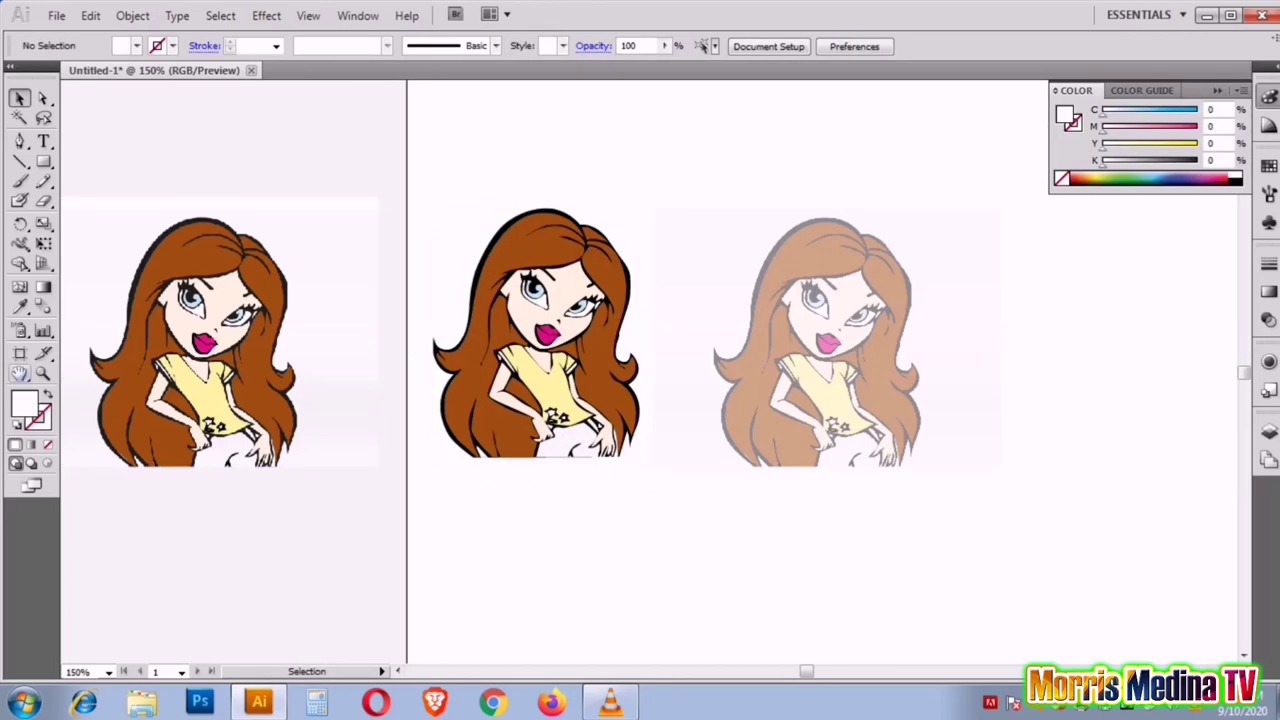
key(ctrl+plus)
key(ctrl+plus)
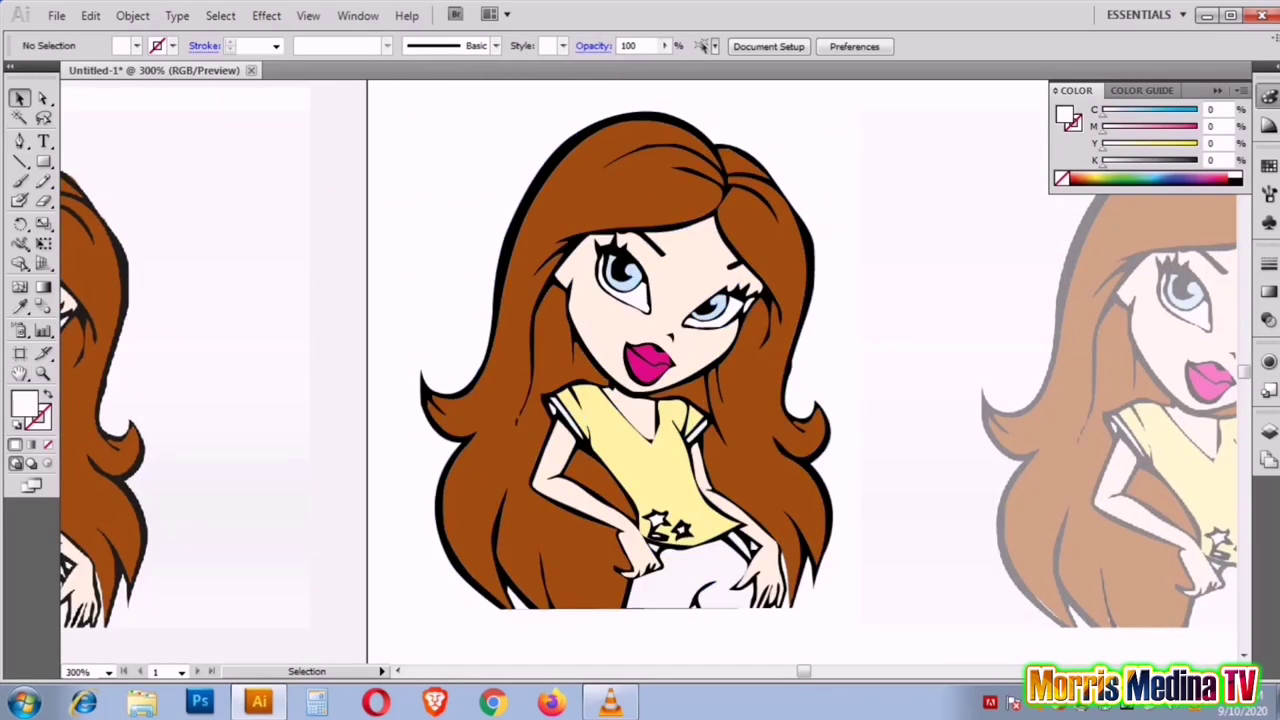